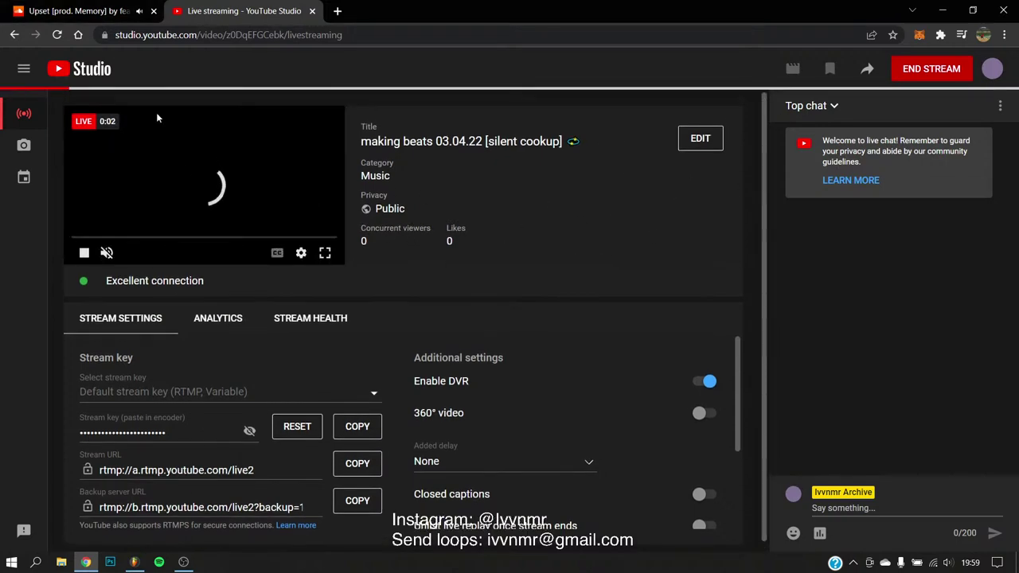
- View the SoundCloud page of the track Upset [prod. Memory], and return to the YouTube Studio live stream page
key(ctrl+Tab)
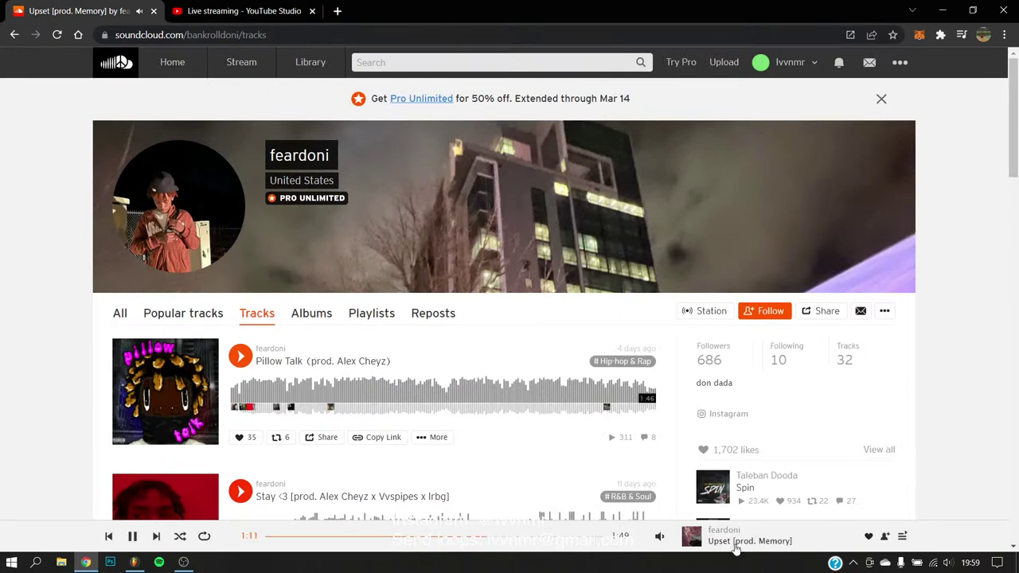
click(734, 541)
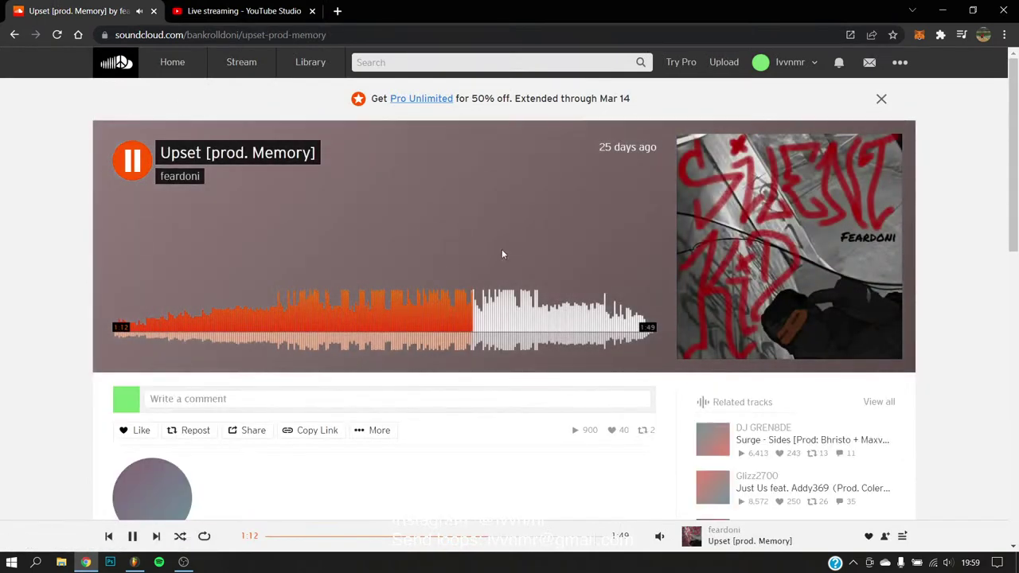
key(ctrl+Tab)
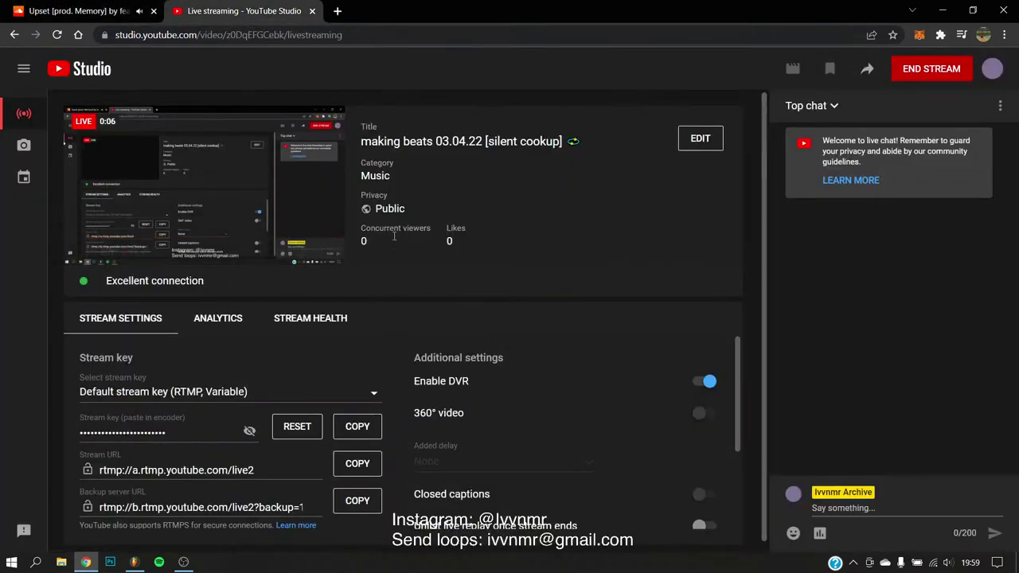
- Pause the SoundCloud track in the browser, and switch to FL Studio to play the arrangement from the start
click(135, 561)
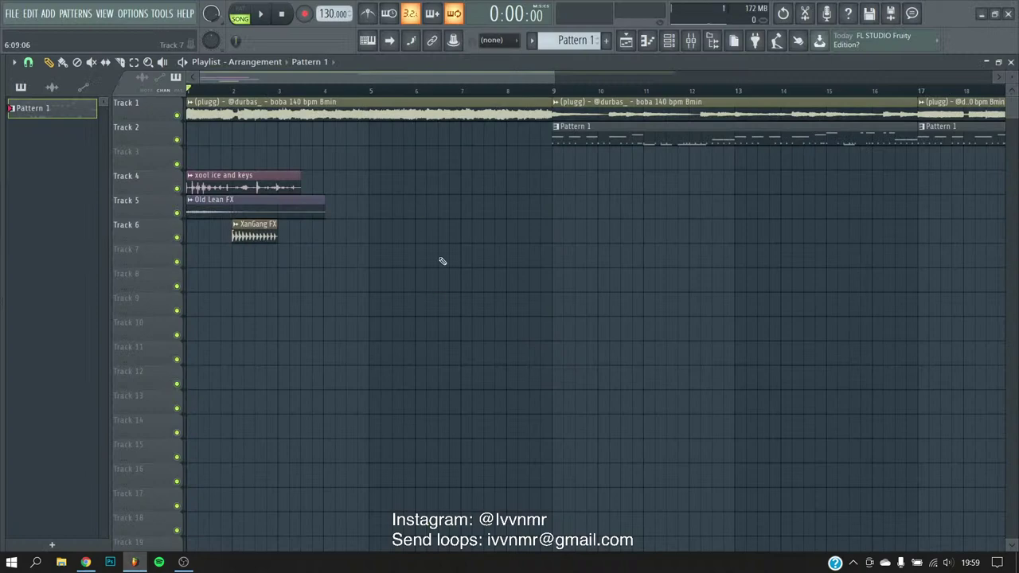
key(alt+Tab)
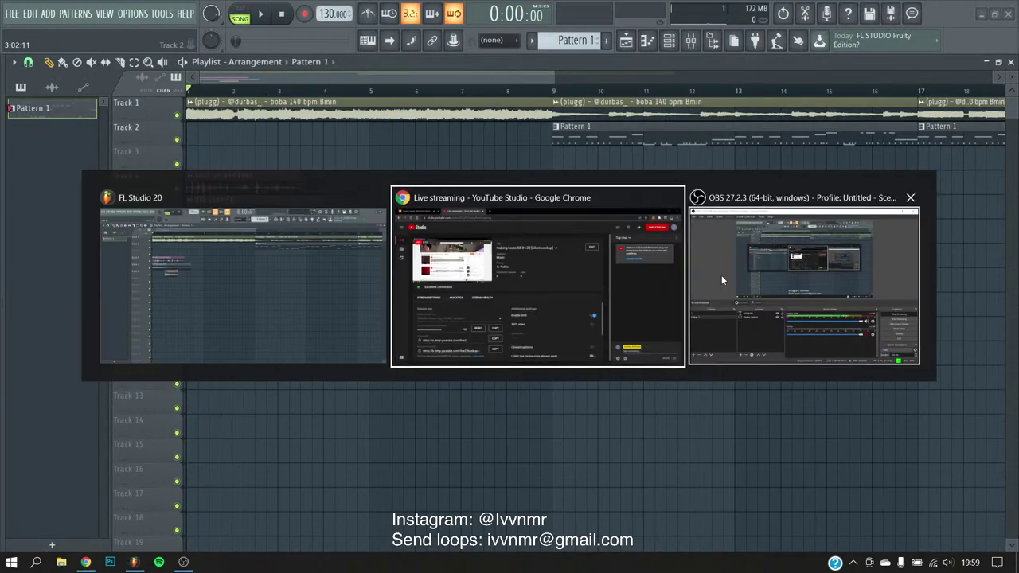
click(530, 272)
key(ctrl+Tab)
key(alt+Tab)
key(alt+Tab)
click(501, 264)
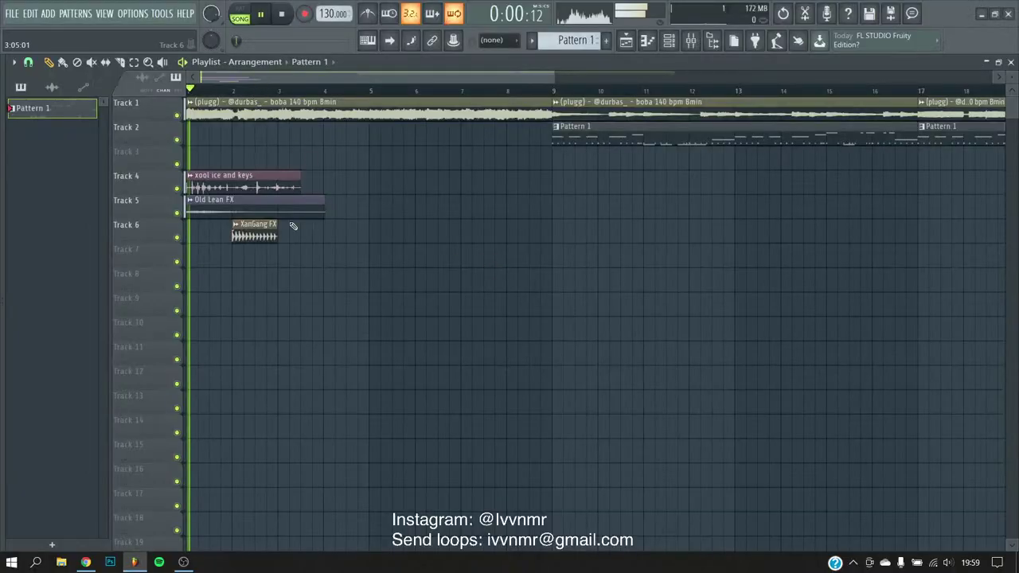
- Listen through the arrangement while checking the mixer levels and the full playlist layout
scroll(285, 196, down, 3)
key(F9)
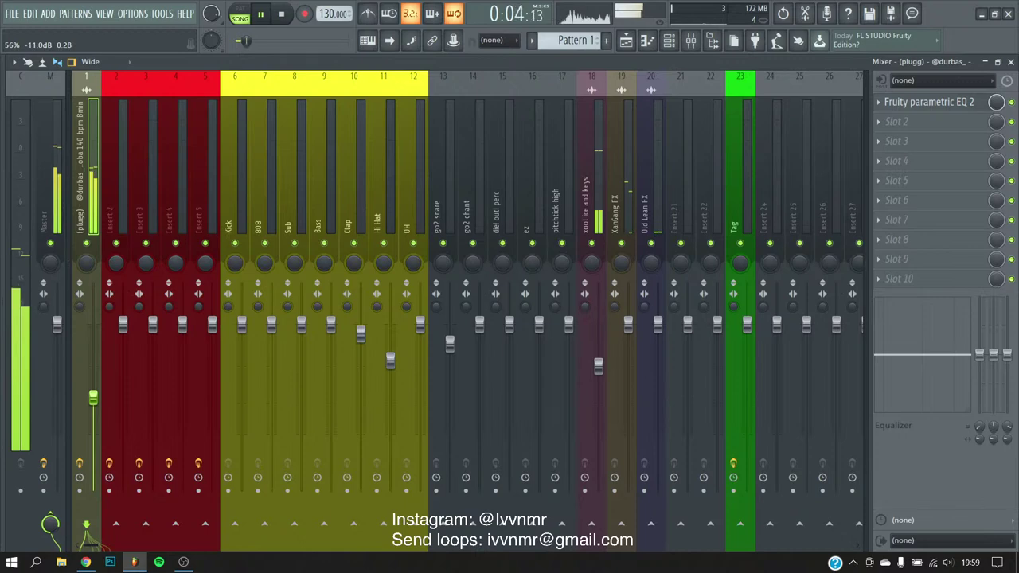
click(628, 43)
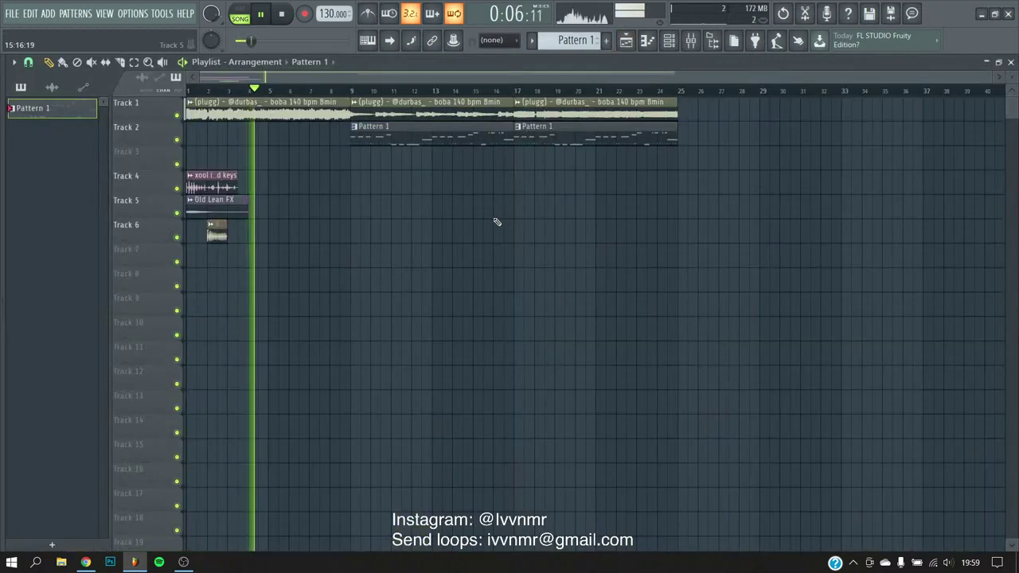
key(alt+Tab)
key(Tab)
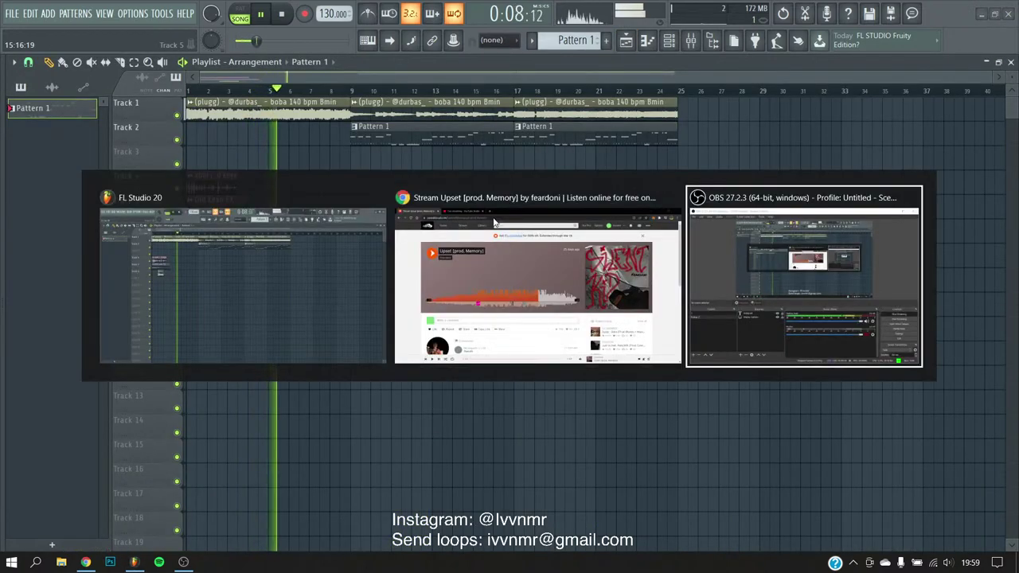
key(alt+Tab)
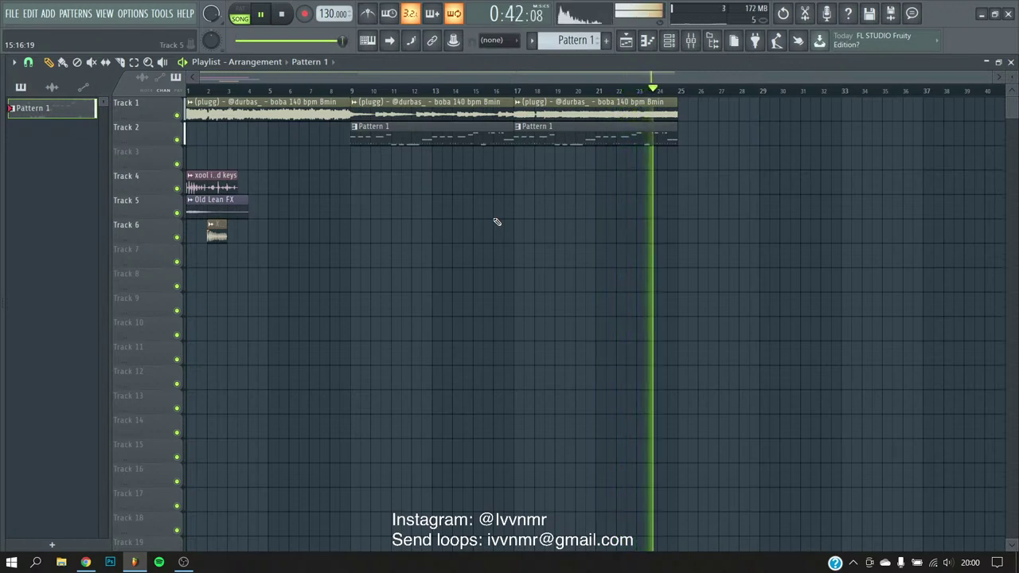
- Replay the arrangement from around bar 14 and audition the plugg loop on Track 1 in solo
click(468, 89)
scroll(587, 103, up, 2)
scroll(587, 103, down, 3)
click(517, 112)
scroll(521, 185, up, 4)
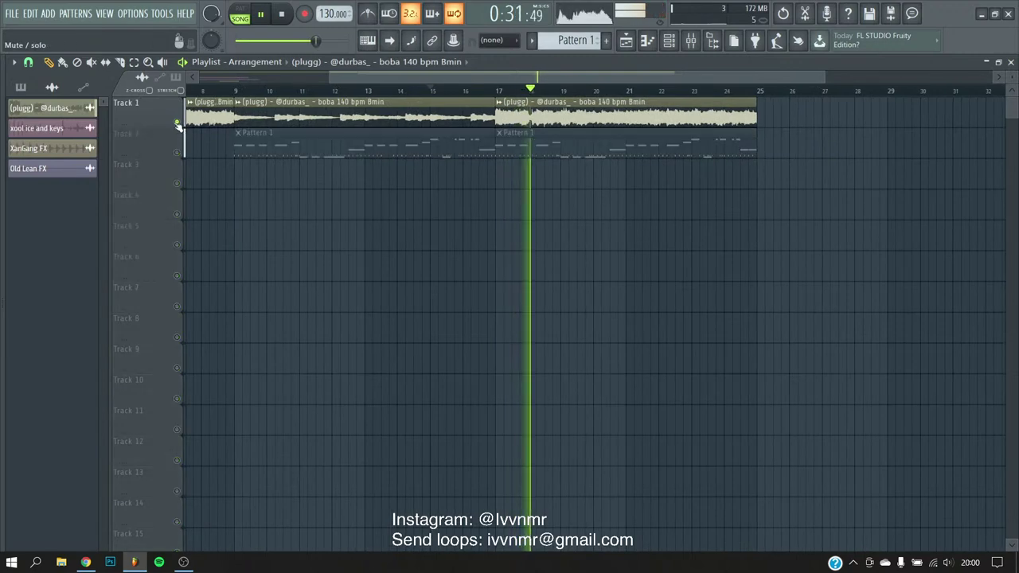
scroll(358, 163, up, 2)
scroll(596, 209, down, 3)
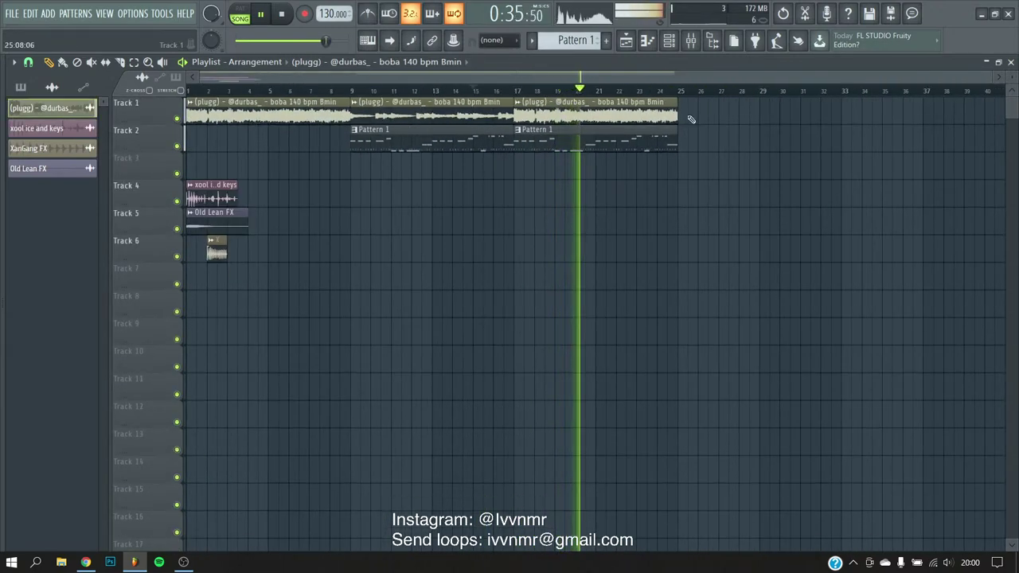
- Extend the Track 1 loop with another clip at bar 25, and delete the Pattern 1 clip at bar 17 on Track 2
scroll(691, 170, down, 1)
click(541, 146)
drag(541, 147, 700, 154)
key(ctrl+z)
key(Delete)
- Split Pattern 1 by channel and place all nine resulting patterns on Tracks 2 to 10 starting at bar 9
click(575, 40)
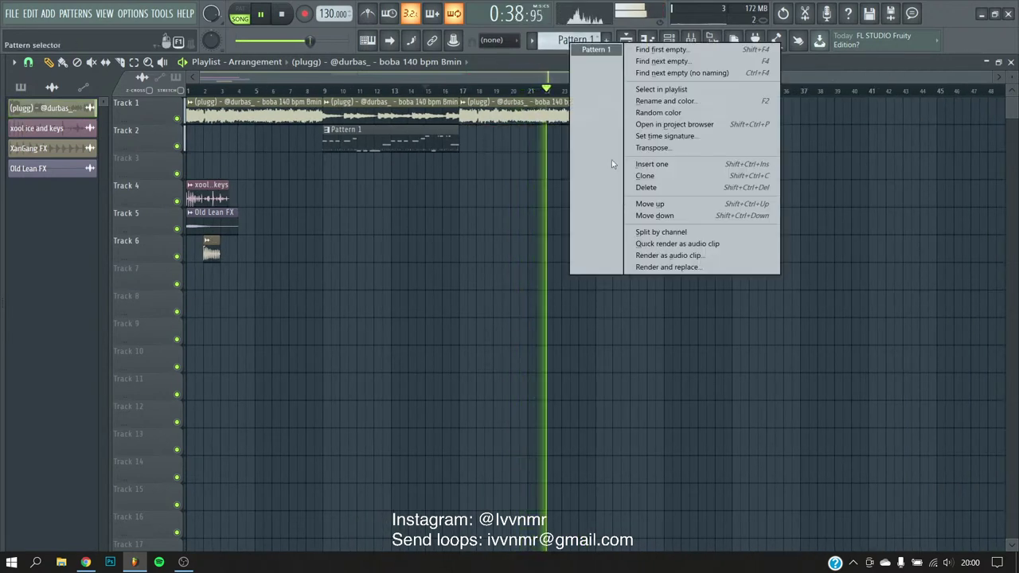
click(676, 243)
click(38, 108)
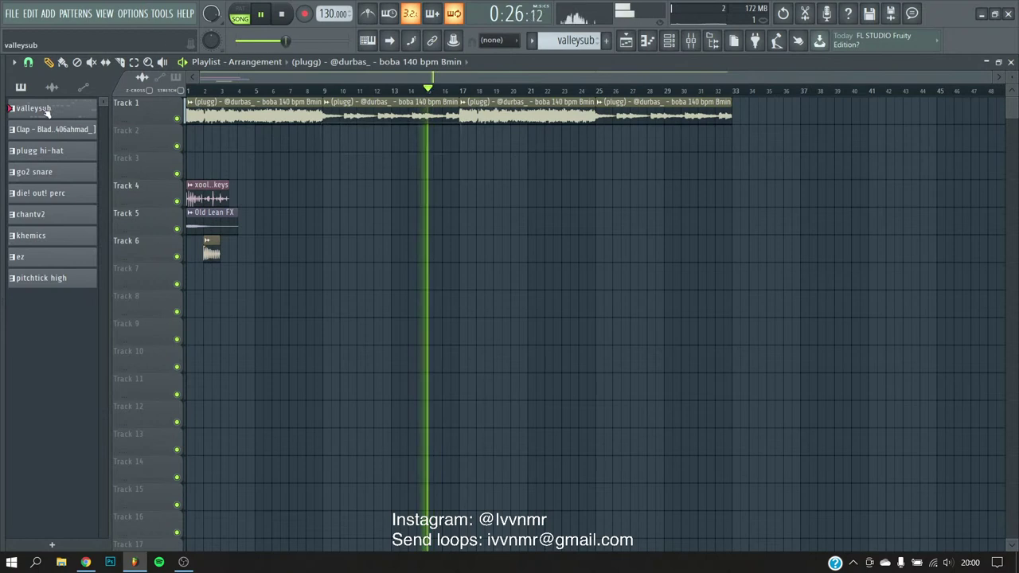
shift+click(41, 278)
drag(45, 109, 325, 137)
click(279, 90)
scroll(391, 90, up, 1)
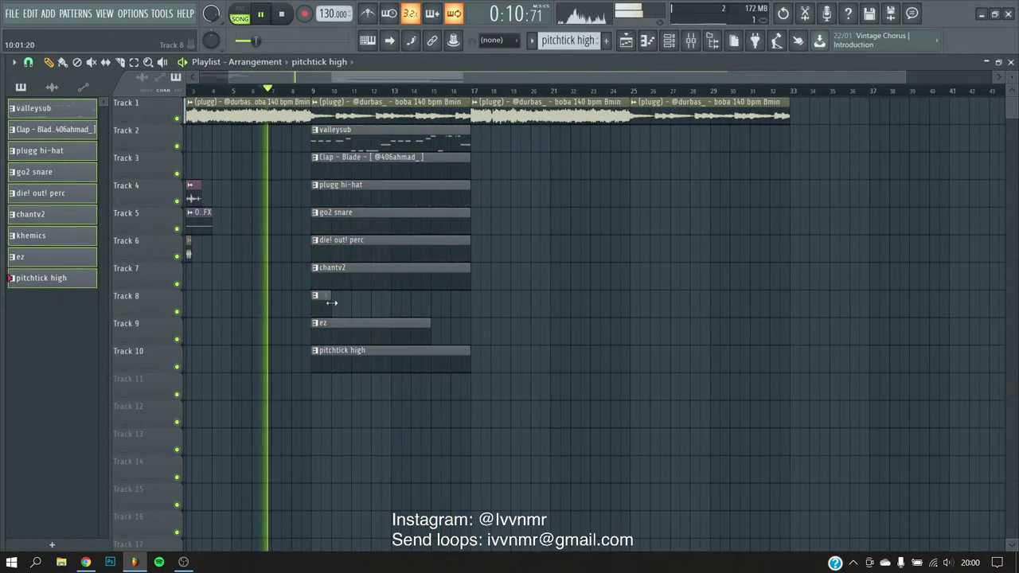
- Lengthen the khemics and ez clips to bar 17, and duplicate the clips on Tracks 2 to 10 twice, up to bar 33
drag(333, 303, 474, 325)
scroll(493, 171, down, 2)
drag(477, 120, 387, 318)
key(ctrl+b)
key(ctrl+b)
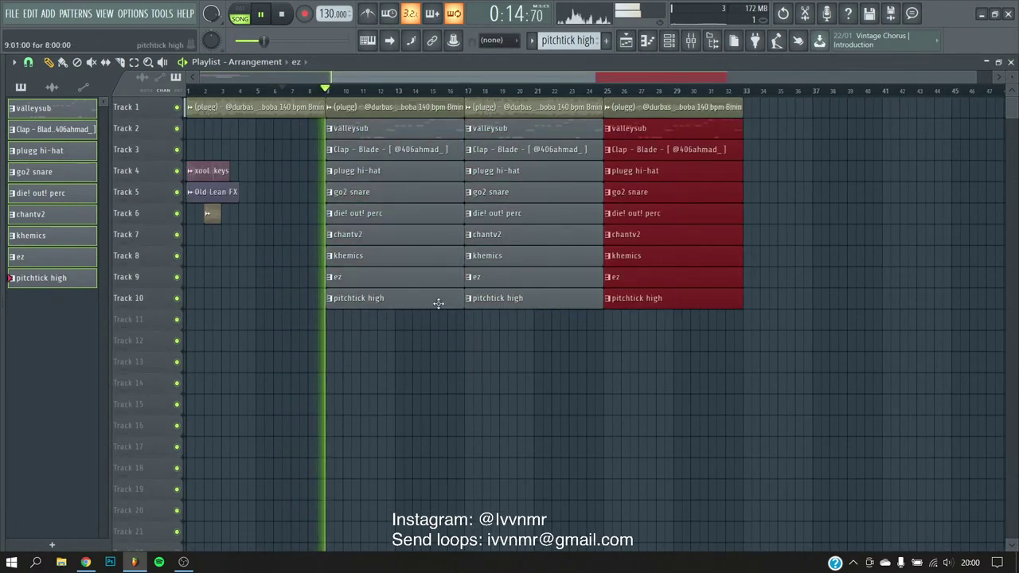
click(716, 303)
- Switch to Chrome to close the SoundCloud tab, and return to the FL Studio playlist
click(691, 39)
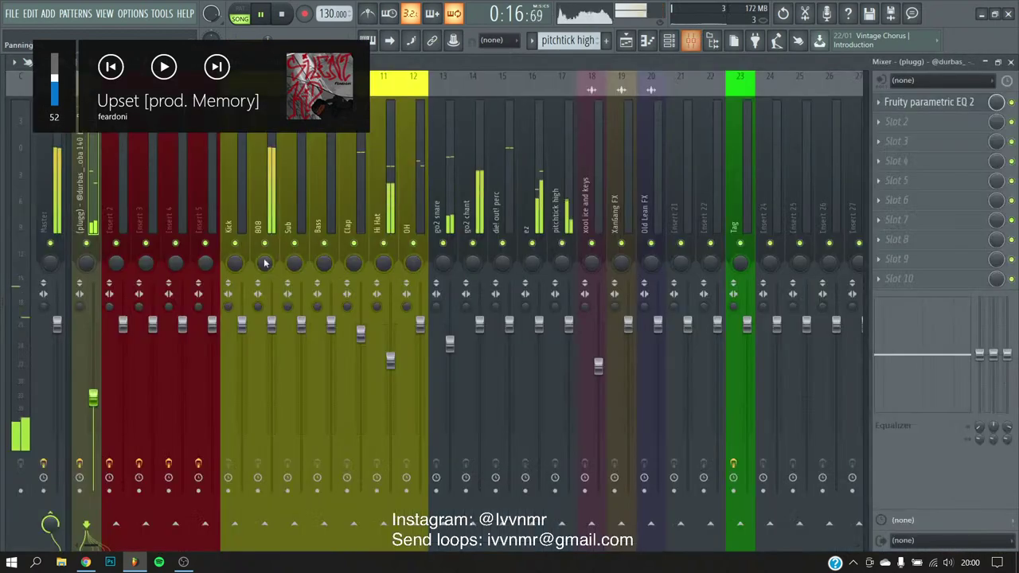
key(alt+Tab)
key(alt+Tab)
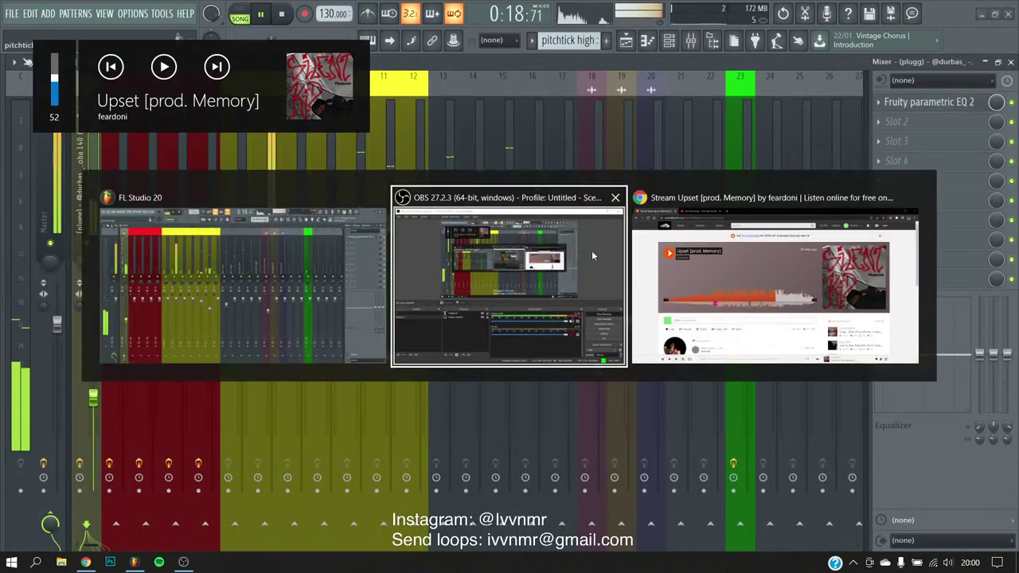
key(alt+Tab)
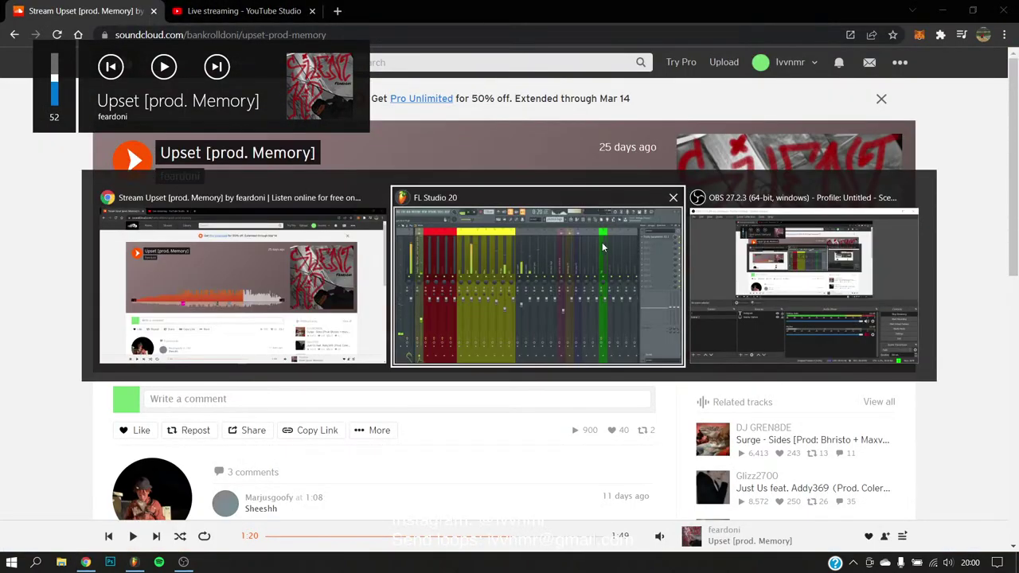
key(Escape)
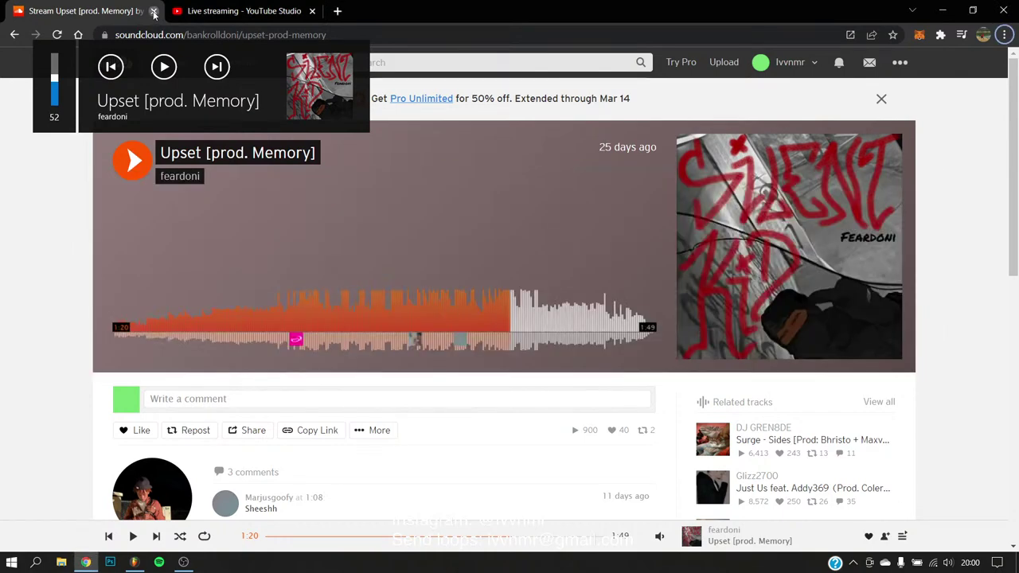
click(154, 11)
key(alt+Tab)
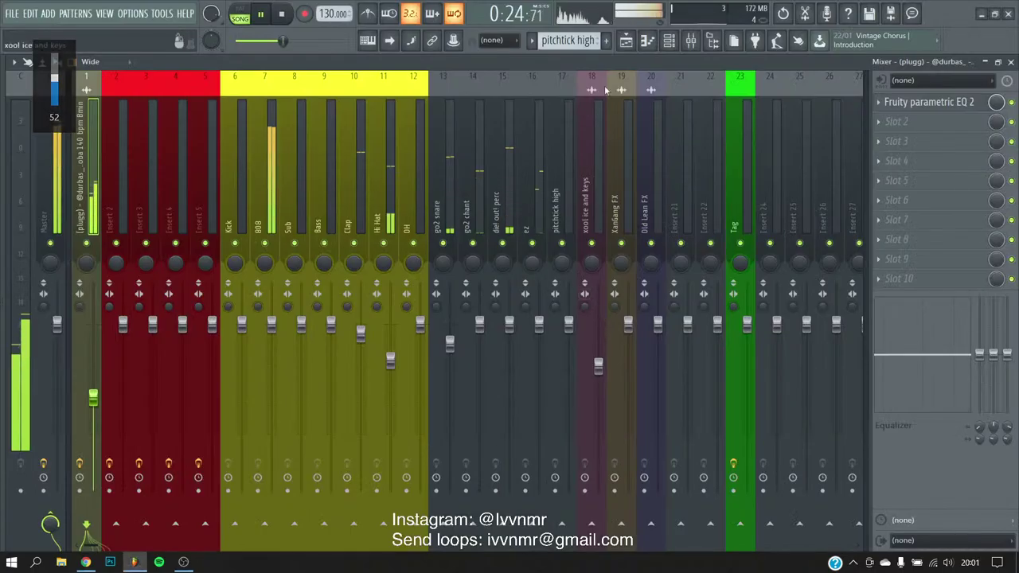
key(F5)
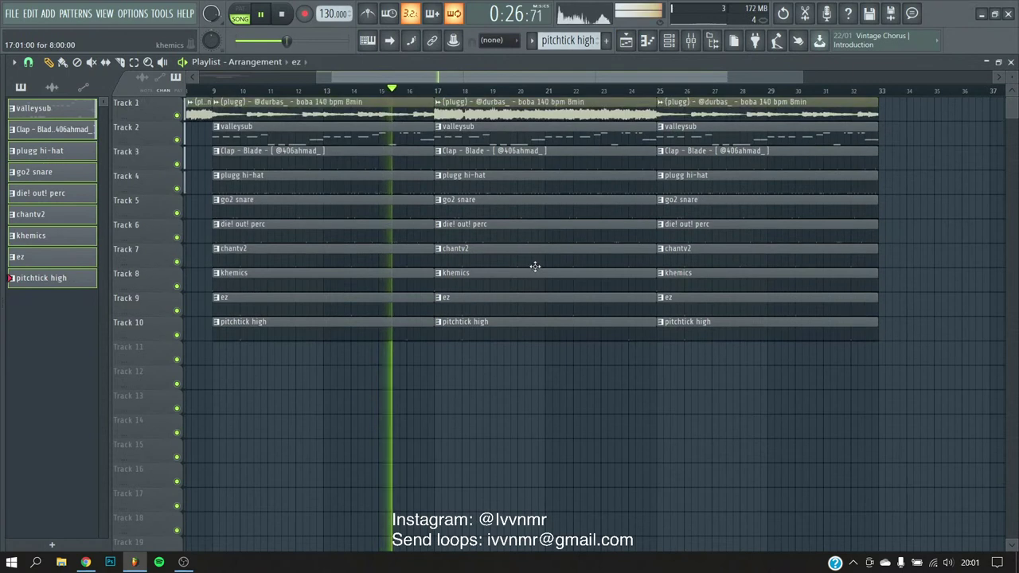
key(XF86AudioLowerVolume)
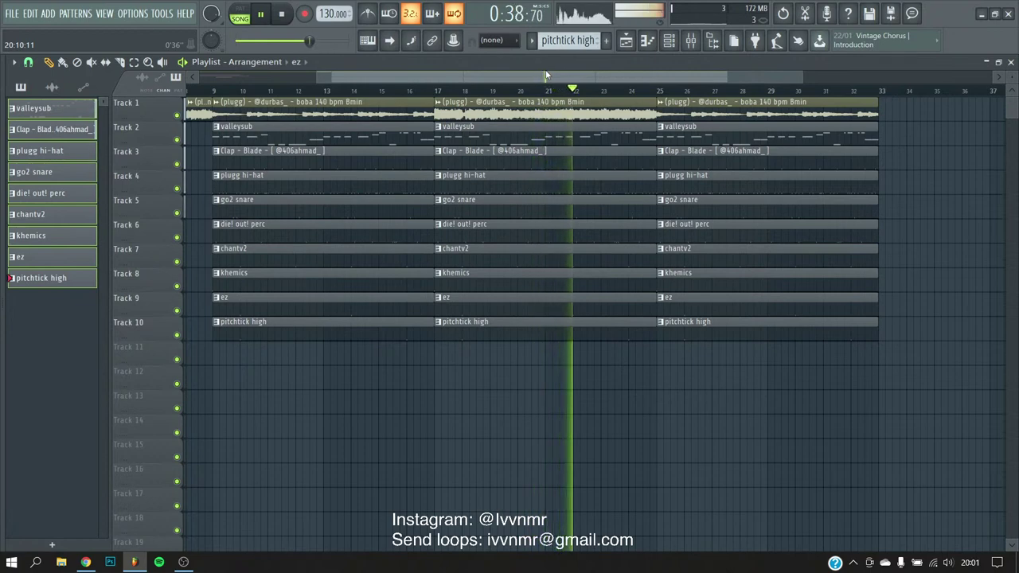
- Delete the valleysub clip at bar 25 on Track 2
scroll(661, 271, up, 3)
right_click(686, 134)
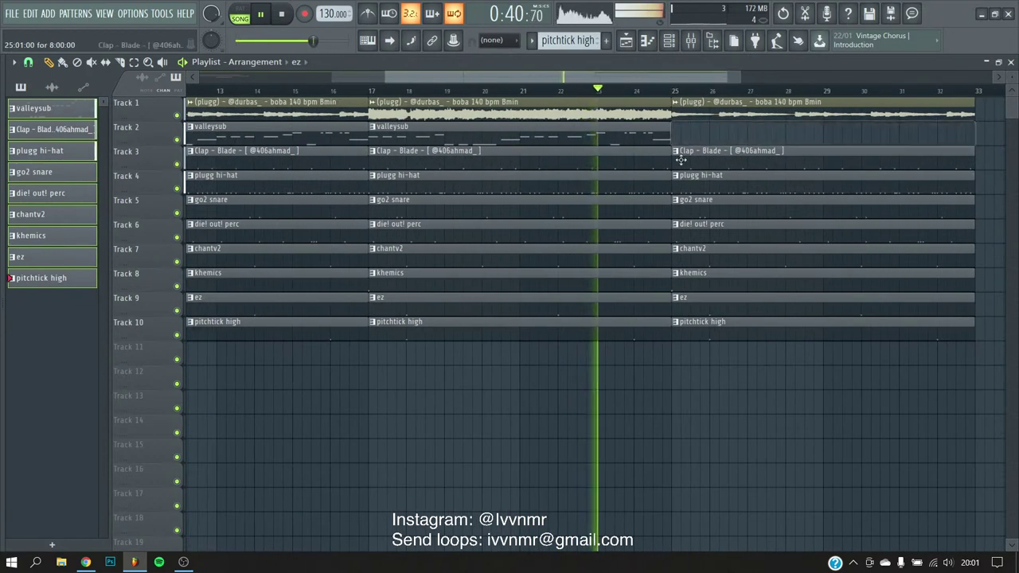
scroll(686, 150, down, 3)
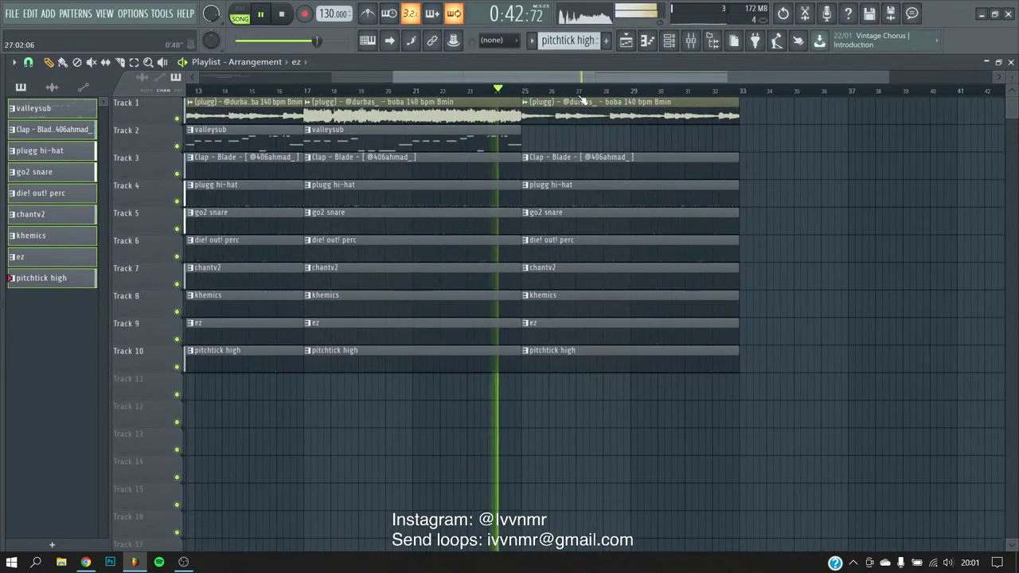
- Listen to the section from bar 25 without the valleysub clip, and check its levels in the mixer
scroll(542, 199, down, 4)
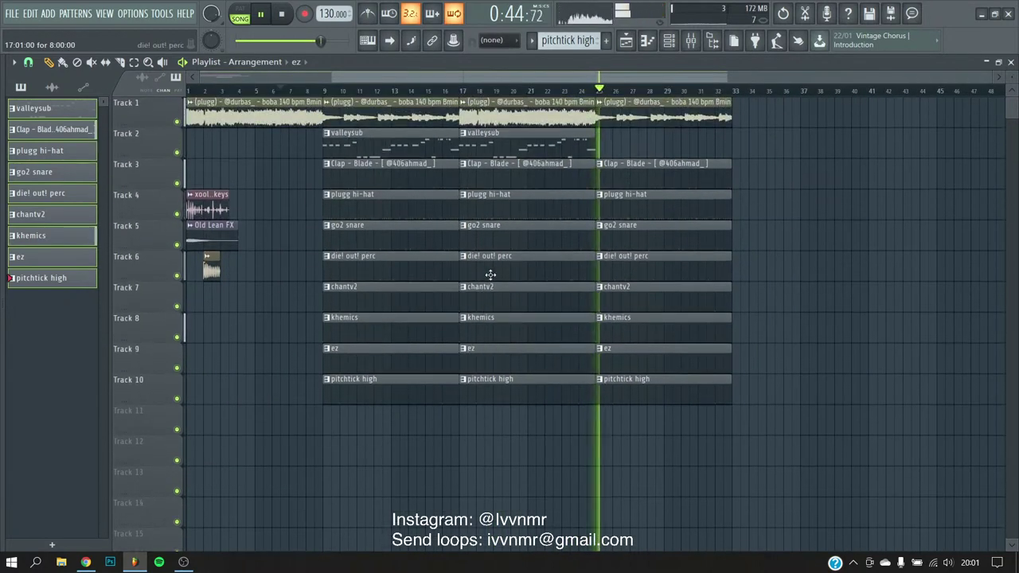
scroll(519, 223, down, 1)
scroll(620, 298, up, 2)
scroll(708, 284, down, 2)
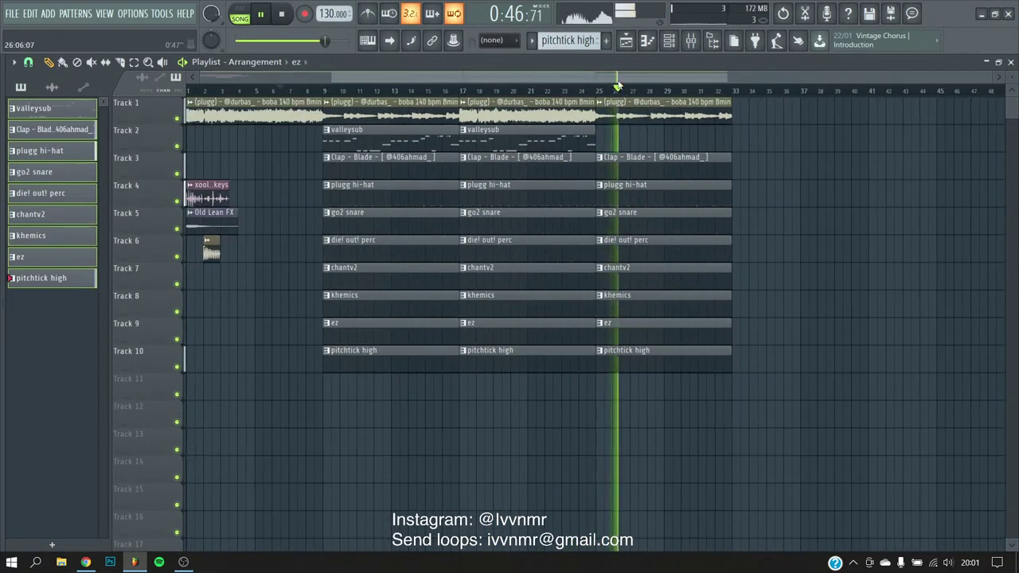
scroll(782, 151, up, 2)
scroll(652, 247, down, 1)
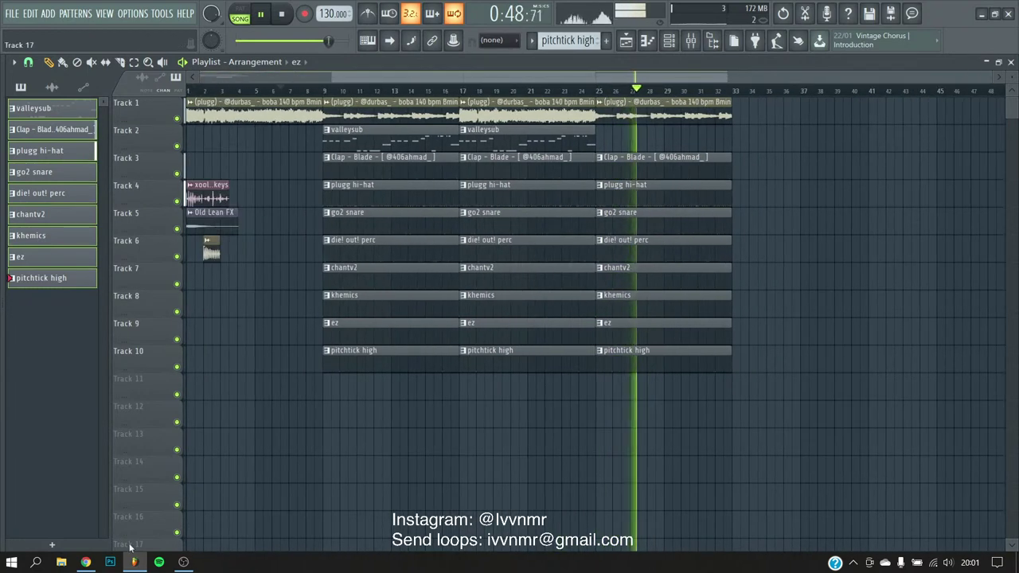
scroll(847, 302, up, 2)
scroll(654, 78, up, 2)
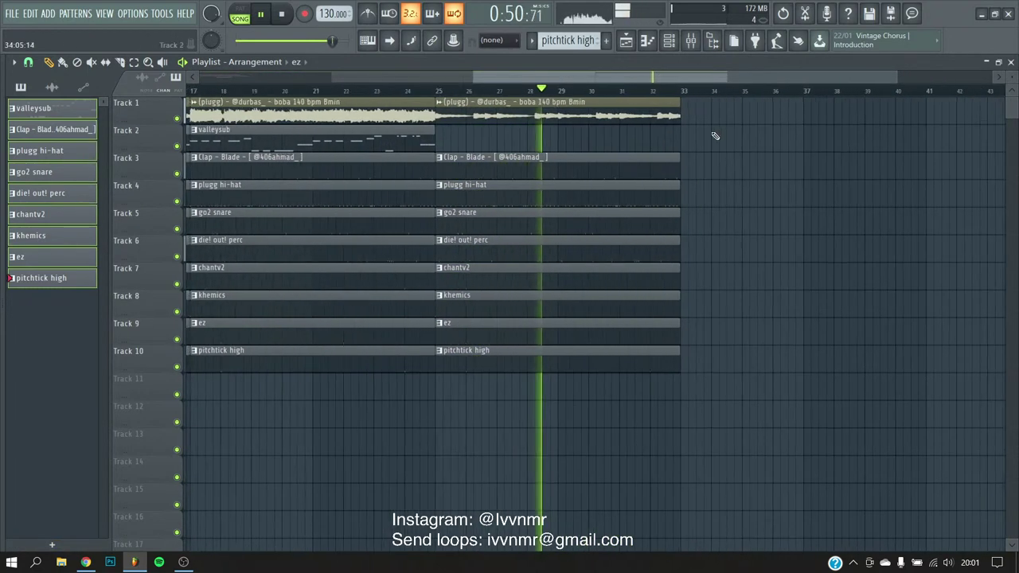
click(691, 41)
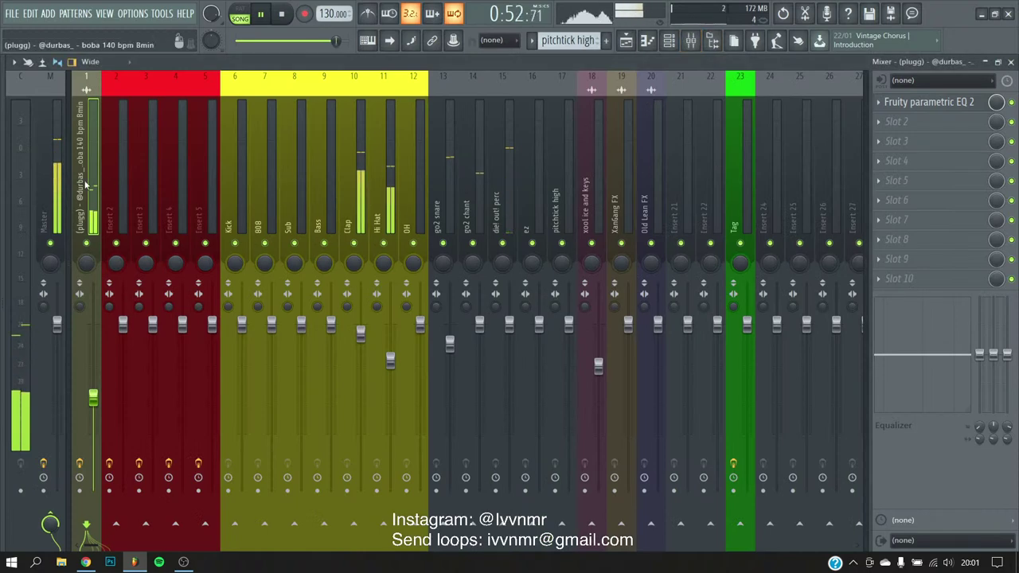
click(626, 41)
- Duplicate the bar 25 clips on Tracks 3 to 10 to bar 33, and add another plugg loop clip there on Track 1
scroll(796, 133, up, 1)
scroll(786, 179, down, 2)
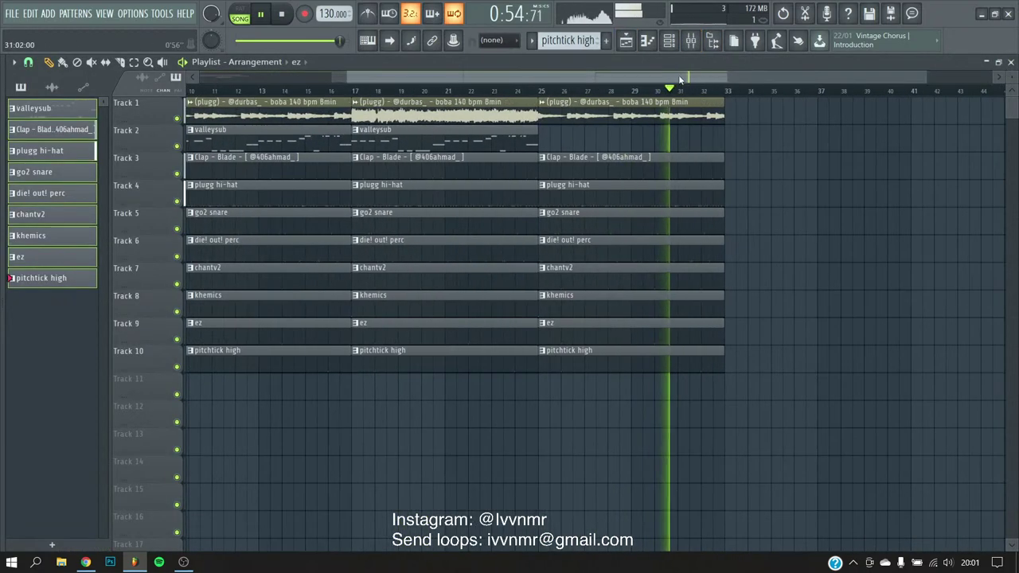
scroll(786, 179, down, 1)
drag(774, 155, 693, 390)
key(ctrl+b)
click(657, 115)
key(ctrl+b)
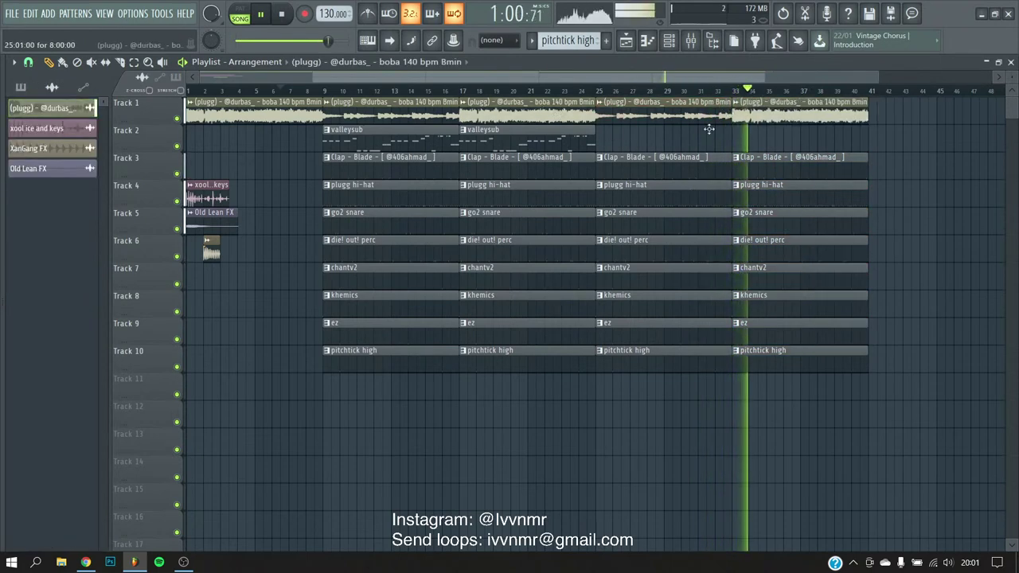
- Copy the valleysub clip to bar 33 on Track 2, and open the mixer
scroll(509, 135, down, 1)
drag(483, 136, 719, 143)
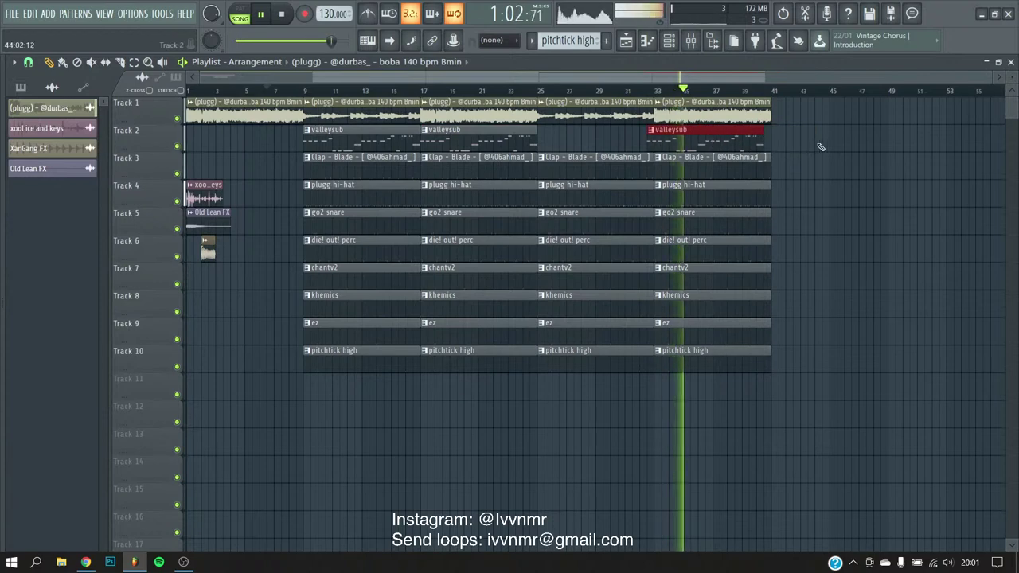
click(857, 213)
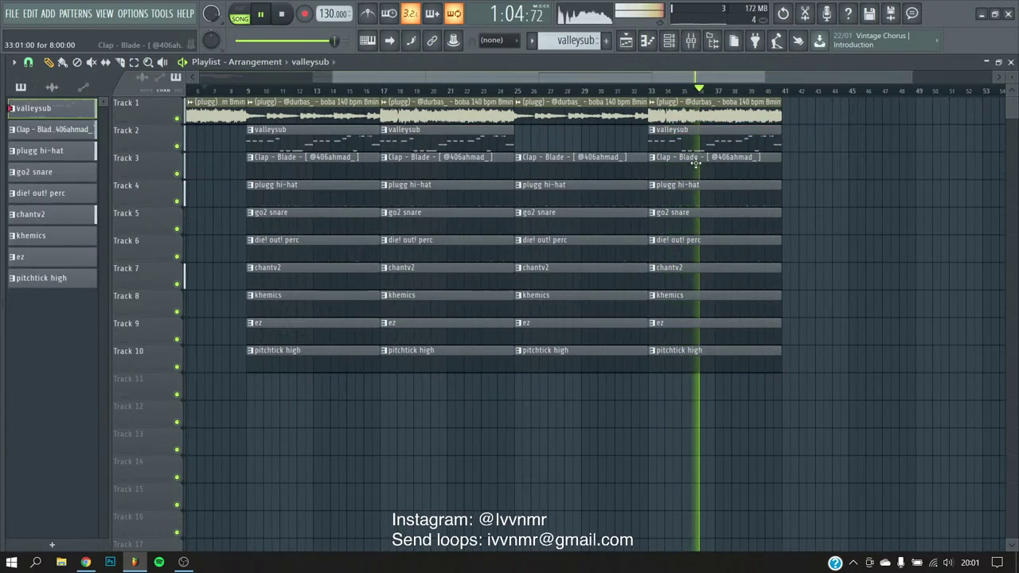
click(689, 41)
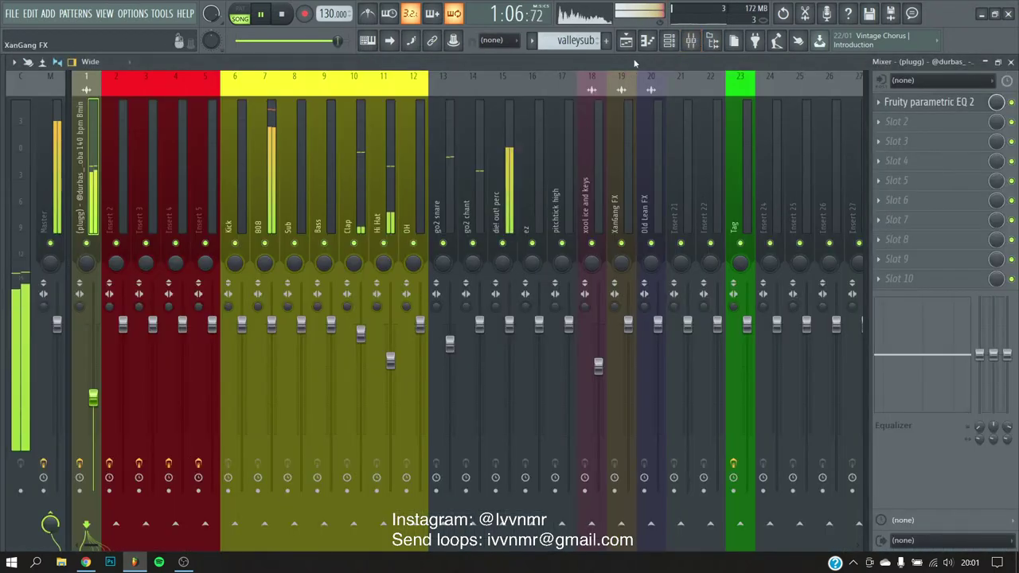
- Look over the channel rack, and add another plugg loop clip at bar 41 on Track 1
key(F6)
click(103, 146)
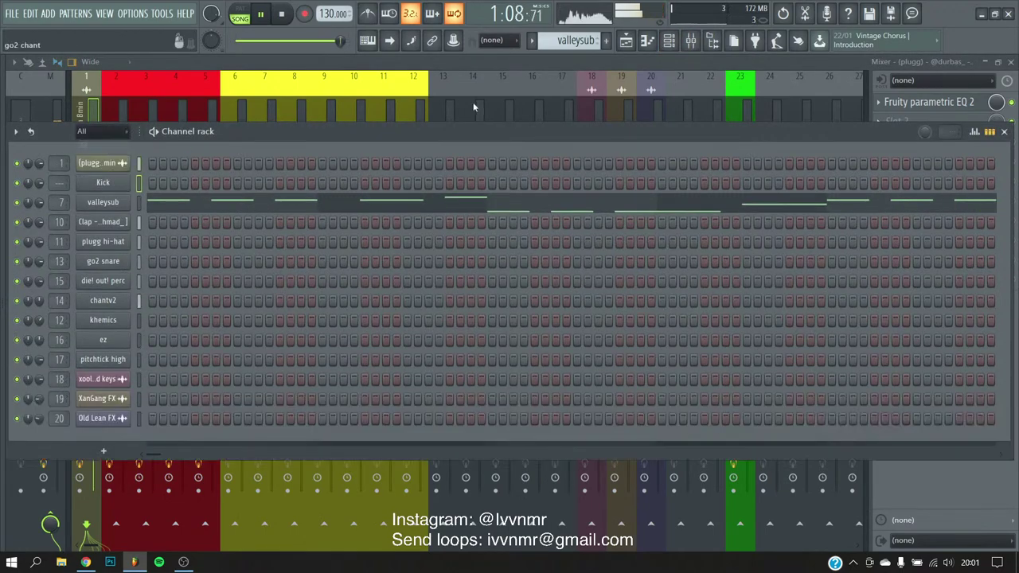
key(F5)
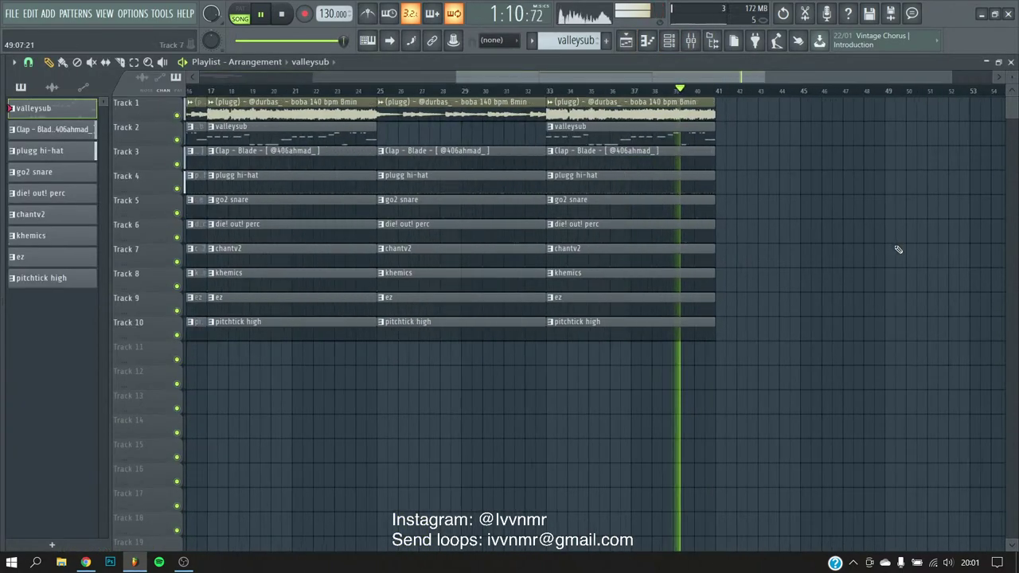
scroll(846, 281, up, 3)
click(808, 104)
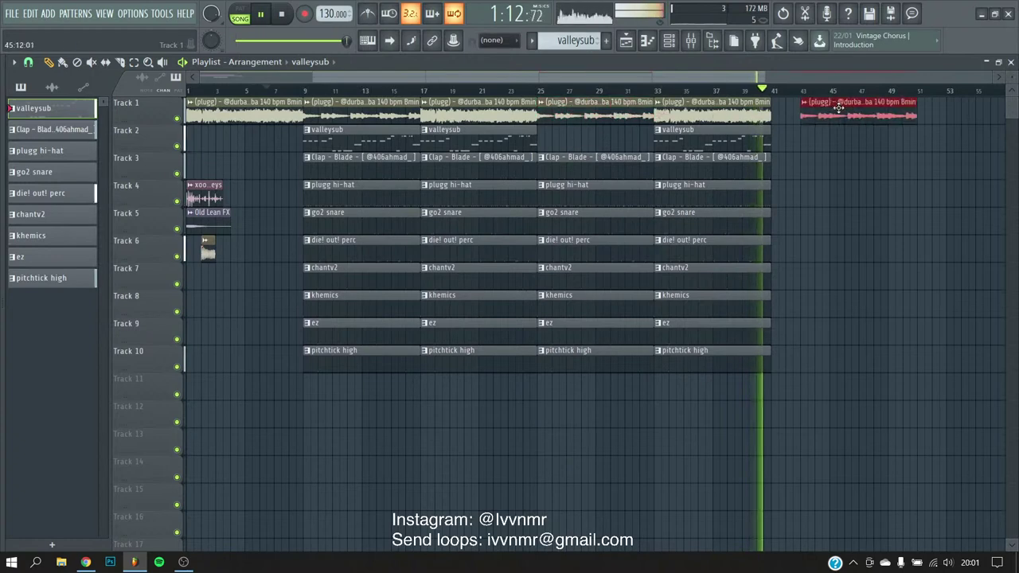
click(830, 188)
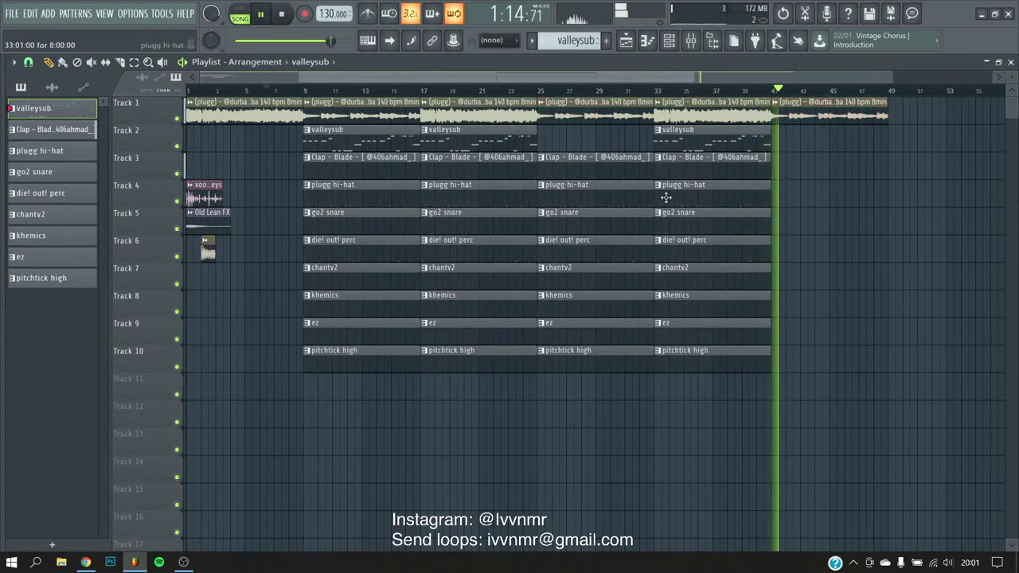
- Remove the Track 1 clips from bar 33 onward, and extend the bar 25 plugg loop clip to about bar 68
scroll(814, 235, up, 1)
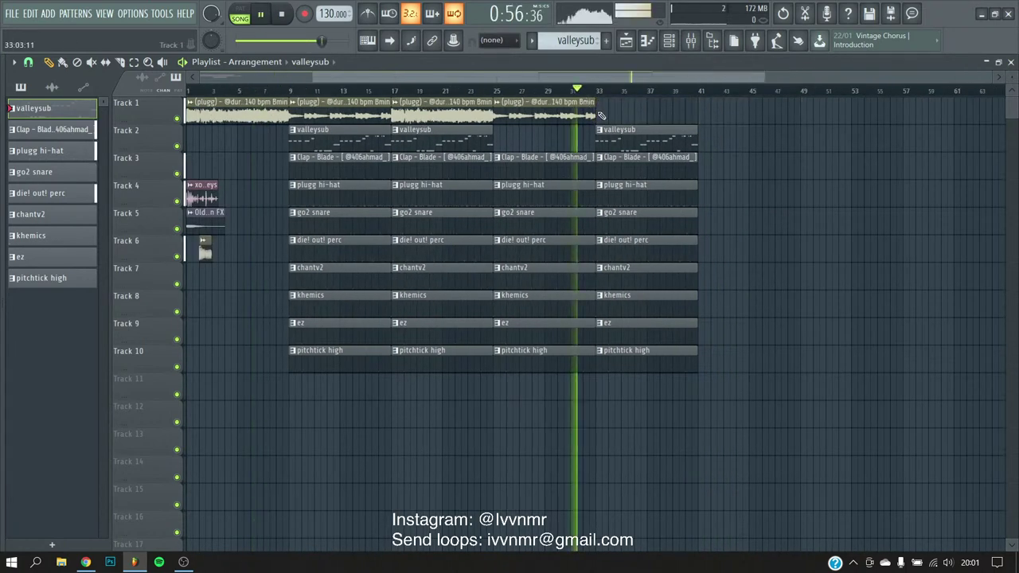
drag(596, 103, 870, 103)
scroll(754, 94, up, 3)
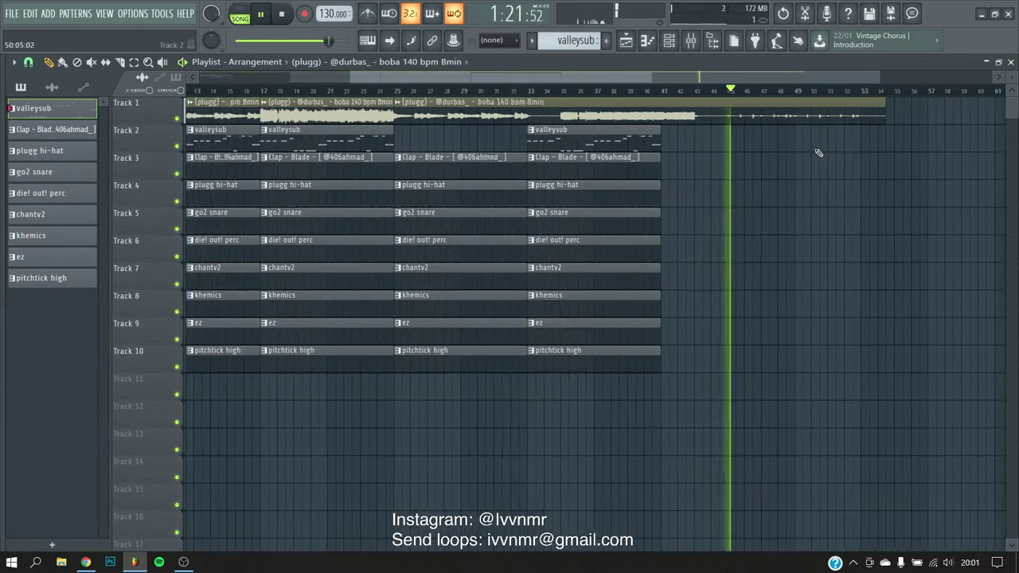
drag(743, 110, 968, 111)
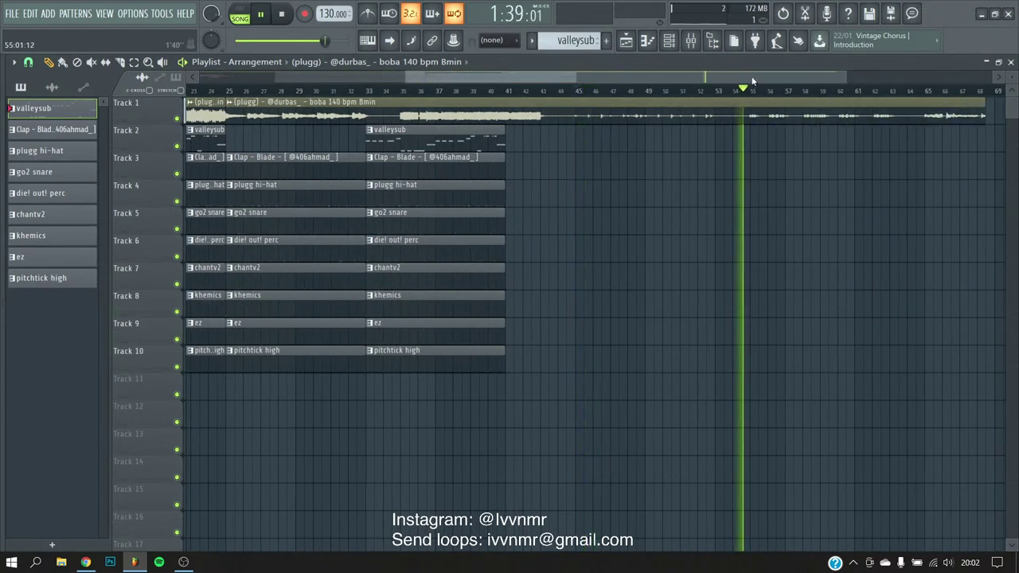
- Split off the extended plugg audio at bar 35, move it to bar 51, and place a plugg loop clip at bar 41 on Track 1
scroll(762, 148, right, 2)
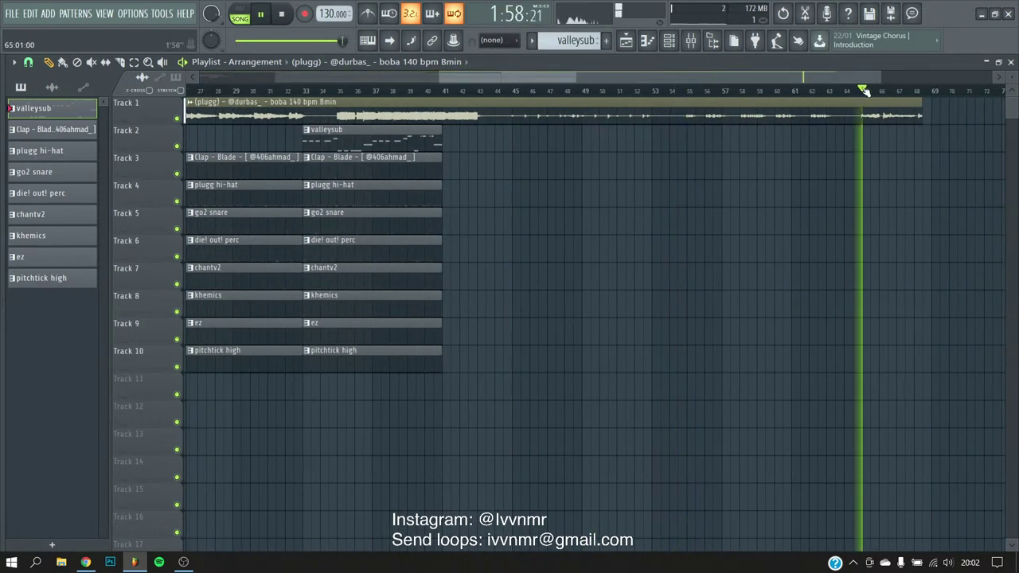
drag(705, 78, 528, 73)
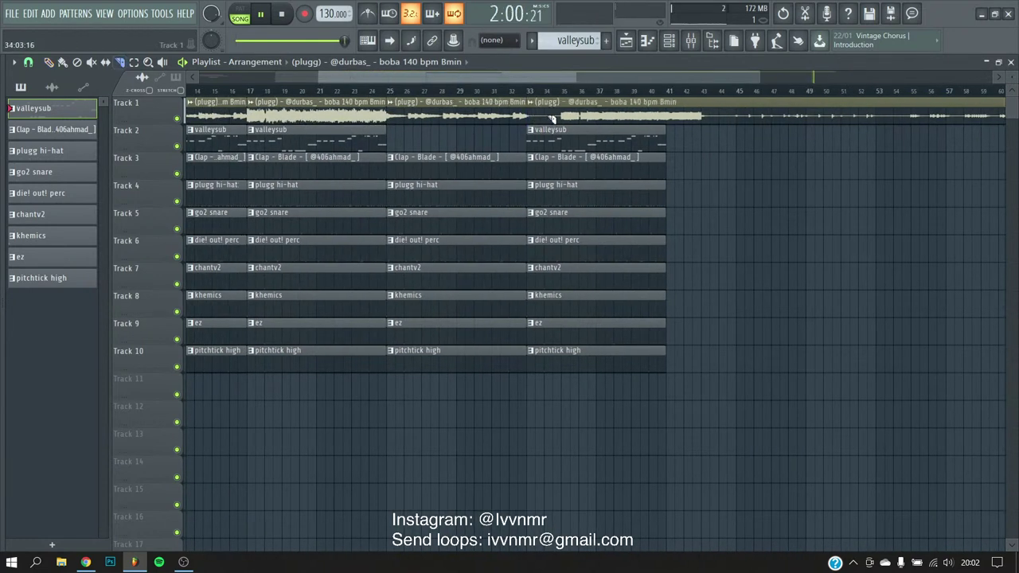
scroll(548, 117, down, 3)
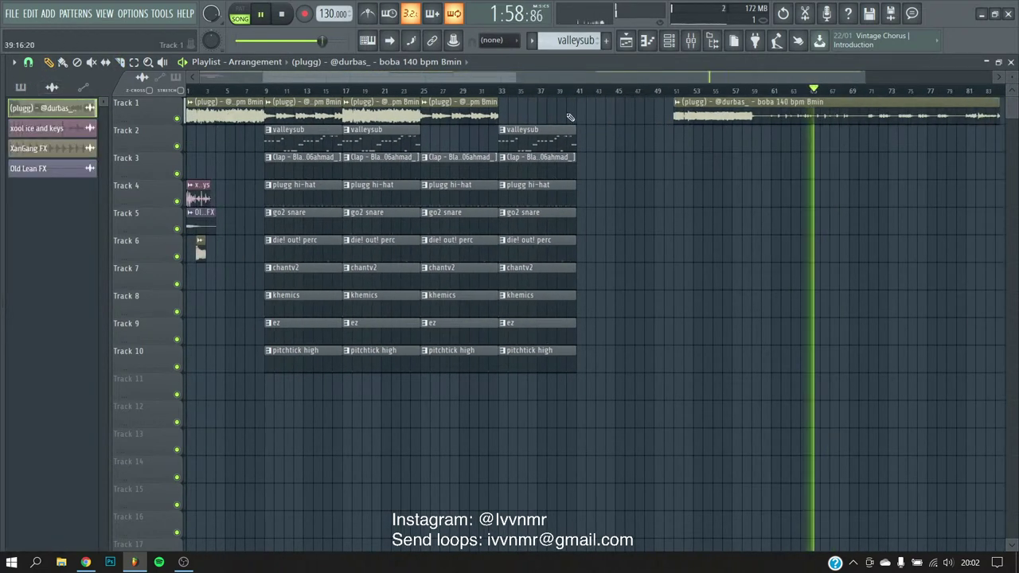
click(570, 117)
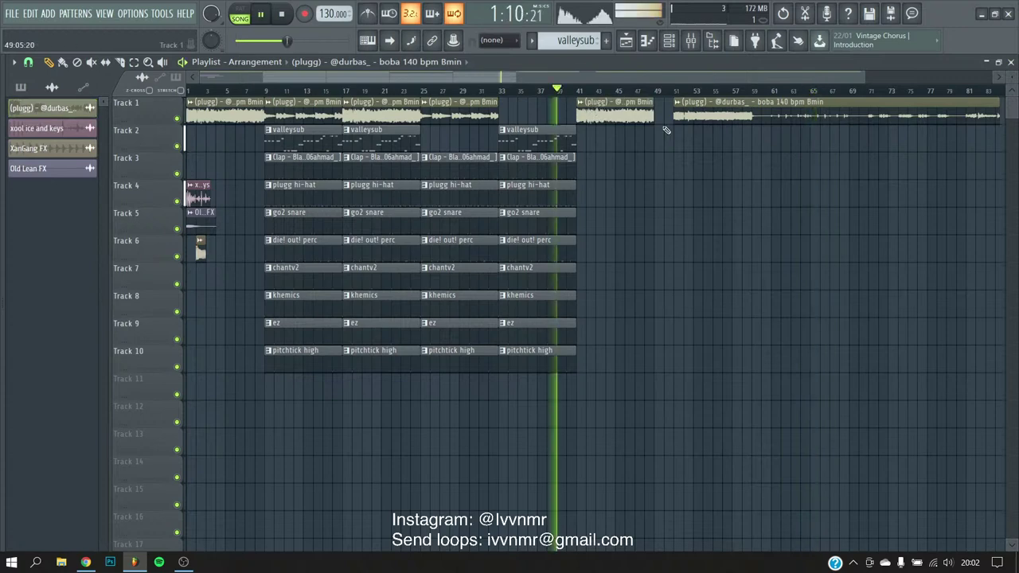
- Move all pattern clips down two tracks to Tracks 4 to 12, and shift the long plugg clip to bar 47
scroll(744, 112, down, 2)
drag(587, 121, 257, 398)
drag(263, 344, 264, 396)
click(264, 396)
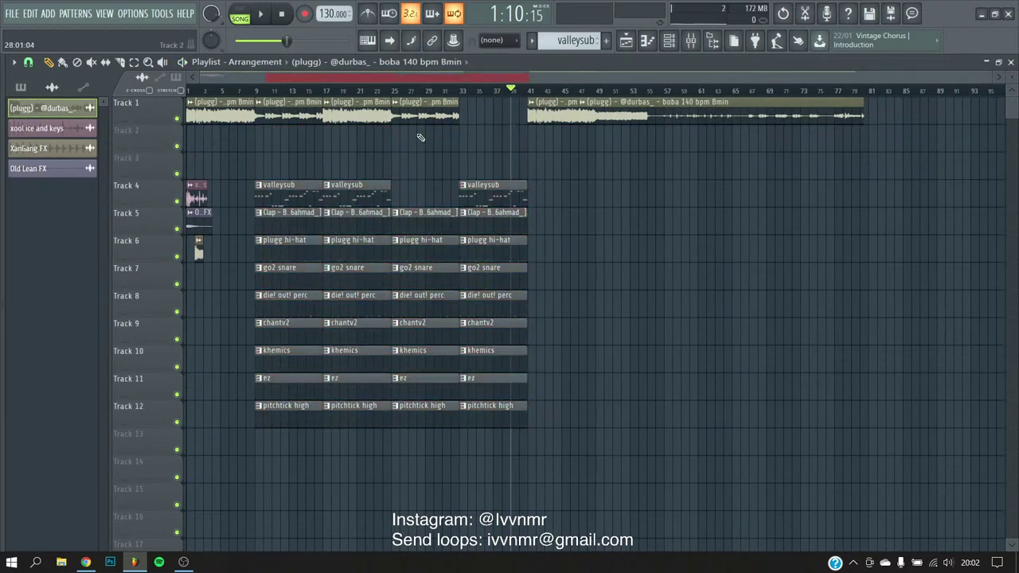
- Slice the long plugg clip at bars 65 and 67, and move the part from bar 67 to bar 33 on Track 2
key(space)
click(729, 90)
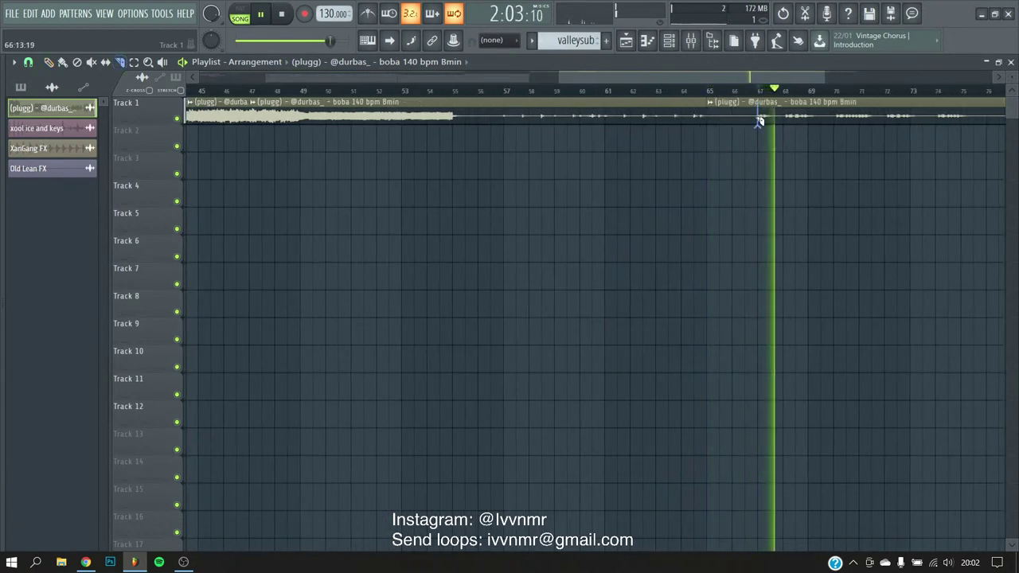
scroll(721, 131, down, 2)
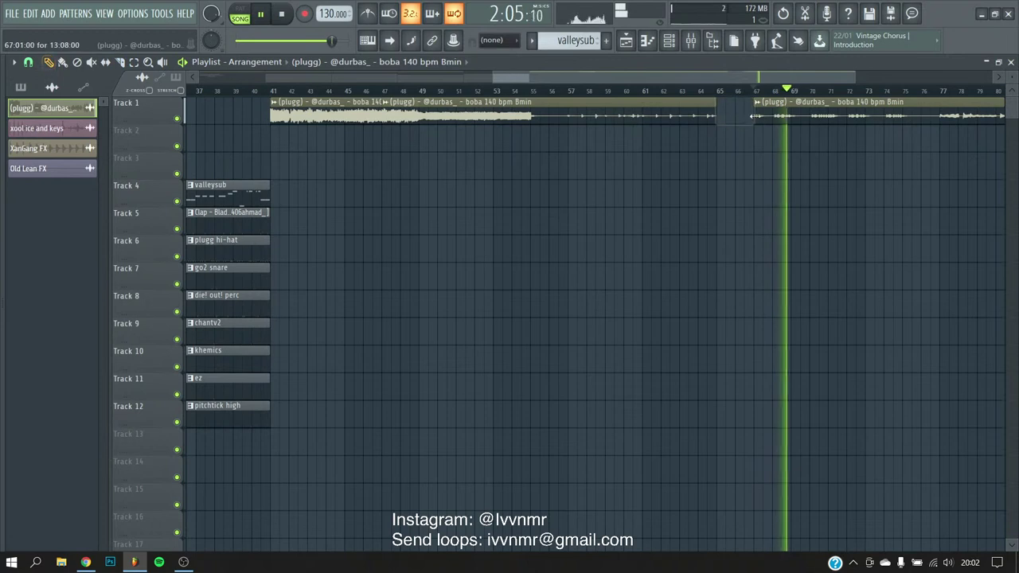
scroll(729, 117, down, 2)
drag(784, 116, 392, 130)
key(space)
- Add a plugg loop clip at bar 33 on Track 1, and trim the Track 2 clip to end at bar 41
scroll(392, 129, down, 2)
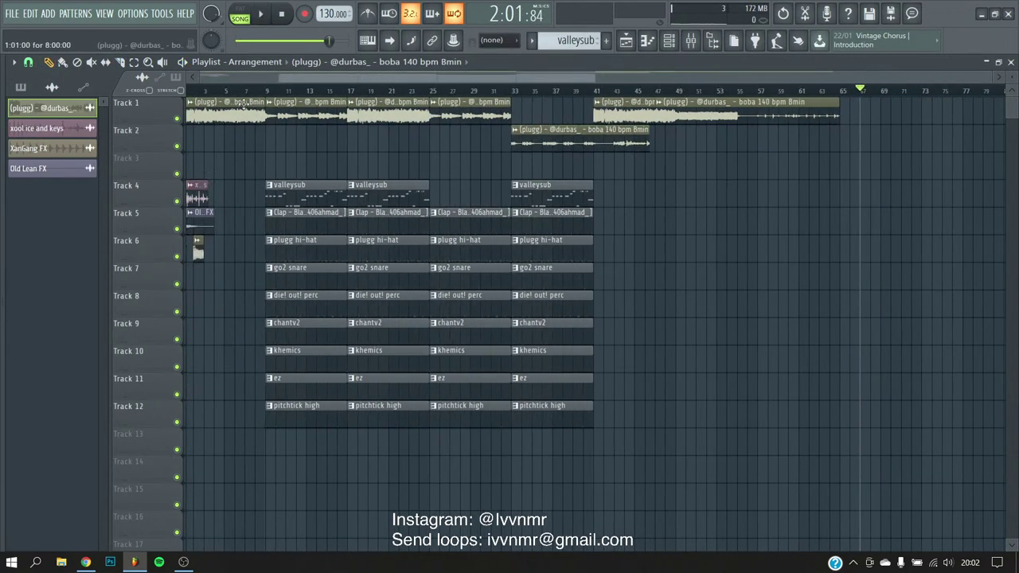
click(529, 112)
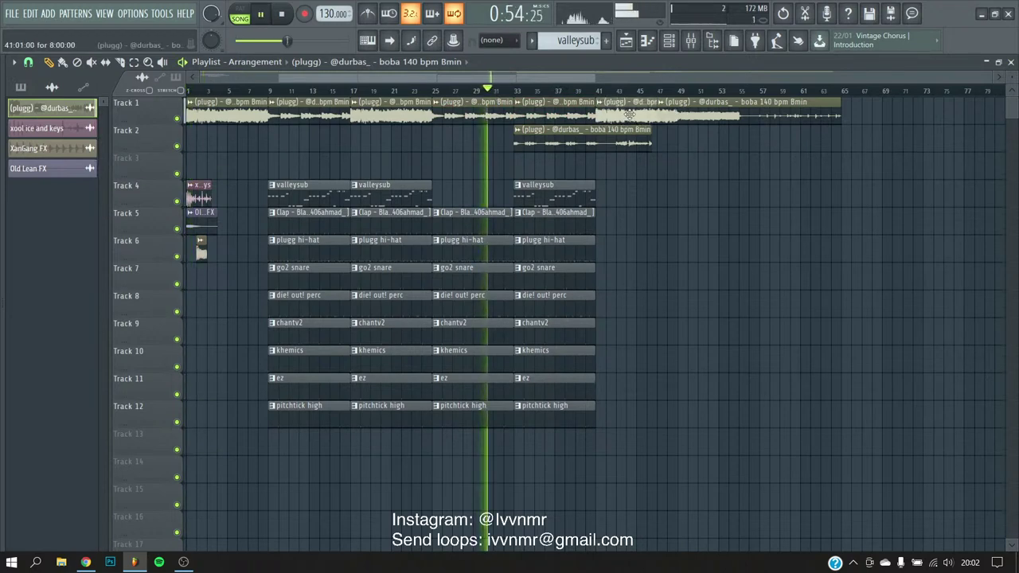
scroll(629, 113, up, 2)
drag(600, 146, 570, 146)
scroll(716, 120, down, 3)
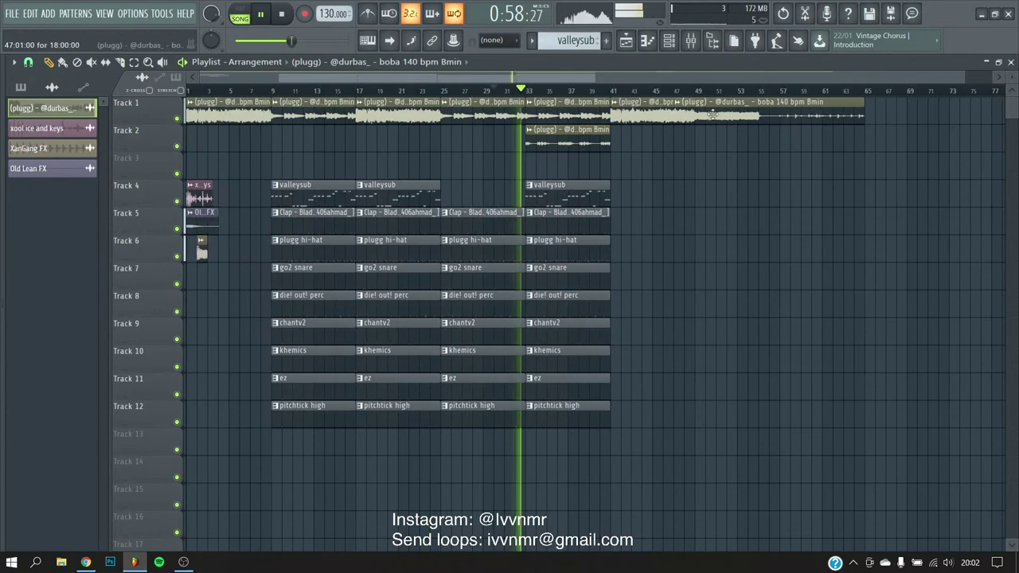
- Slice the long Track 1 plugg clip at bar 57, and move its last part to bar 33 on Track 3
click(674, 77)
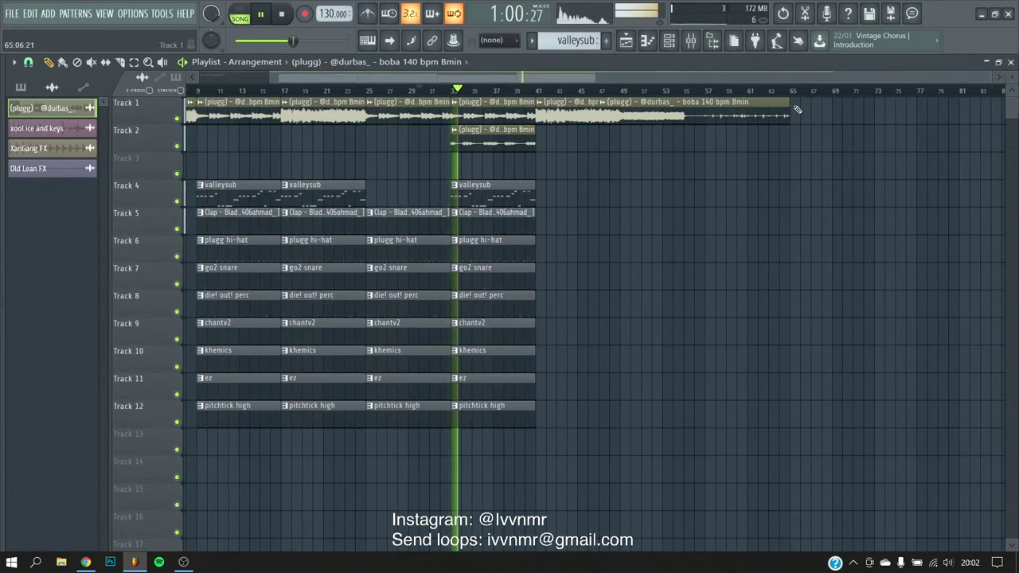
scroll(724, 97, up, 2)
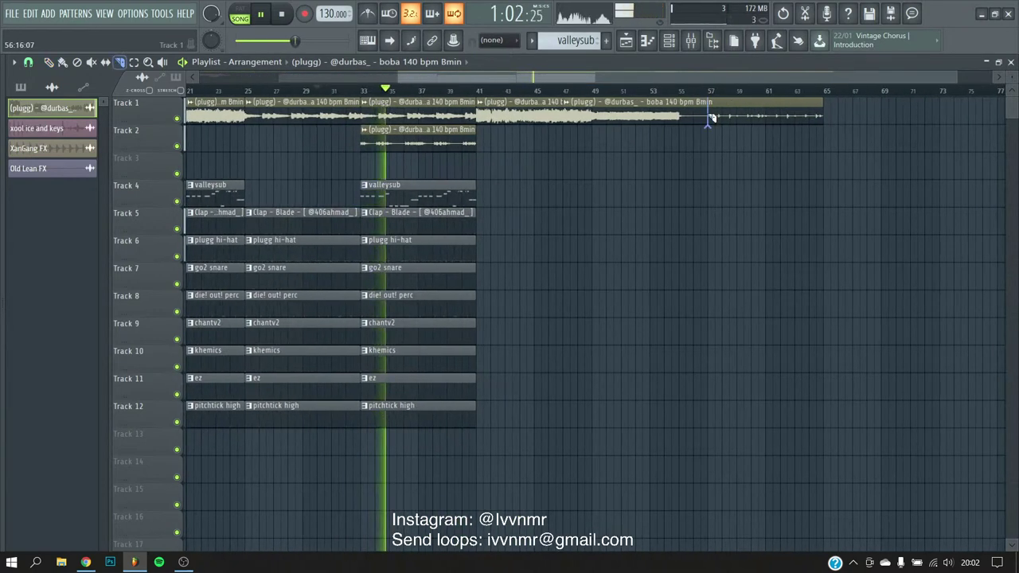
mouse_move(374, 141)
mouse_down()
mouse_move(382, 150)
mouse_move(356, 150)
mouse_up()
scroll(557, 90, down, 2)
- Delete the leftover plugg audio on Track 1 so that the track ends at bar 49
click(766, 77)
right_click(657, 110)
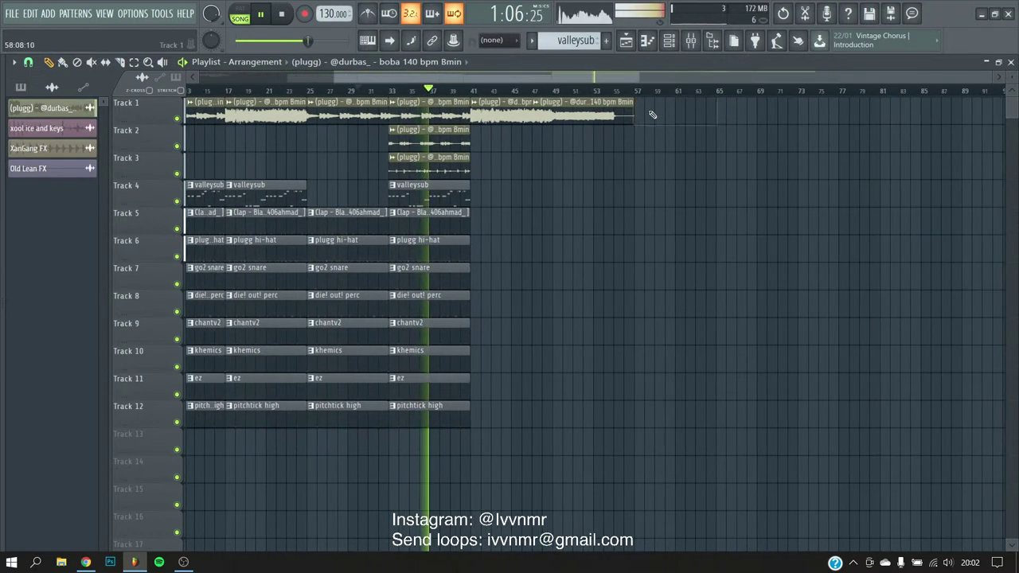
scroll(694, 130, up, 2)
right_click(794, 111)
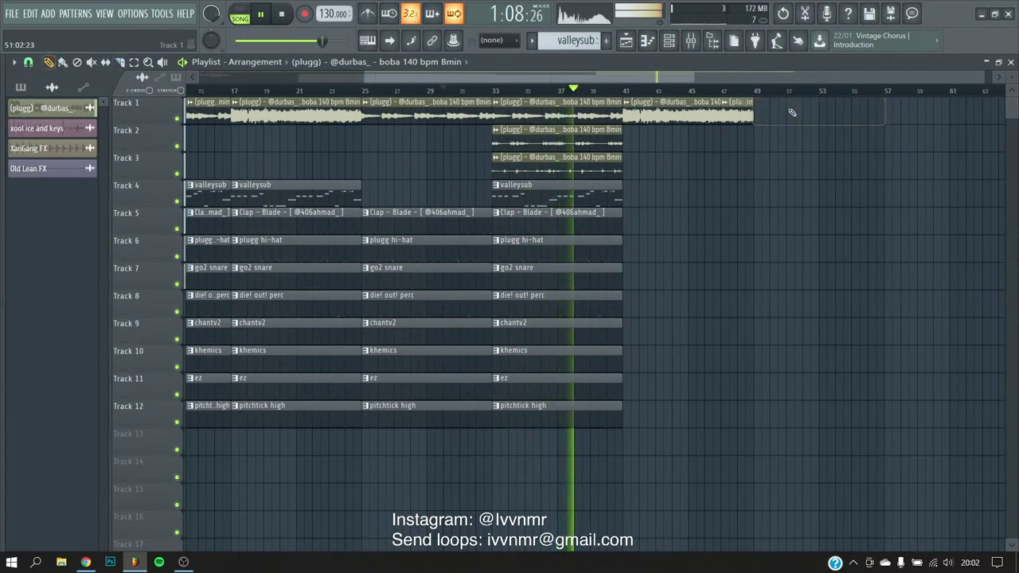
- Duplicate the bar 33 pattern clips on Track 4 and Tracks 6 to 12 to bar 41, leaving out the clap
scroll(739, 216, down, 2)
scroll(750, 216, up, 2)
scroll(682, 211, up, 3)
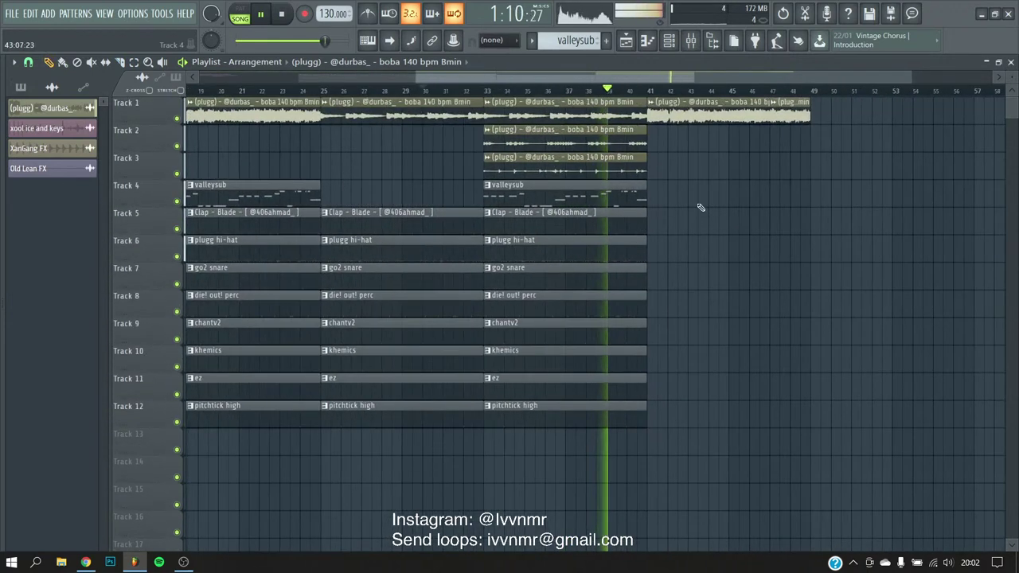
scroll(636, 211, up, 1)
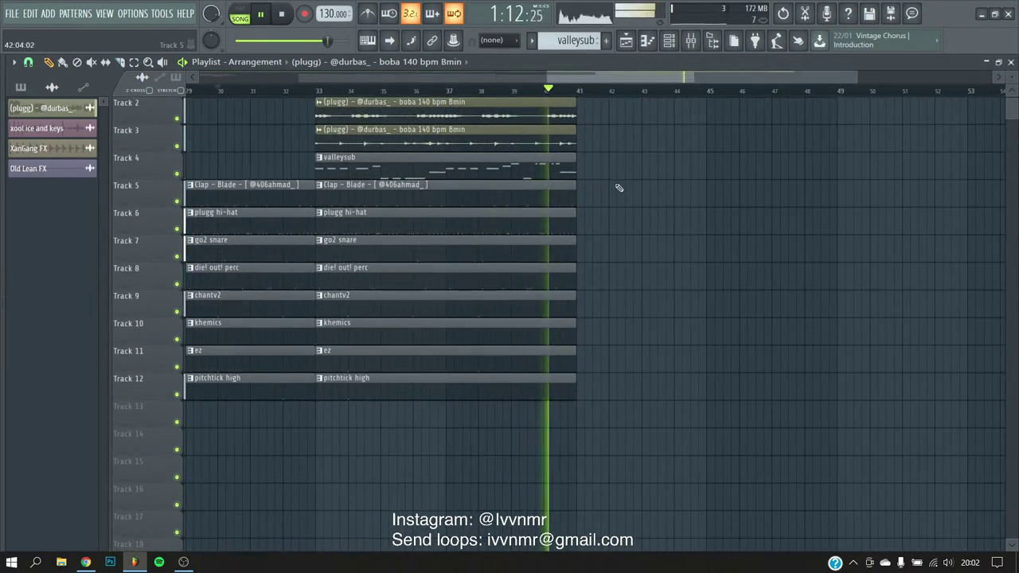
key(ctrl+b)
drag(597, 223, 534, 473)
key(ctrl+b)
- Slice the bar 41 pattern clips at bar 48 and remove their last bar
scroll(601, 236, up, 2)
scroll(664, 209, down, 1)
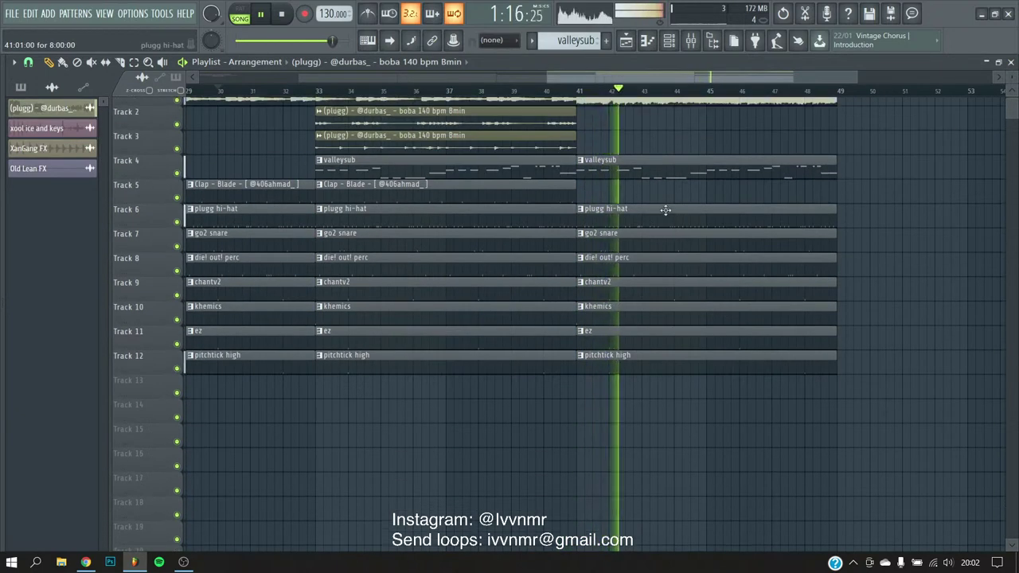
scroll(834, 175, up, 3)
scroll(619, 198, down, 4)
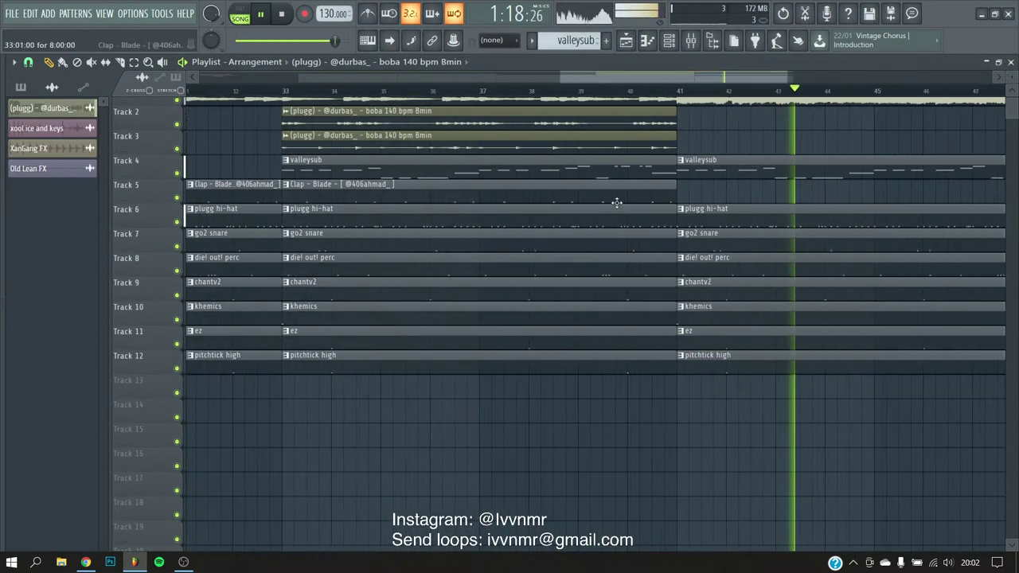
scroll(728, 193, up, 4)
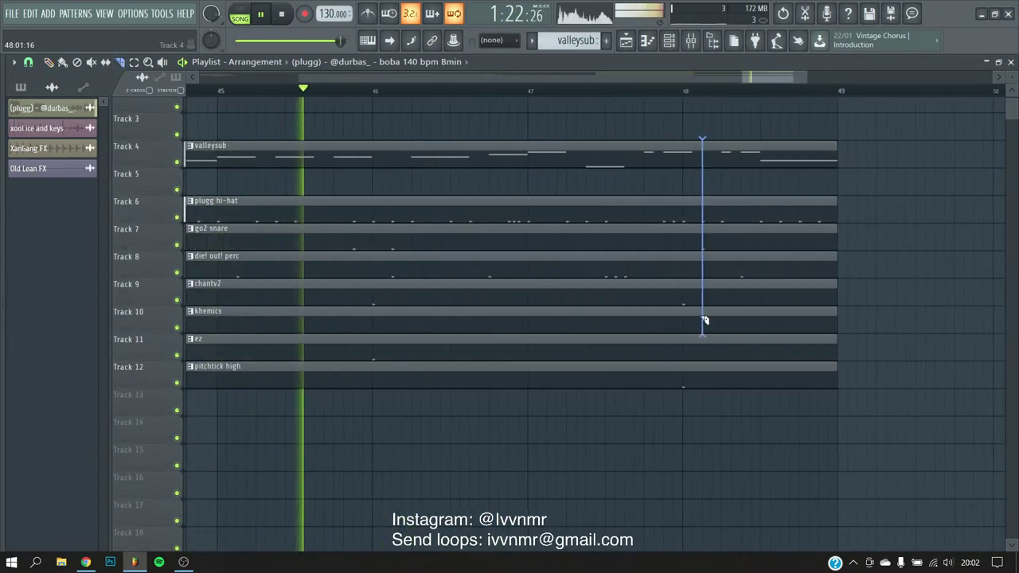
scroll(470, 276, down, 6)
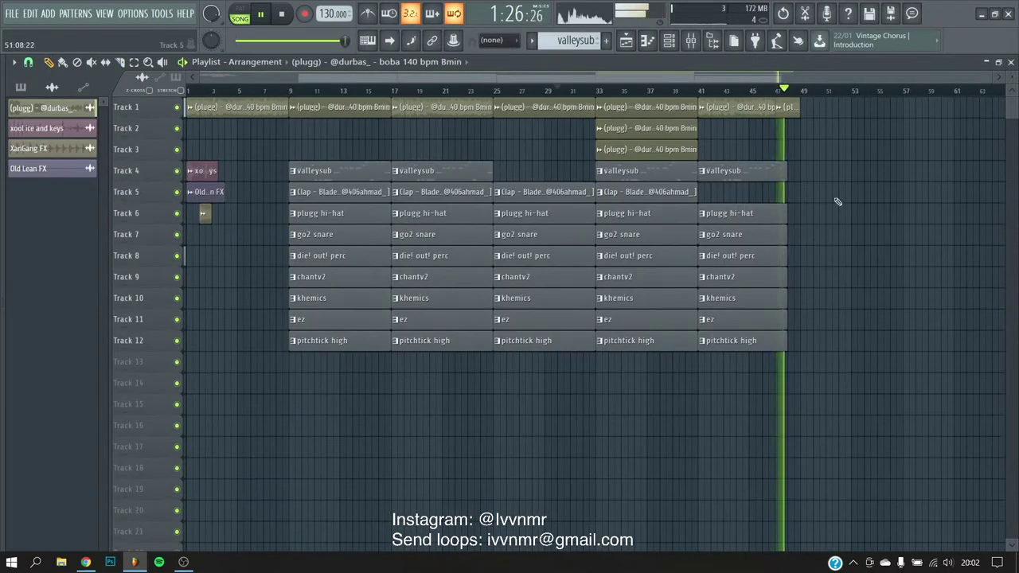
drag(828, 105, 534, 325)
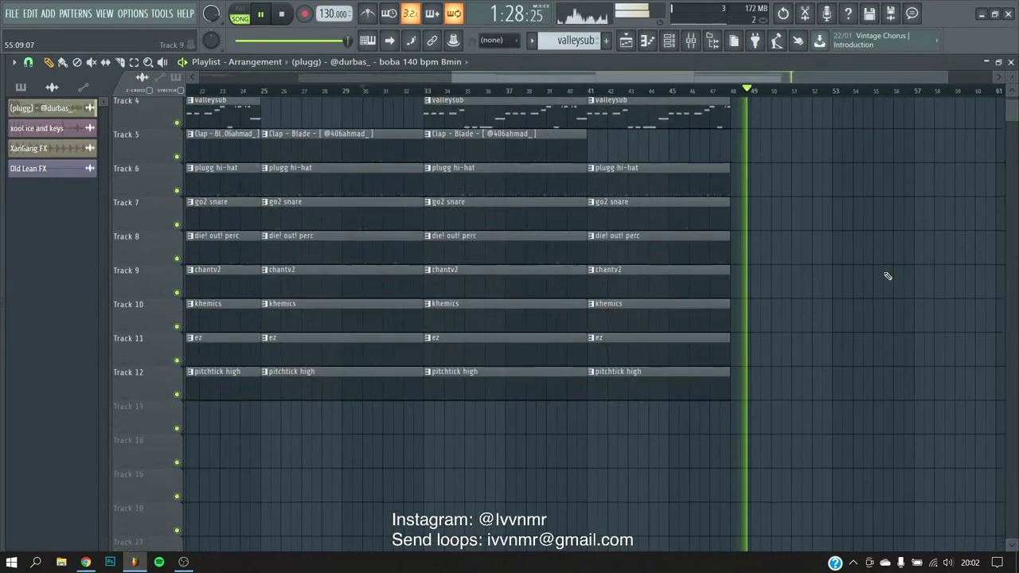
- Delete the go2 snare and die! out! perc clips at bar 41, and undo the deletion of the pitchtick high clip
scroll(549, 195, up, 4)
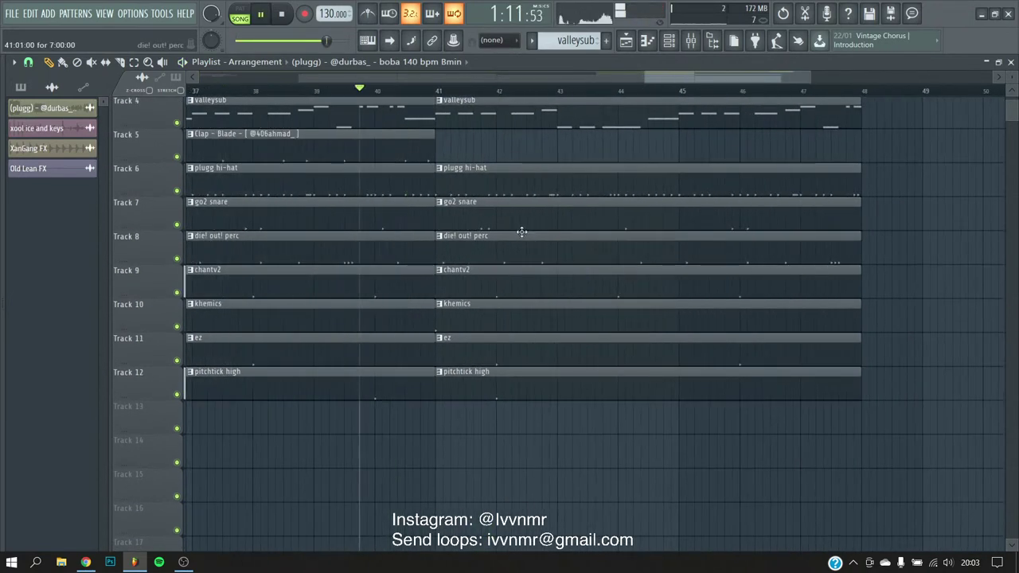
right_click(507, 221)
right_click(509, 250)
scroll(518, 287, down, 2)
scroll(512, 318, up, 3)
right_click(510, 323)
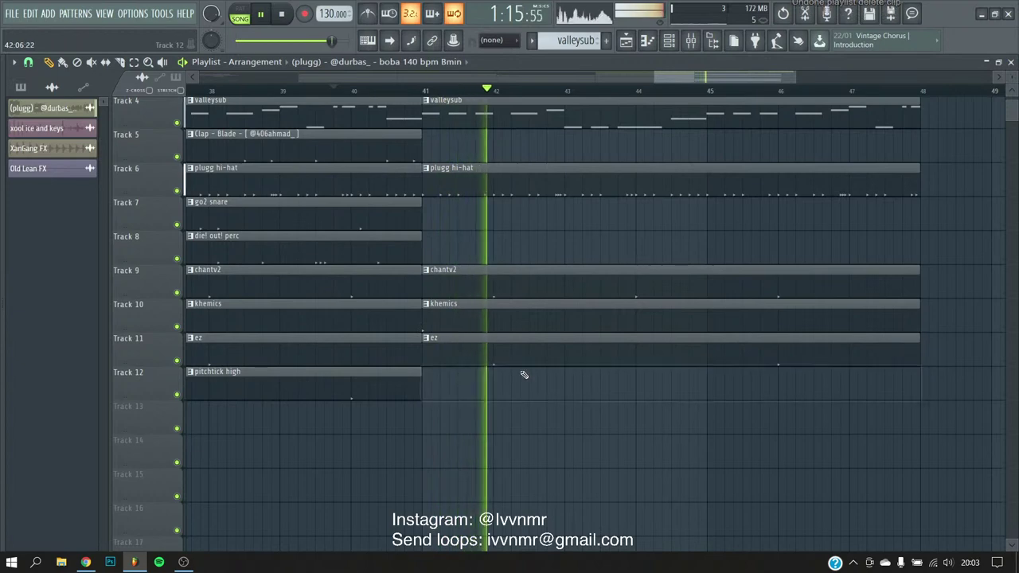
key(ctrl+z)
- Add a time marker named c at bar 9 and one named v at bar 25
scroll(523, 341, down, 1)
scroll(523, 341, down, 8)
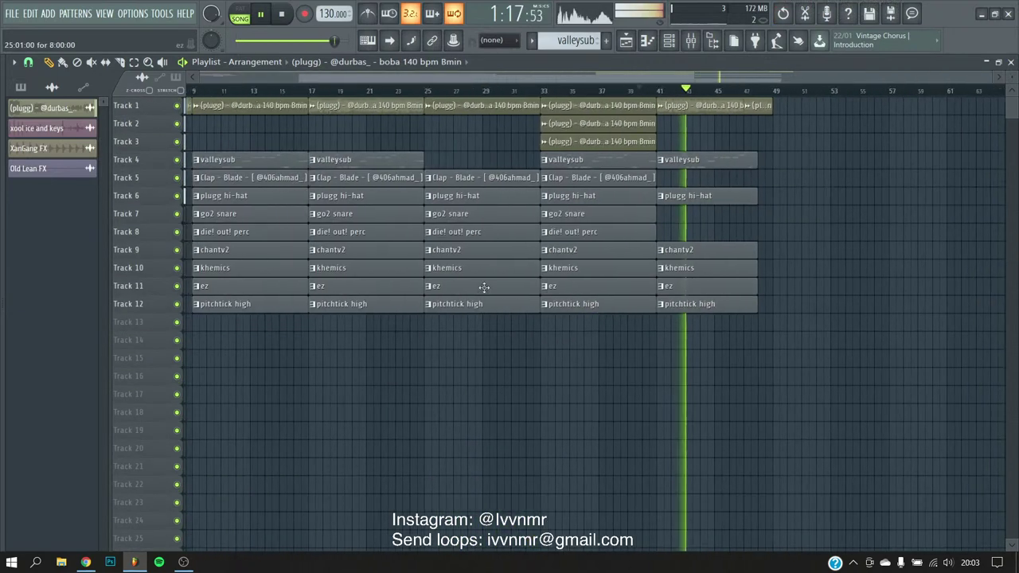
key(alt+t)
right_click(292, 99)
click(326, 164)
key(space)
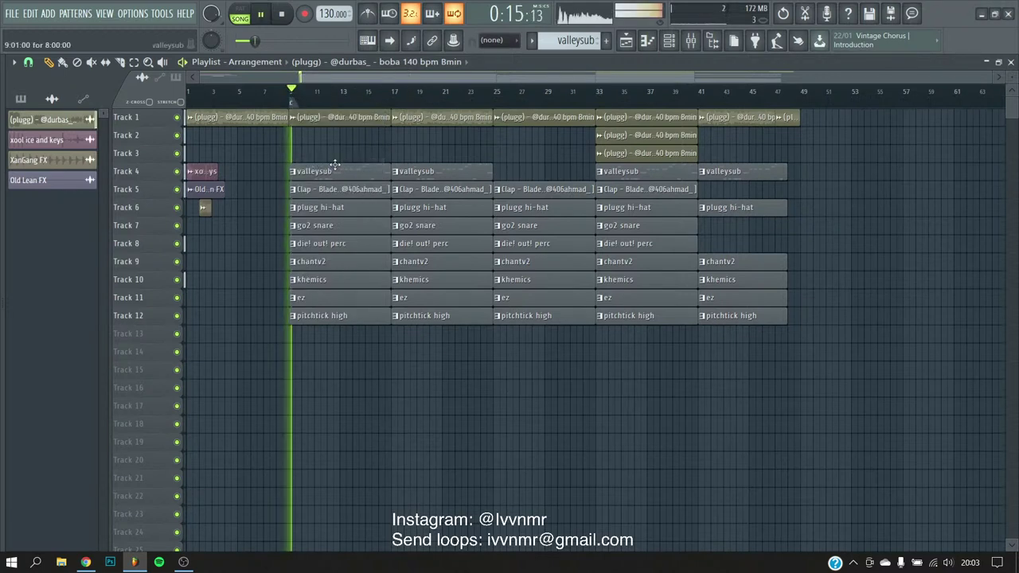
click(504, 107)
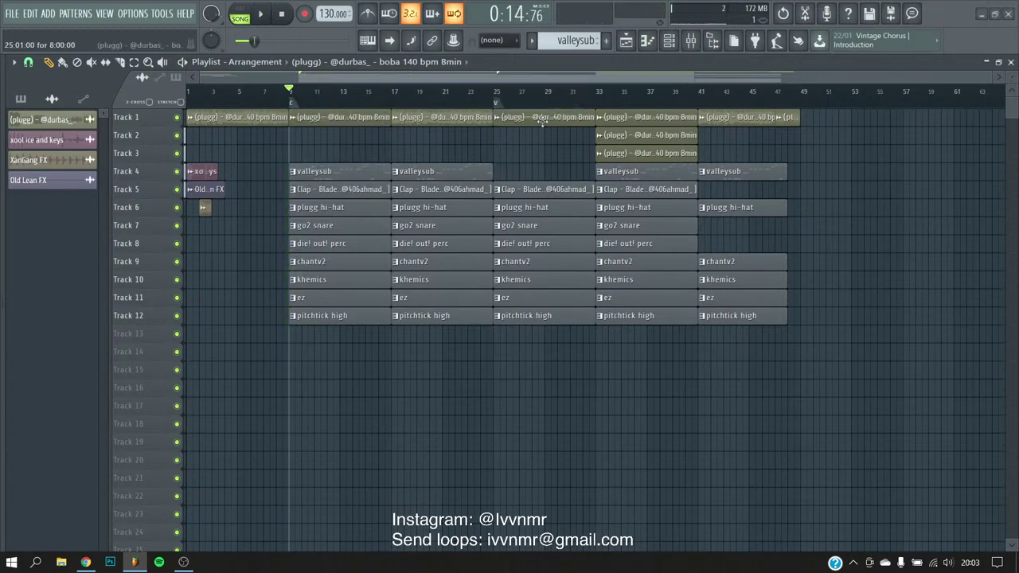
- Add a time marker named c at bar 49, where the arranged clips end
right_click(803, 105)
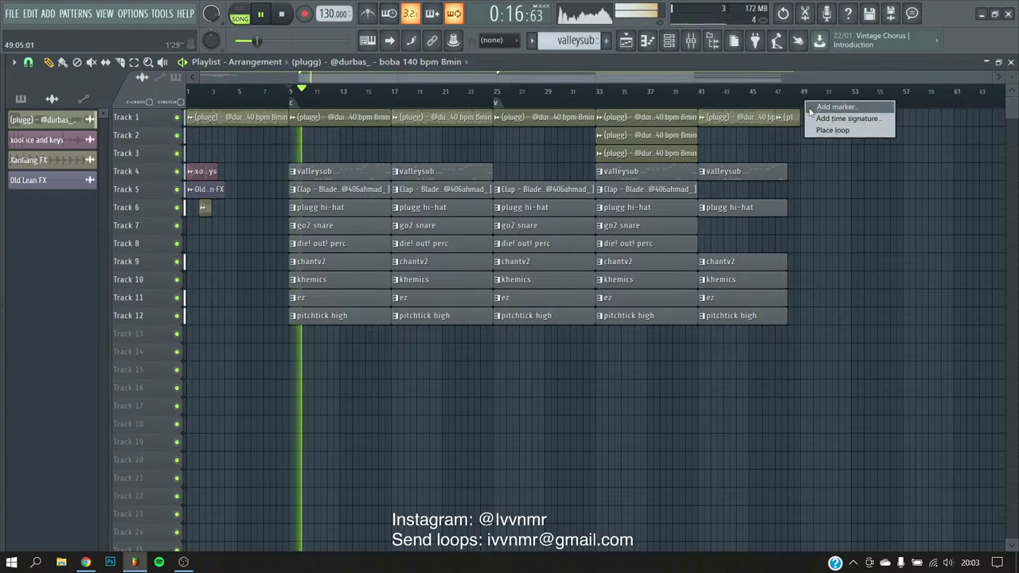
click(820, 111)
text(c)
key(Return)
scroll(800, 167, up, 5)
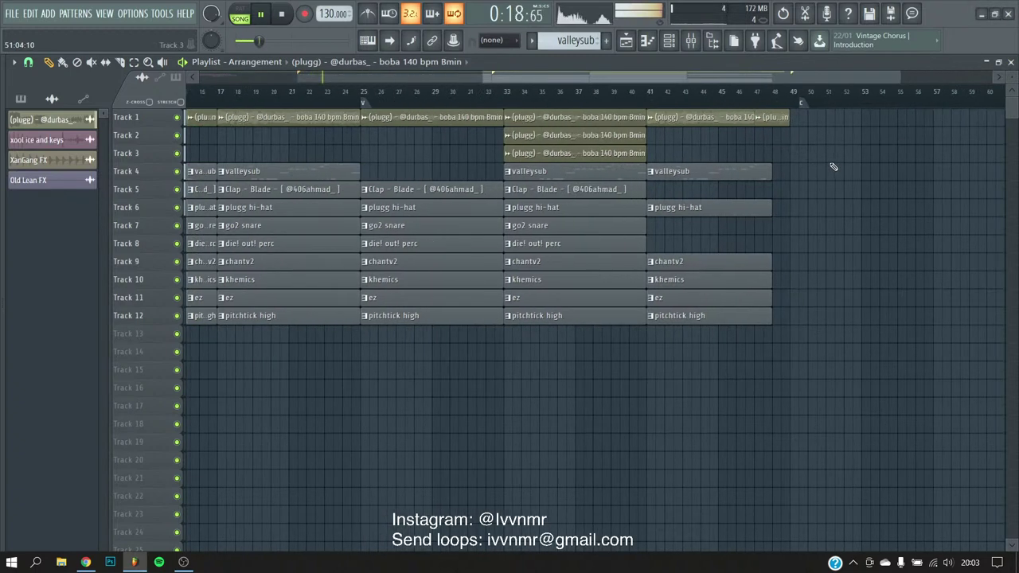
- Delete the misplaced time marker at the end of the arrangement and add a new one named c exactly at bar 49
right_click(769, 103)
click(792, 155)
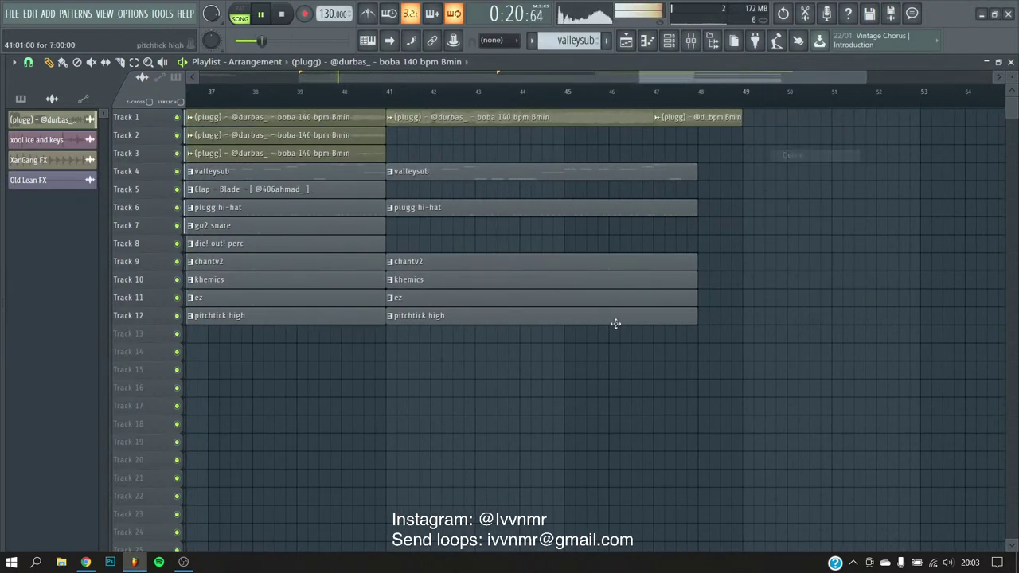
scroll(720, 147, up, 2)
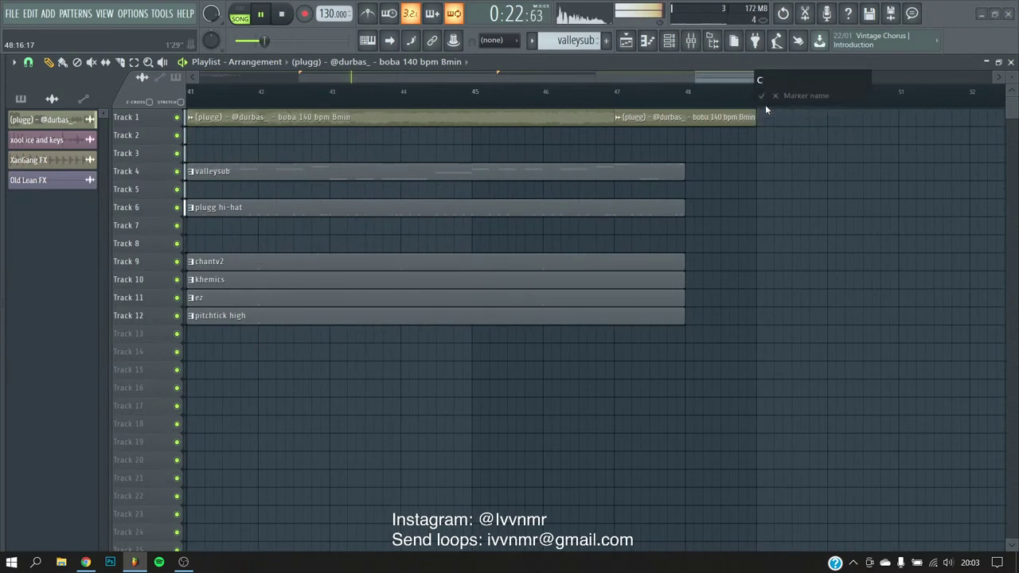
text(c)
key(Return)
scroll(703, 156, down, 5)
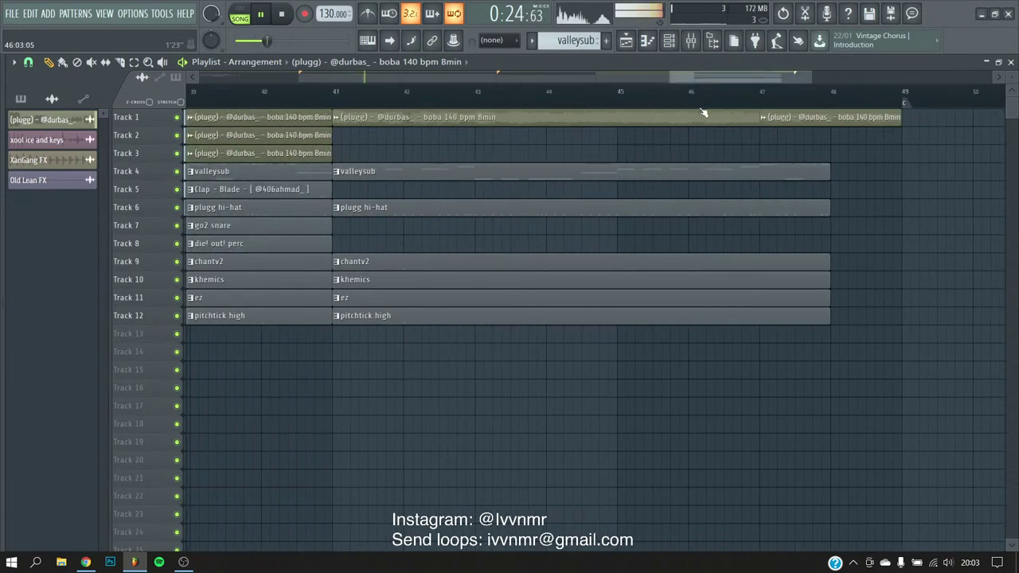
scroll(448, 178, up, 4)
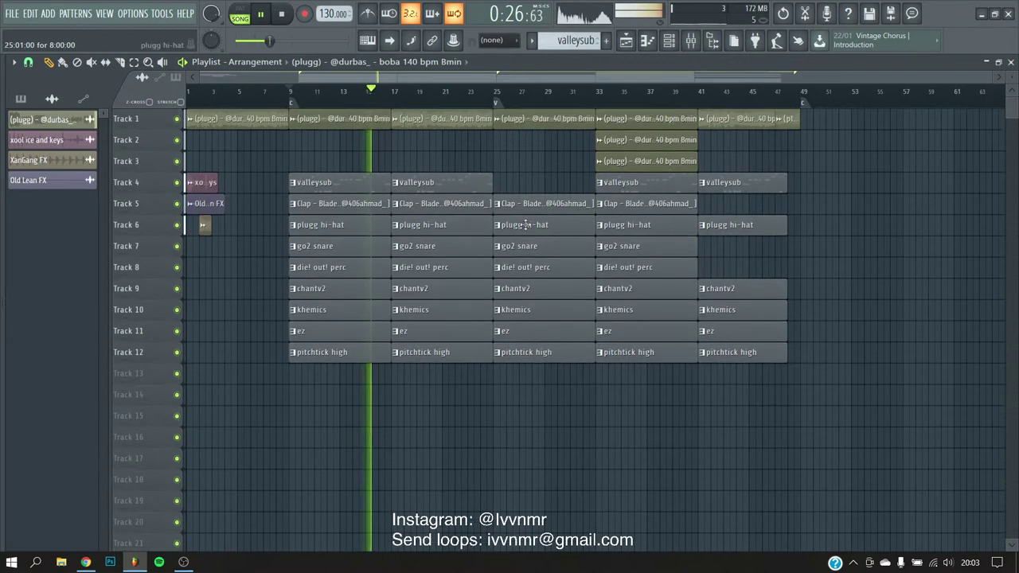
click(669, 42)
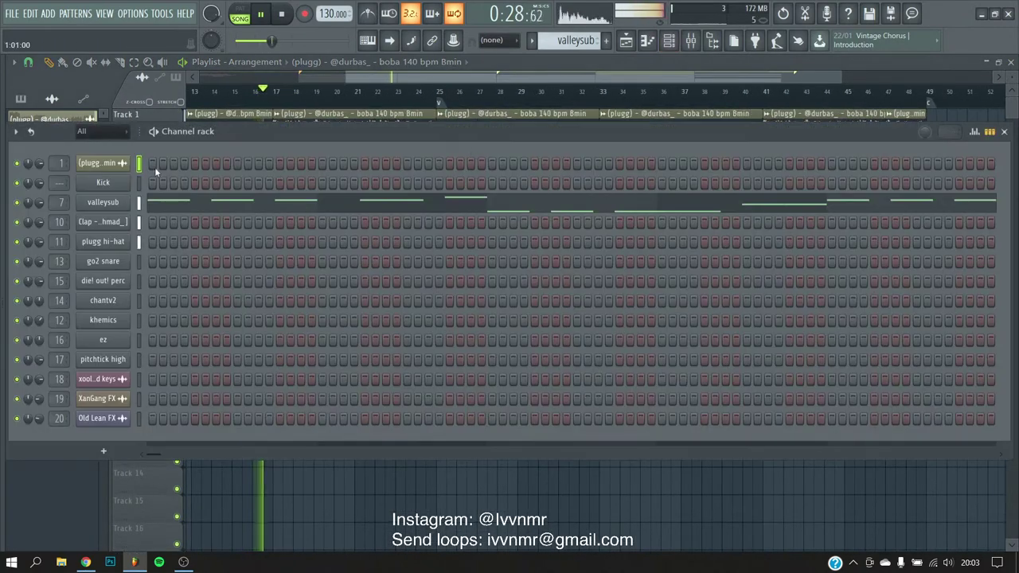
click(359, 77)
scroll(477, 120, down, 4)
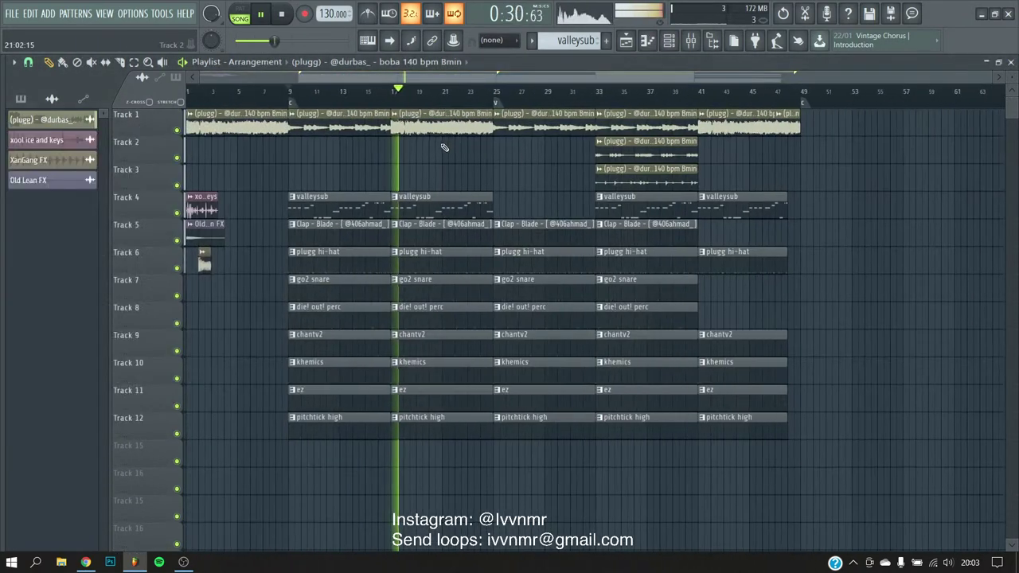
scroll(604, 76, up, 2)
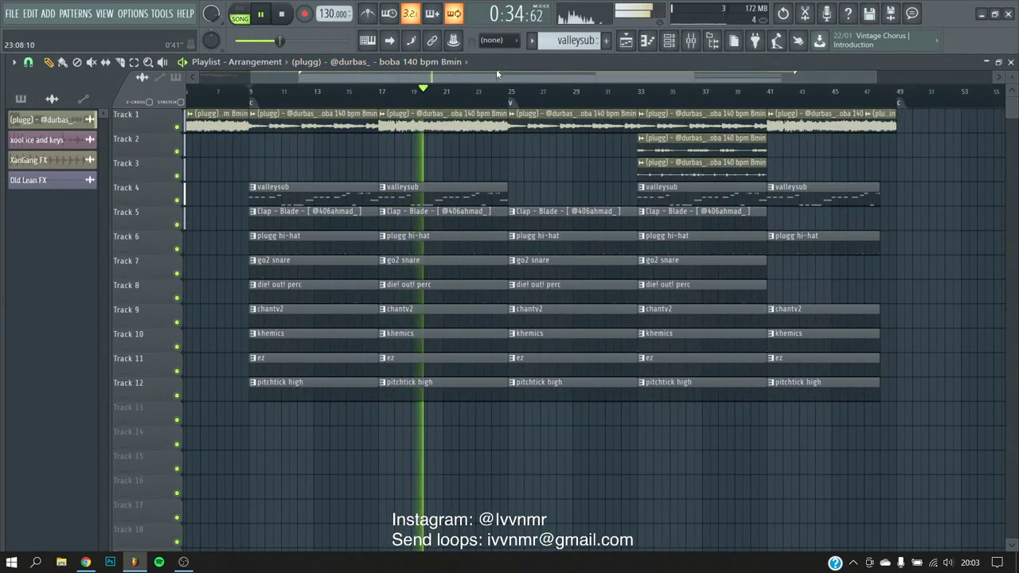
scroll(610, 164, down, 3)
scroll(605, 174, up, 2)
key(F6)
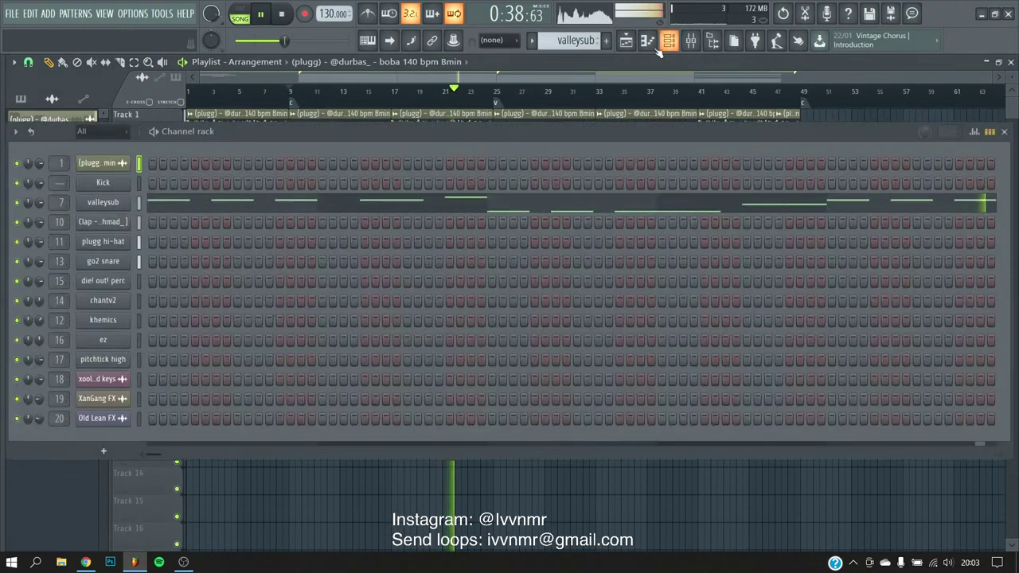
key(alt+F8)
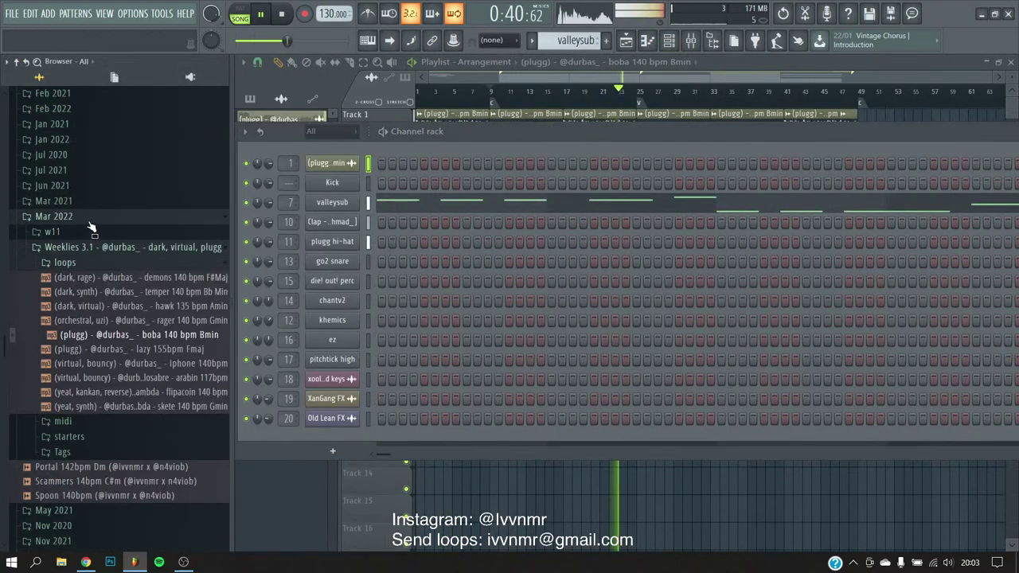
key(alt+F8)
key(F6)
key(alt+F8)
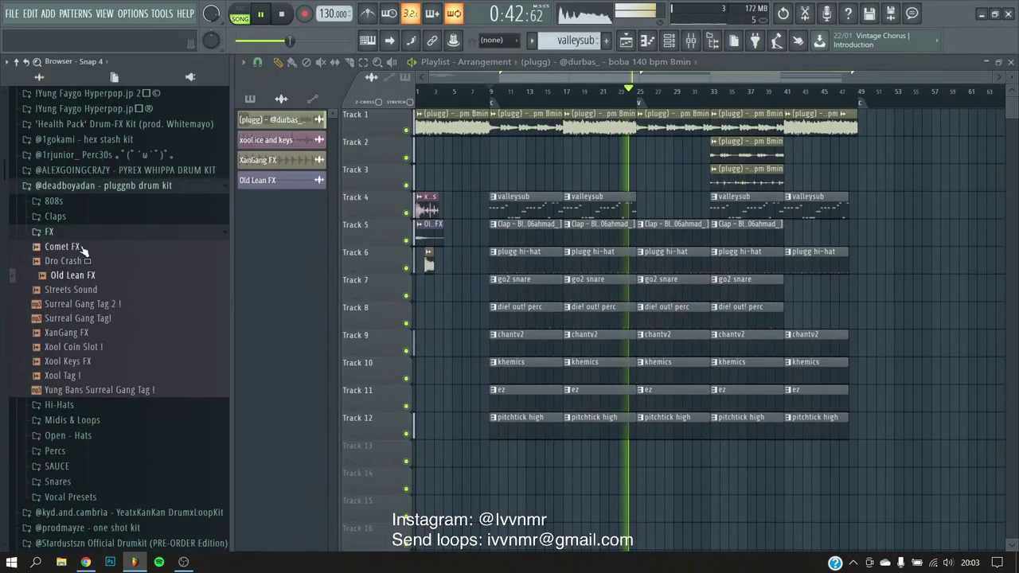
key(alt+F8)
key(alt+F8)
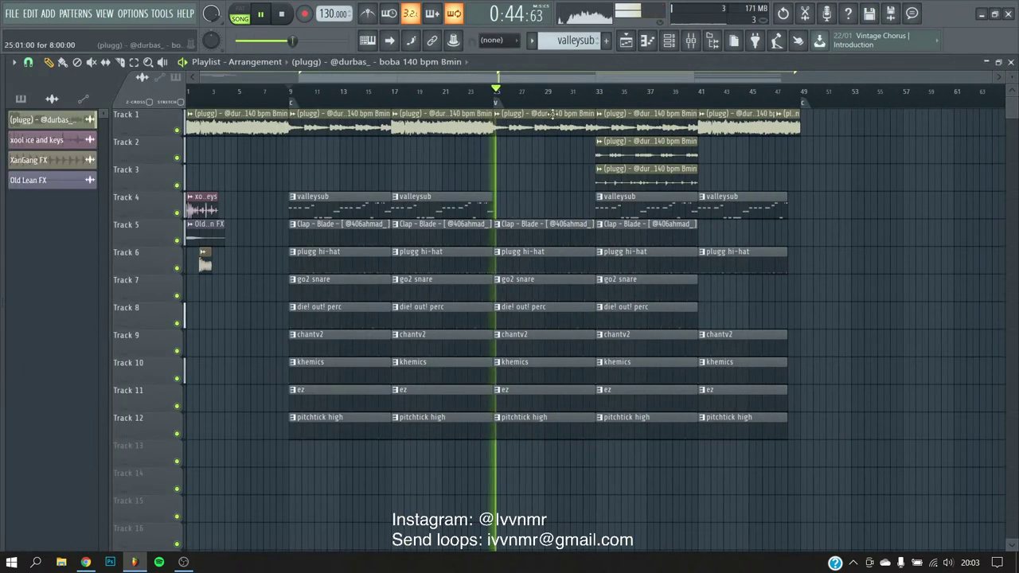
- Find the Okay Durbas I See You (stretch to 3 bars) sample in the Mar 2022 loop pack's Tags folder and place it on track 3
key(alt+F8)
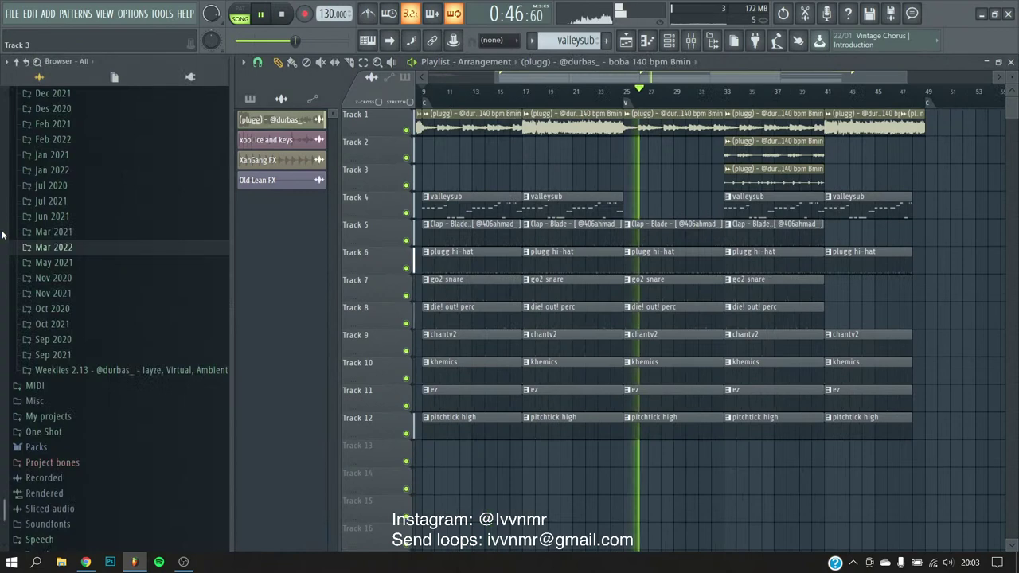
scroll(71, 271, up, 4)
scroll(68, 279, down, 2)
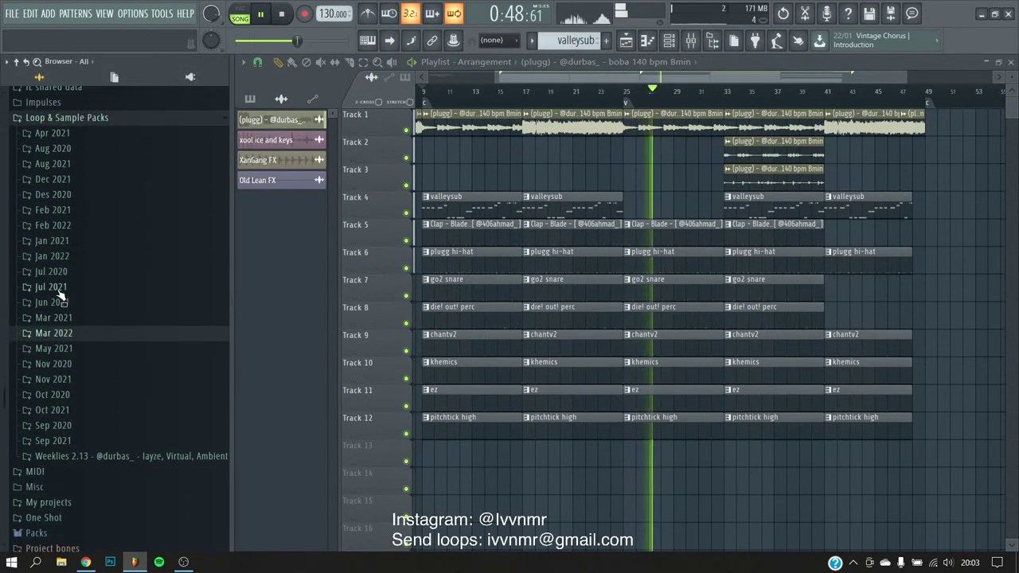
click(58, 338)
scroll(63, 334, down, 5)
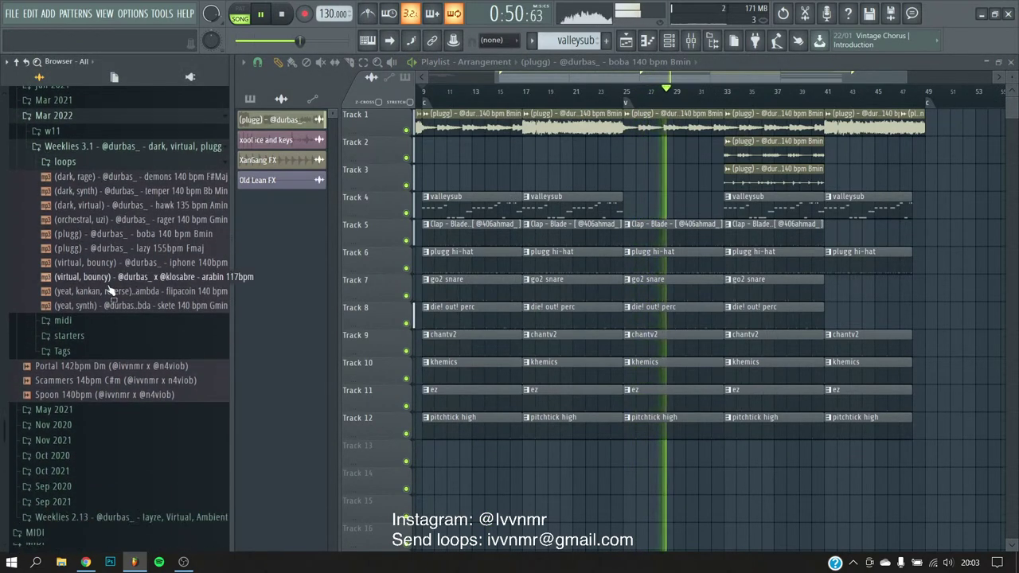
click(68, 328)
drag(71, 346, 285, 183)
scroll(250, 183, up, 3)
- Stretch the Okay Durbas I See You sample to 3 bars and set its channel volume to 50%
double_click(295, 182)
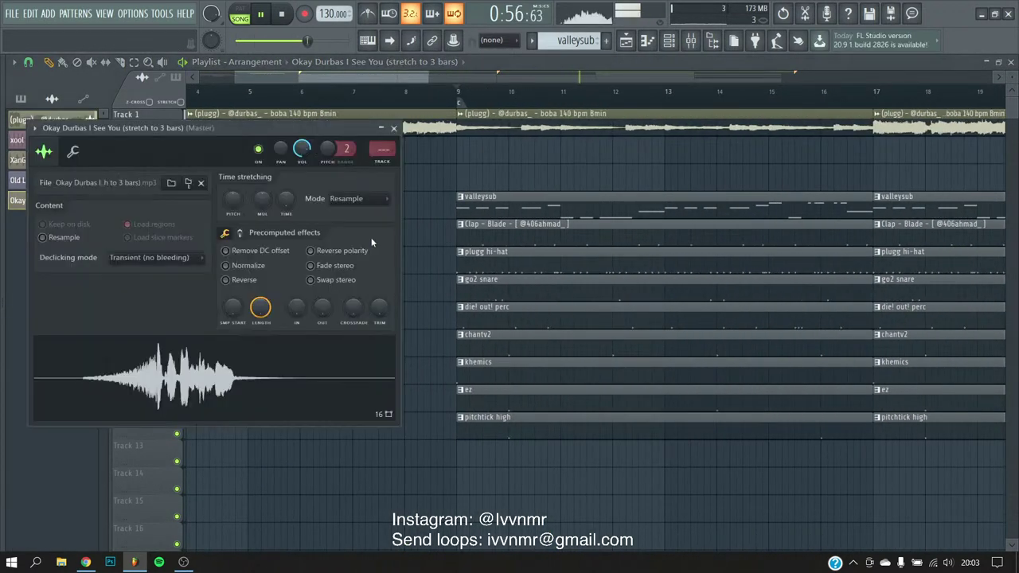
right_click(288, 211)
click(315, 294)
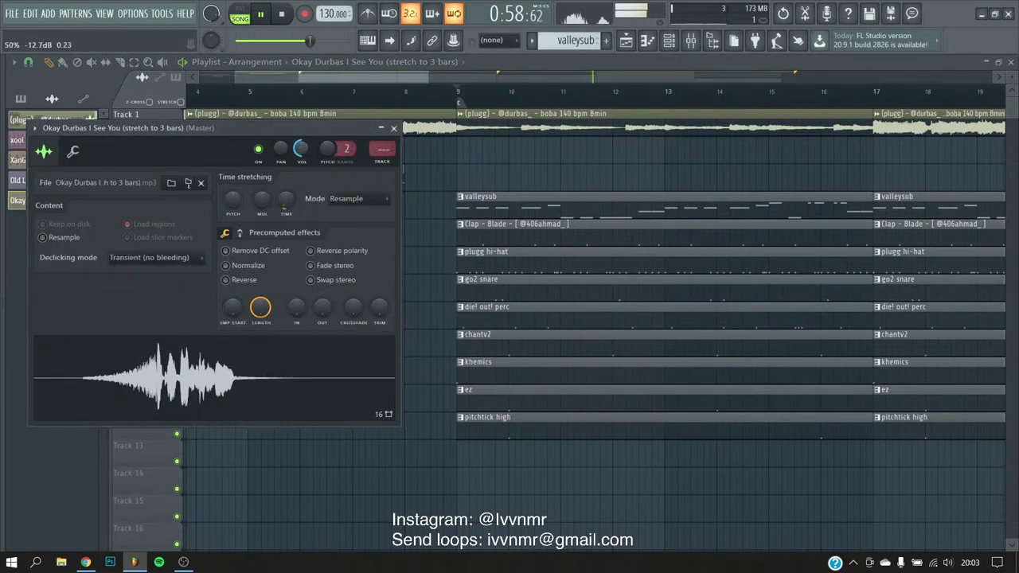
click(393, 128)
scroll(390, 242, down, 5)
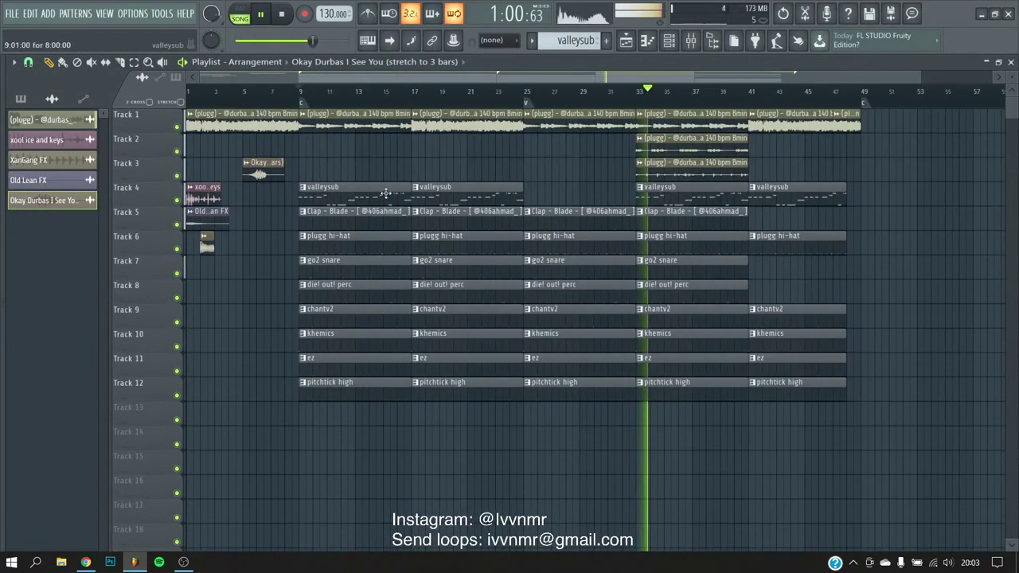
- Route the Okay Durbas I See You sample to the Tag mixer track, insert 23
scroll(362, 165, up, 5)
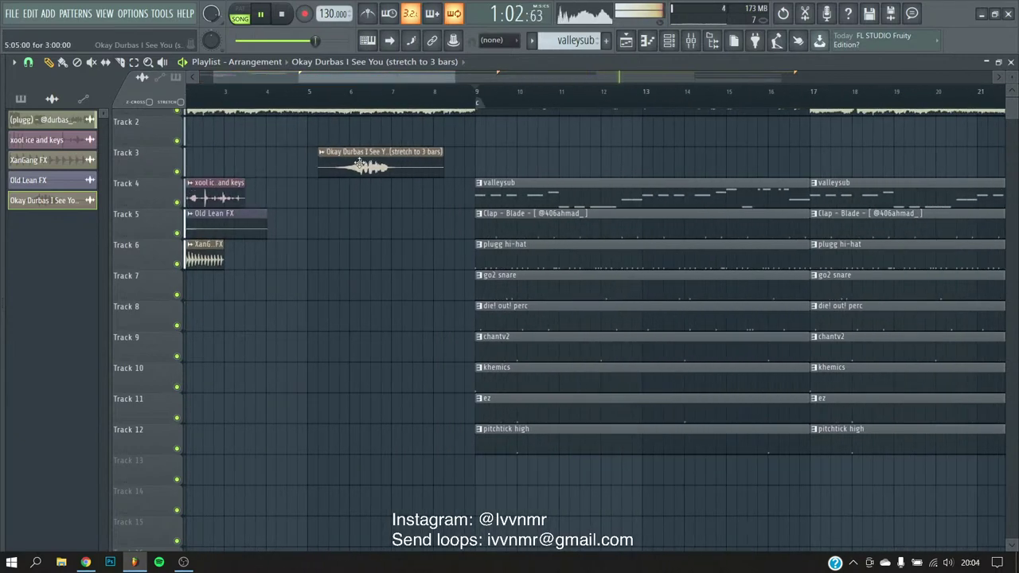
key(F9)
click(703, 147)
click(743, 152)
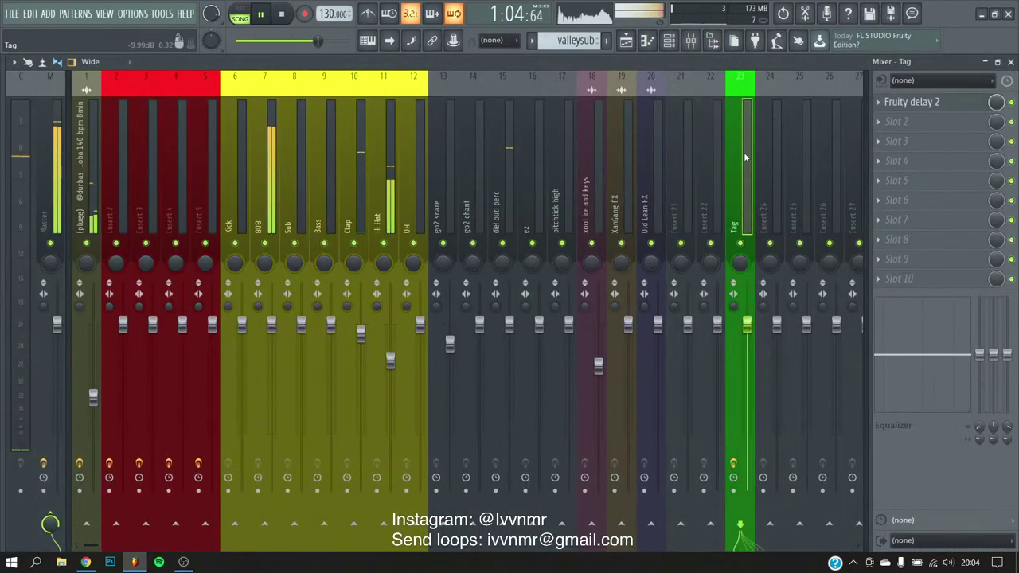
key(XF86AudioLowerVolume)
key(F6)
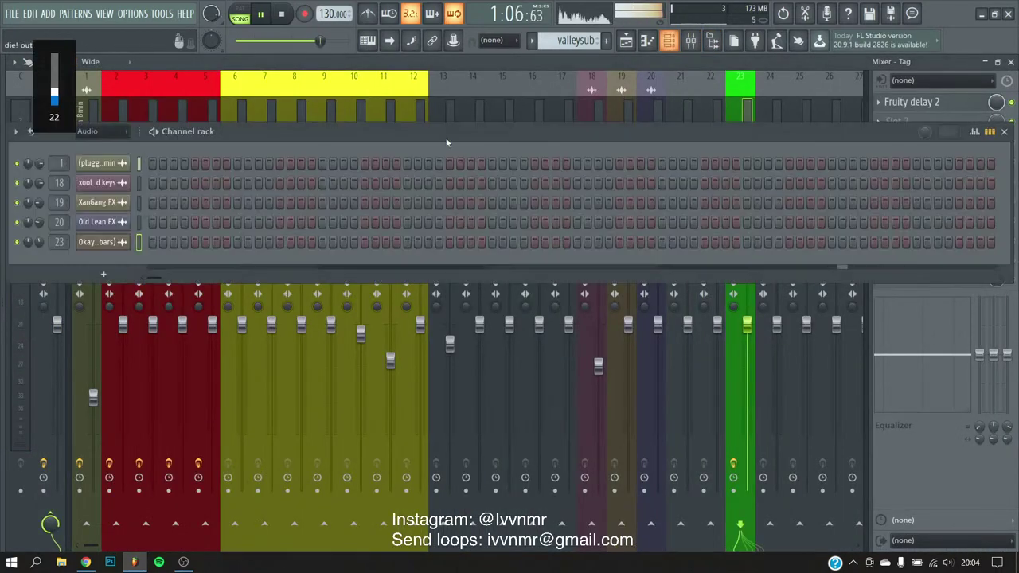
key(alt+F8)
scroll(102, 285, up, 2)
scroll(91, 262, down, 12)
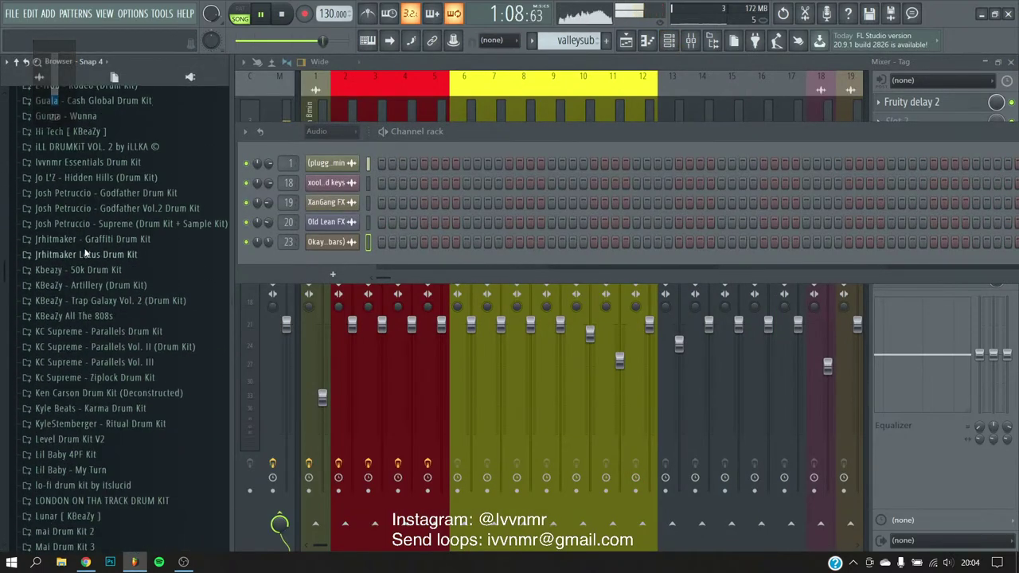
scroll(81, 240, up, 2)
click(80, 247)
key(F5)
drag(140, 390, 637, 146)
scroll(376, 165, up, 5)
scroll(635, 149, up, 3)
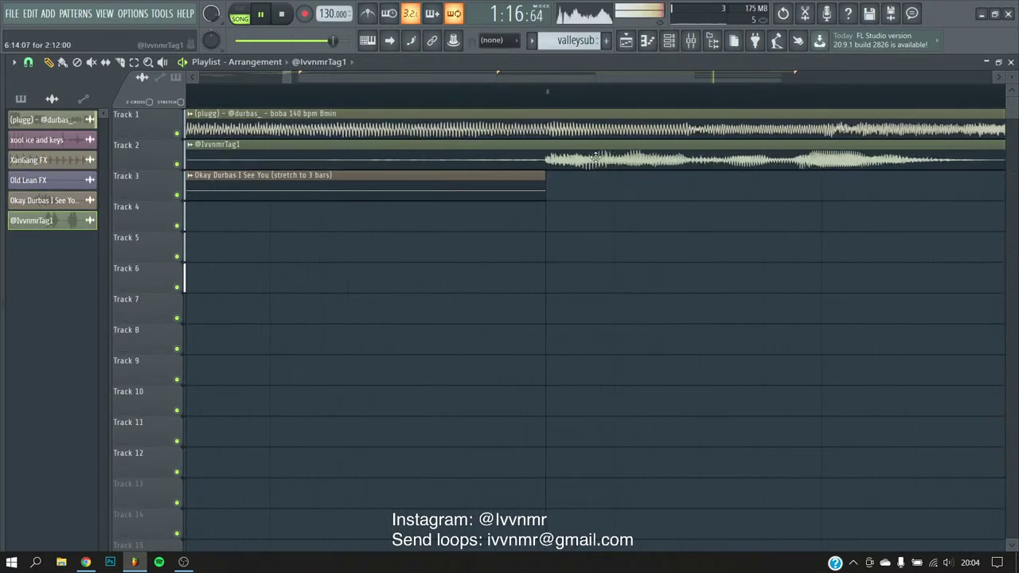
scroll(544, 178, down, 4)
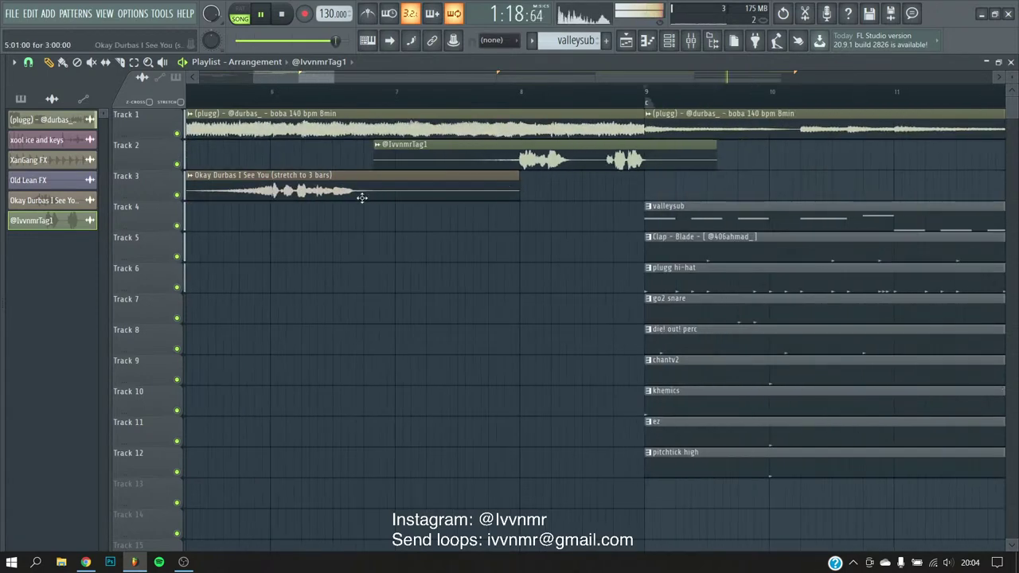
mouse_move(364, 193)
mouse_down()
mouse_move(440, 191)
mouse_move(370, 197)
mouse_up()
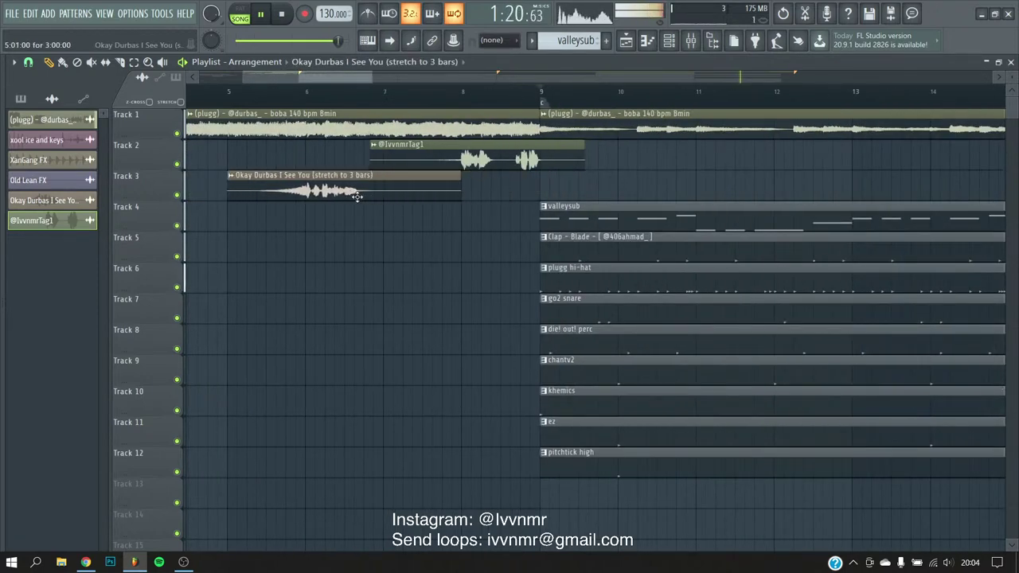
drag(401, 155, 310, 154)
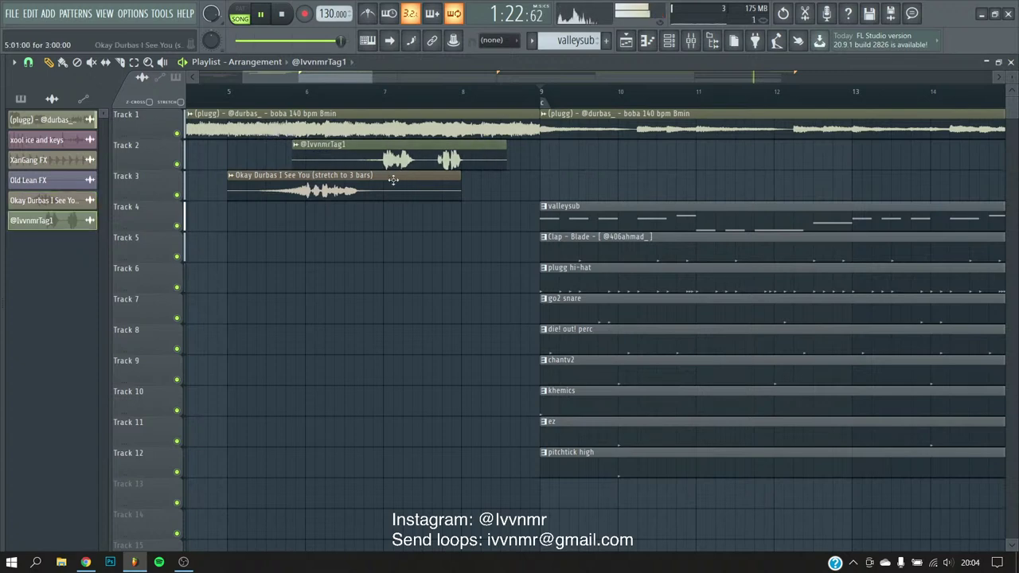
scroll(429, 163, up, 2)
double_click(480, 162)
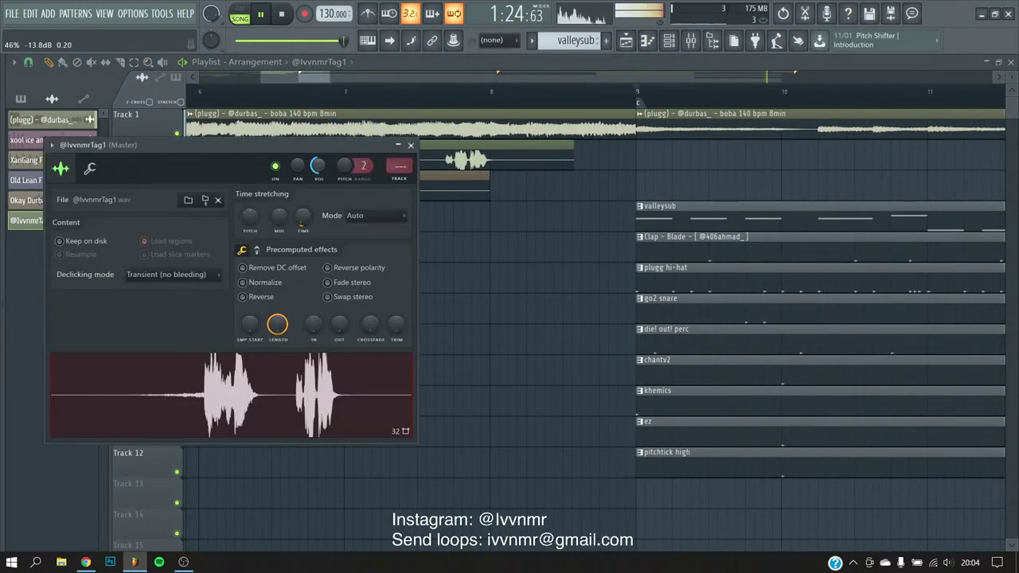
click(411, 146)
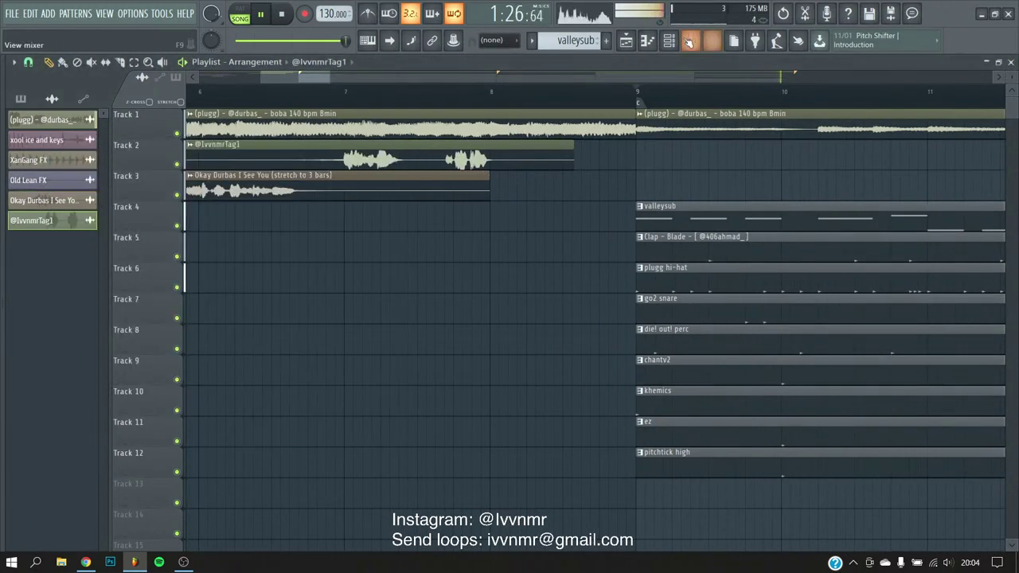
key(F6)
click(701, 47)
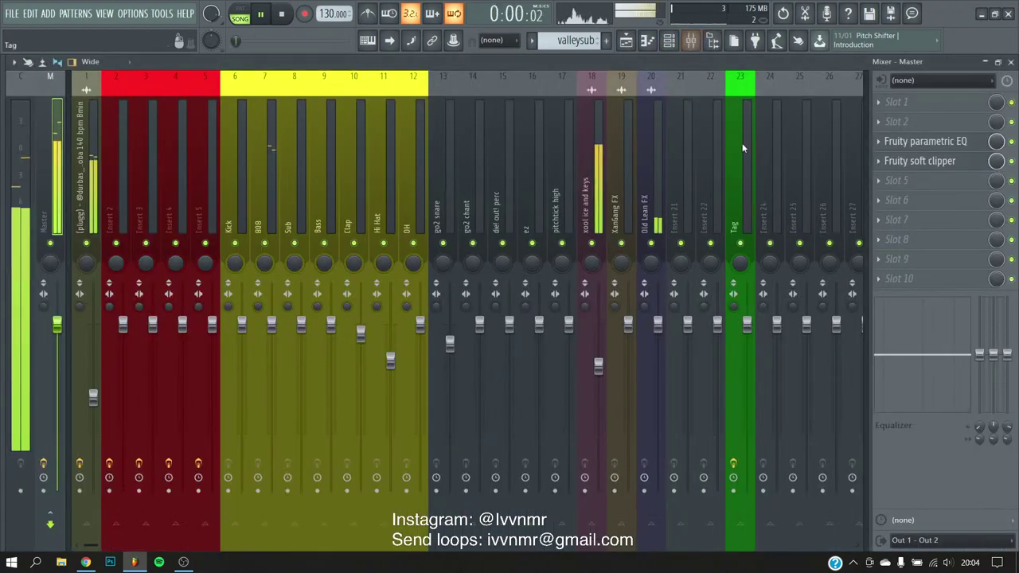
click(626, 41)
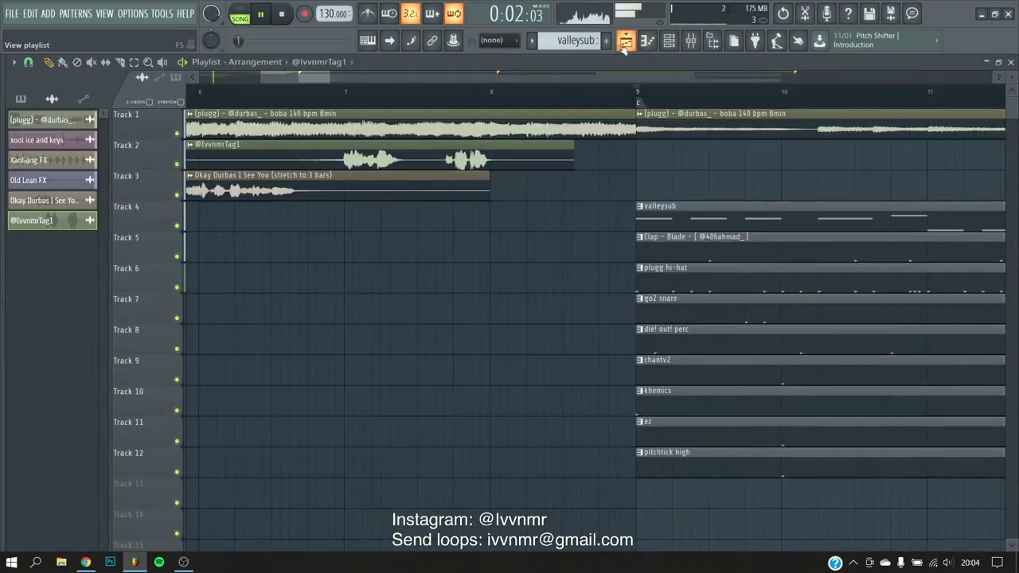
- Duplicate all clips between bar 9 and bar 49 twice, filling the playlist through to bar 129
scroll(322, 155, down, 3)
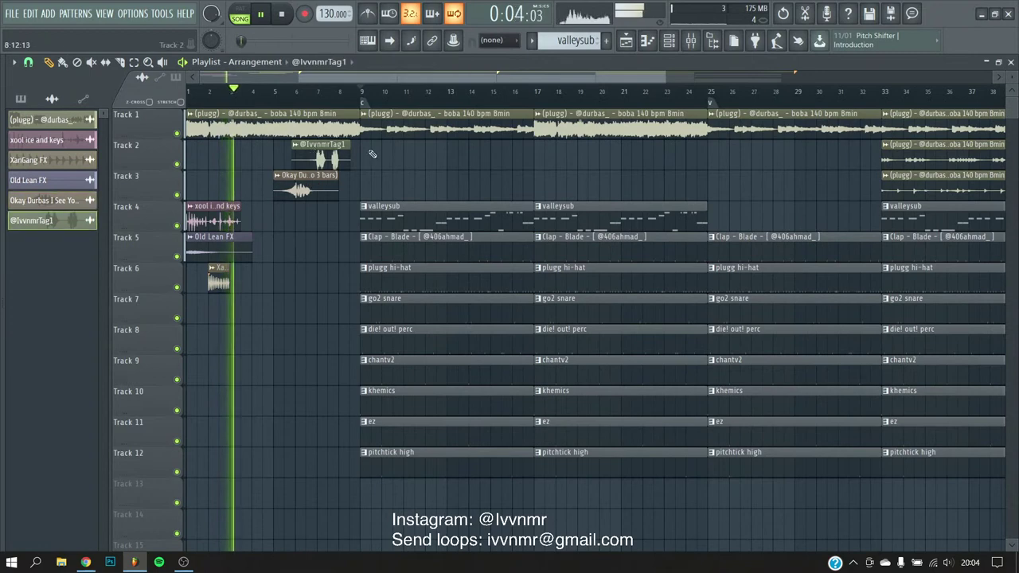
scroll(475, 193, down, 3)
drag(842, 111, 352, 531)
key(ctrl+b)
key(ctrl+b)
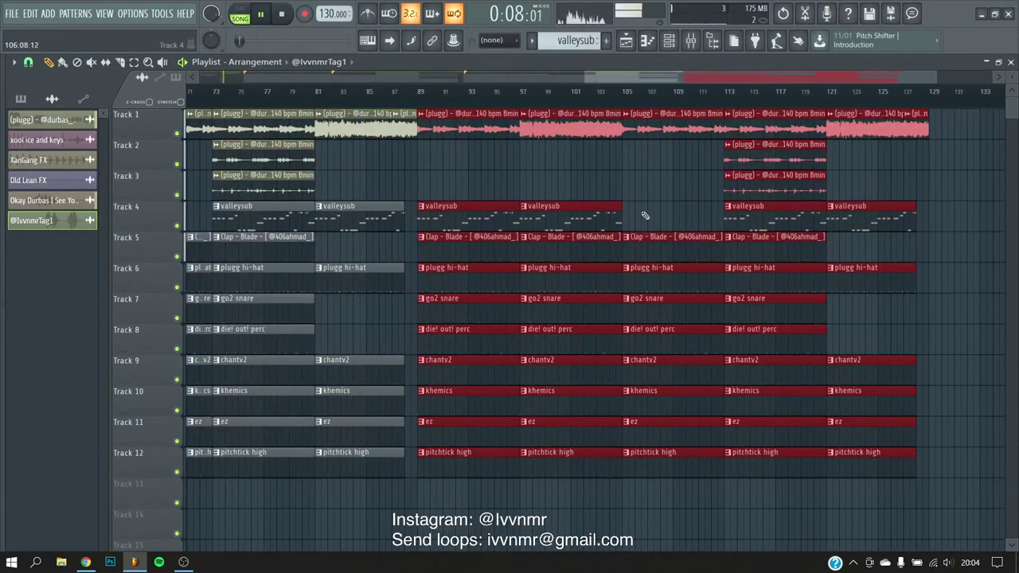
- Delete every clip from bar 121 onward, plus the loop clips and the valleysub clip at bar 113
scroll(651, 206, up, 1)
right_click(796, 175)
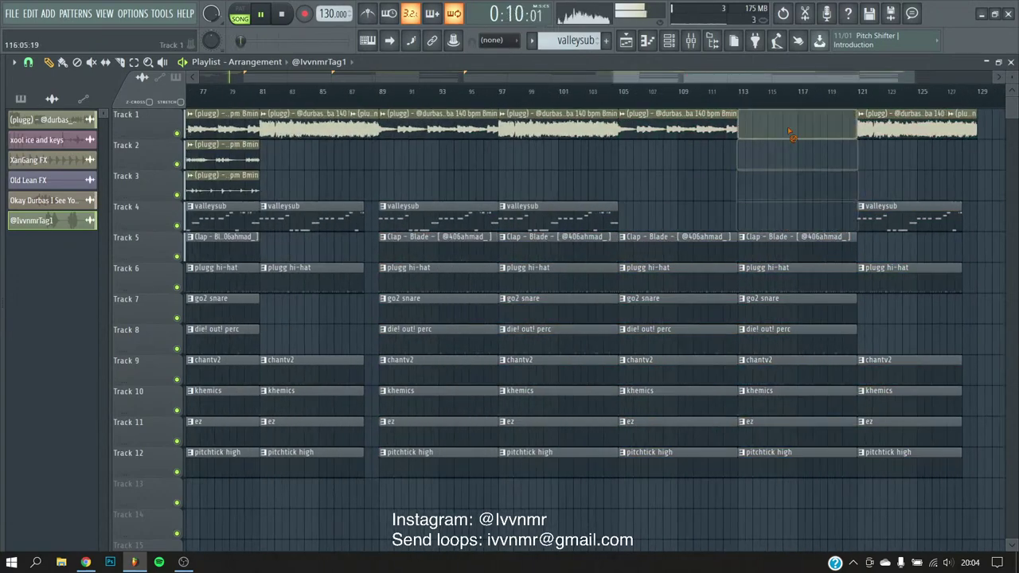
right_click(897, 278)
right_click(899, 370)
right_click(899, 401)
right_click(899, 432)
right_click(900, 462)
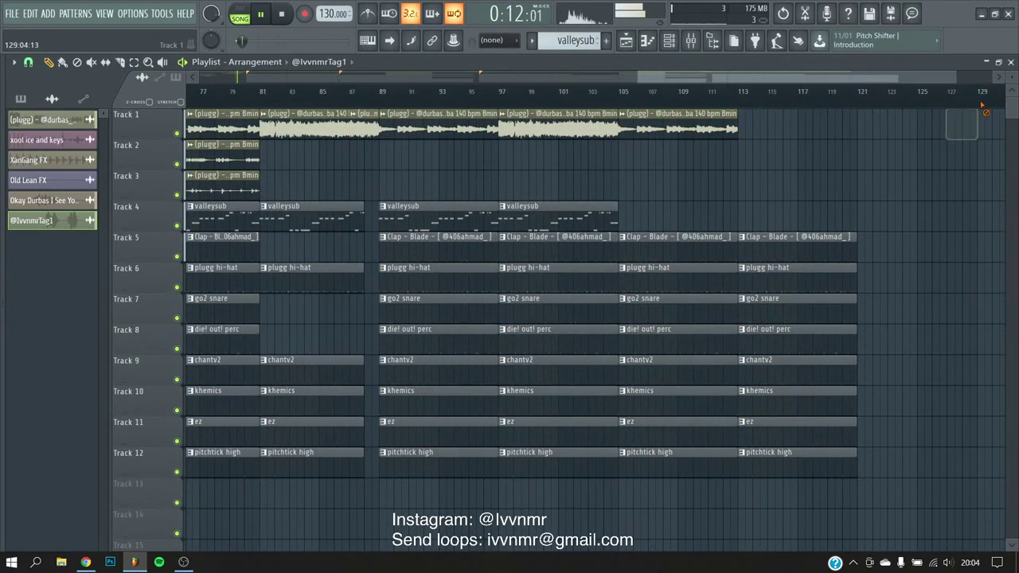
scroll(795, 319, down, 3)
scroll(368, 230, up, 4)
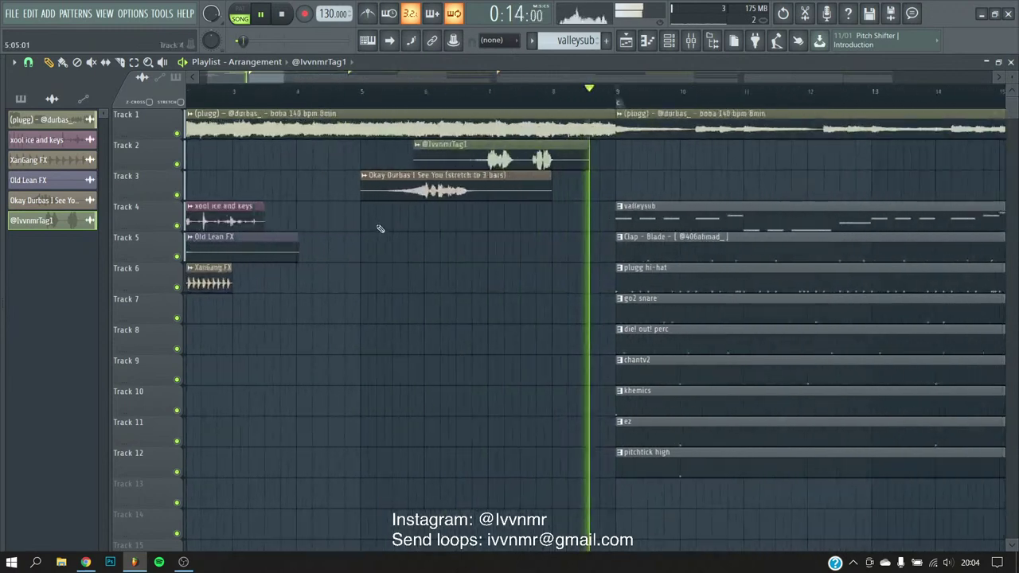
scroll(367, 229, up, 3)
drag(791, 156, 644, 156)
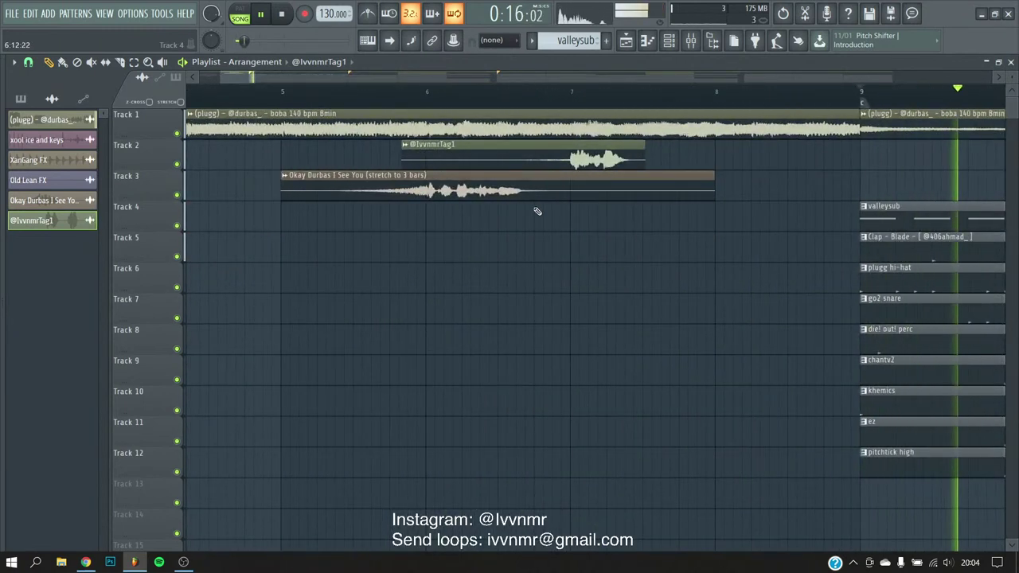
- Open the Okay Durbas I See You (stretch to 3 bars) clip's channel settings and check them
double_click(517, 191)
click(346, 198)
click(350, 239)
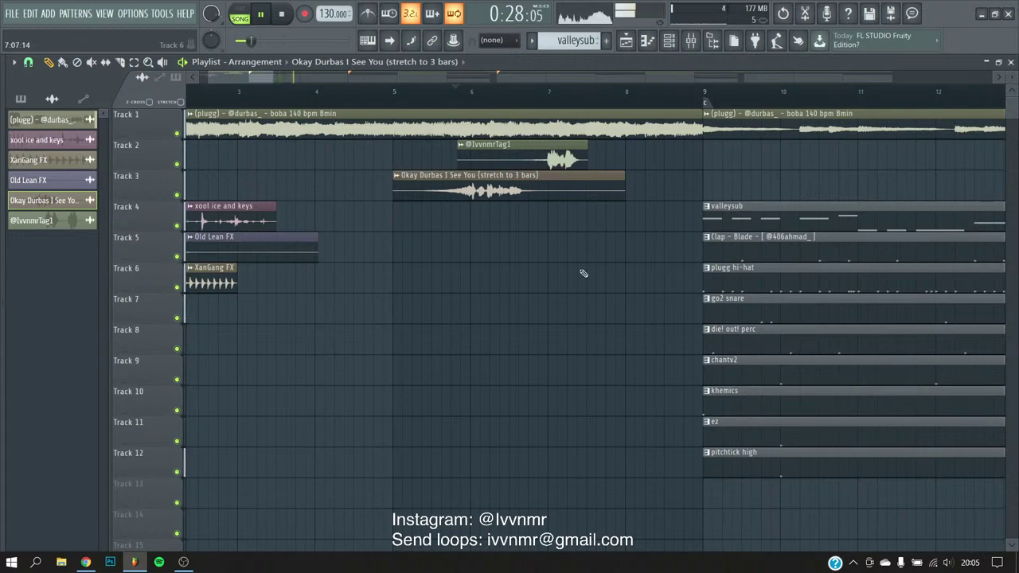
- Cut a half-bar gap before bar 107 in the clips on tracks 5 to 12 and add valleysub from bar 107 to 113
scroll(577, 227, down, 5)
scroll(460, 192, up, 1)
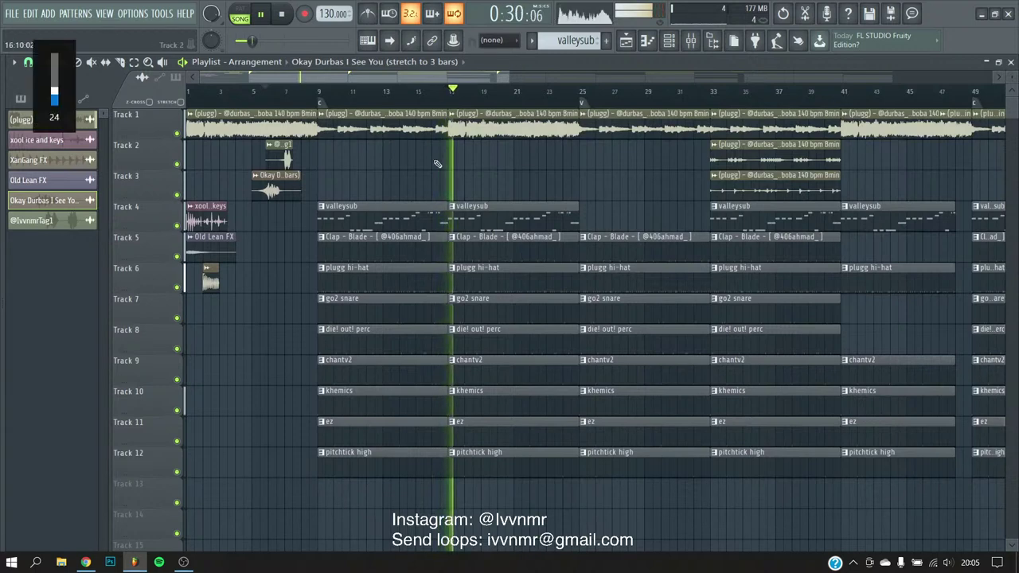
scroll(386, 77, down, 3)
scroll(373, 164, down, 3)
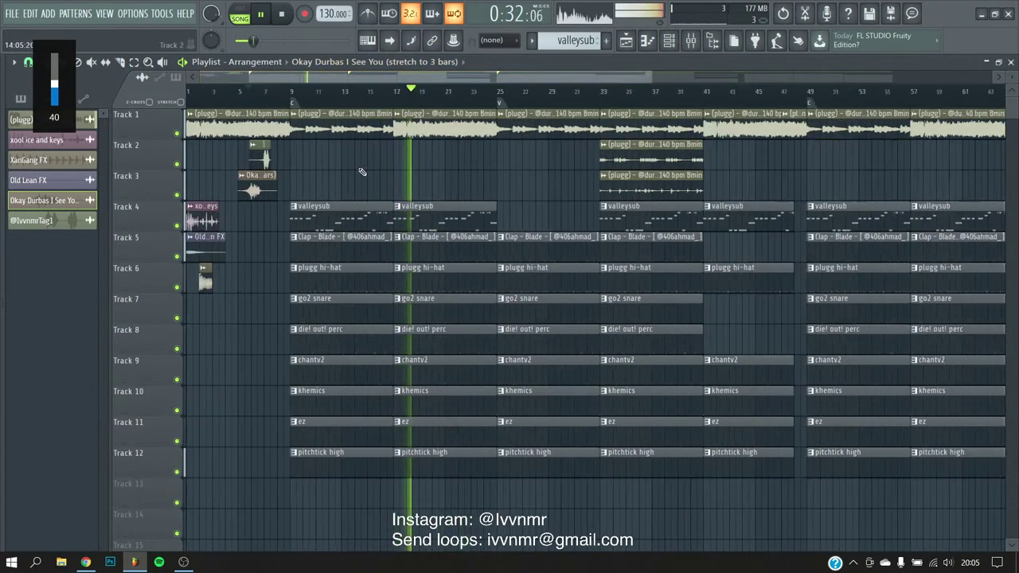
scroll(550, 276, down, 3)
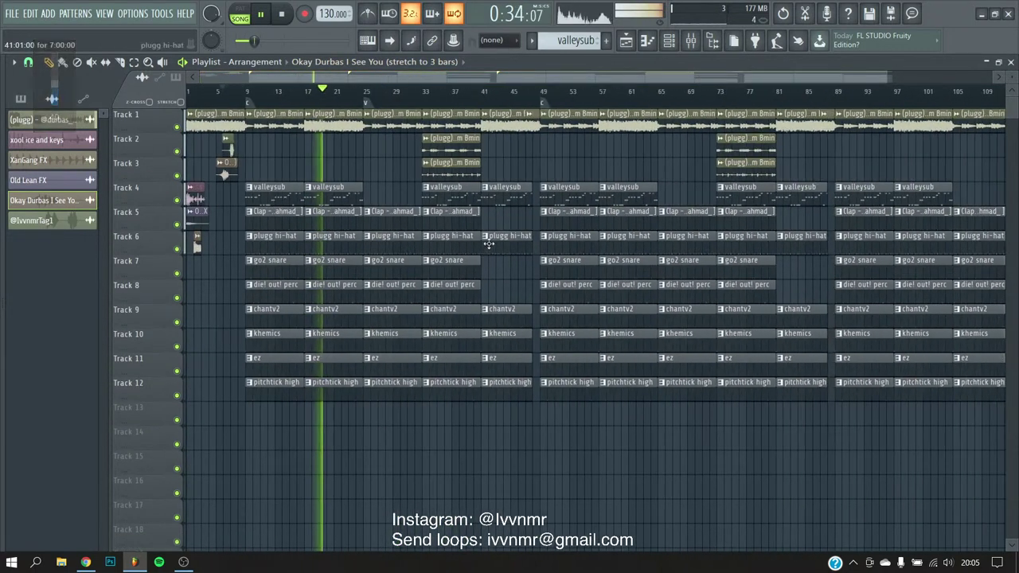
scroll(663, 159, down, 2)
scroll(668, 163, up, 2)
scroll(677, 171, down, 2)
scroll(700, 183, up, 3)
scroll(708, 188, up, 3)
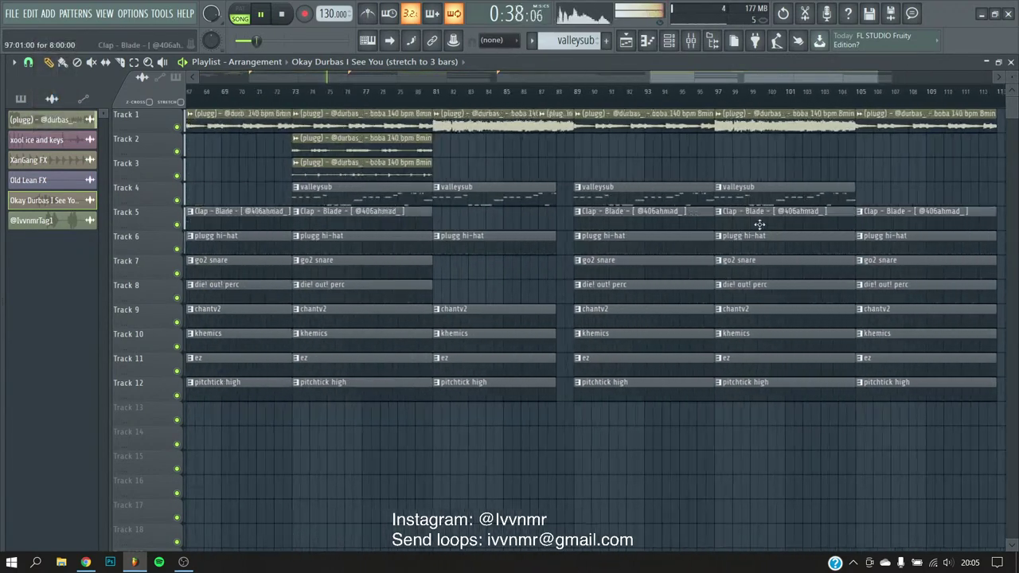
scroll(791, 200, down, 1)
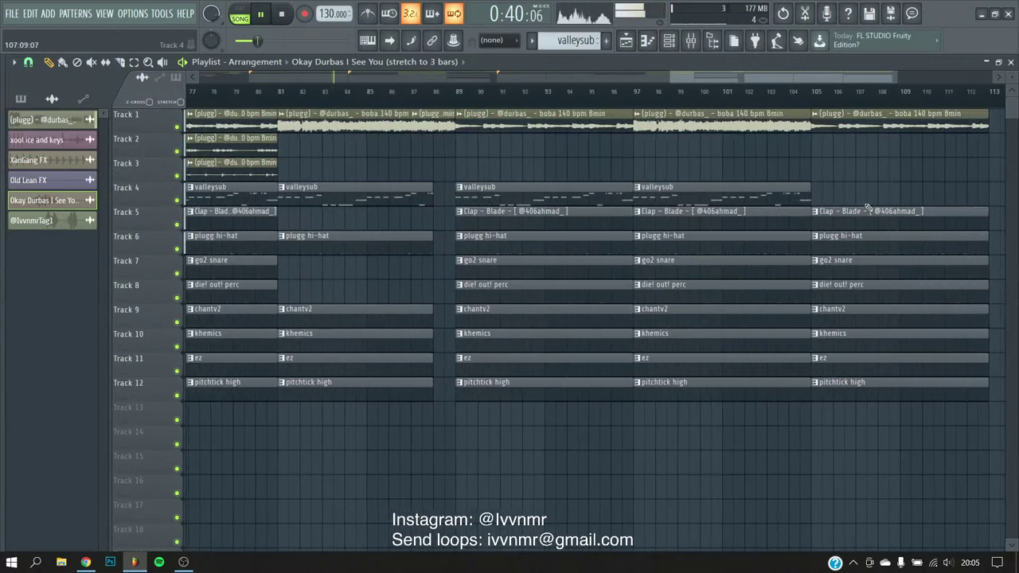
scroll(912, 266, up, 4)
scroll(620, 242, up, 2)
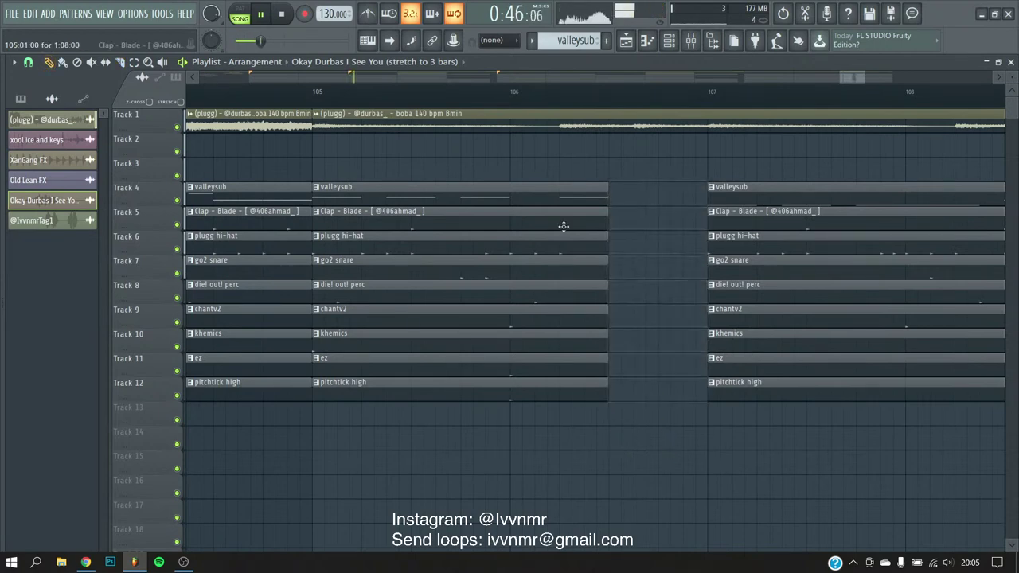
scroll(561, 232, down, 3)
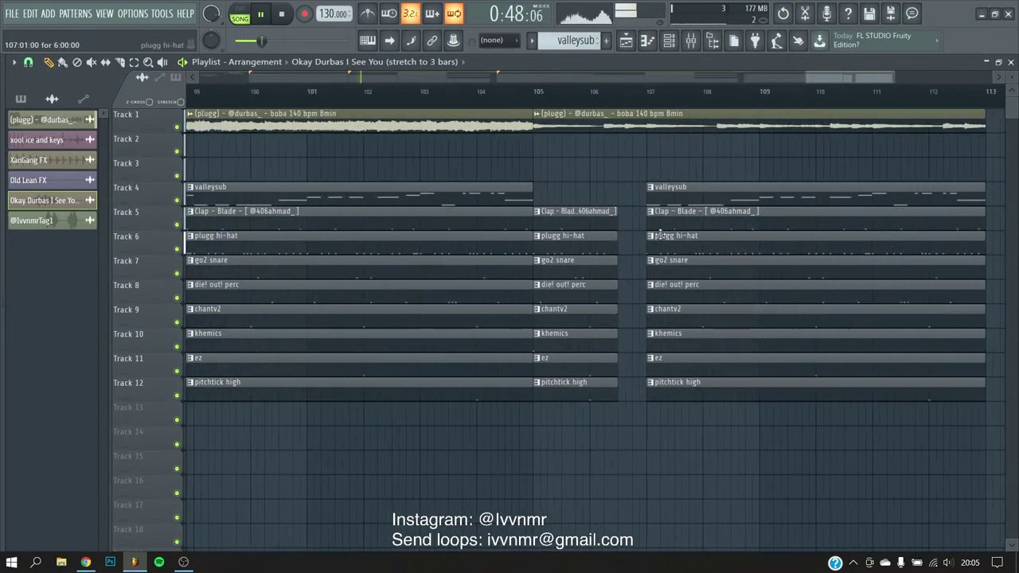
- Check the mixer levels, the channel rack and the whole arrangement in the playlist
click(689, 40)
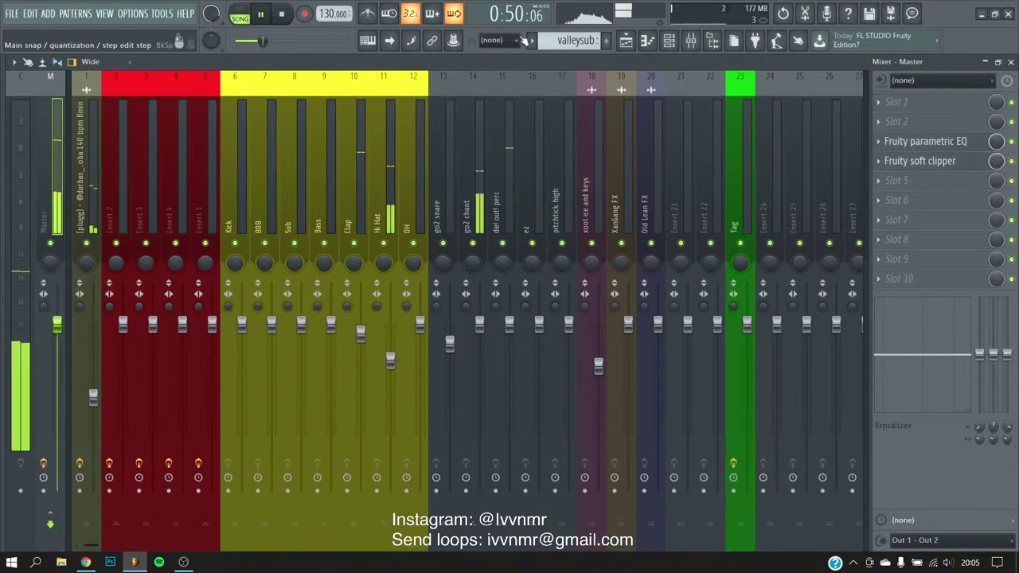
click(625, 41)
scroll(267, 82, down, 3)
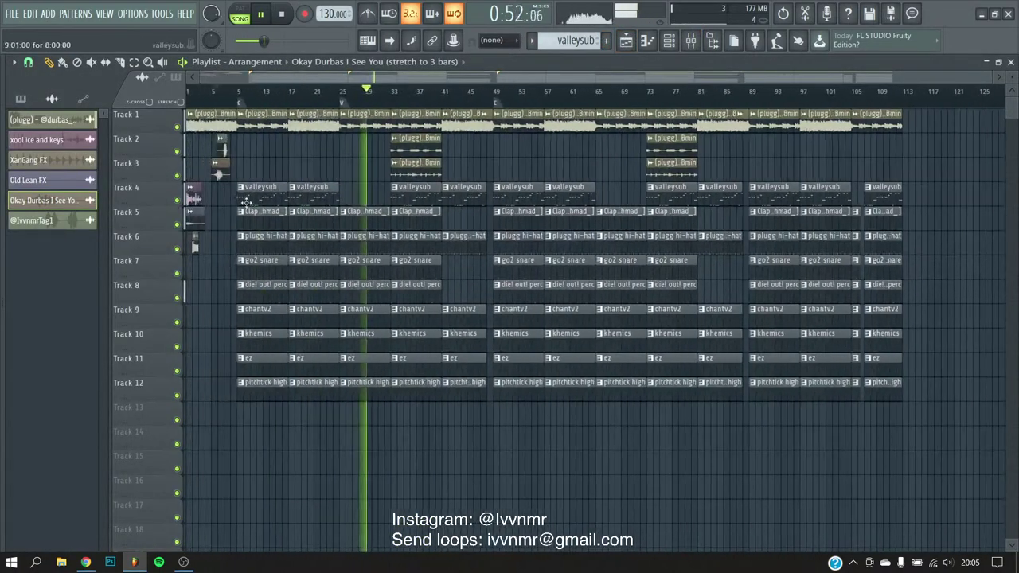
scroll(267, 83, up, 3)
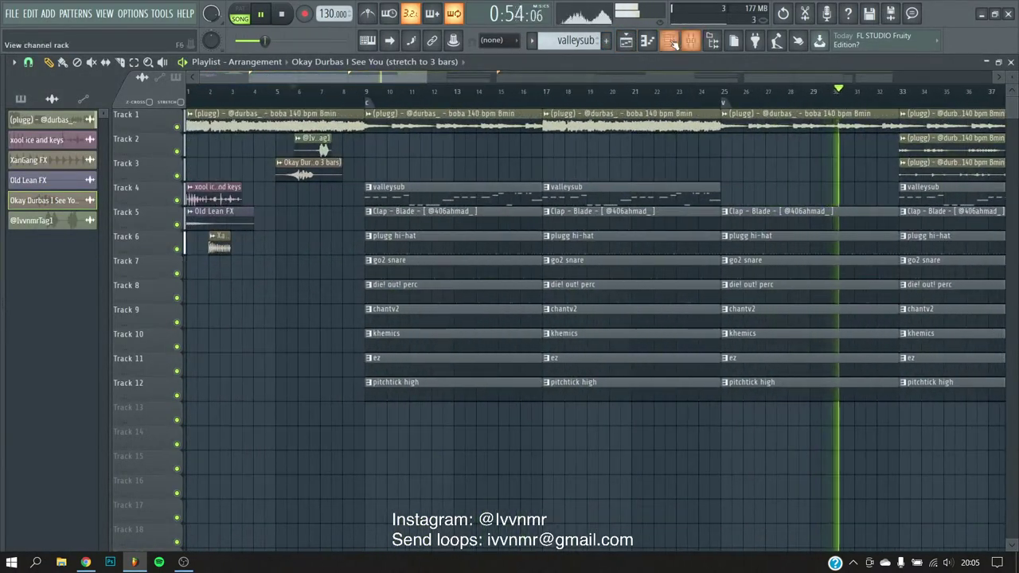
key(F6)
click(99, 148)
key(F6)
scroll(315, 188, down, 2)
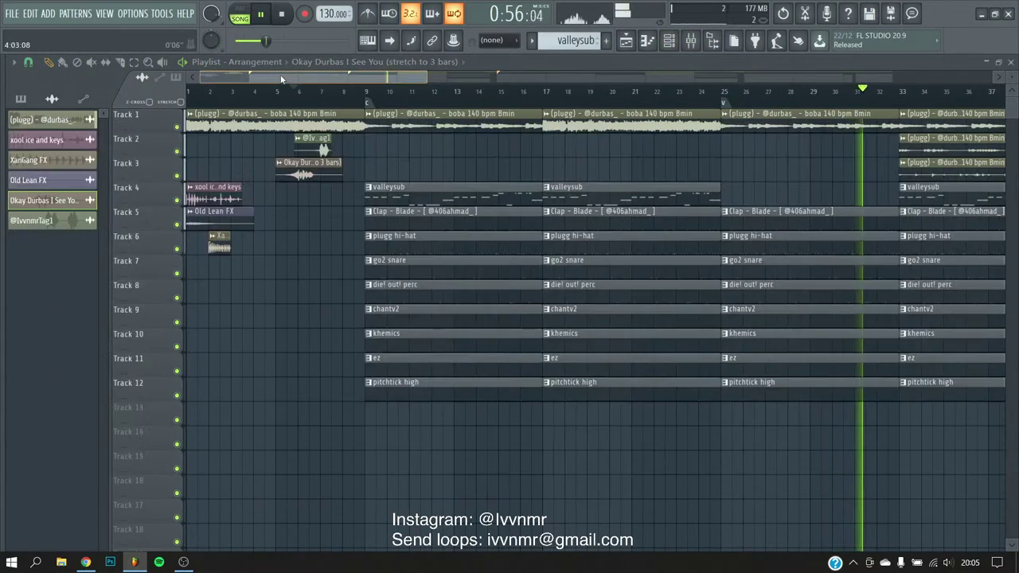
key(ctrl+r)
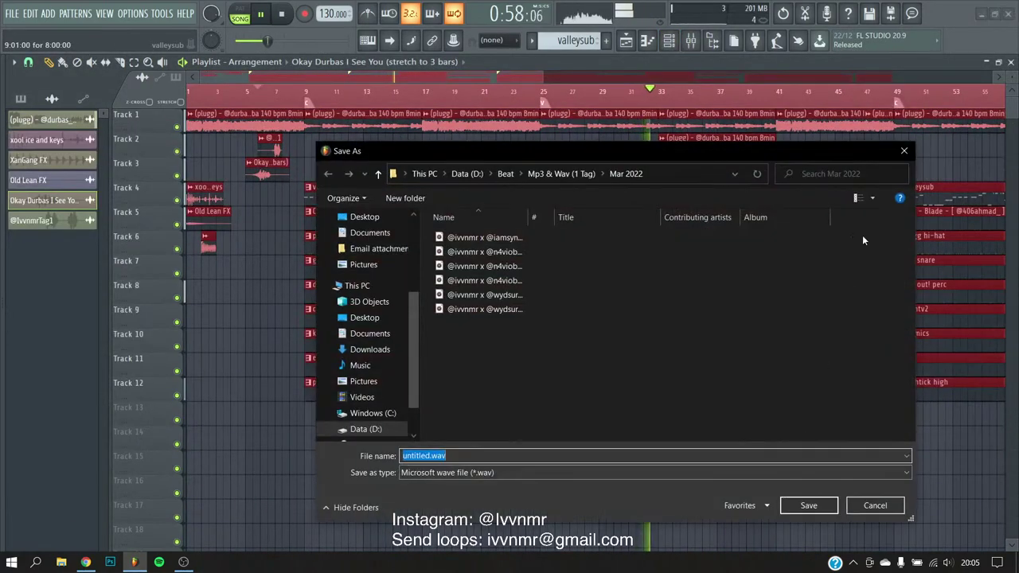
click(903, 152)
click(12, 13)
click(30, 72)
click(753, 501)
click(785, 467)
text(@ivv)
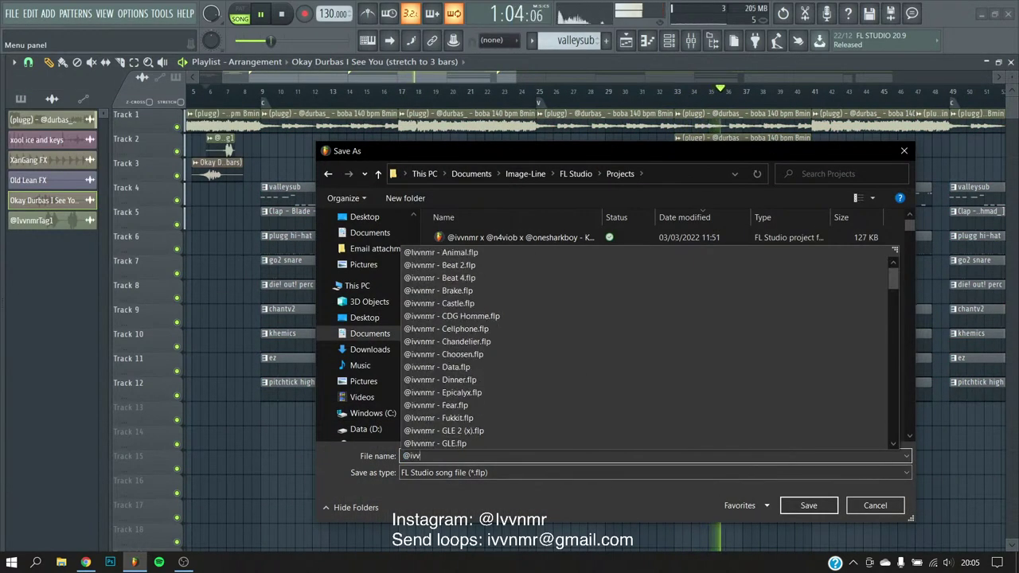
text(nmr x @durbas -)
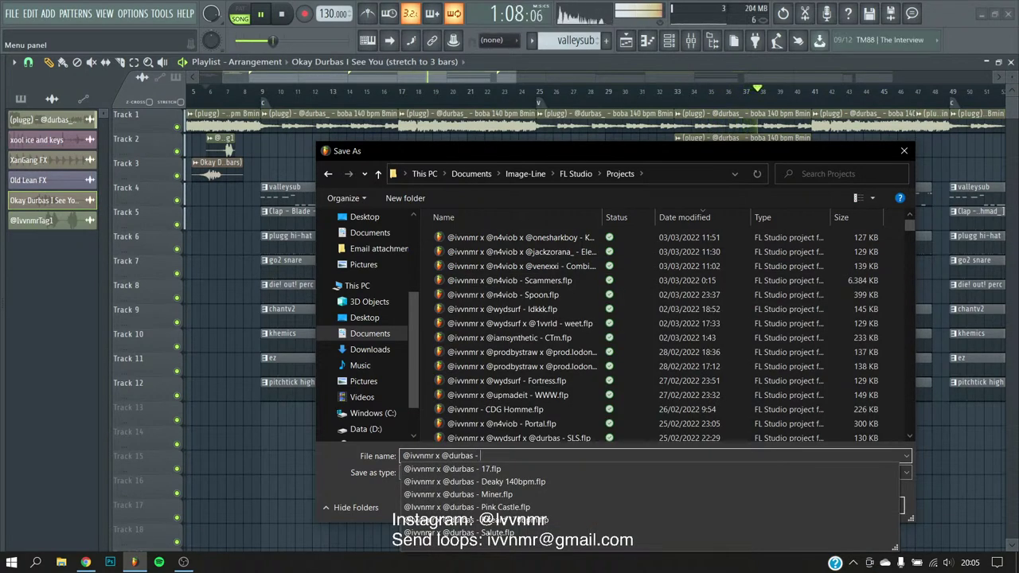
text( boba =)))
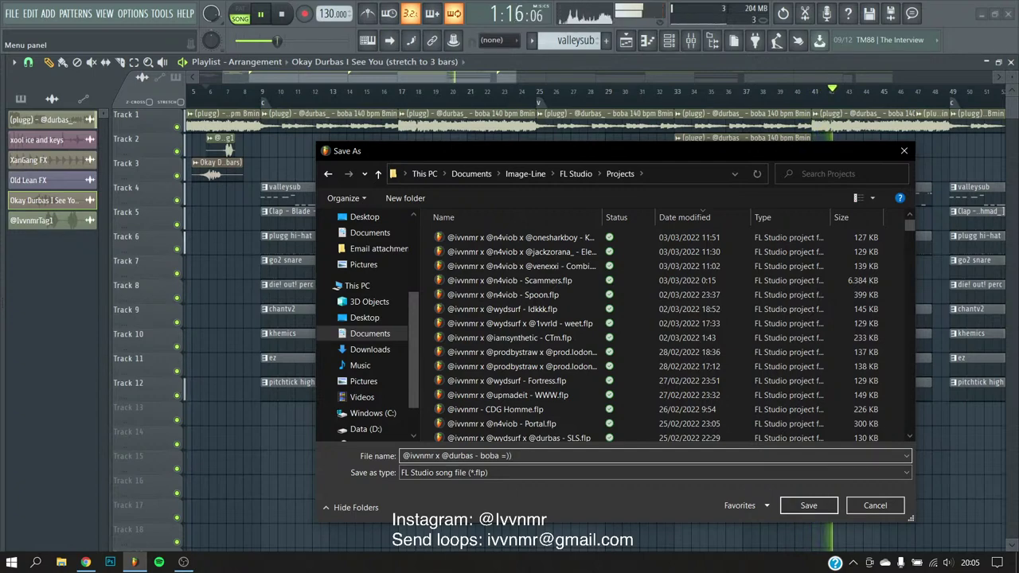
key(Return)
key(ctrl+r)
click(740, 505)
click(797, 479)
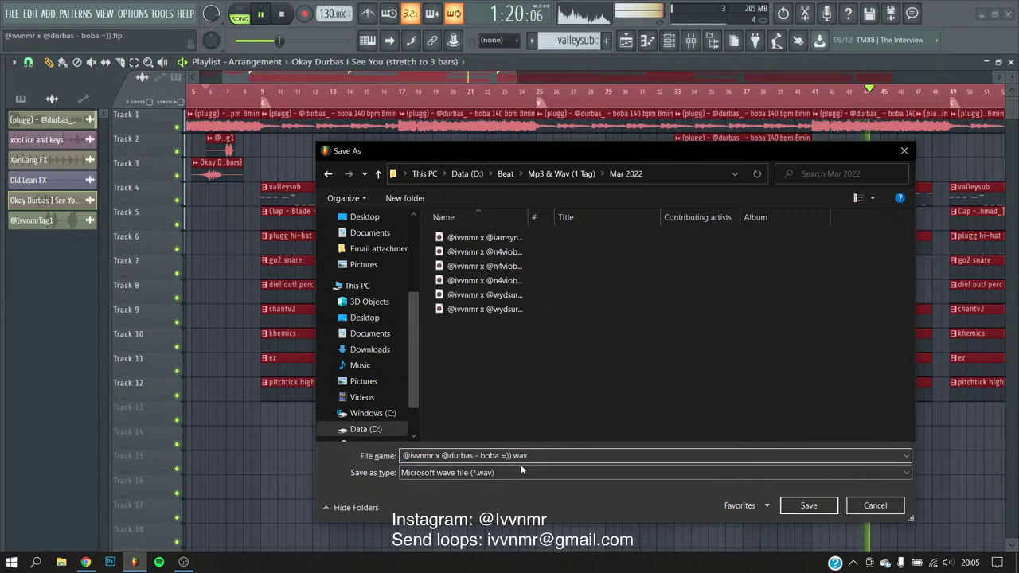
text(130bpm Bm)
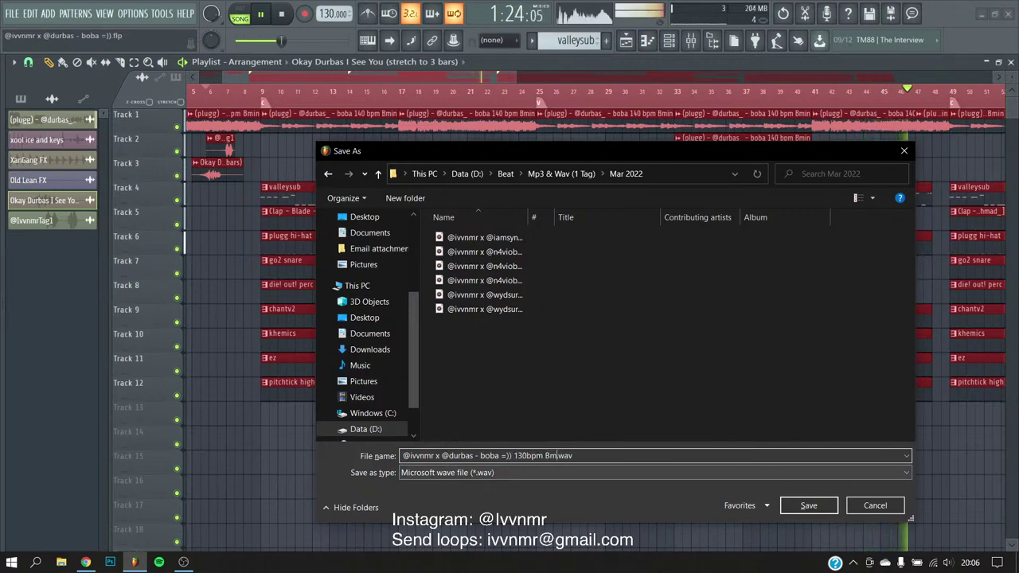
key(Return)
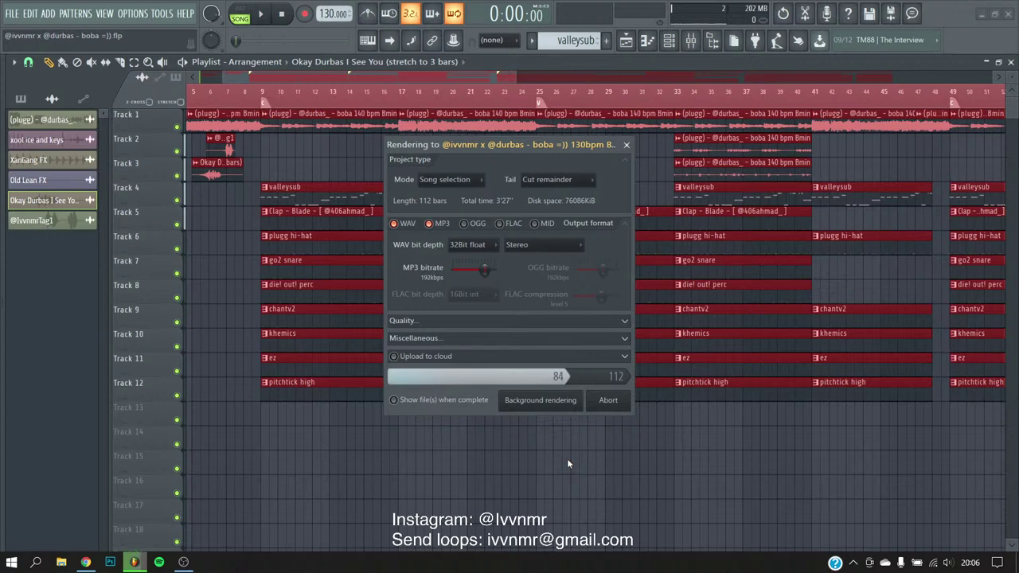
- Switch to OBS to check the stream during the render, and return to FL Studio
key(alt+Tab)
key(alt+Tab)
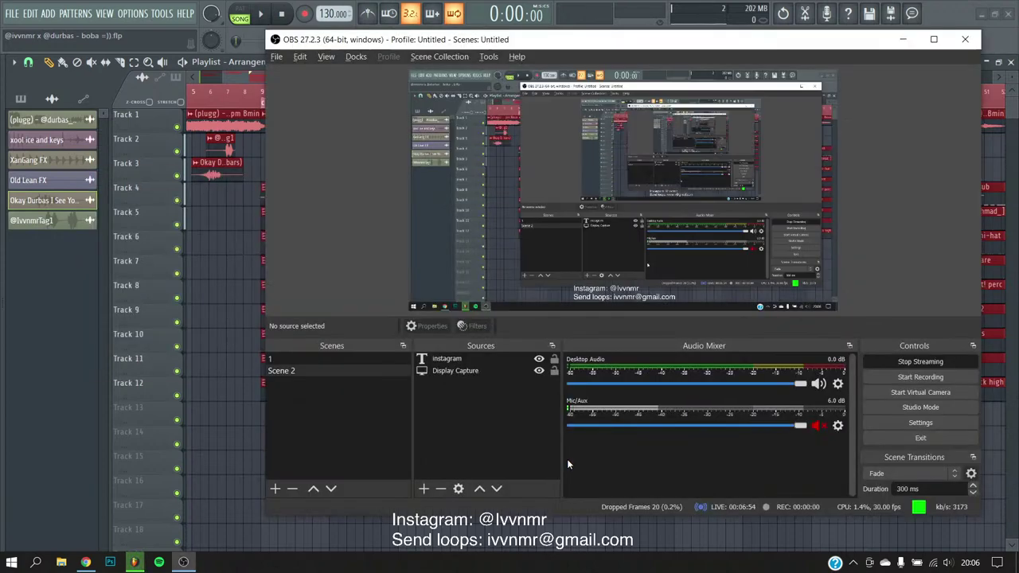
key(alt+Tab)
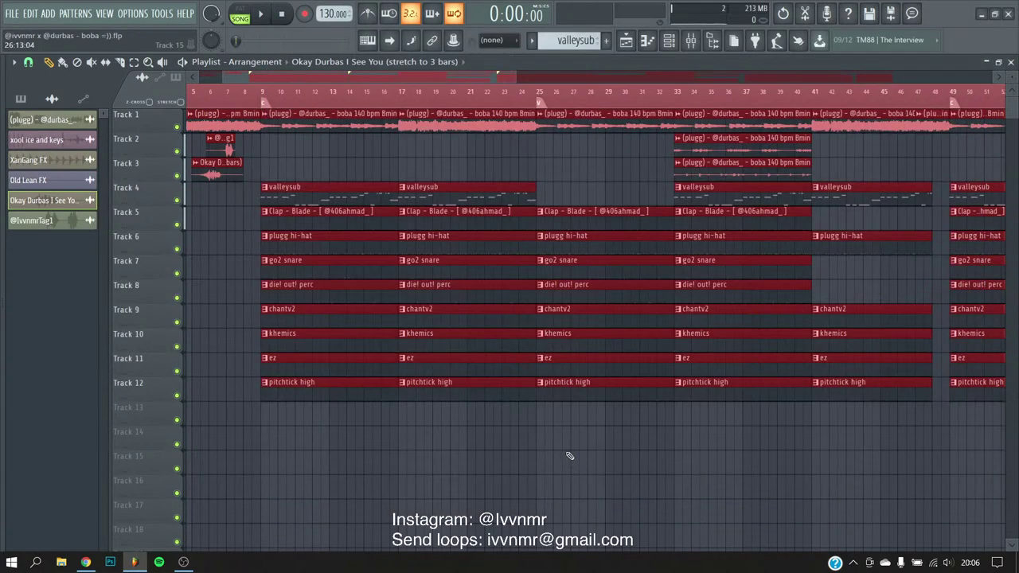
- Deselect the playlist clips and play the song back from around bar 9
key(space)
click(477, 393)
scroll(448, 395, down, 3)
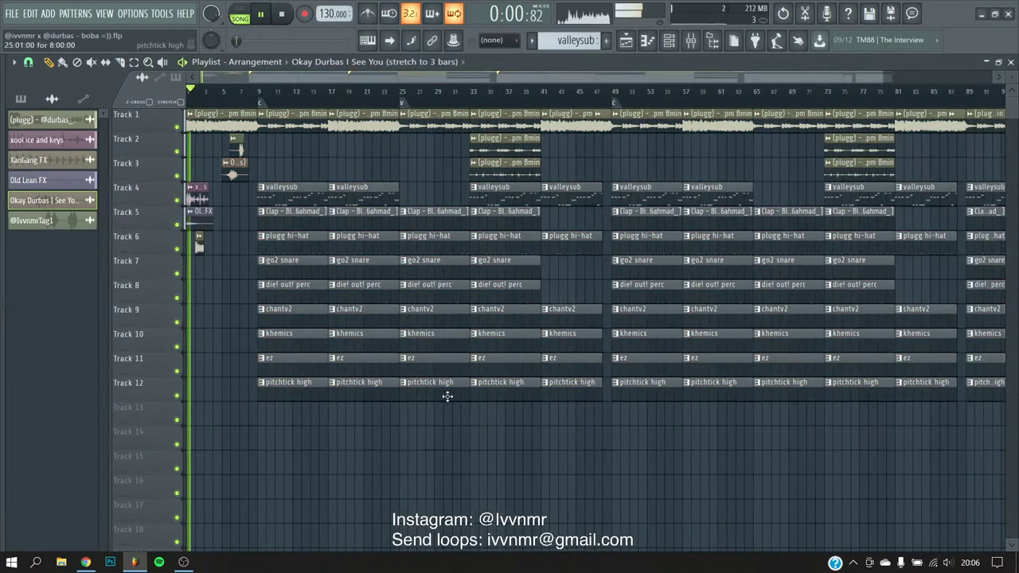
scroll(233, 84, up, 6)
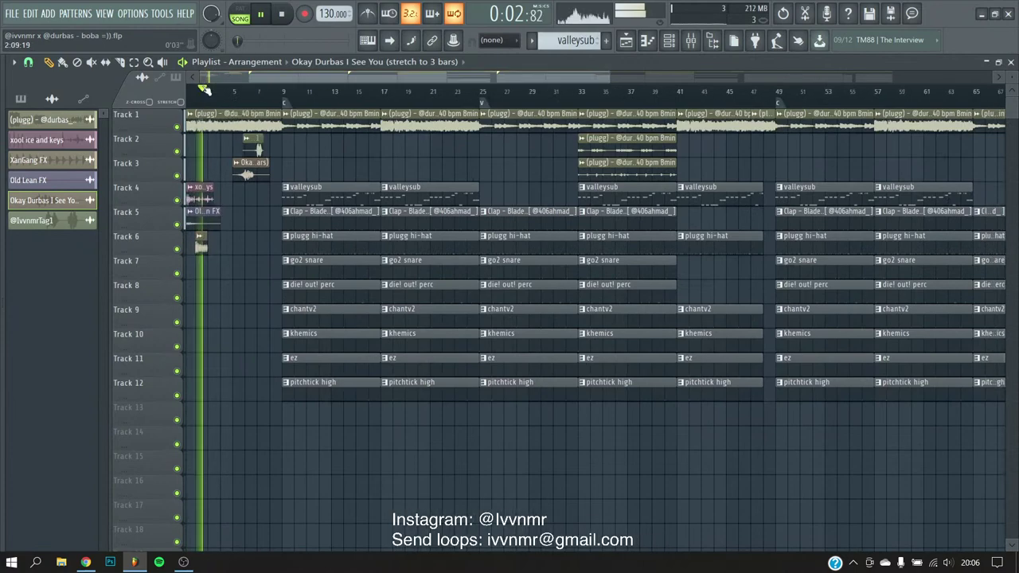
click(337, 92)
scroll(233, 80, down, 8)
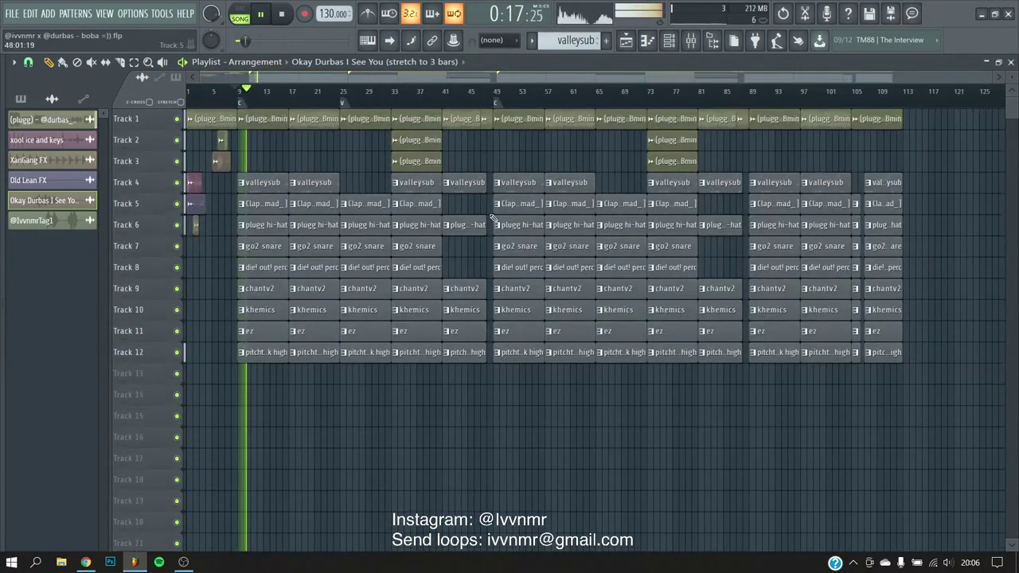
scroll(382, 159, up, 3)
- Review the channel rack and the valleysub notes in the piano roll
key(F6)
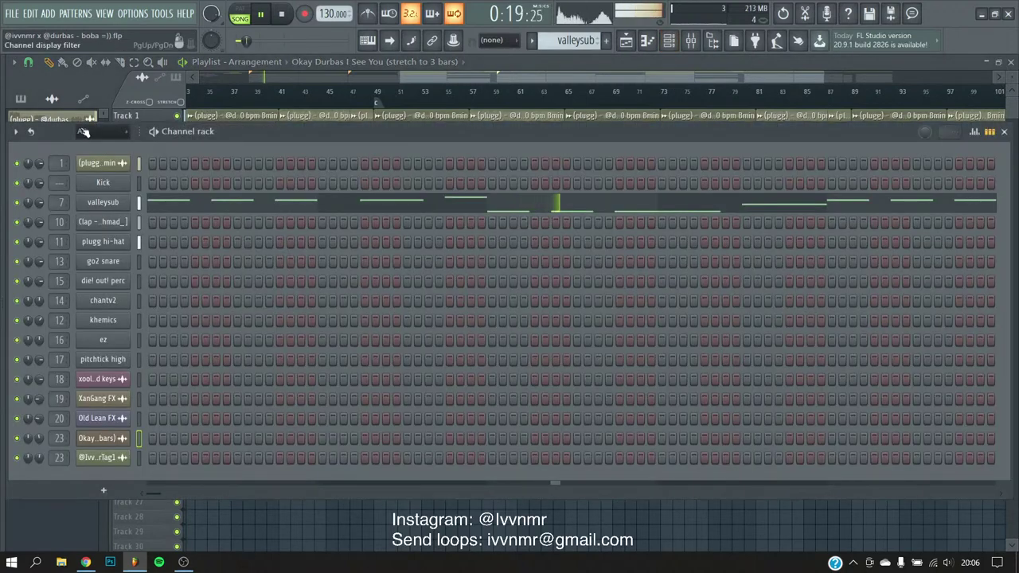
click(387, 74)
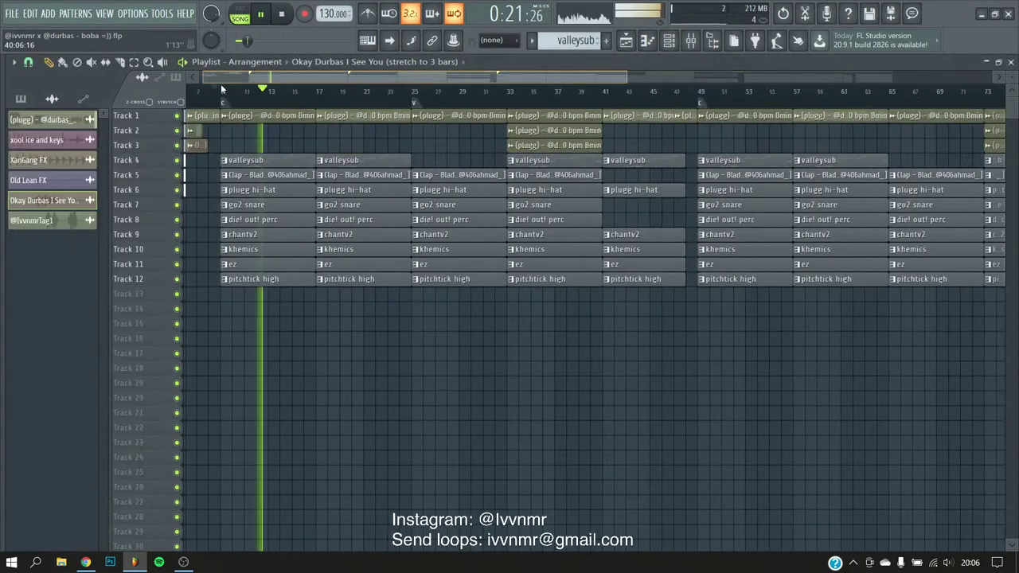
double_click(341, 161)
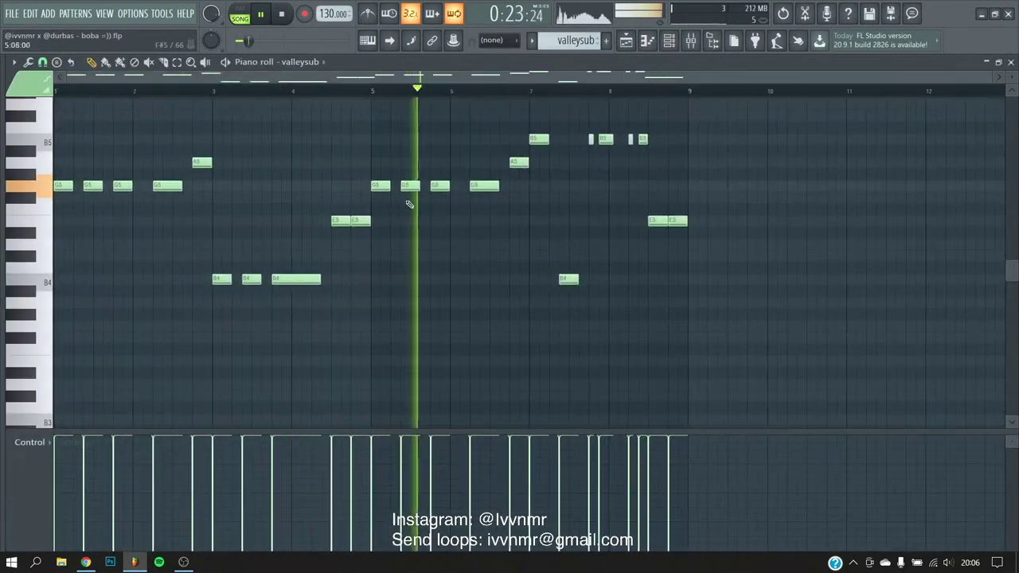
key(F7)
- Start a new project, saving the changes to the current one
click(12, 14)
click(24, 35)
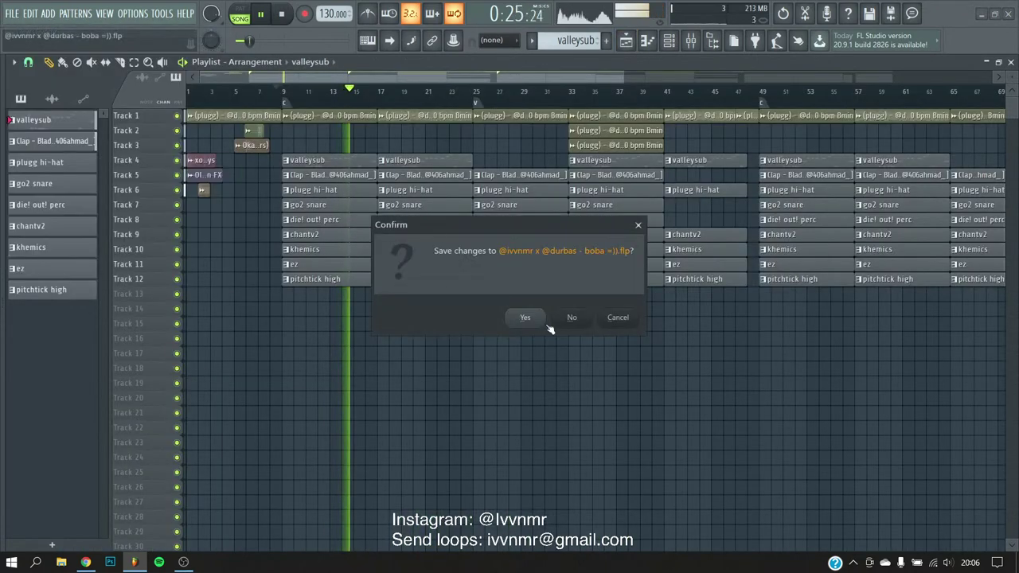
click(523, 318)
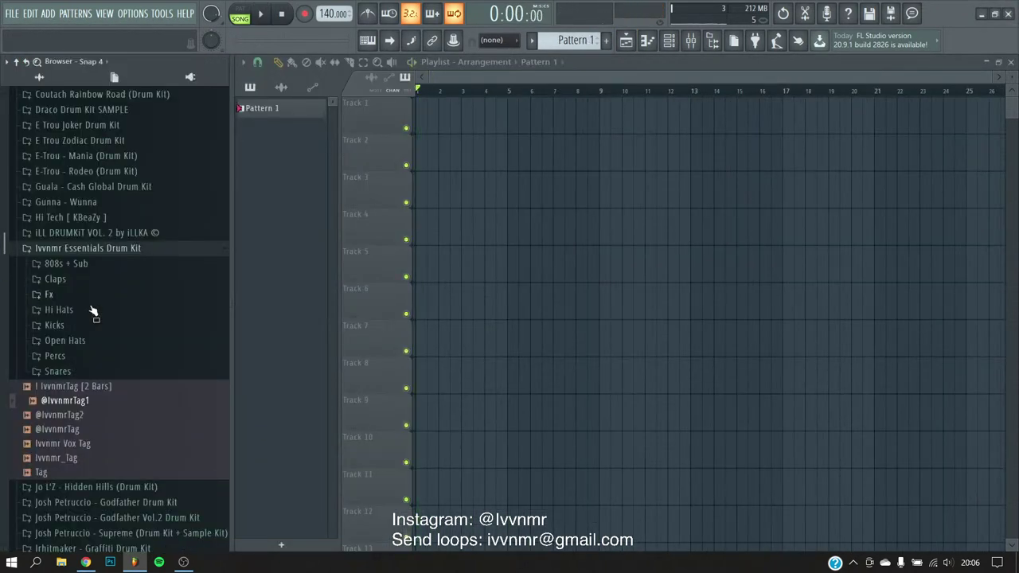
- Look through the Mar 2022 loops, collapse the Weeklies 3.1 folder in the browser and open File Explorer
click(93, 367)
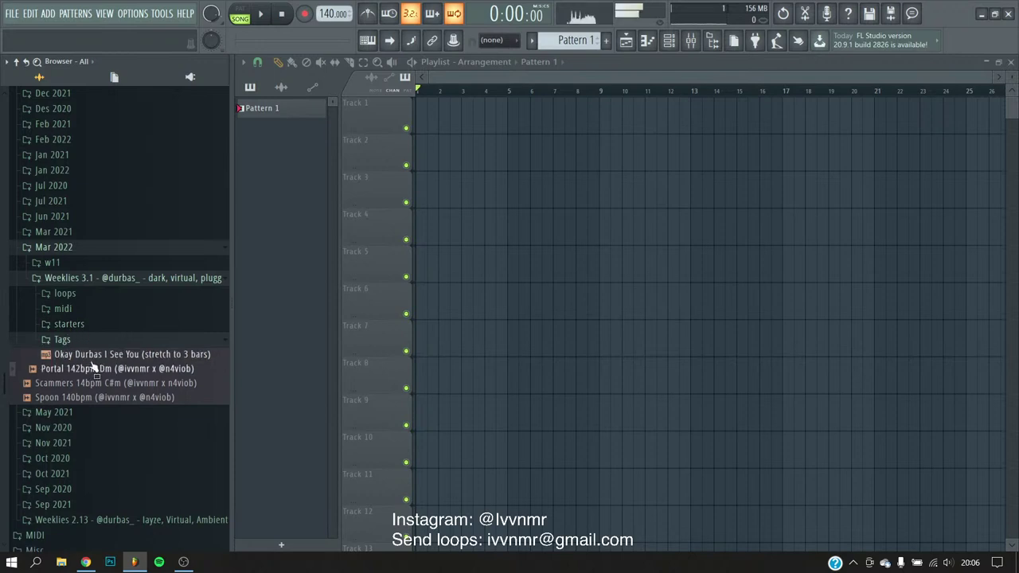
click(93, 279)
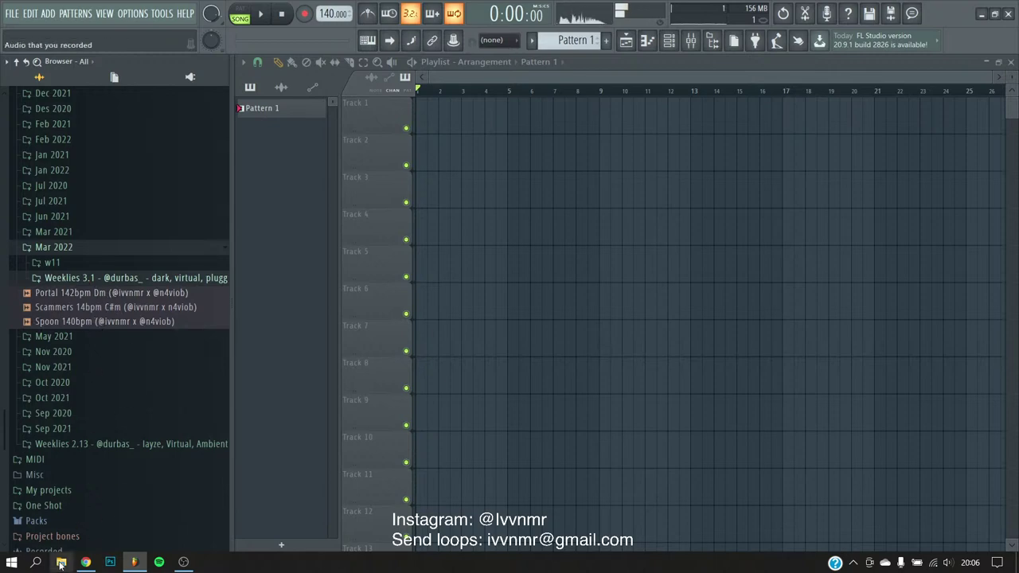
key(super+e)
- Switch to OBS and hide the Display Capture source
key(alt+Tab)
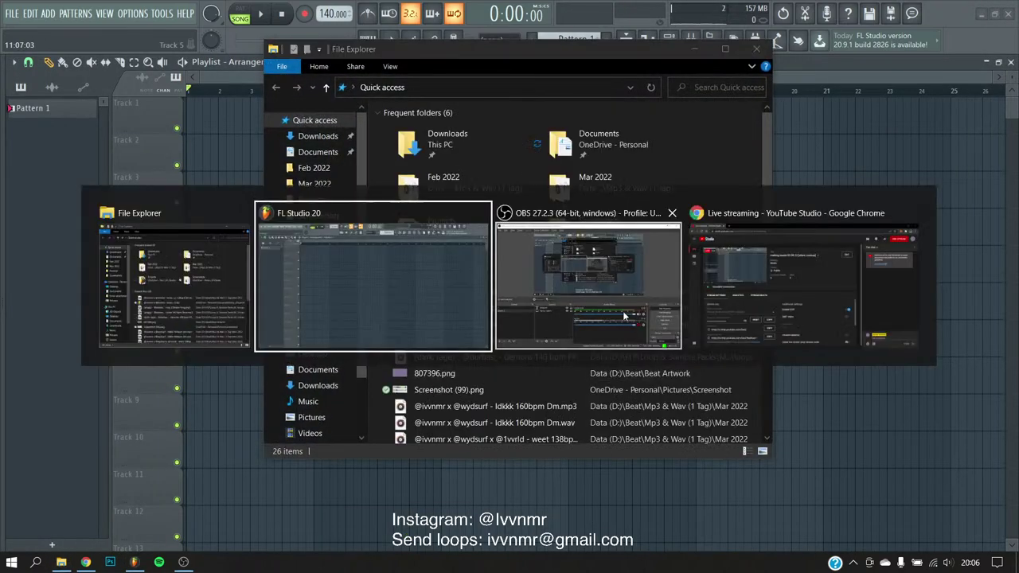
click(672, 279)
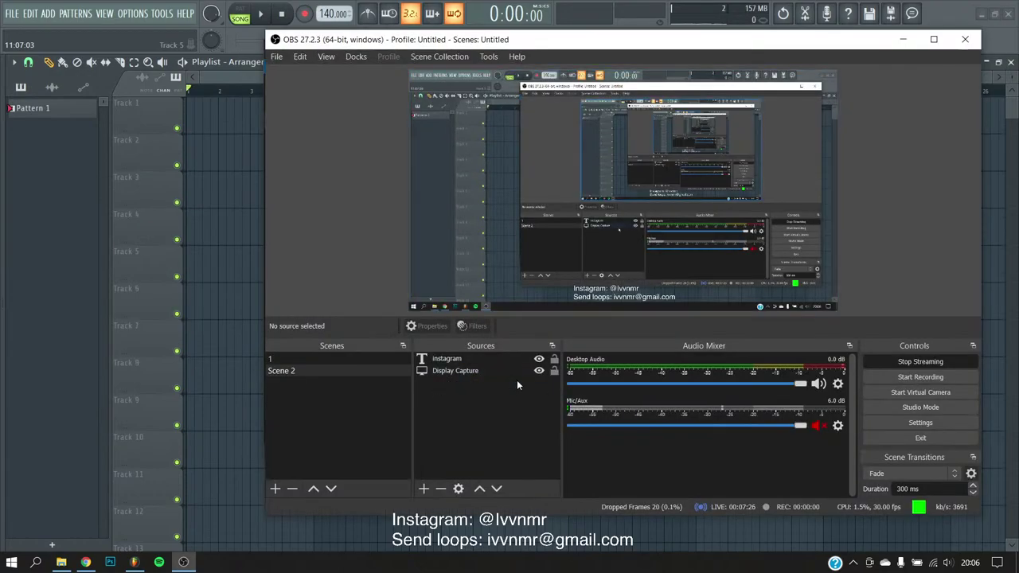
click(539, 371)
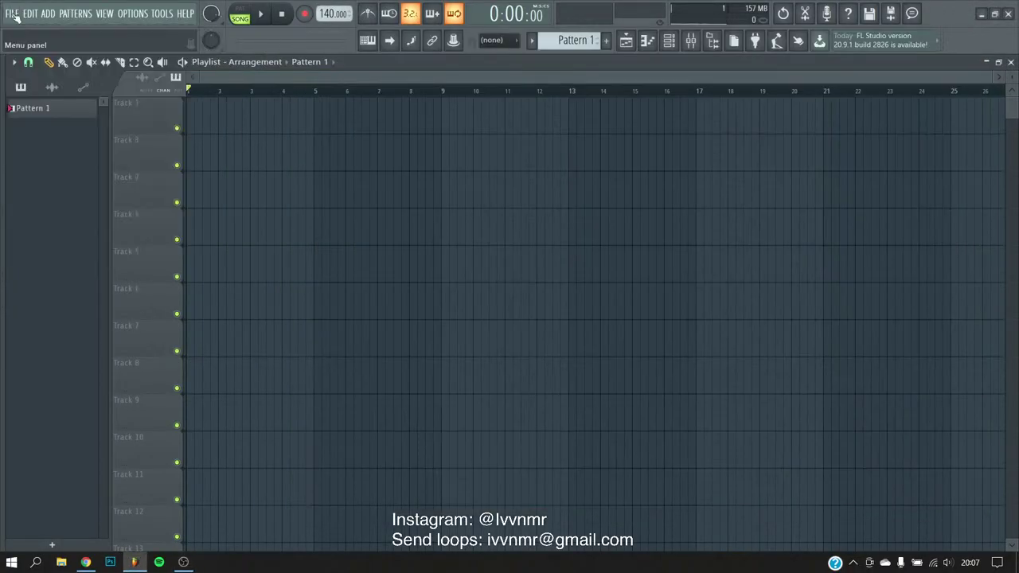
- Return to FL Studio and refresh the plugin list with a fast scan
key(alt+F8)
click(7, 61)
click(54, 398)
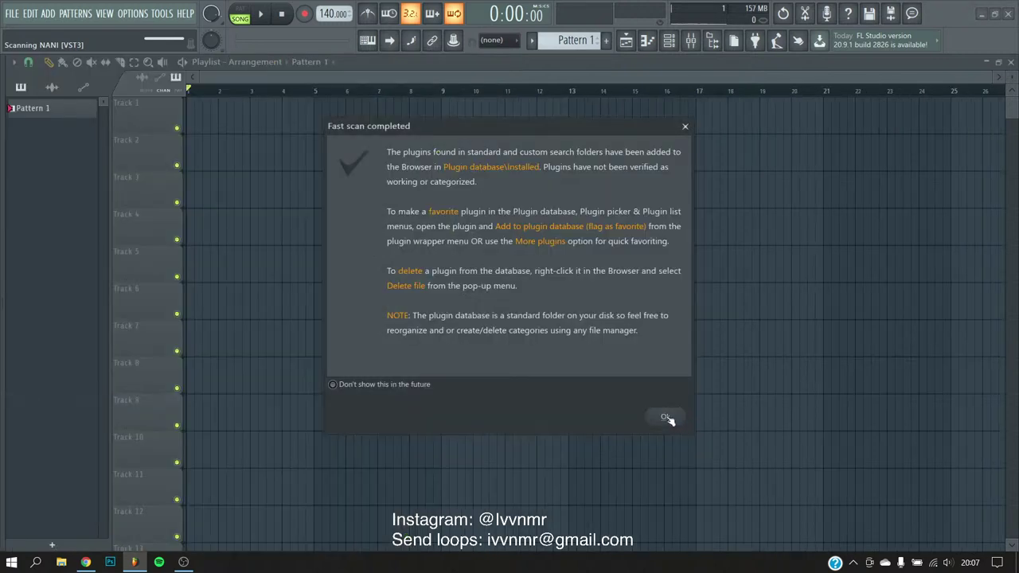
- Dismiss the fast scan report and expand Loop & Sample Packs, Mar 2022 and the Weeklies 3.1 folder in the browser
click(667, 417)
click(60, 362)
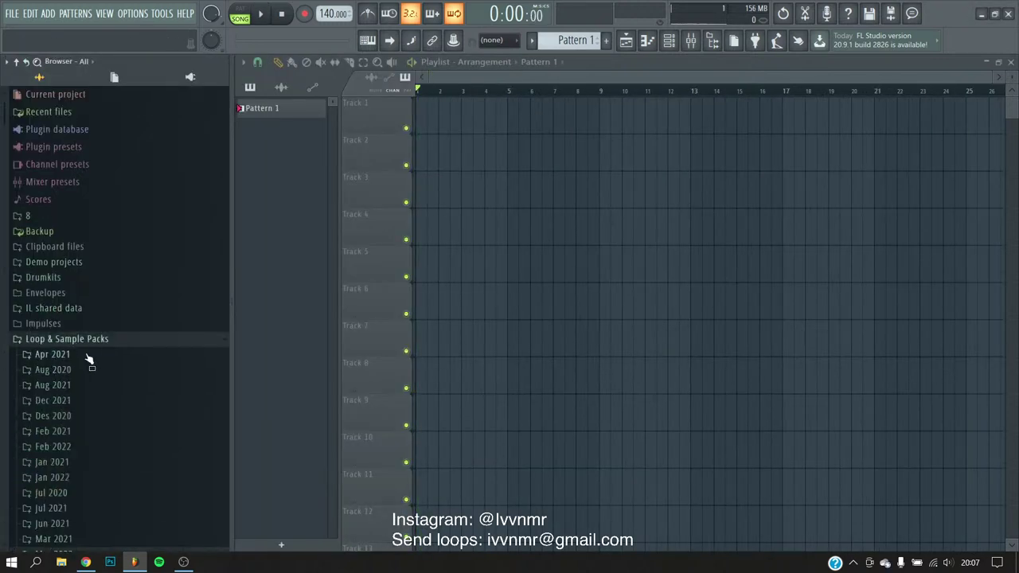
scroll(80, 342, down, 5)
click(81, 384)
click(82, 386)
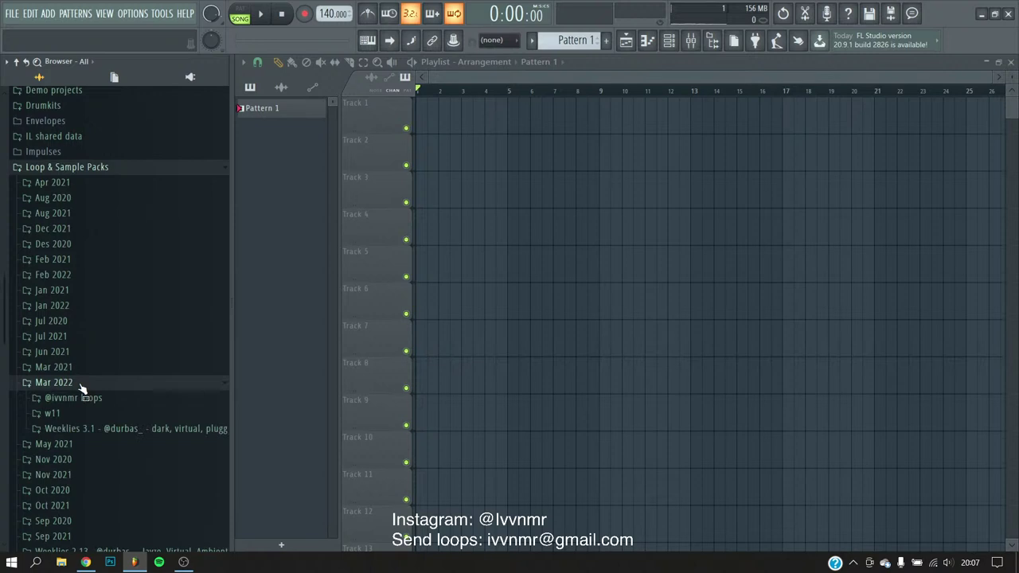
click(74, 430)
- Preview plugg loops in the Weeklies 3.1 loops folder, place "lazy 155bpm Fmaj" at the start of Track 1 and play it
scroll(75, 413, down, 2)
click(75, 390)
click(77, 390)
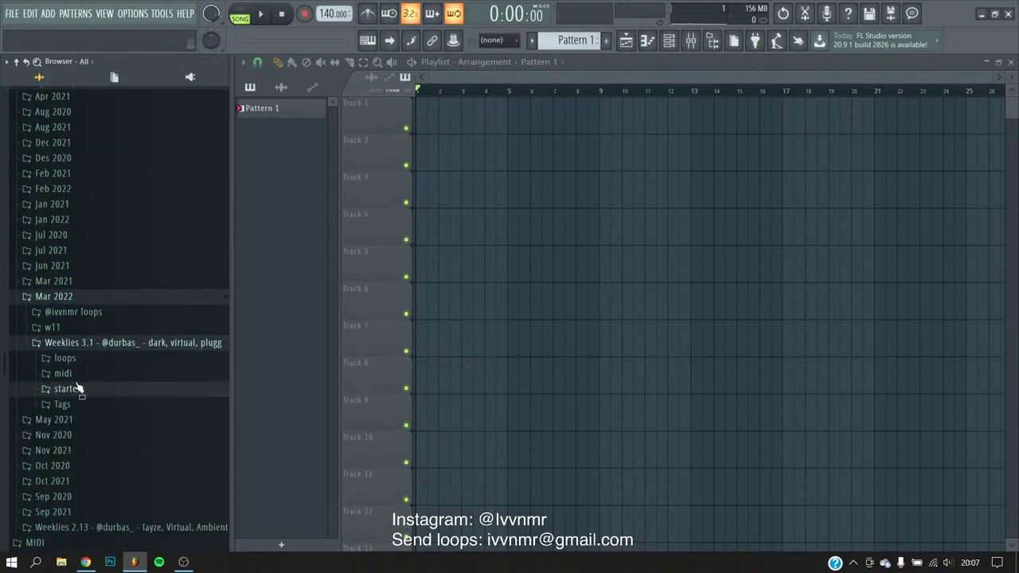
click(78, 363)
click(94, 444)
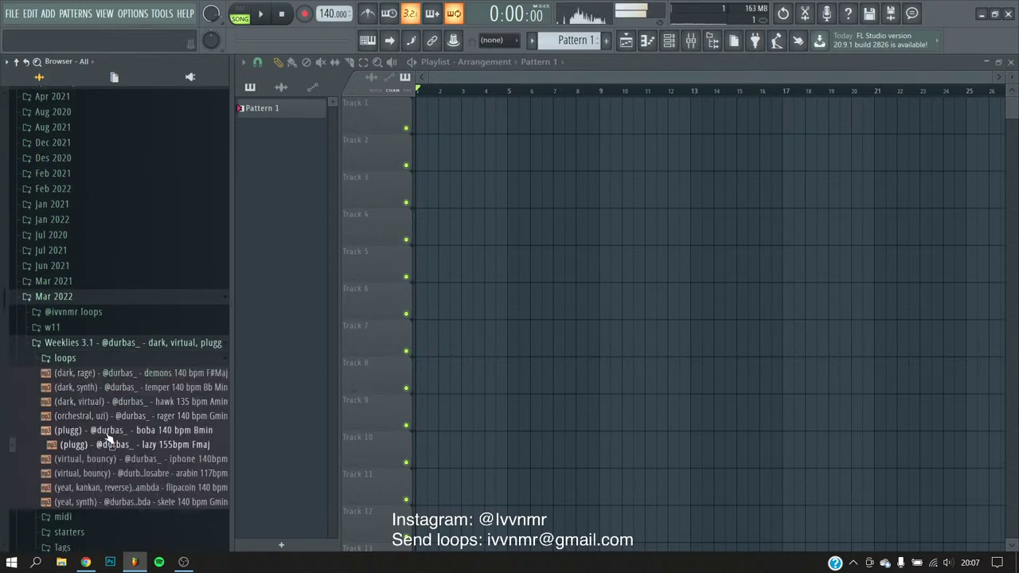
drag(116, 451, 367, 143)
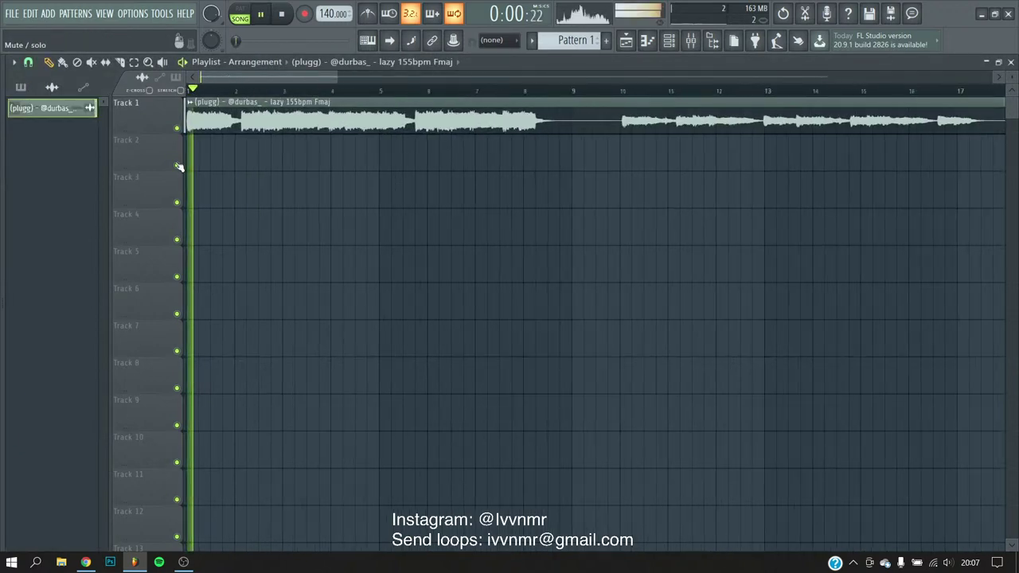
key(space)
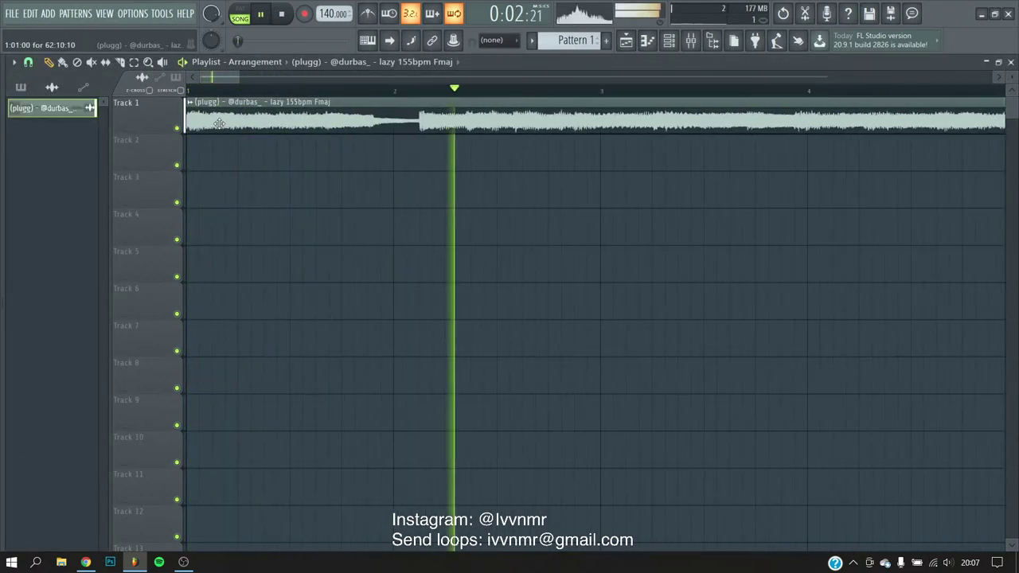
scroll(205, 164, up, 1)
scroll(205, 164, down, 2)
key(space)
- Set the loop clip's original tempo for time stretching to 155 BPM
double_click(327, 102)
key(Escape)
double_click(334, 118)
right_click(443, 249)
click(415, 320)
click(510, 409)
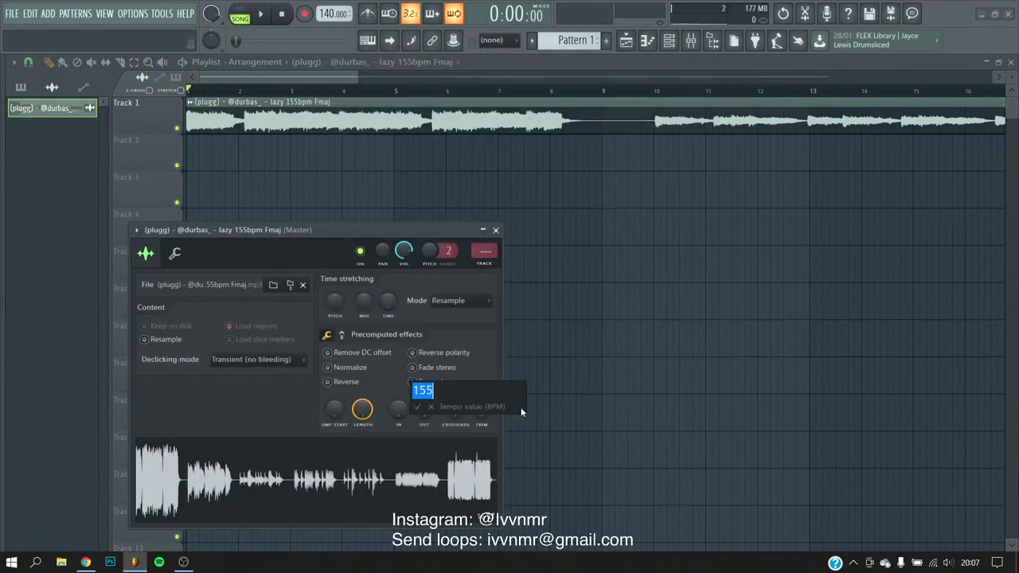
text(155)
key(Return)
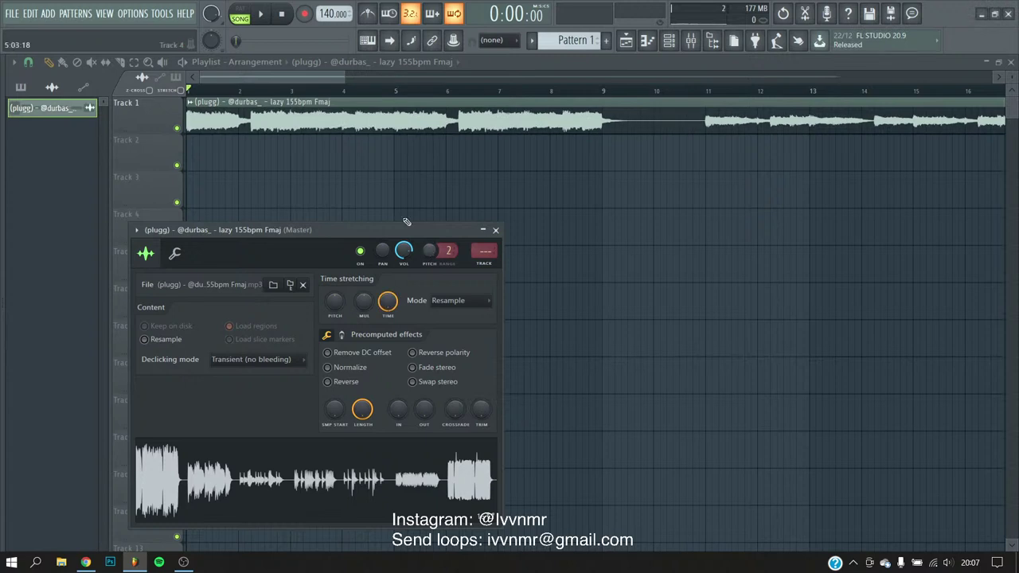
- Close the loop's channel settings, set the project tempo to 150 BPM and play back the loop
key(space)
click(495, 230)
drag(333, 13, 333, 6)
key(space)
- Set the loop's time-stretching mode to e3 generic, lower its pitch and close its channel settings
double_click(255, 118)
click(448, 300)
click(457, 359)
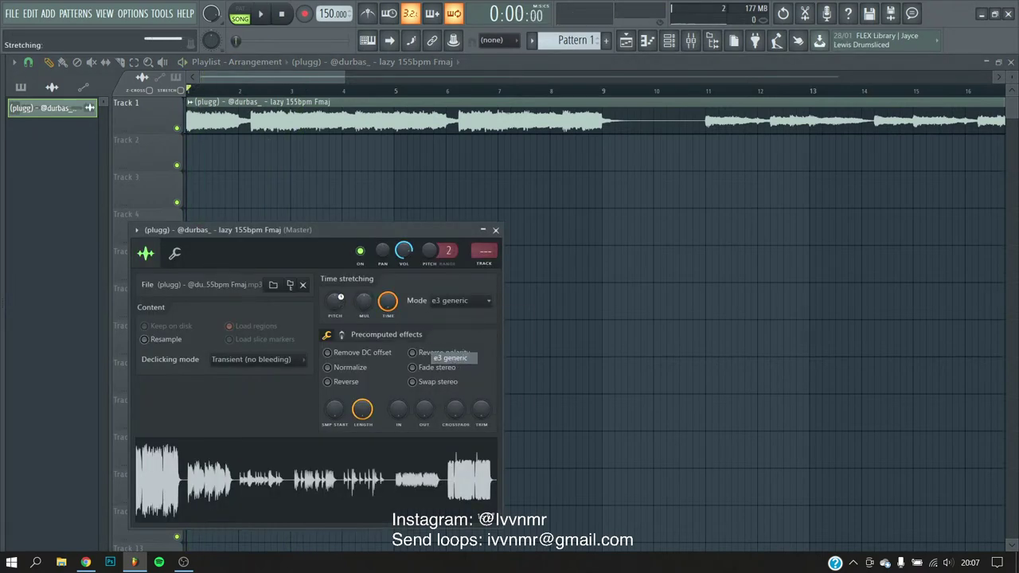
key(space)
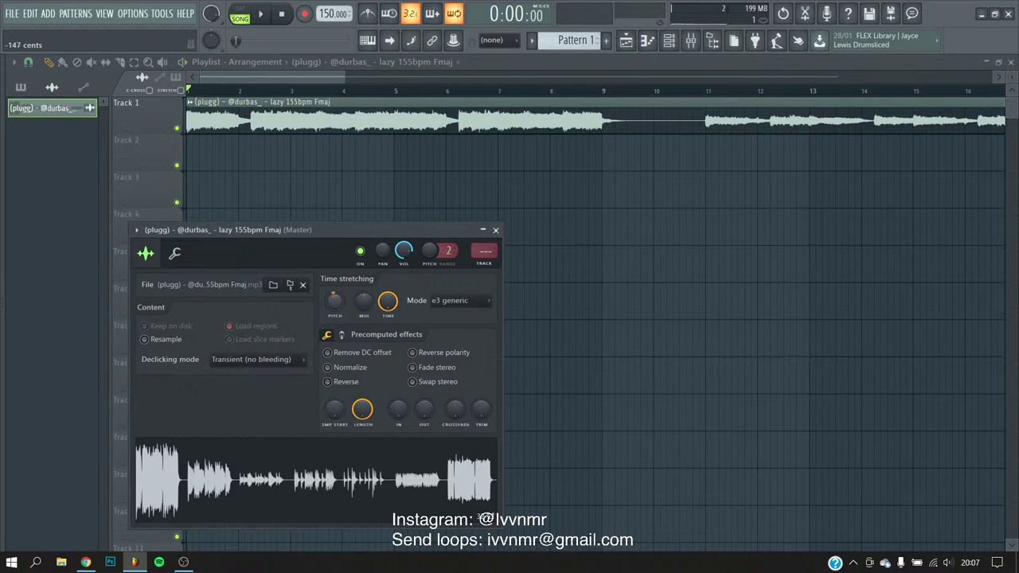
key(space)
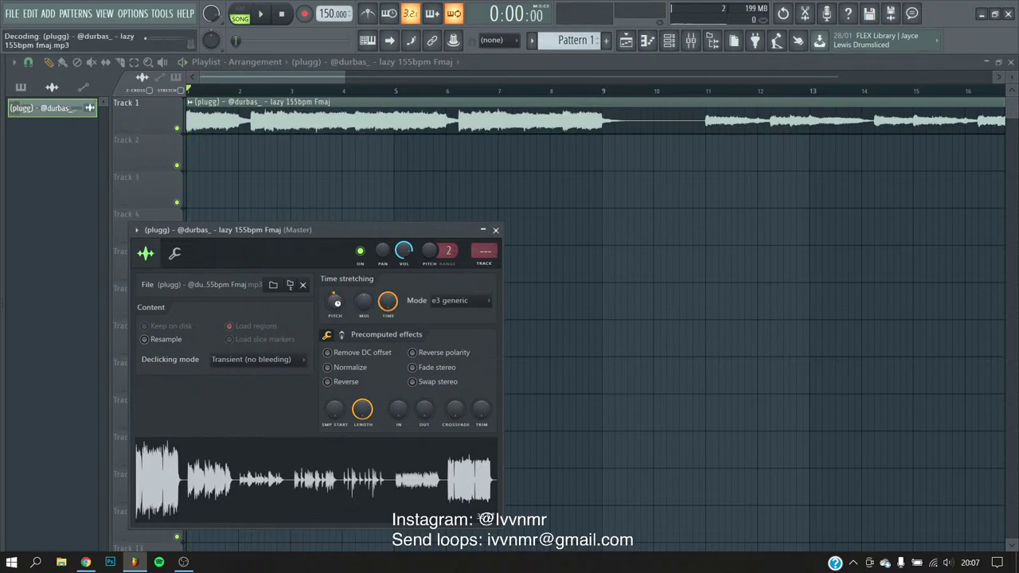
key(space)
click(495, 230)
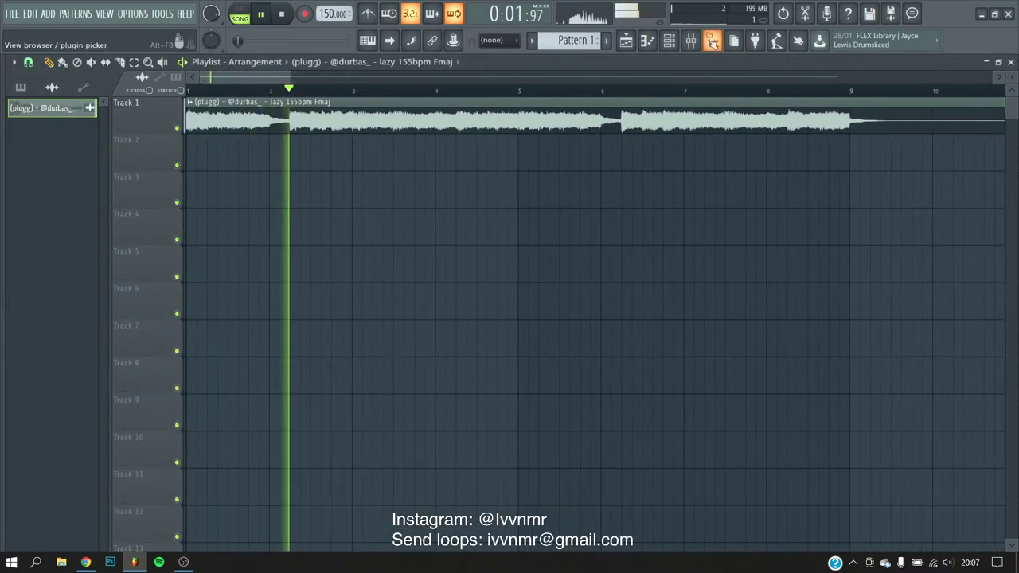
- Route the plugg loop to mixer insert 1 and lower that track's fader to about -6.9 dB
click(691, 40)
click(96, 175)
key(space)
key(space)
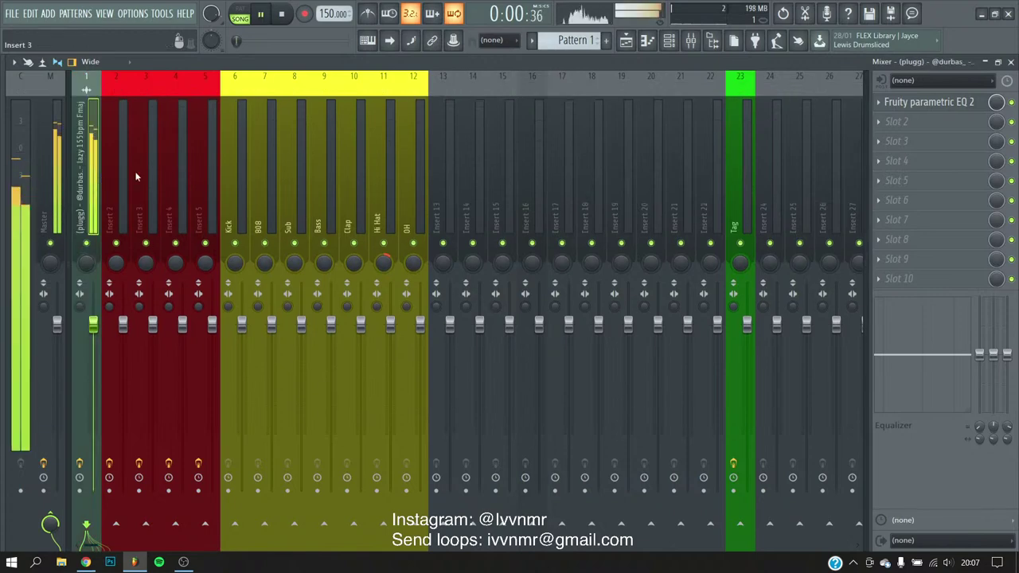
drag(93, 334, 93, 362)
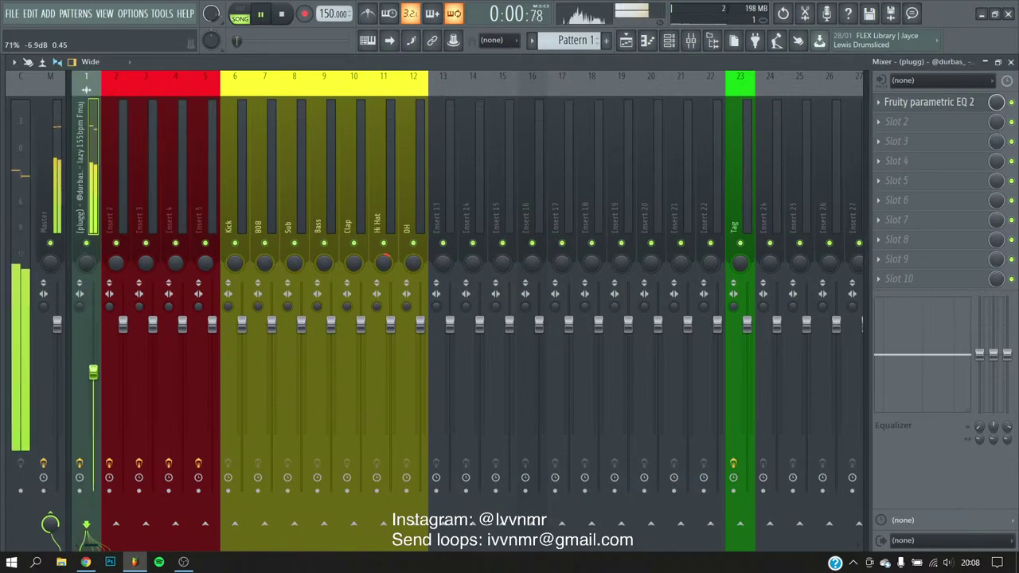
- Place Pattern 1 at the start of Track 3 in the playlist and select all clips
click(626, 40)
click(208, 189)
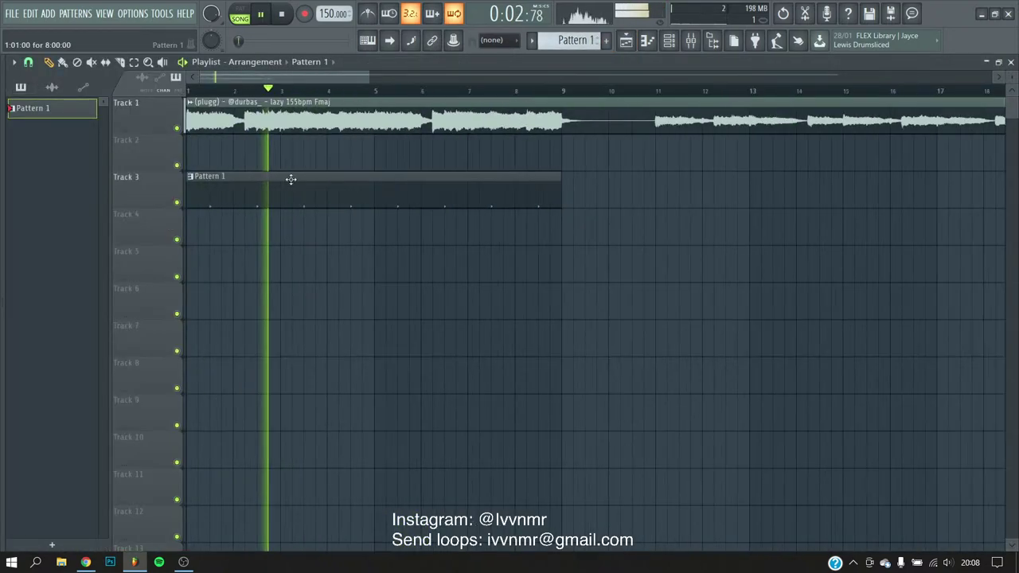
key(ctrl+a)
- Show all channels in the Channel rack and move the plugg loop's channel above the Kick
click(668, 40)
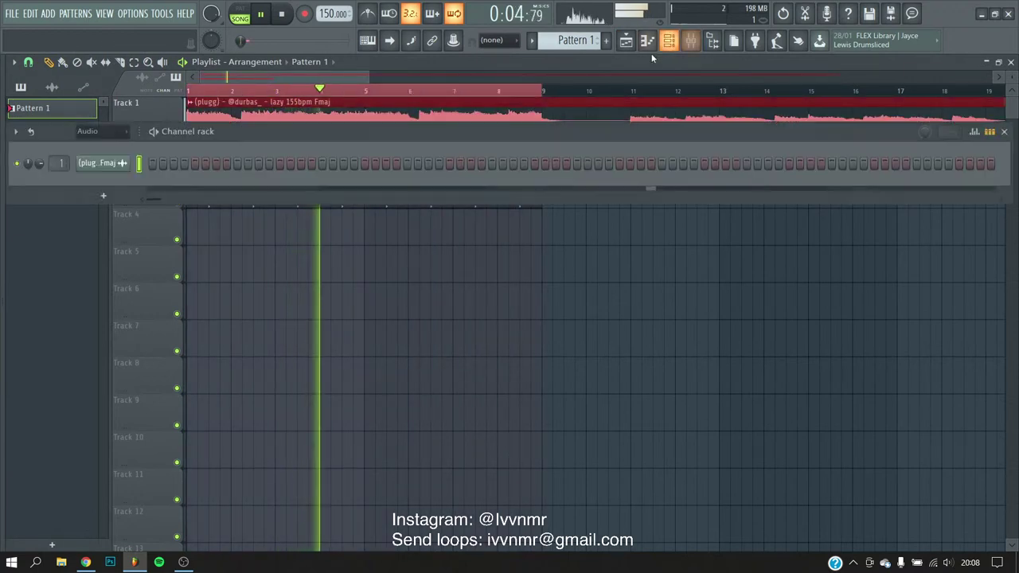
click(87, 131)
click(86, 146)
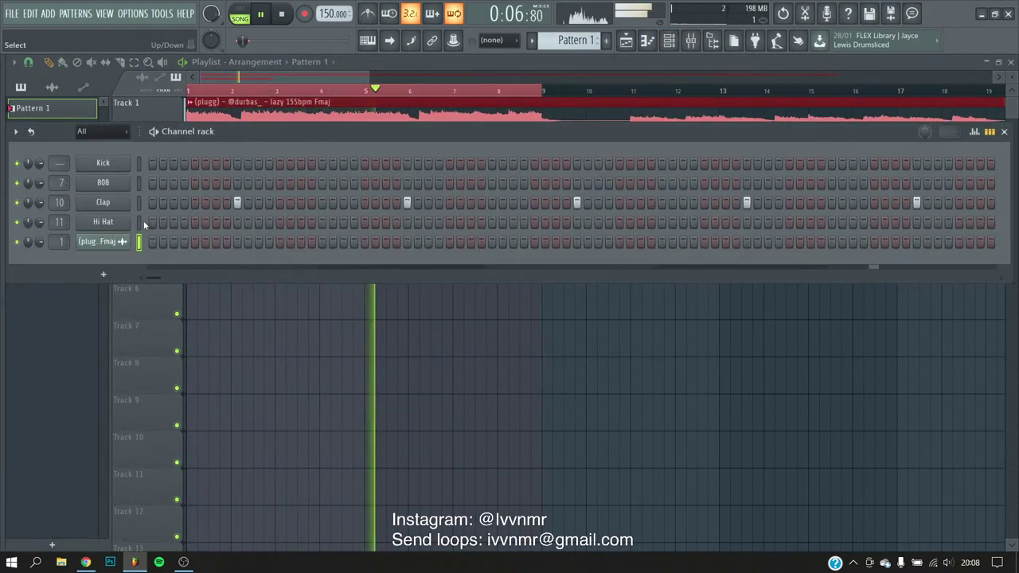
key(alt+Up)
key(alt+Up)
key(alt+Up)
key(alt+Up)
key(alt+F8)
click(84, 263)
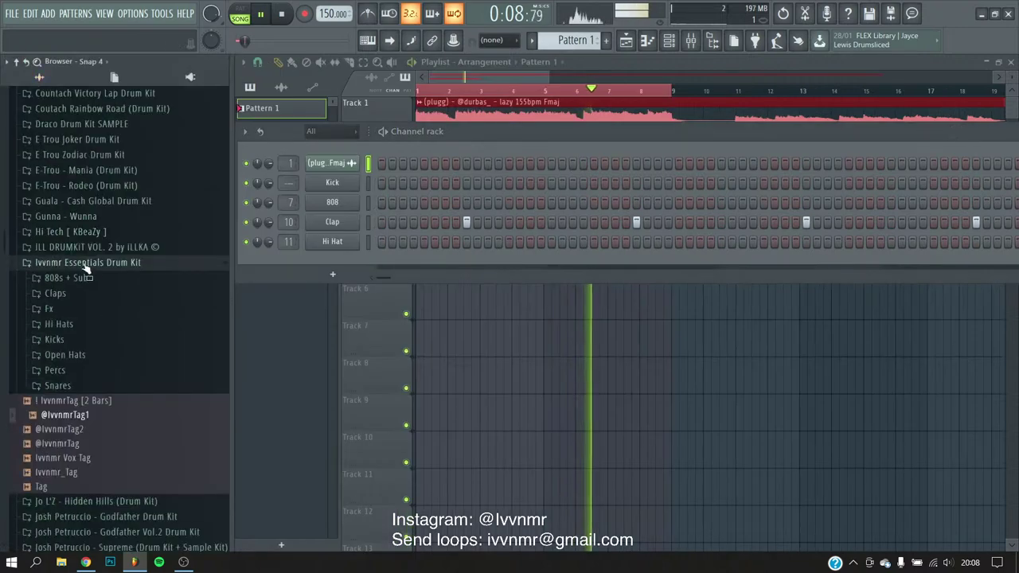
scroll(83, 238, up, 20)
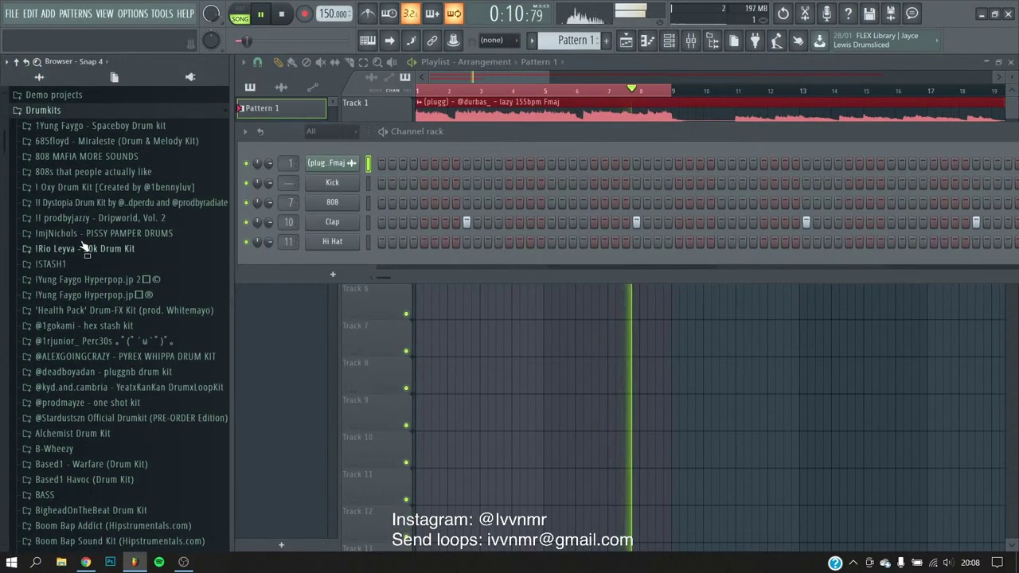
click(71, 187)
click(57, 201)
- Audition the Oxy Drum Kit's 808 samples, such as spinz, SRT, sosa, west and zay, against the loop
click(117, 201)
key(space)
click(80, 215)
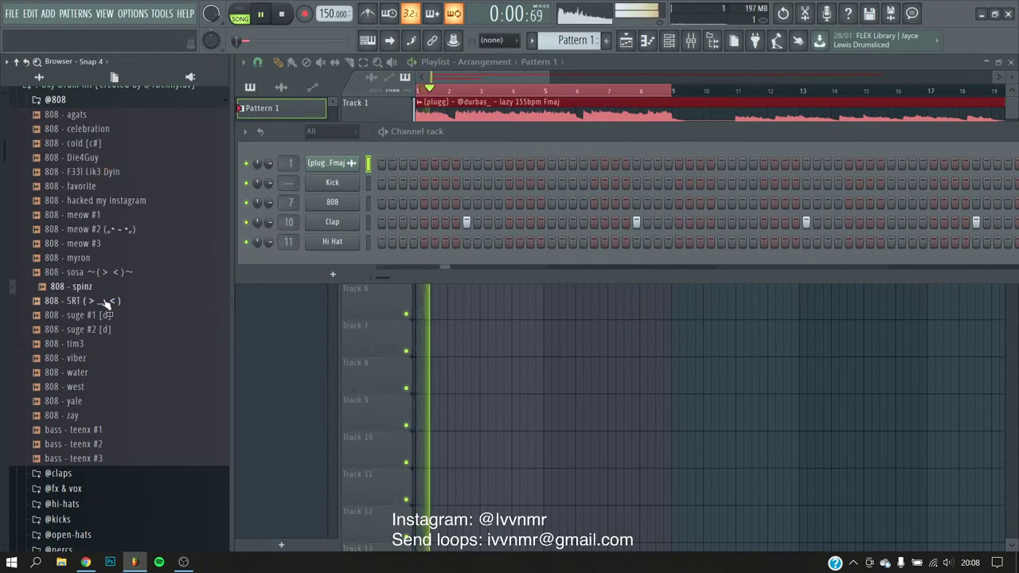
click(87, 329)
click(91, 300)
click(99, 271)
click(66, 402)
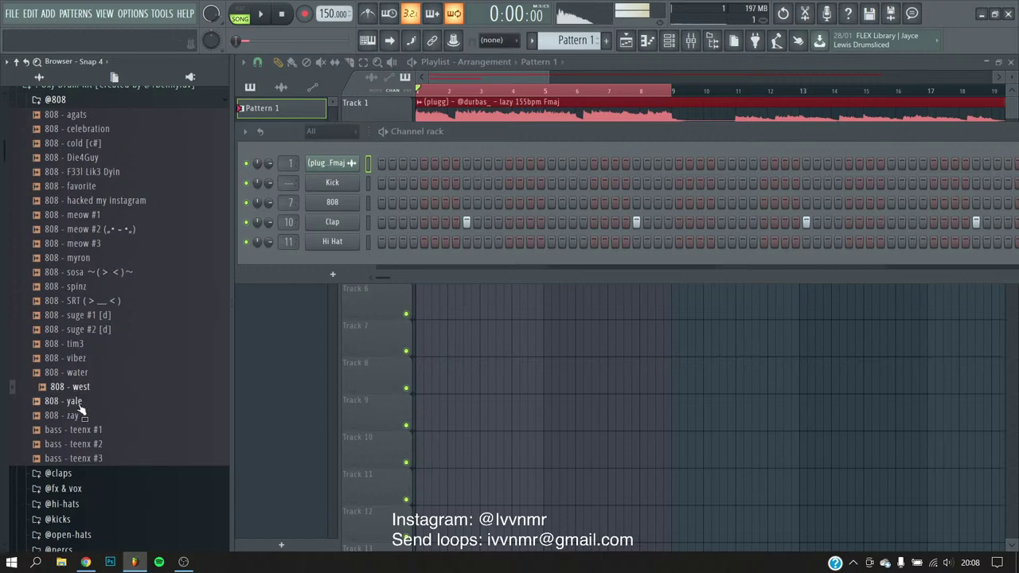
click(79, 416)
scroll(87, 402, down, 15)
- Audition 808s in the pluggnb drum kit and load the drank method 808 sample into the 808 channel
key(space)
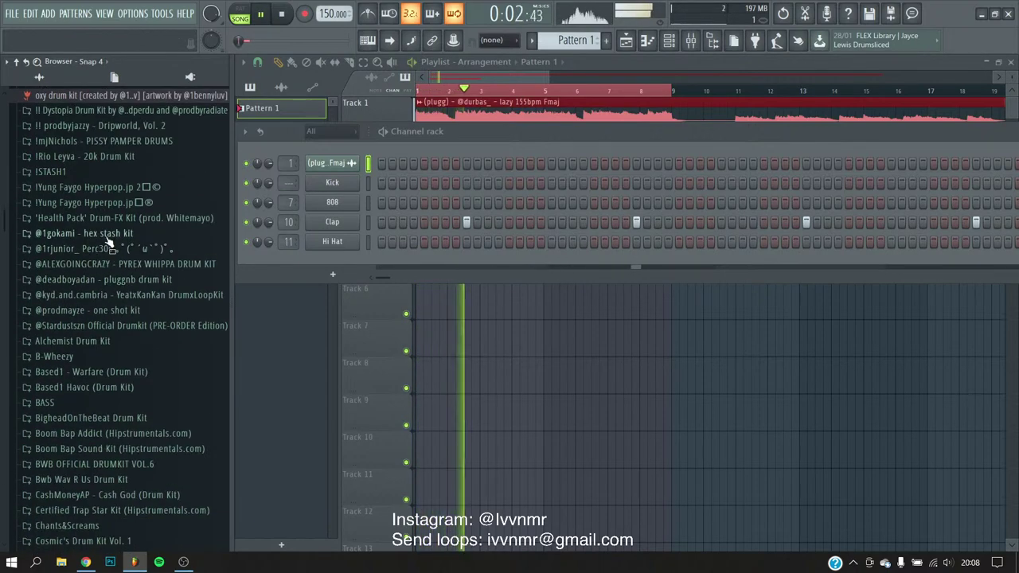
click(104, 295)
key(space)
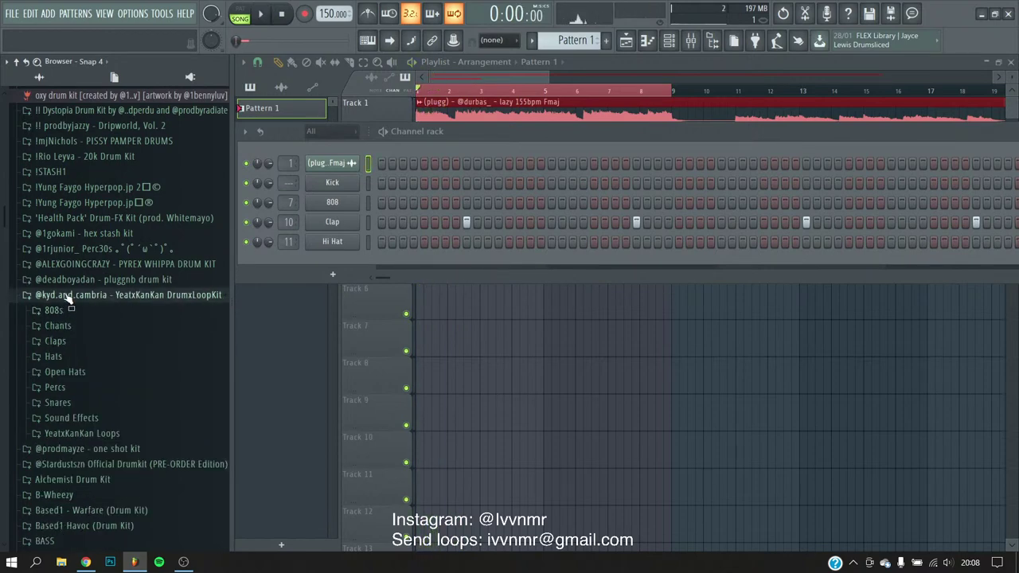
click(75, 280)
click(55, 296)
click(83, 254)
click(68, 224)
click(72, 252)
click(76, 195)
click(84, 239)
drag(86, 239, 96, 203)
- Open the piano roll of the drank method 808 and audition its notes against the loop to find the key
right_click(96, 203)
click(170, 231)
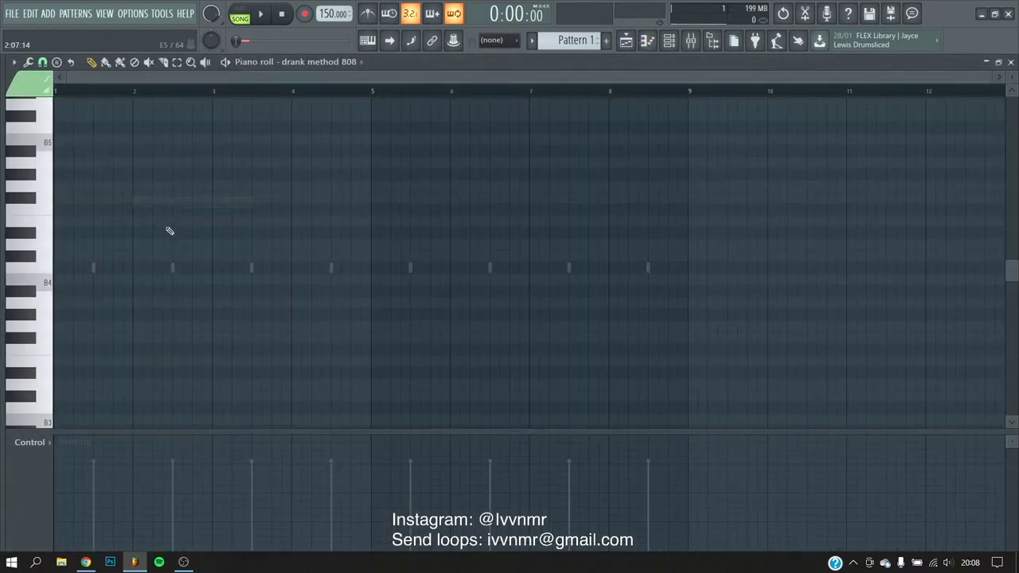
key(space)
key(space)
scroll(64, 91, up, 3)
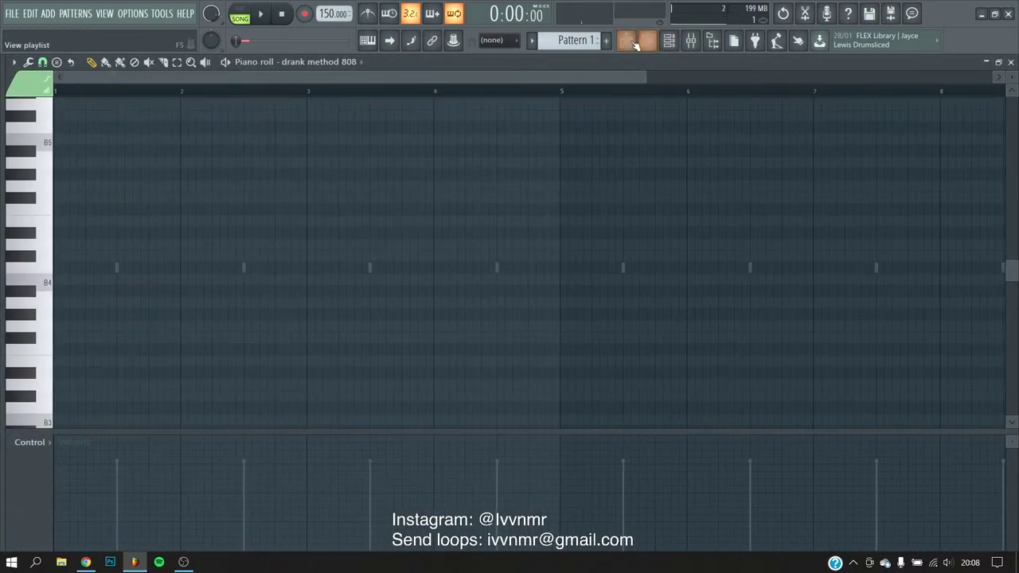
click(641, 45)
double_click(229, 189)
key(space)
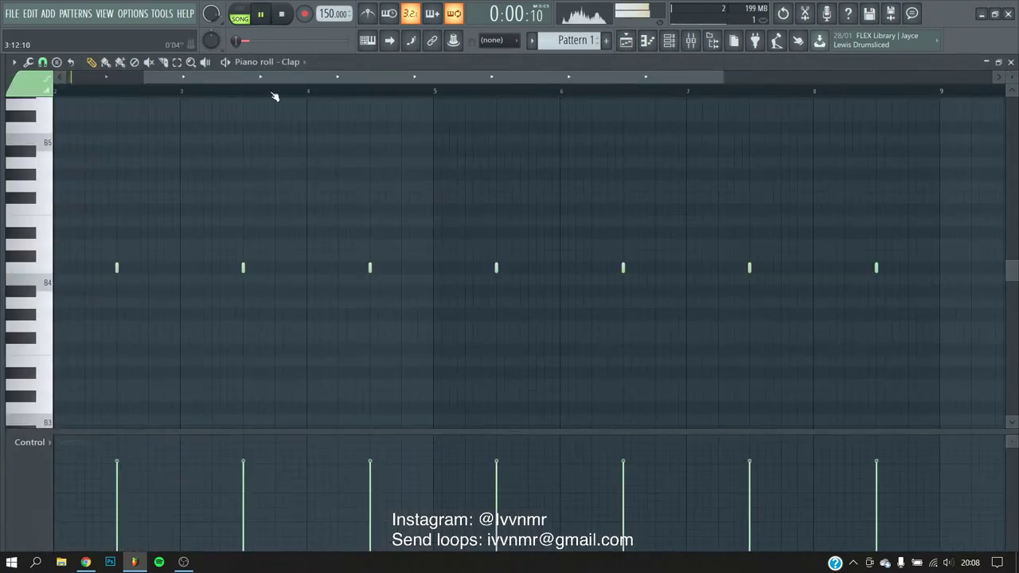
click(305, 62)
click(312, 119)
key(space)
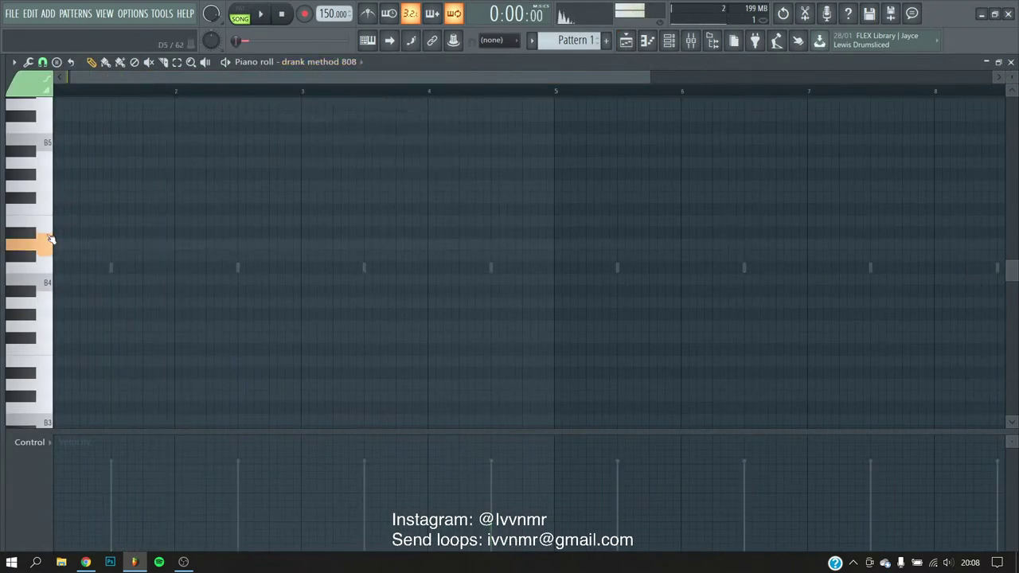
- Check the plugg loop's channel settings in the playlist and reopen Pattern 1 in the piano roll
key(F5)
double_click(419, 119)
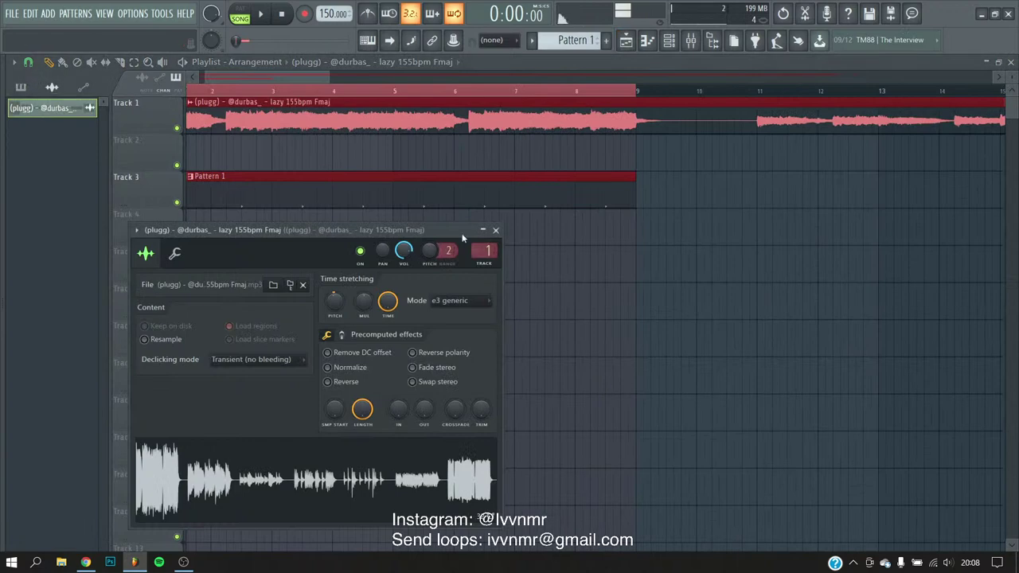
click(495, 230)
double_click(400, 183)
scroll(349, 74, down, 3)
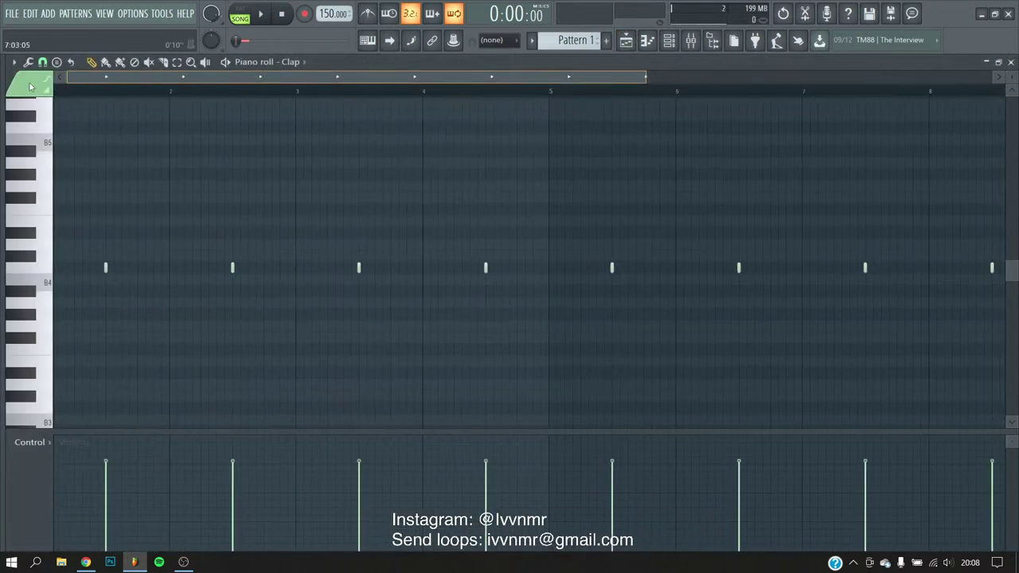
- Set the piano roll's scale highlighting root note to E
click(14, 63)
mouse_move(32, 135)
mouse_move(133, 147)
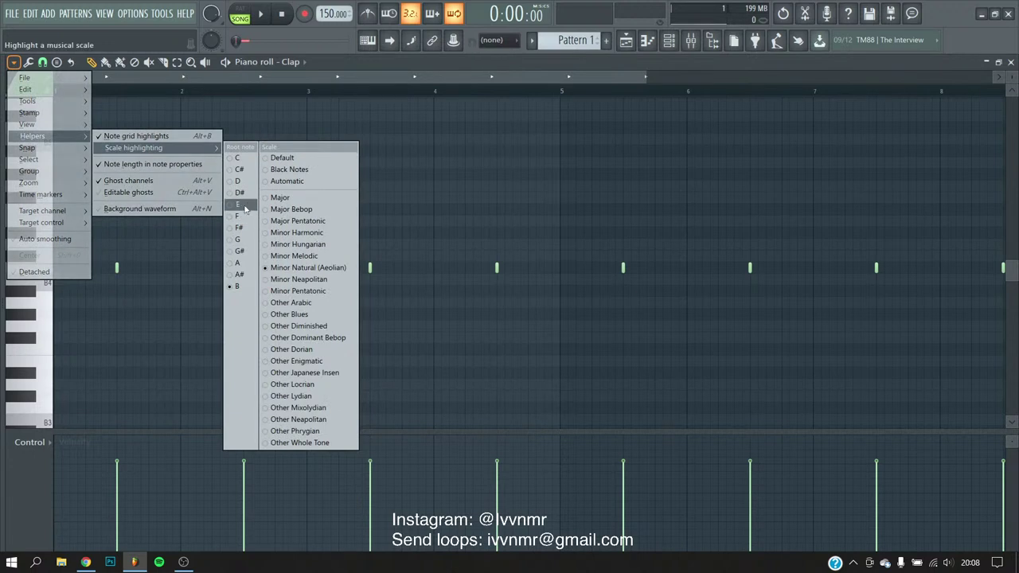
click(239, 204)
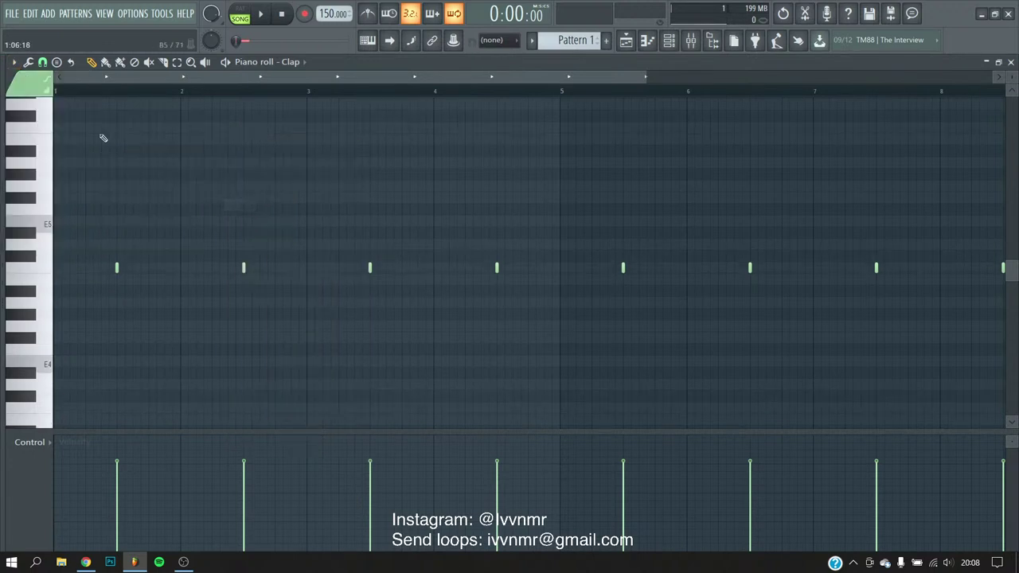
click(16, 63)
mouse_move(32, 136)
mouse_move(133, 147)
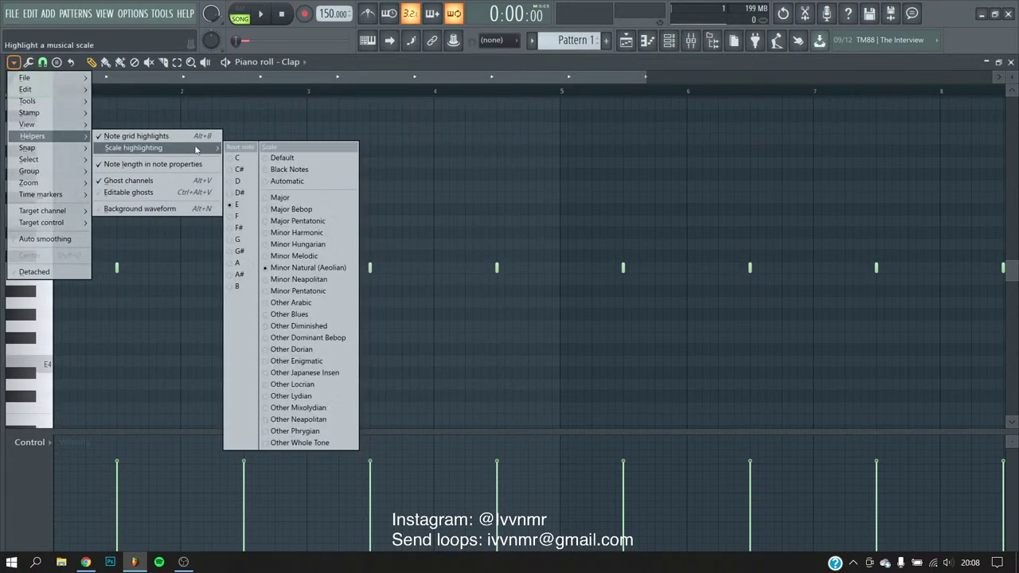
click(287, 88)
- Place an E5 note for the drank method 808 at the start of bar 1 and check its sampler settings during playback
click(303, 61)
click(318, 121)
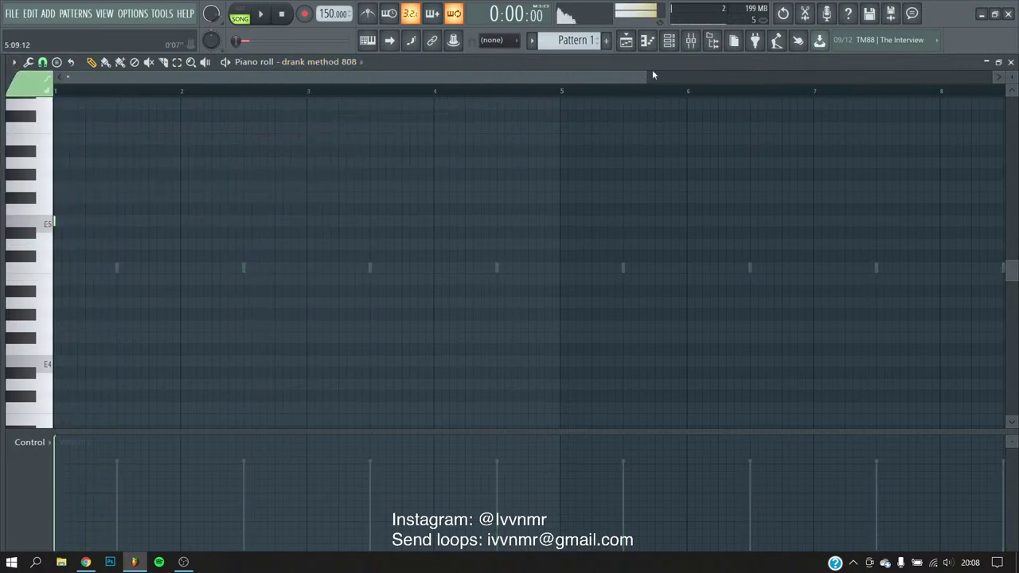
key(F6)
click(169, 221)
key(space)
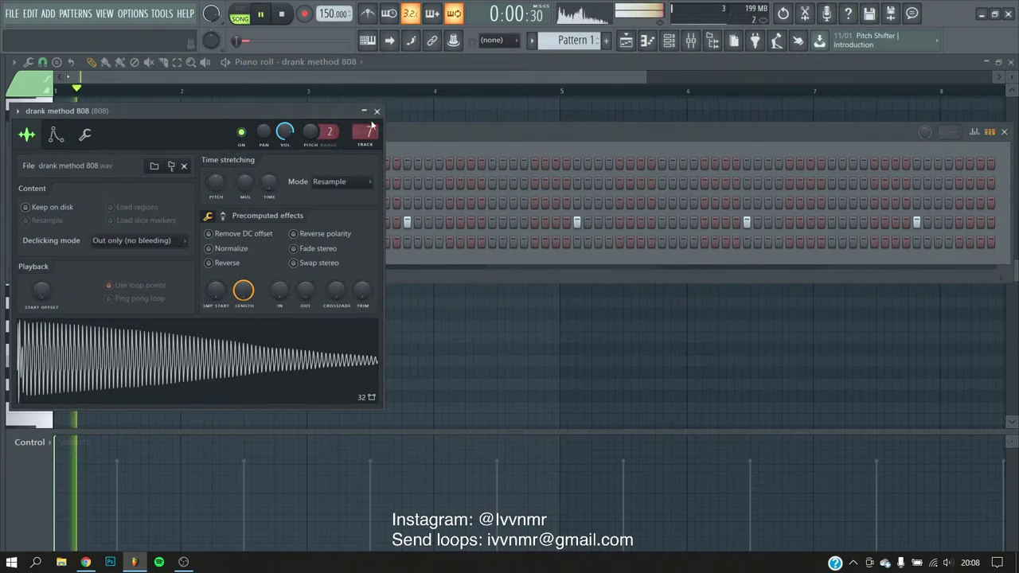
key(Escape)
- Add two more E5 notes to the drank method 808 within bar 1 and play them back with the loop
key(F6)
key(space)
key(space)
click(207, 225)
click(335, 223)
key(space)
- Raise the fade-out and trim of the drank method 808 sample and start playback to hear it
key(F6)
right_click(123, 205)
click(117, 256)
click(103, 202)
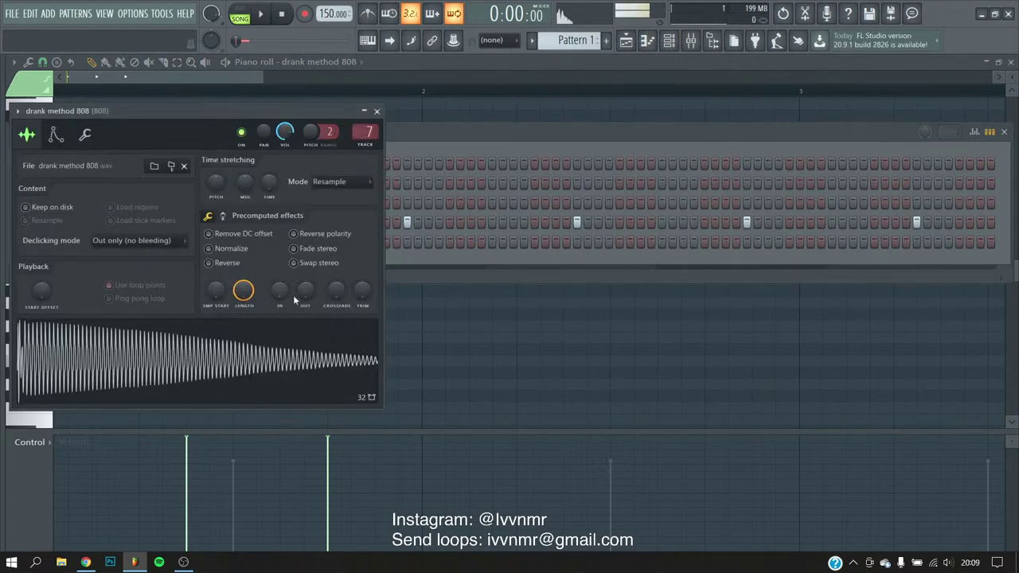
drag(296, 301, 296, 270)
key(space)
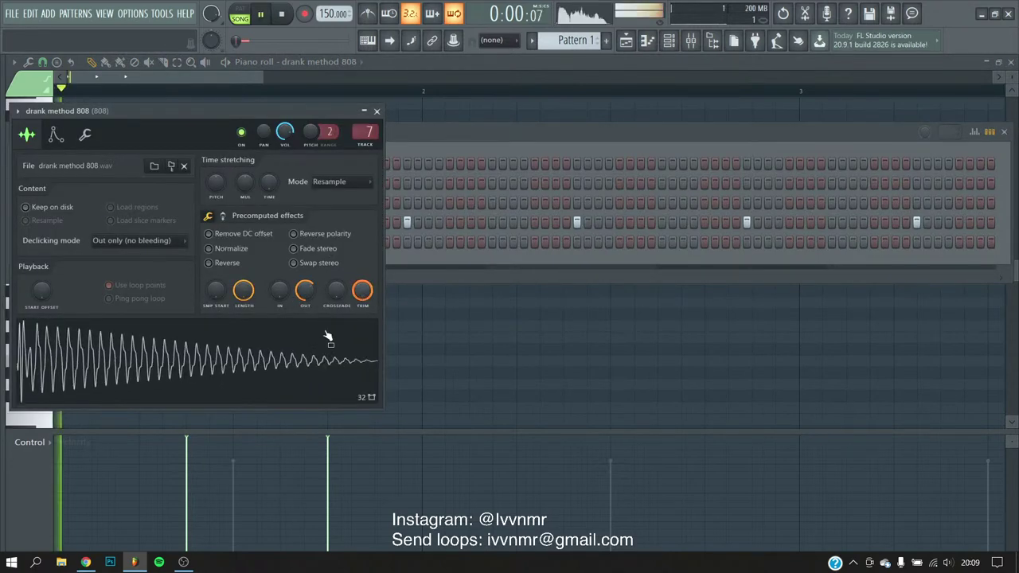
- Try an F#5 note for the drank method 808 in the second half of bar 2 and play it with the loop
click(211, 75)
scroll(431, 201, right, 1)
click(446, 198)
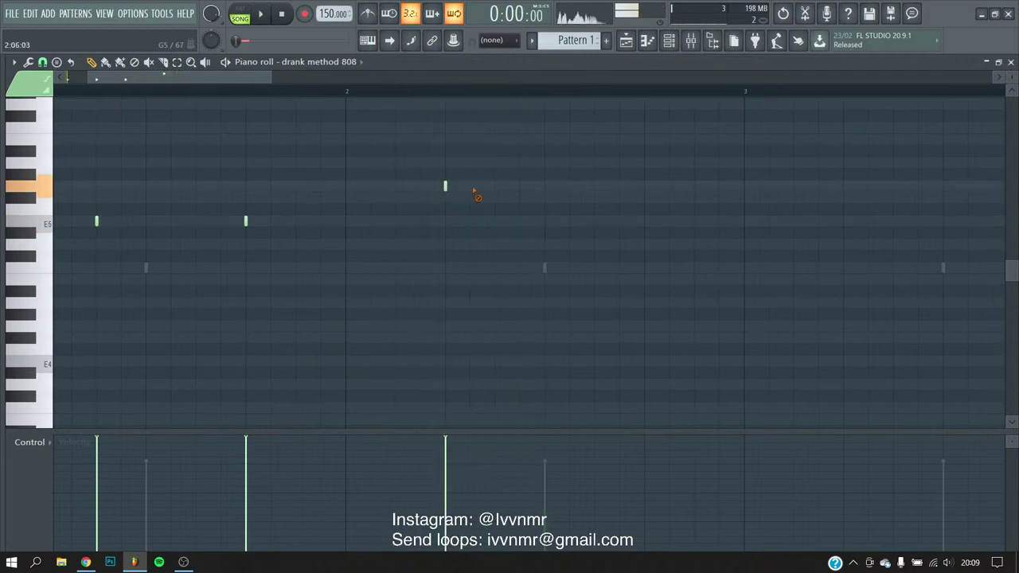
scroll(448, 196, down, 1)
scroll(371, 262, down, 1)
scroll(287, 246, up, 3)
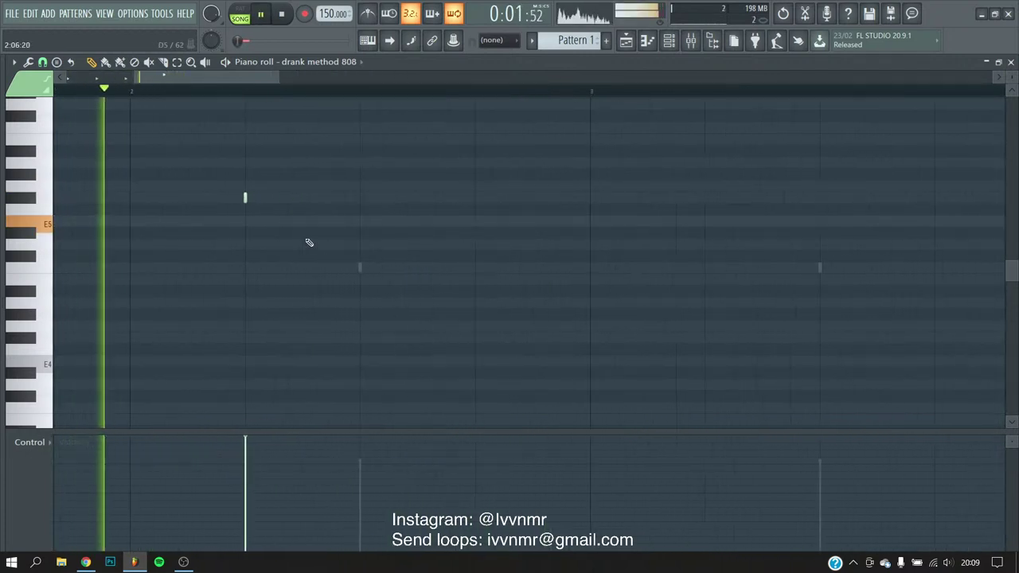
click(432, 199)
key(space)
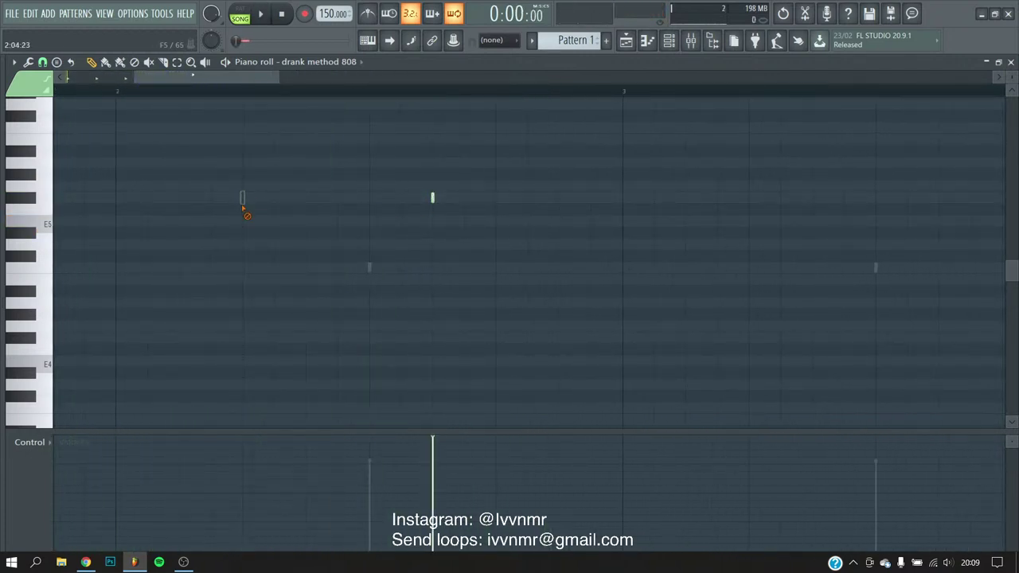
- Try an E6 note for the 808 on beat 2 of bar 2 in place of the F#5 note
scroll(323, 266, down, 3)
scroll(291, 280, up, 2)
key(space)
scroll(216, 223, down, 4)
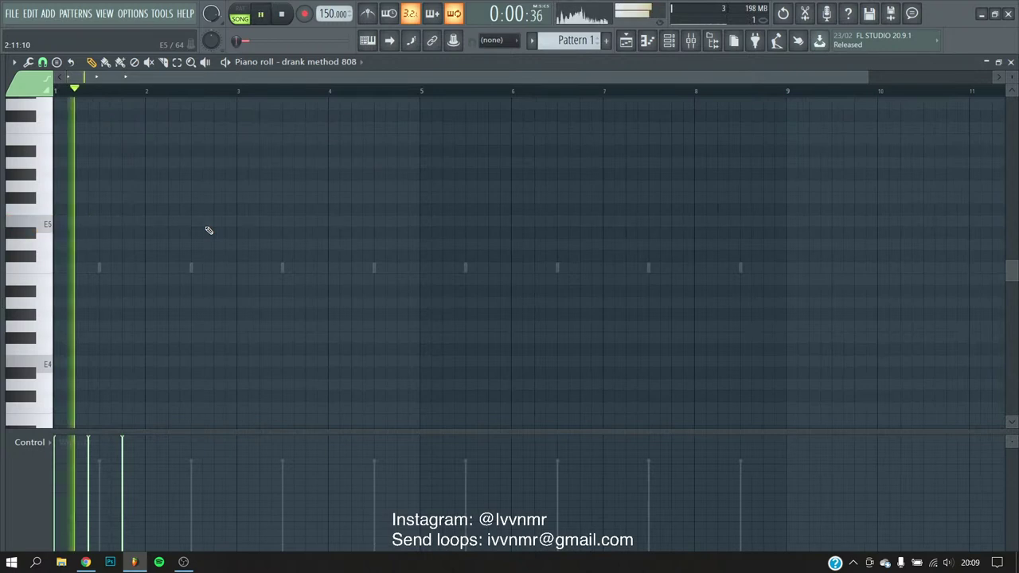
scroll(148, 236, down, 1)
scroll(119, 219, up, 3)
key(space)
key(space)
scroll(170, 230, up, 3)
click(226, 187)
key(space)
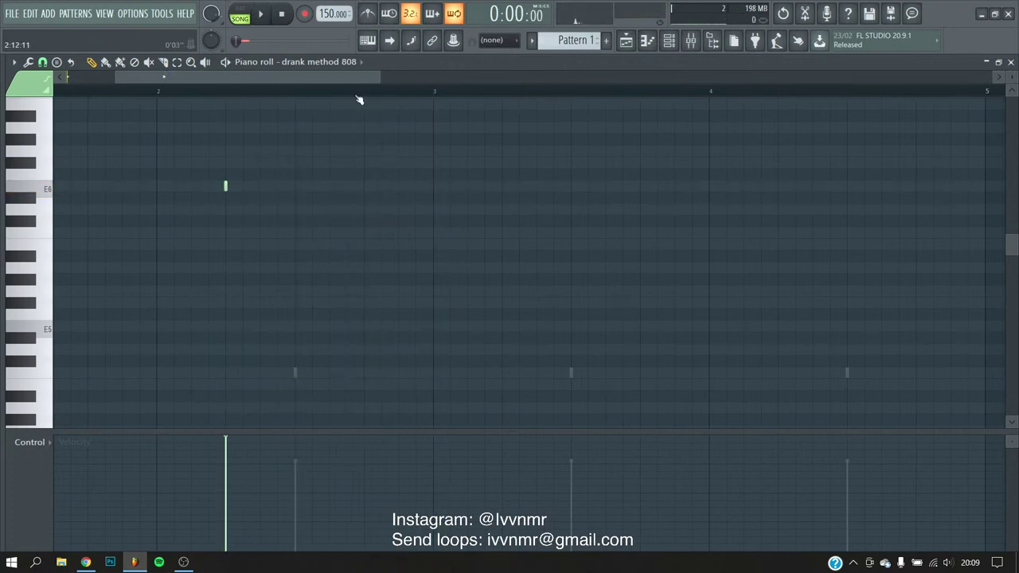
- Place an 808 note at the start of bar 3, move it down to B5 and play it with the loop
key(space)
key(space)
click(475, 184)
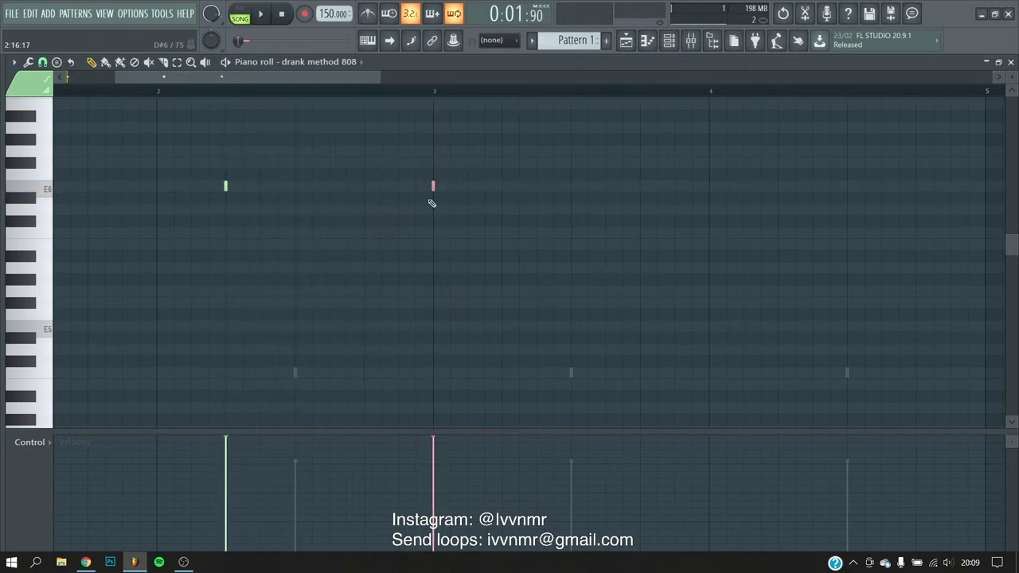
drag(431, 204, 431, 226)
key(space)
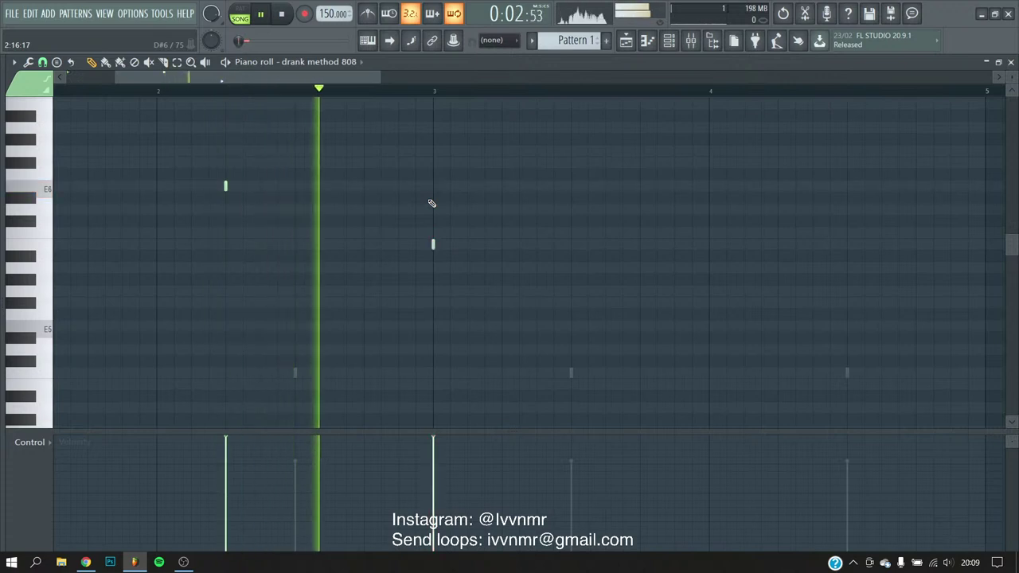
scroll(478, 266, up, 1)
key(space)
- Lower the 808 note at the start of bar 3 to G#5, checking it by playback
right_click(464, 245)
drag(339, 245, 338, 257)
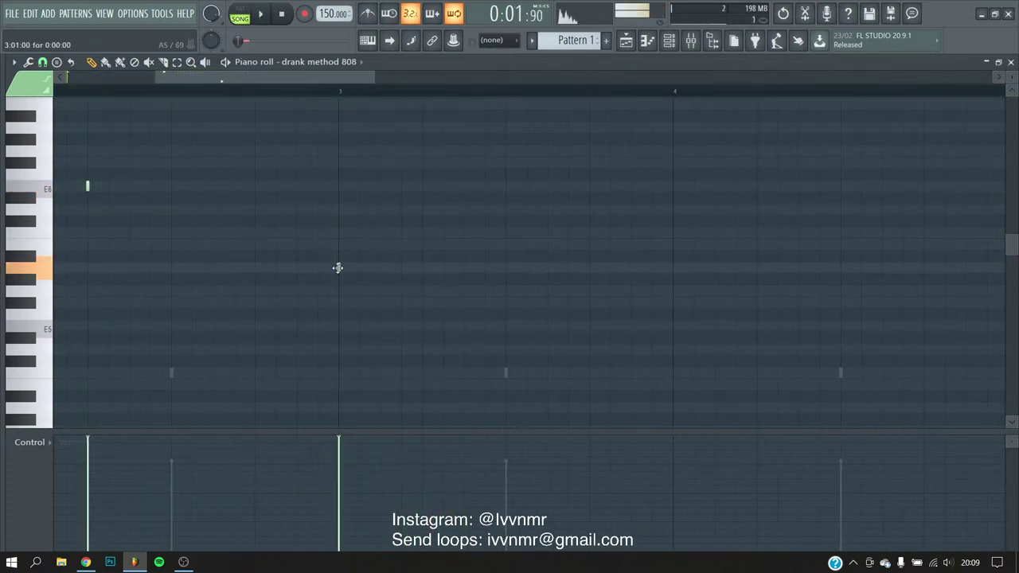
key(space)
scroll(325, 282, down, 2)
scroll(266, 286, up, 1)
click(263, 269)
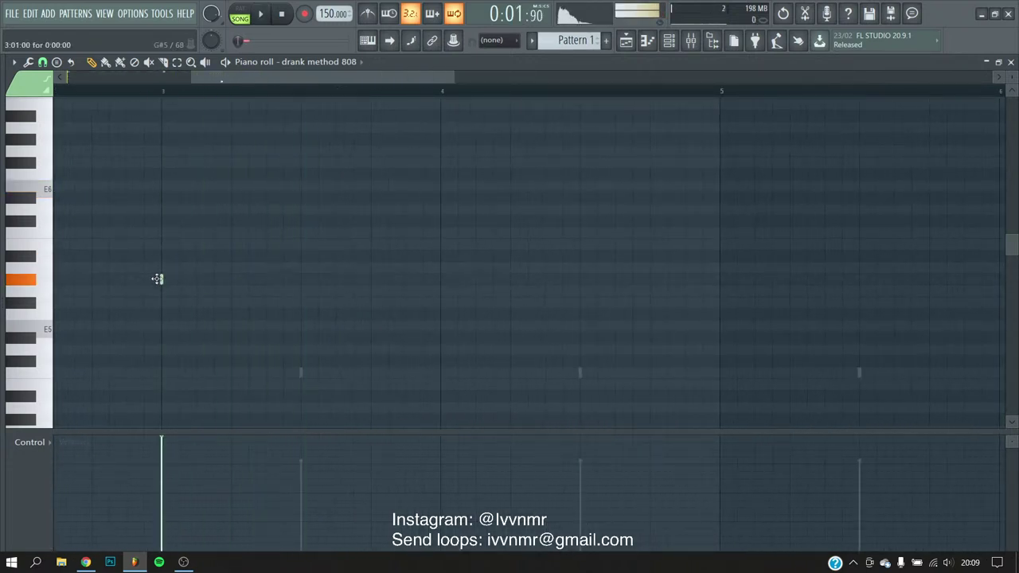
- Add 808 notes A5 and G#5 in bar 3 and A5 and C6 in bar 4, and play them back
scroll(191, 286, down, 1)
click(246, 268)
click(351, 279)
click(490, 268)
click(594, 267)
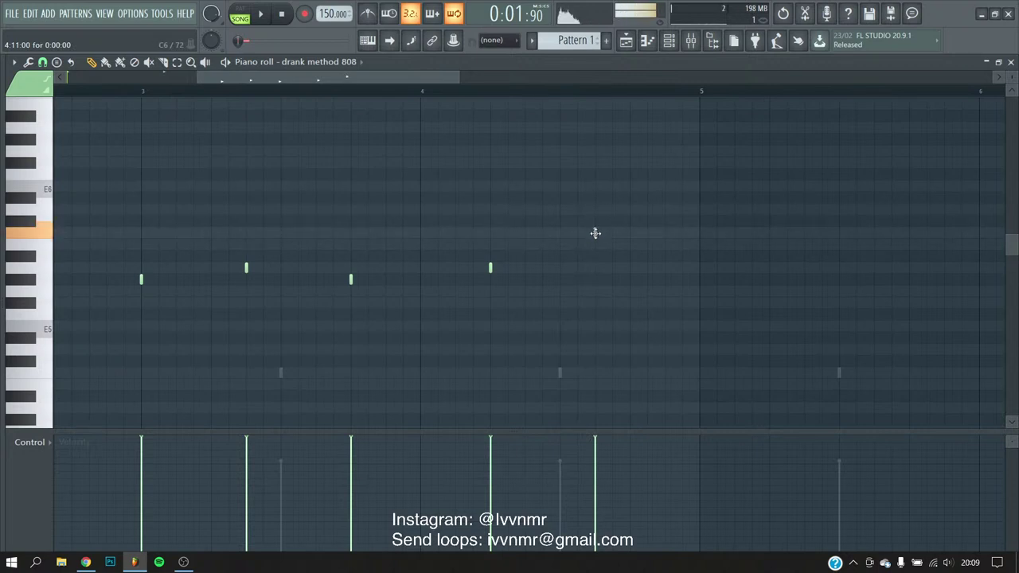
scroll(334, 255, down, 4)
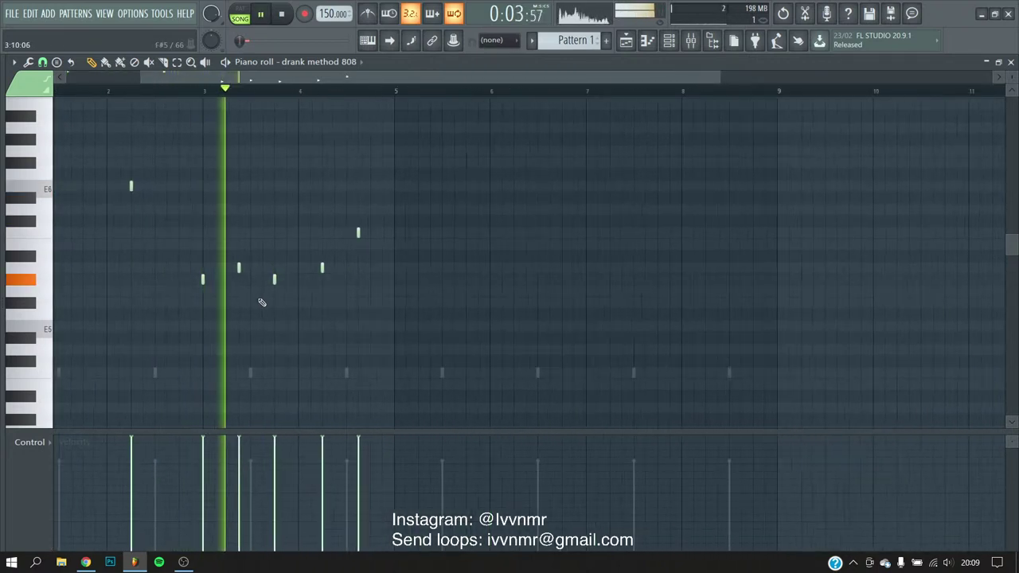
scroll(238, 275, up, 3)
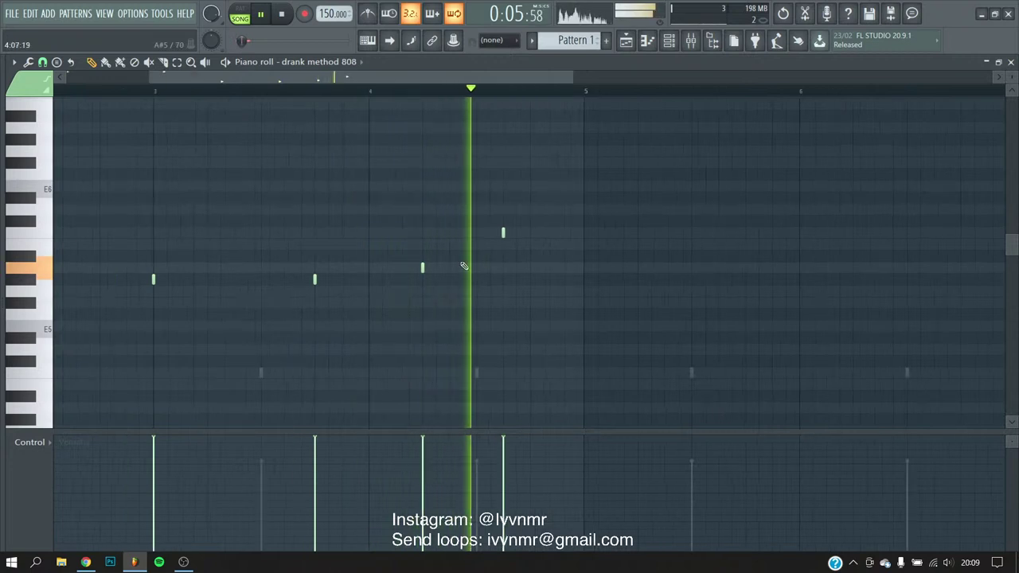
- Select all the 808 notes in bars 1 to 4 and delete them
scroll(429, 271, down, 6)
drag(404, 169, 55, 307)
scroll(261, 326, down, 1)
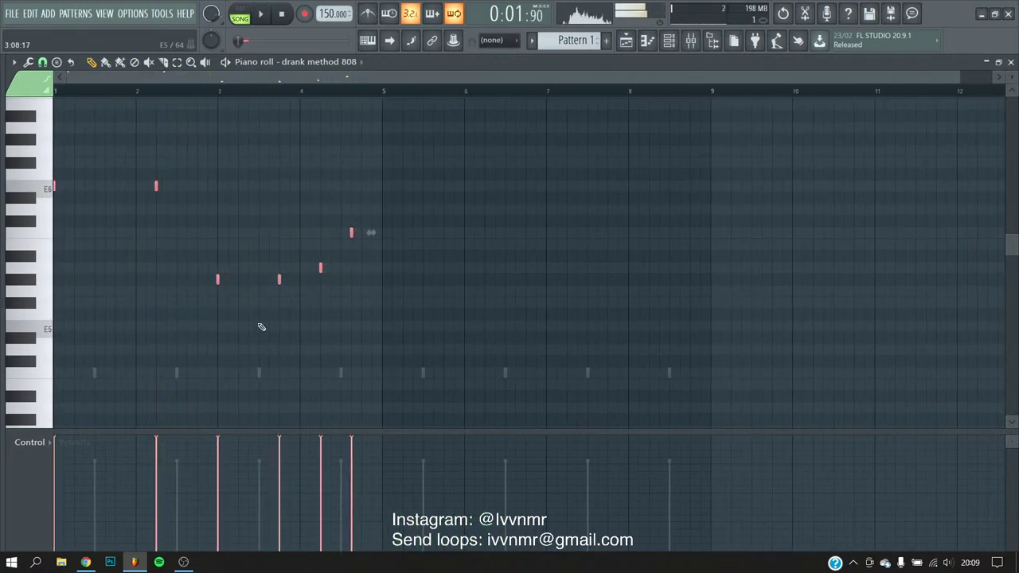
scroll(135, 231, up, 3)
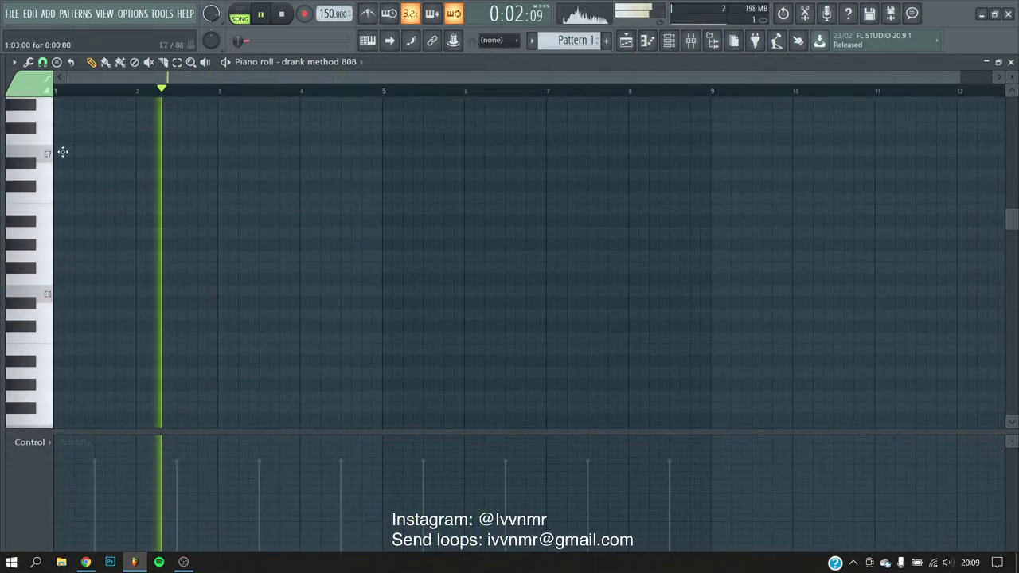
- Place new 808 notes in bar 1: one at the start, G#6 midway and A#6 on beat 4
scroll(82, 168, up, 2)
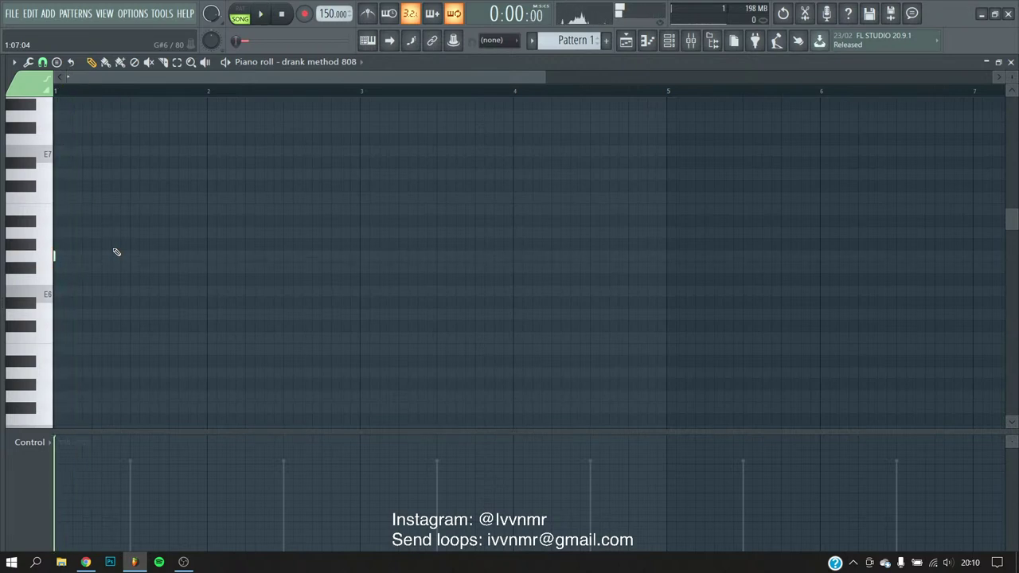
key(space)
scroll(116, 252, up, 2)
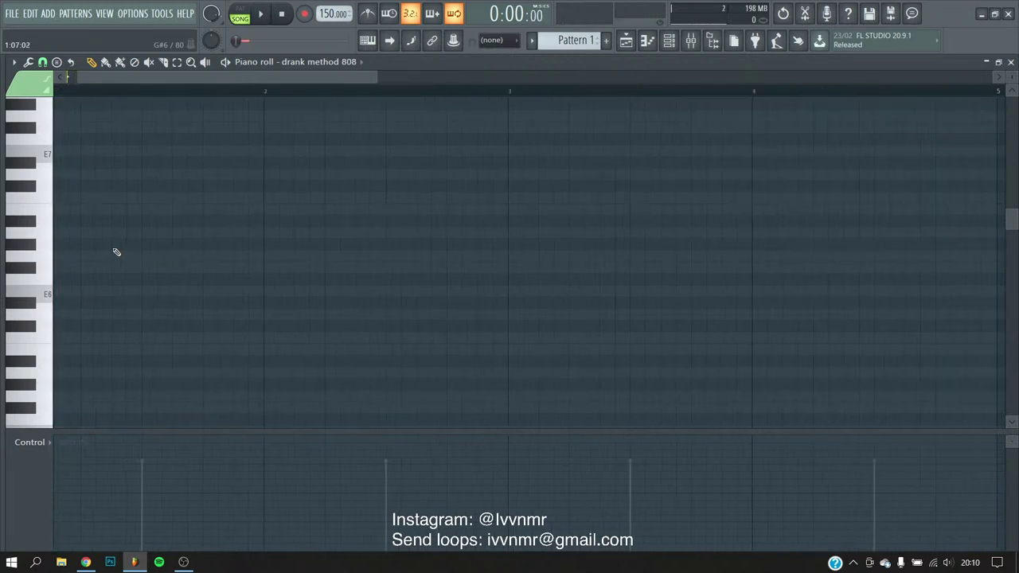
key(space)
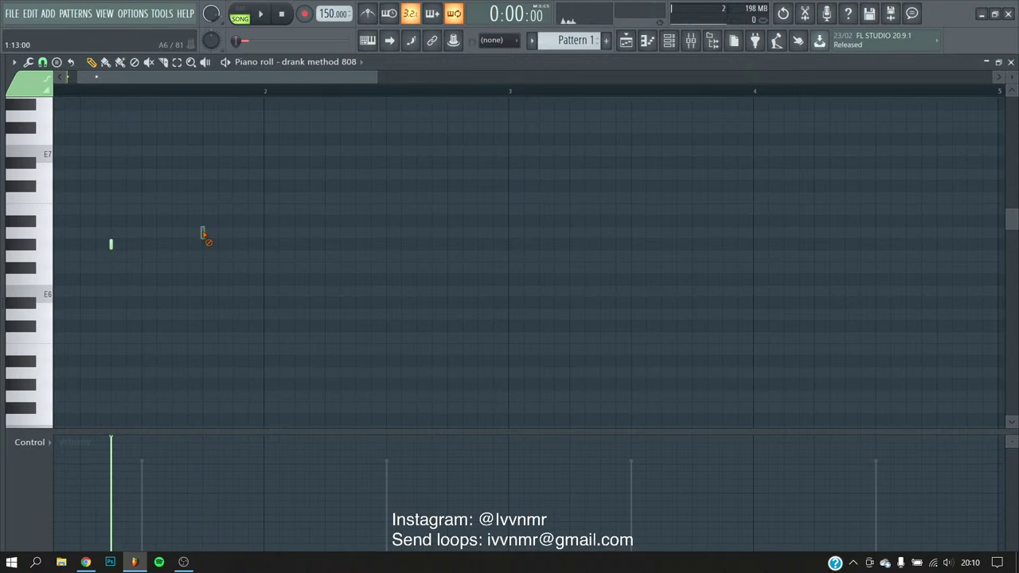
scroll(170, 257, up, 1)
key(space)
click(213, 256)
key(space)
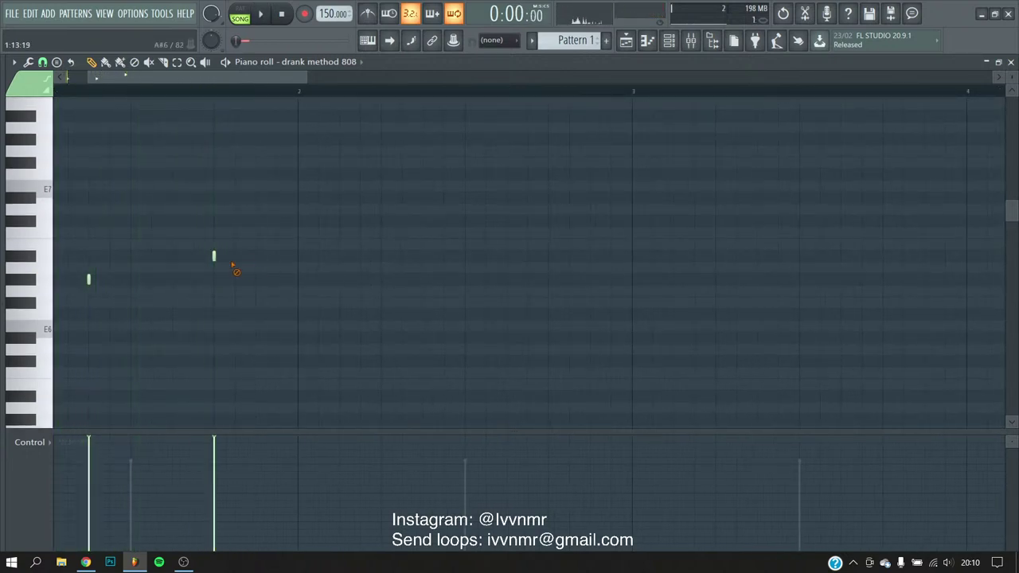
- Lower the 808 note on beat 4 of bar 1 to A6 and add two G#6 notes in bar 2
key(space)
scroll(327, 297, down, 2)
scroll(342, 263, up, 2)
click(350, 210)
click(525, 210)
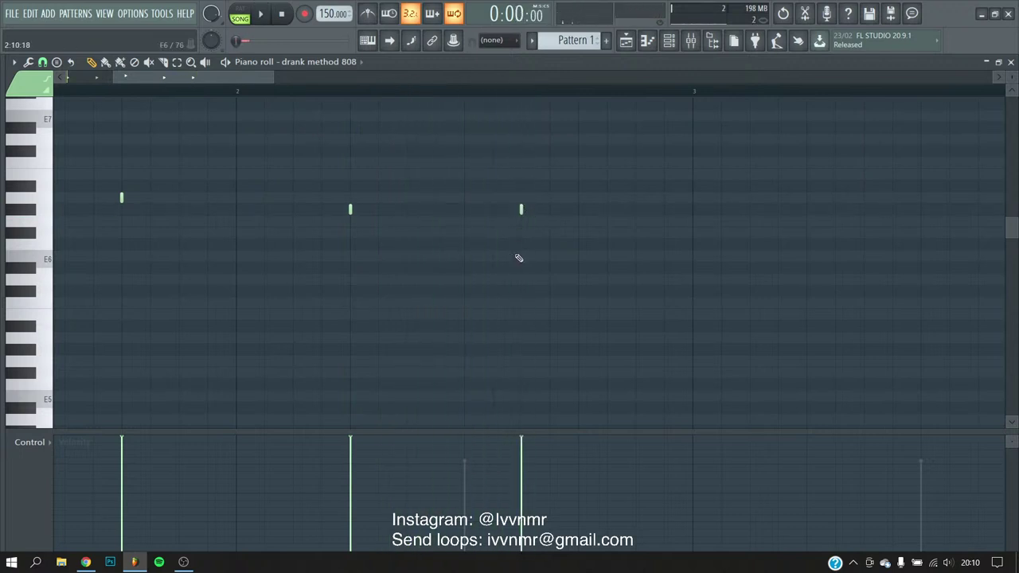
- Raise the 808 notes by an octave, add an E7 note at the start of bar 3 and play them back
key(space)
ctrl+scroll(519, 245, down, 2)
scroll(469, 298, up, 3)
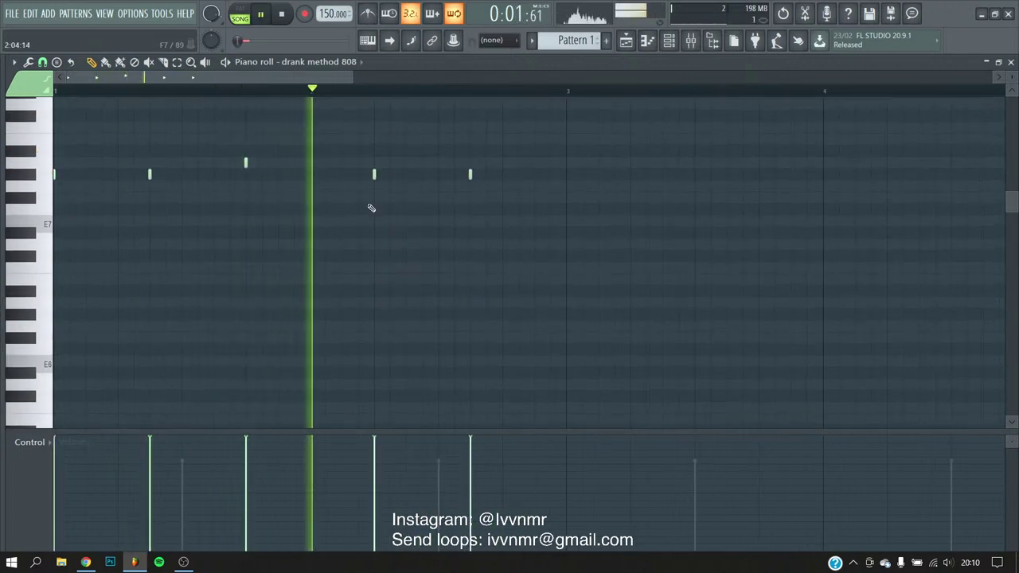
ctrl+scroll(366, 211, down, 2)
ctrl+scroll(380, 203, up, 3)
key(space)
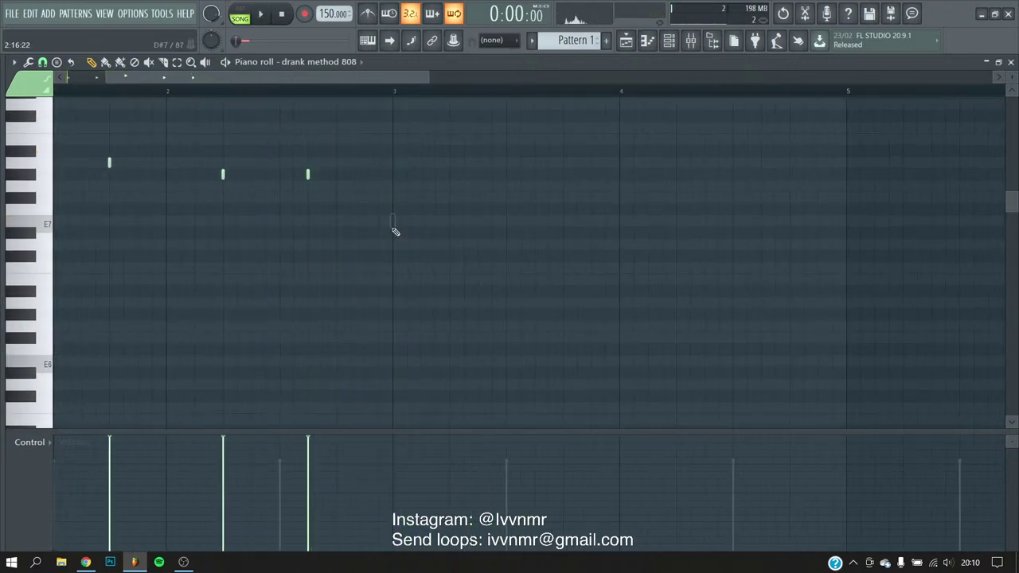
ctrl+scroll(386, 230, down, 3)
key(space)
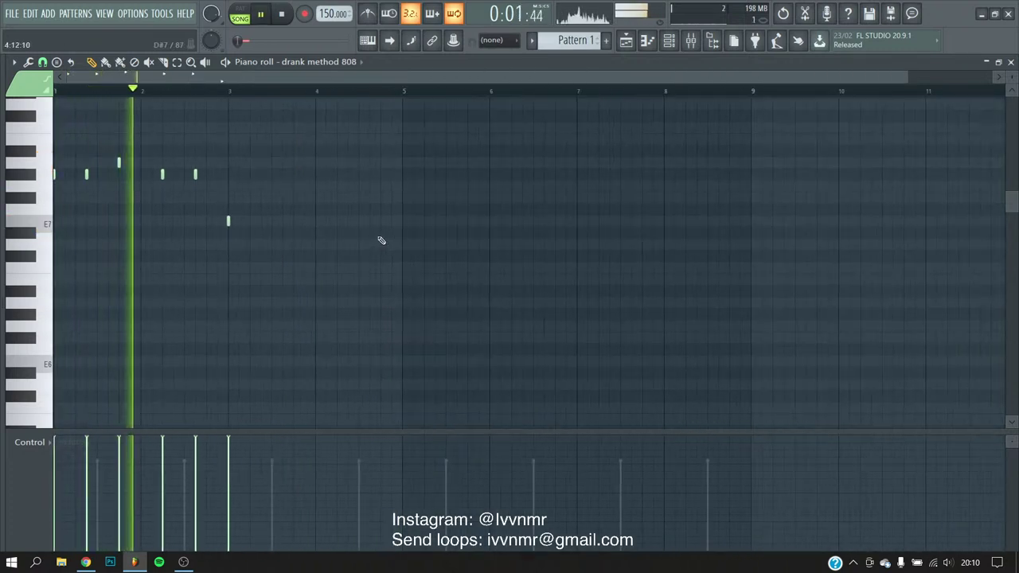
- Add an E7 808 note on beat 4 of bar 3, and C7 and C#7 notes in bar 4, during playback
ctrl+scroll(284, 302, up, 3)
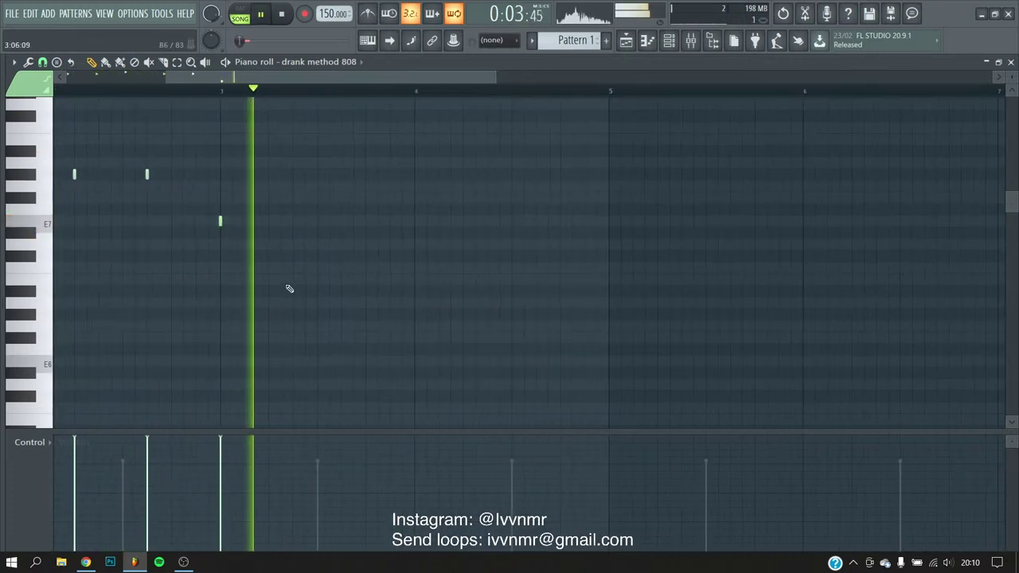
key(e)
key(q)
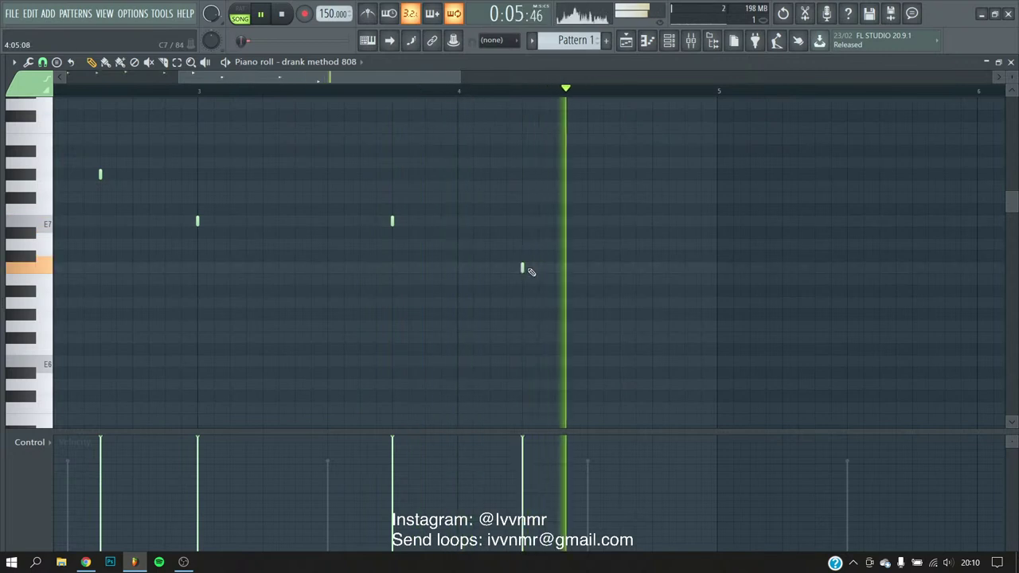
ctrl+scroll(525, 275, down, 3)
ctrl+scroll(444, 273, up, 2)
ctrl+scroll(516, 271, up, 1)
key(q)
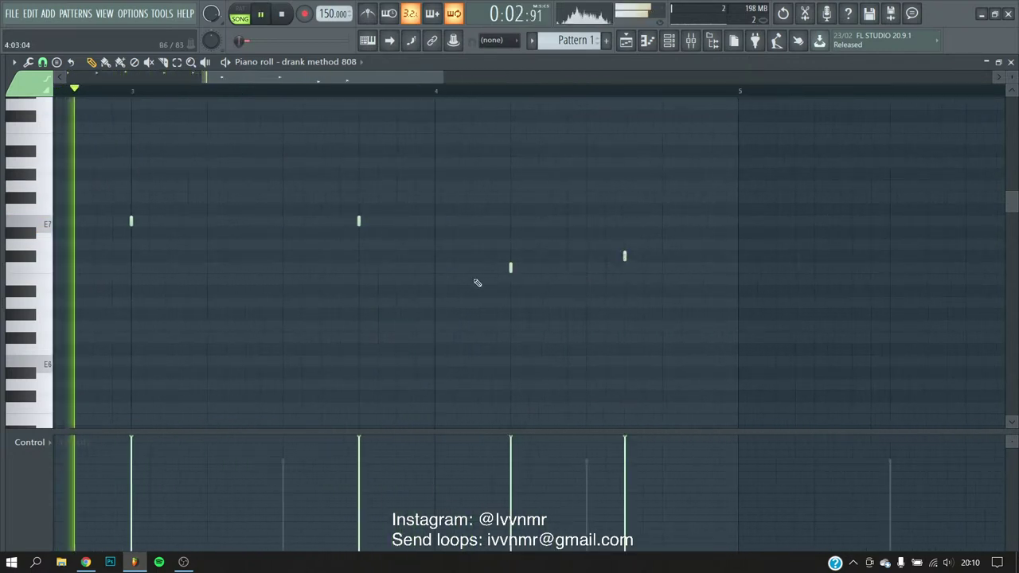
ctrl+scroll(446, 255, down, 2)
ctrl+scroll(357, 254, up, 2)
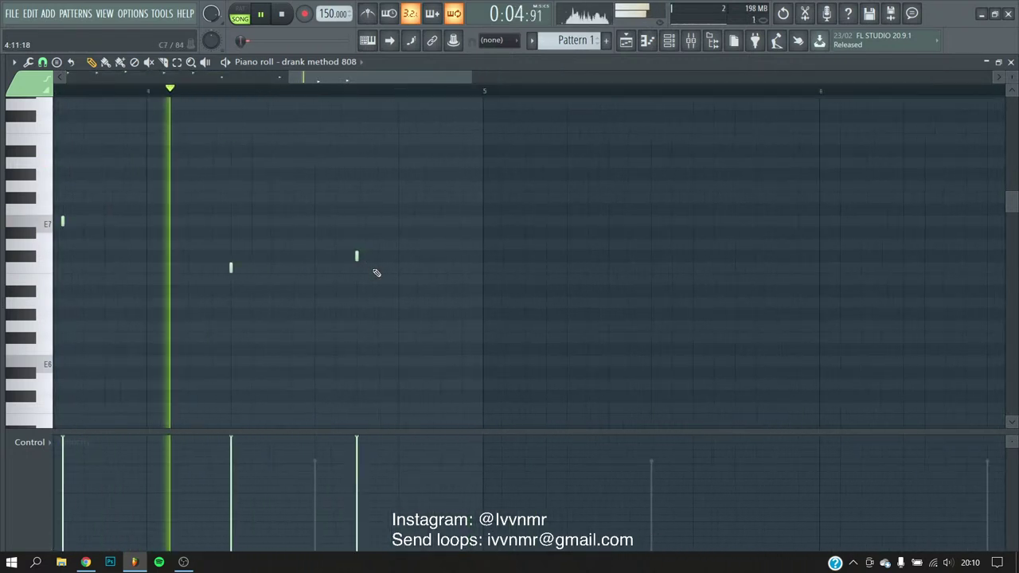
- Duplicate the four-bar 808 pattern into bars 5 to 8 and transpose all the notes down two octaves
ctrl+scroll(374, 238, down, 3)
key(ctrl+a)
key(ctrl+b)
key(ctrl+d)
key(ctrl+Down)
key(ctrl+Down)
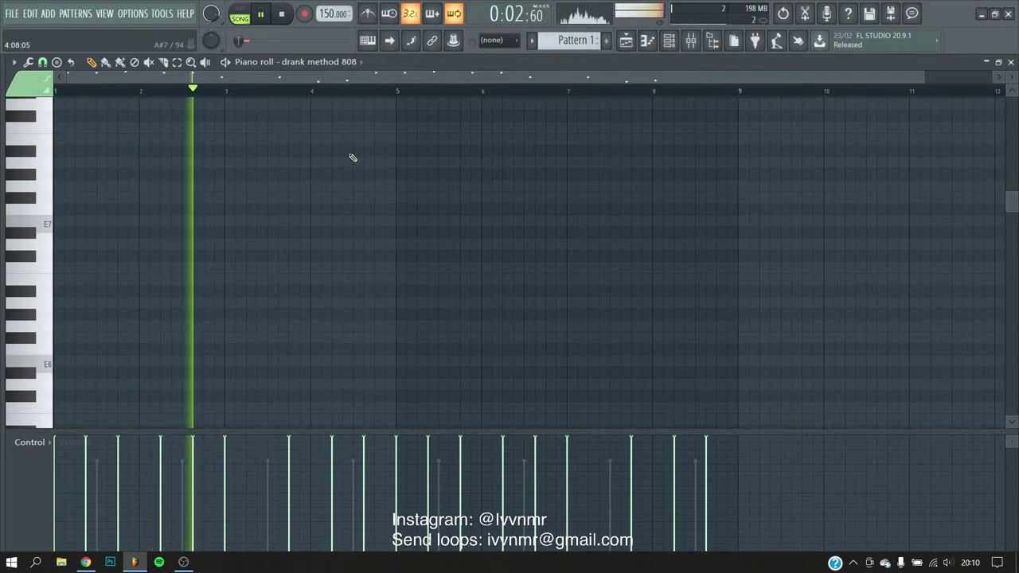
scroll(352, 158, down, 5)
- Set the drank method 808 sample's fade-out to 88% and close its sampler settings
click(647, 41)
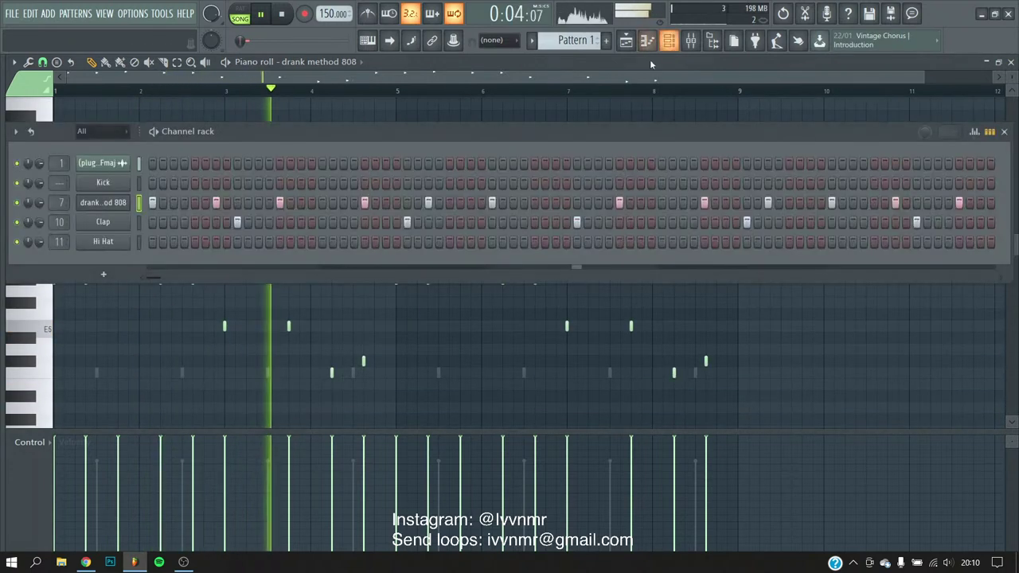
click(108, 205)
scroll(310, 295, up, 3)
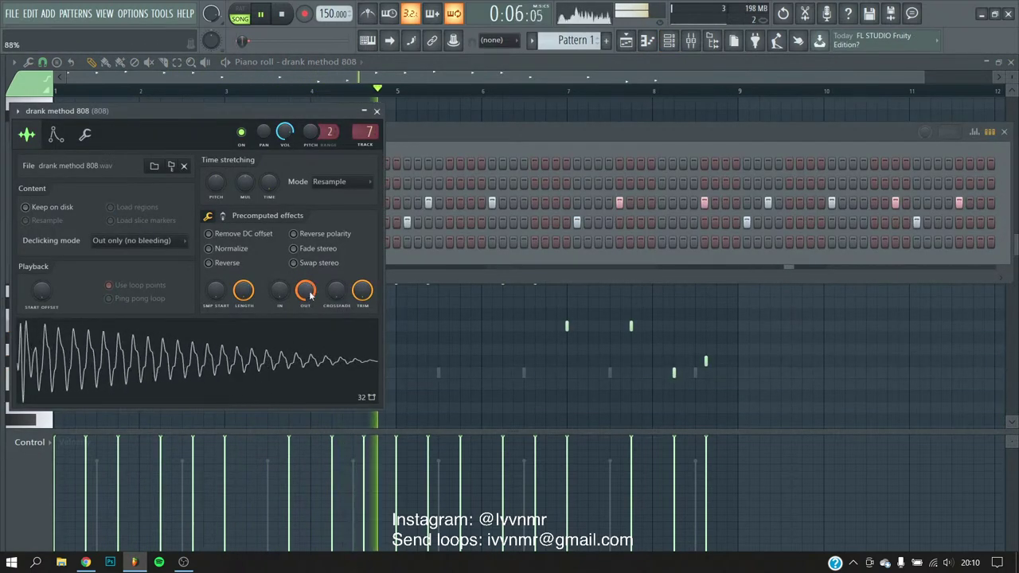
click(377, 112)
key(F6)
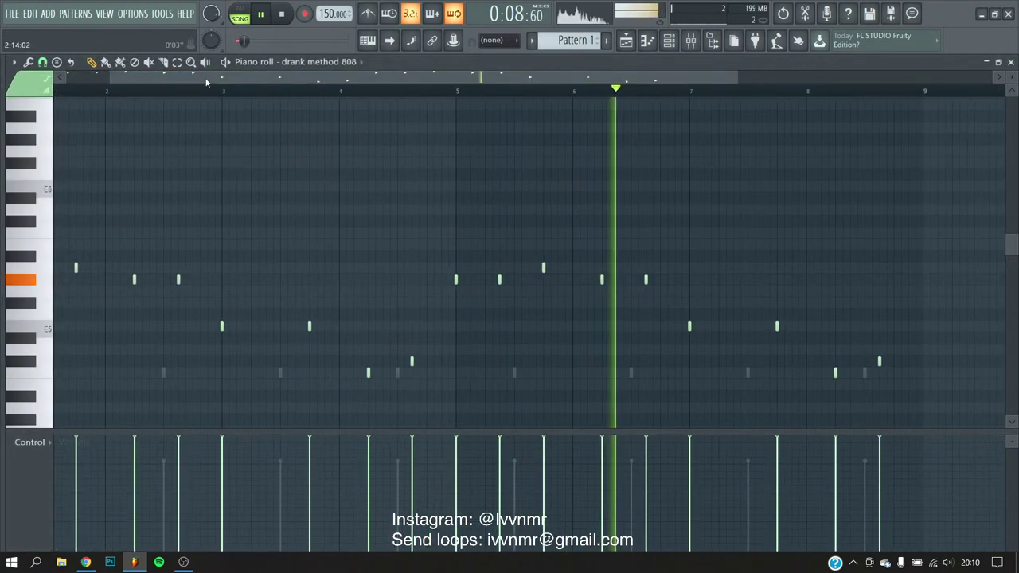
- Replace the drank method 808 sample with long sub from the pluggnb drum kit's 808s folder and play the pattern
key(F6)
key(alt+F8)
key(space)
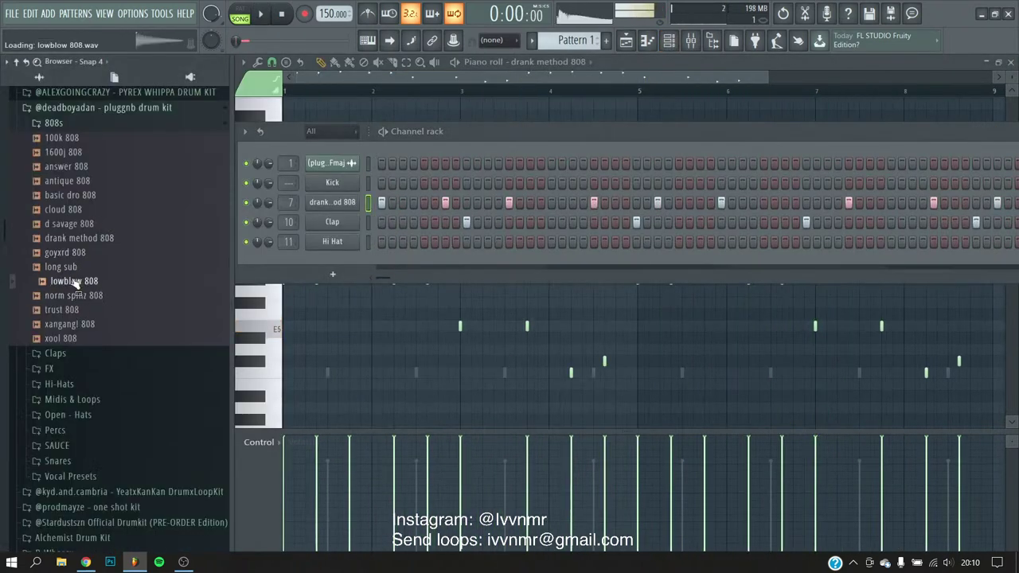
right_click(88, 271)
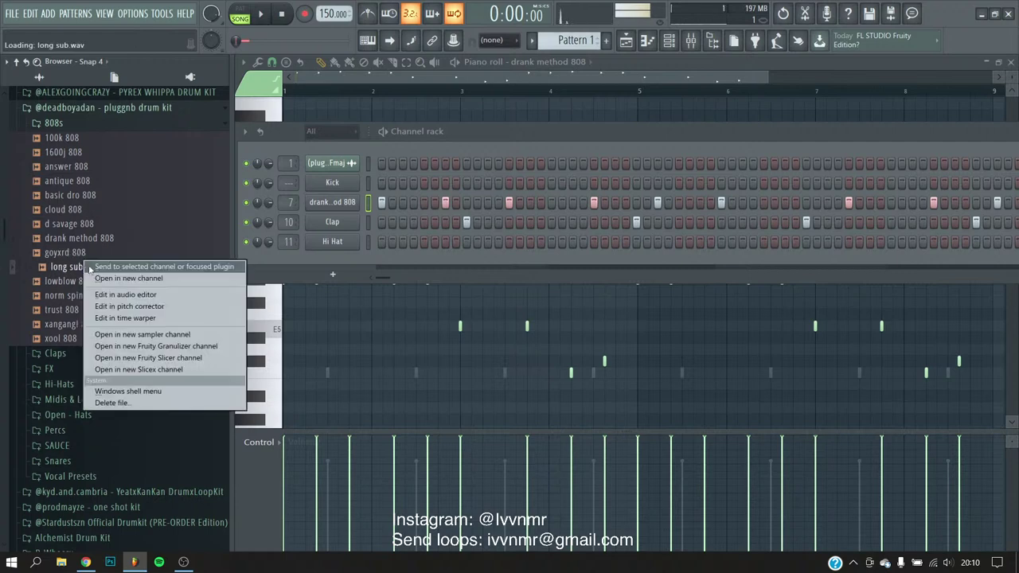
click(119, 266)
key(space)
key(alt+F8)
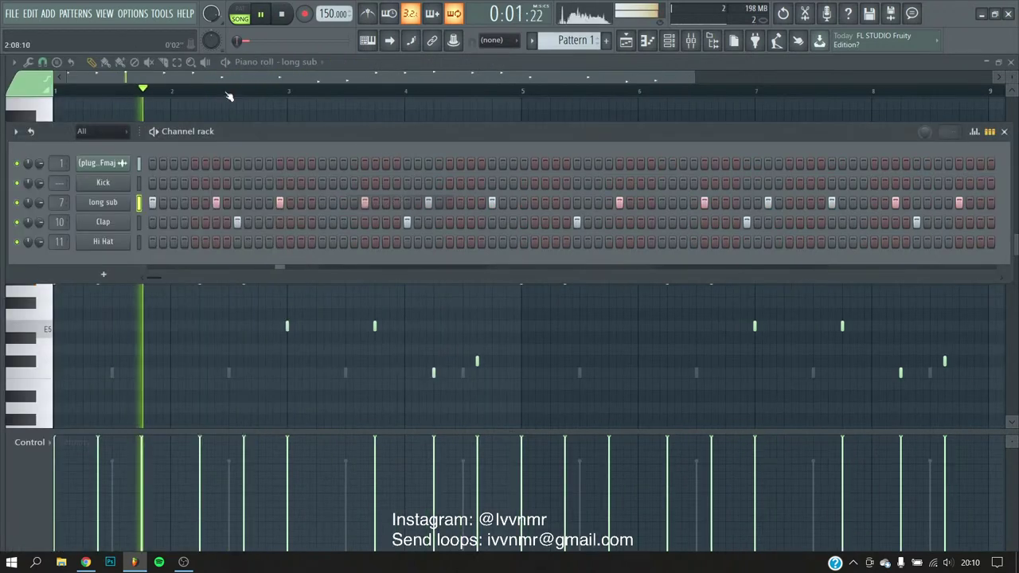
- Replace the long sub sample with norm spinz 808 from the pluggnb drum kit's 808s folder
click(105, 205)
click(363, 111)
key(space)
key(alt+F8)
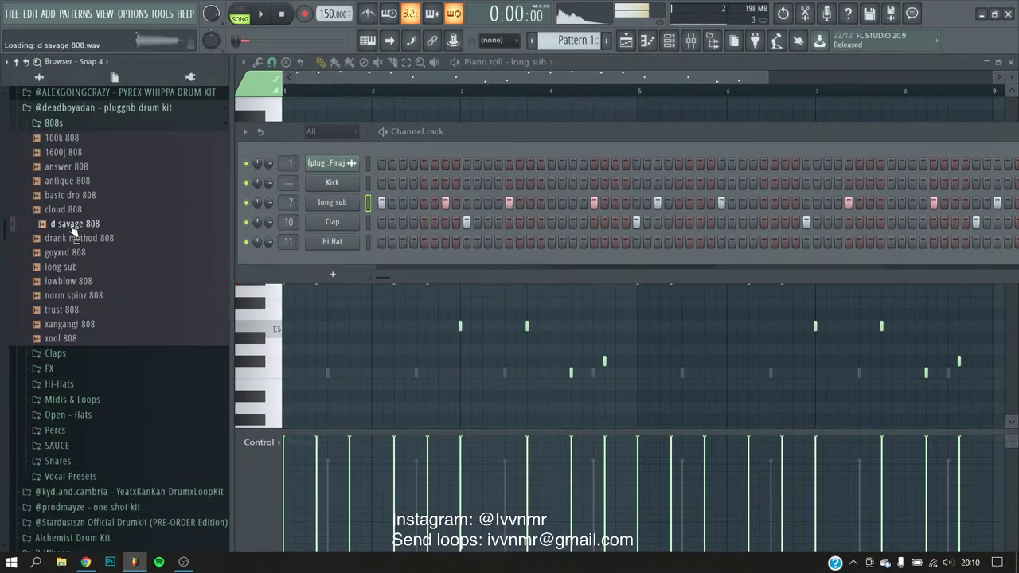
right_click(78, 295)
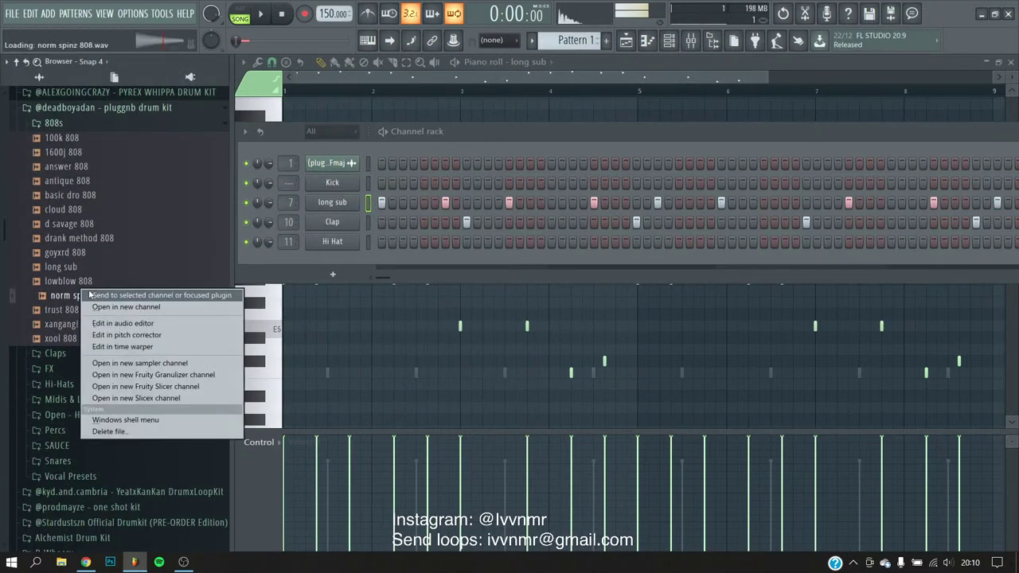
click(111, 296)
key(space)
key(alt+F8)
- Transpose all the 808 notes down one semitone during playback
key(space)
key(Down)
scroll(322, 198, down, 1)
- Add a fade-out to the norm spinz 808 sample, close its sampler settings and return to the piano roll
key(F6)
click(100, 202)
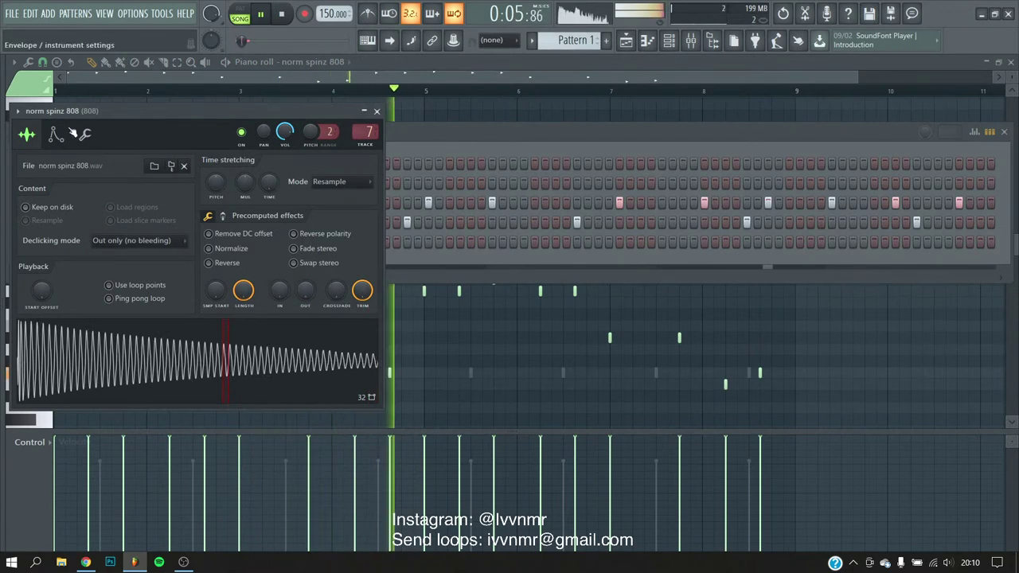
click(85, 134)
click(26, 134)
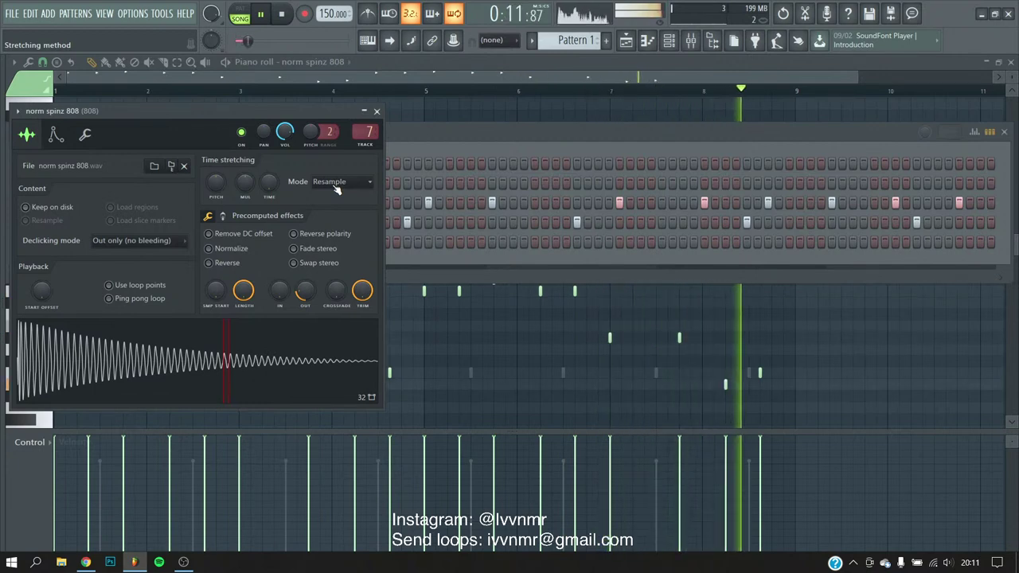
click(376, 110)
click(401, 171)
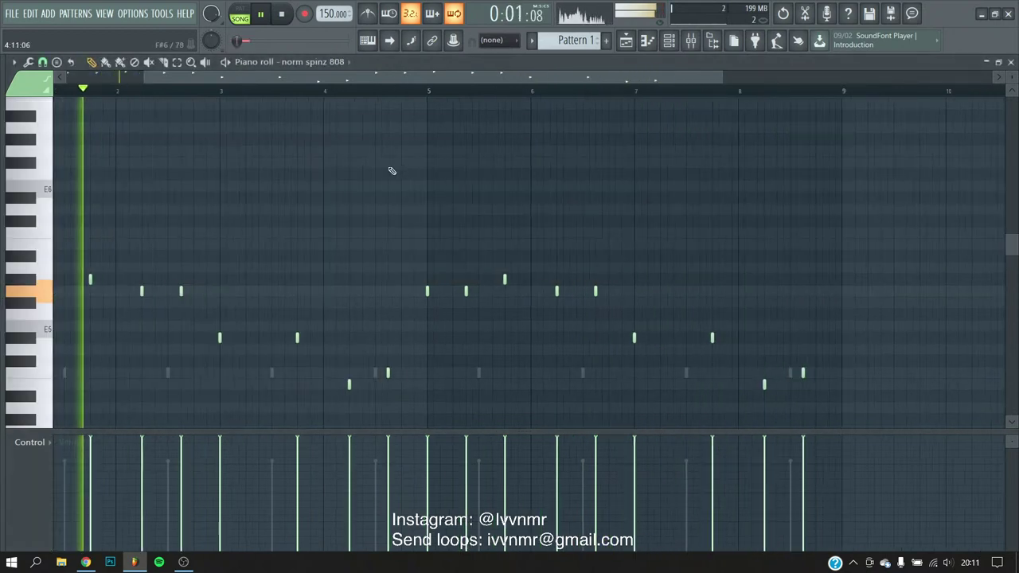
- Stop playback and delete all the notes from the 808 pattern
key(space)
key(ctrl+a)
key(Delete)
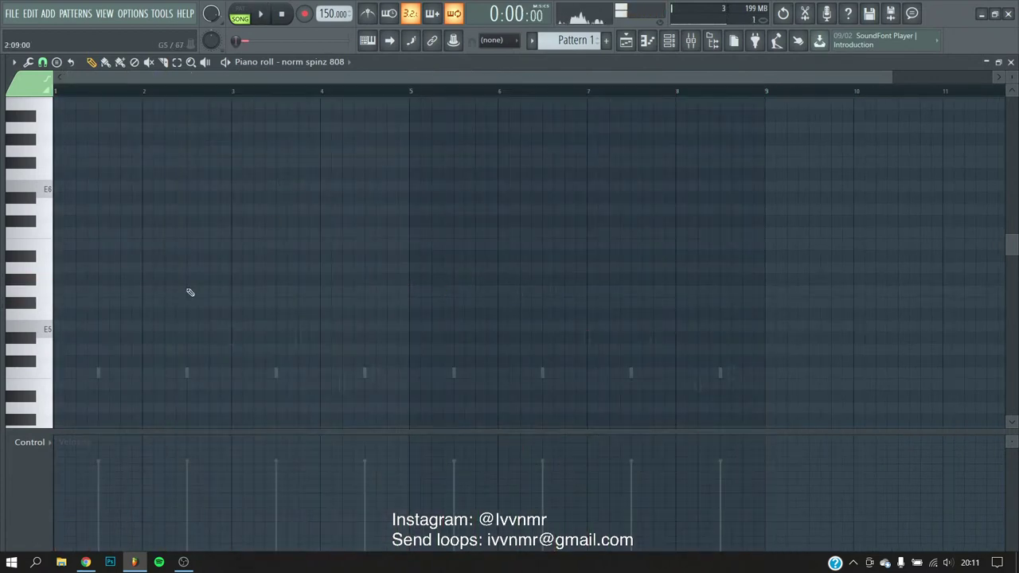
- Place F#5 808 notes at the start of bar 1 and on beat 2 of bar 2, plus a G#5 note halfway through beat 3 of bar 2
scroll(95, 319, up, 4)
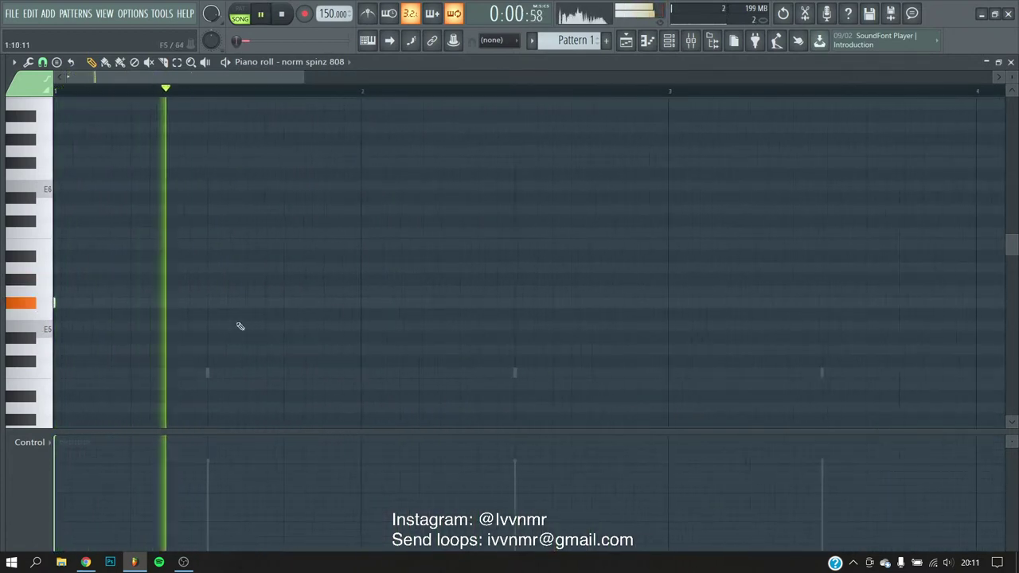
click(440, 302)
click(556, 292)
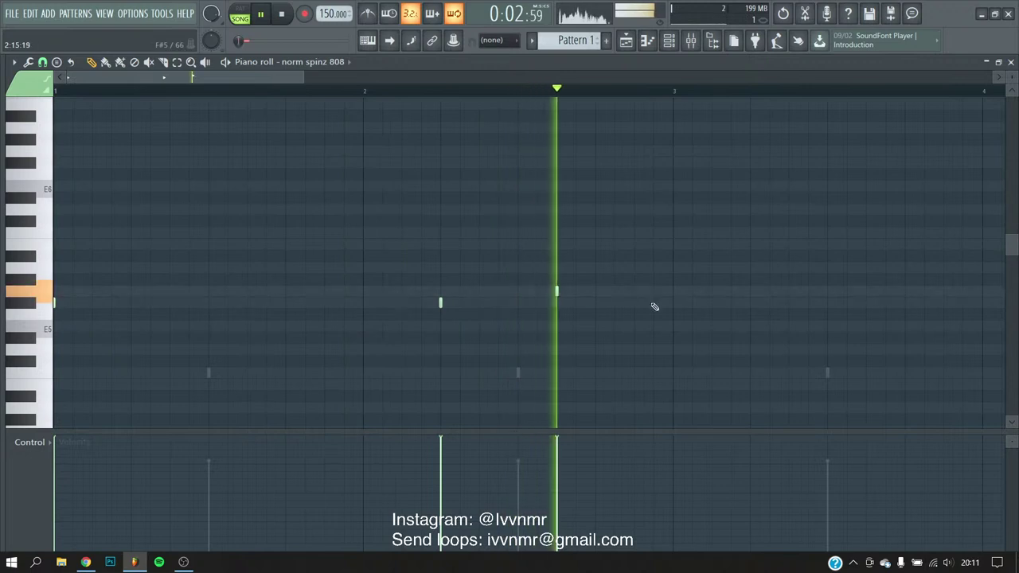
key(space)
scroll(129, 200, down, 2)
scroll(282, 275, down, 2)
scroll(340, 361, up, 3)
scroll(342, 342, up, 1)
scroll(335, 315, down, 1)
key(space)
- Try a C#5 808 note at the start of bar 3
click(325, 306)
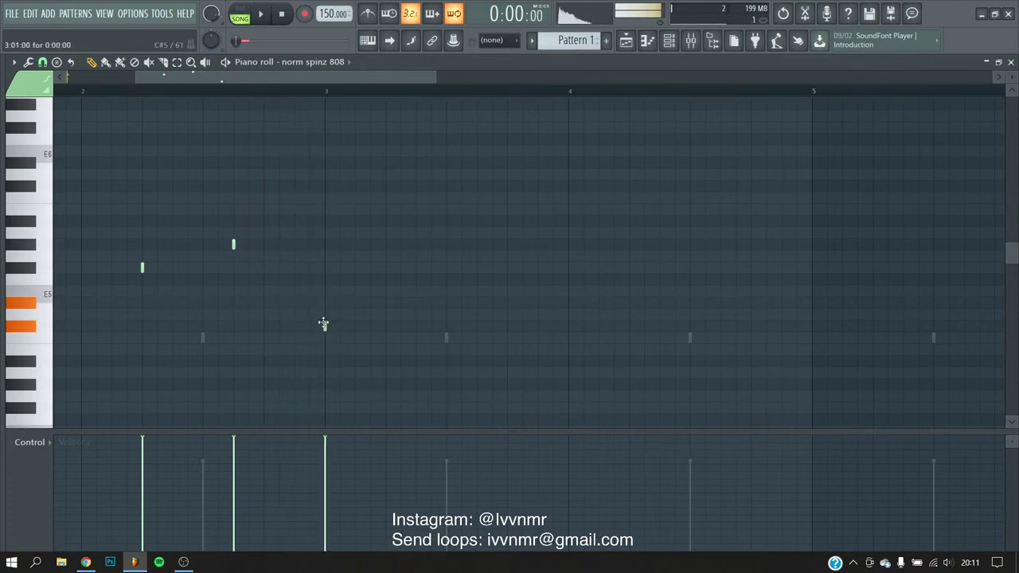
right_click(328, 318)
key(space)
- Look through the piano roll's scale highlighting options and listen to the opening 808 notes against the loop
click(13, 62)
mouse_move(50, 136)
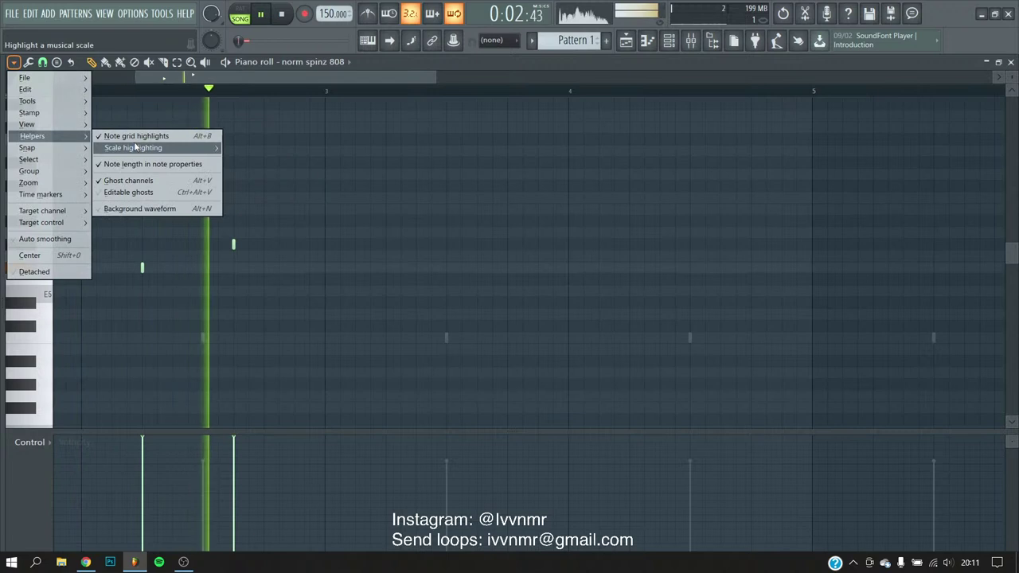
mouse_move(132, 145)
click(284, 198)
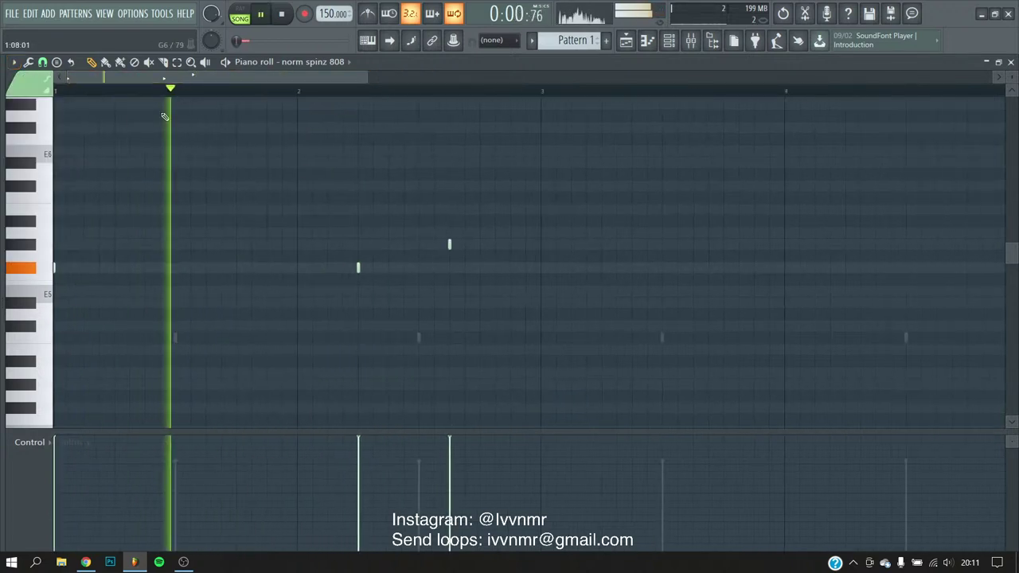
scroll(283, 91, down, 2)
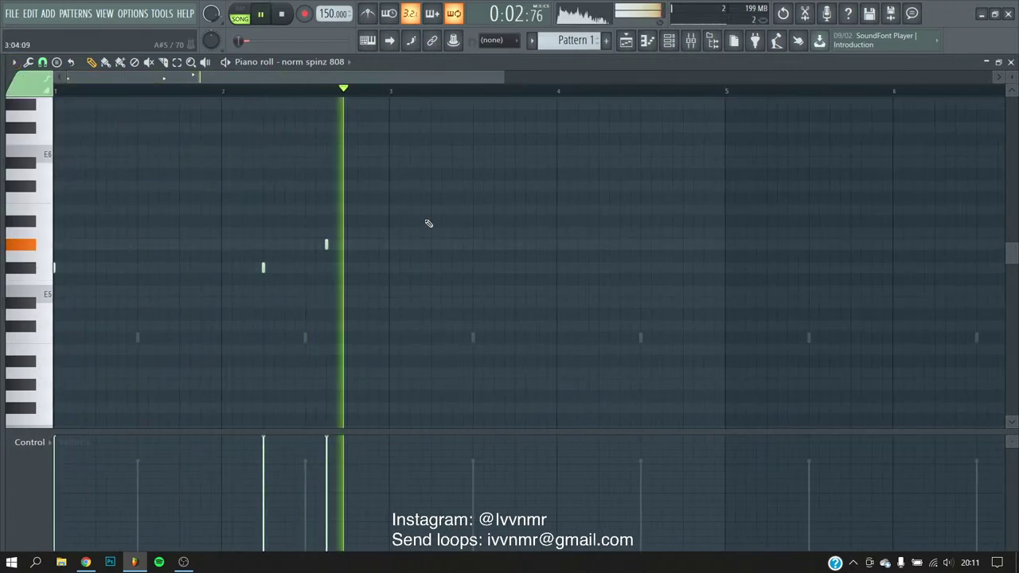
key(space)
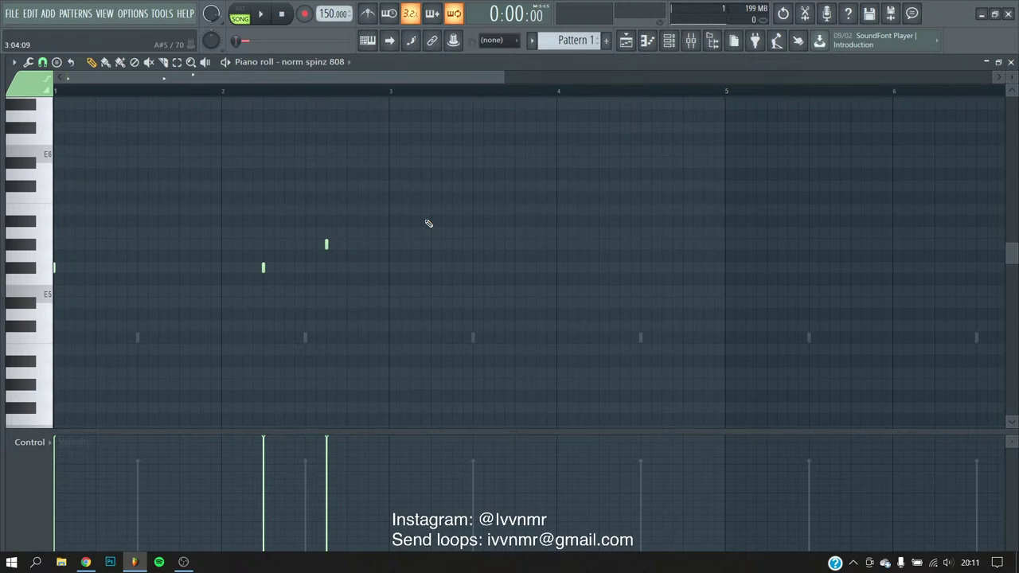
key(space)
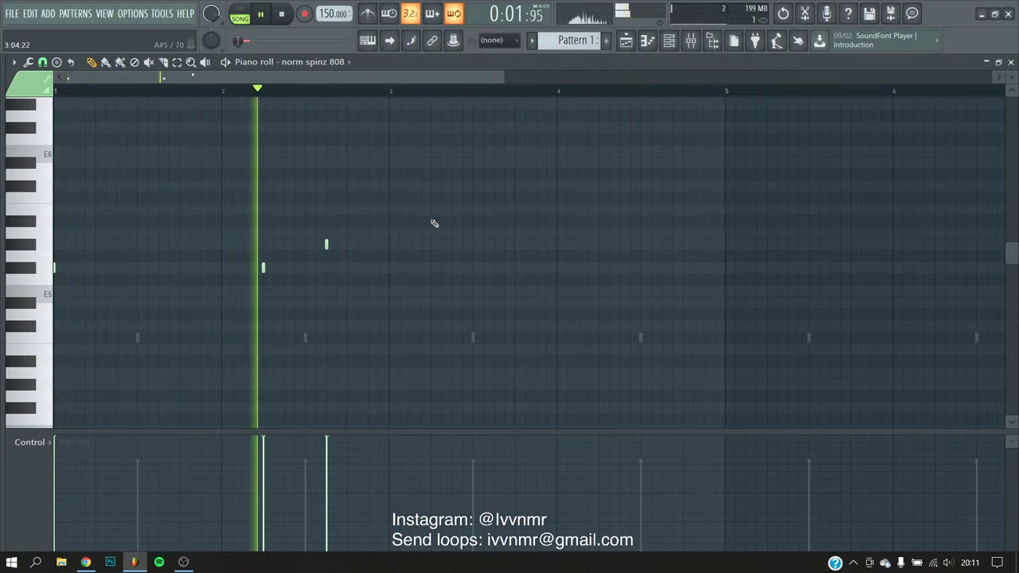
- Add a B5 808 note at the start of bar 3 and four C#6 notes, two in bar 3 and two in bar 4
scroll(382, 323, up, 3)
key(m)
scroll(493, 204, down, 4)
scroll(332, 102, up, 3)
scroll(454, 200, down, 3)
scroll(466, 212, up, 5)
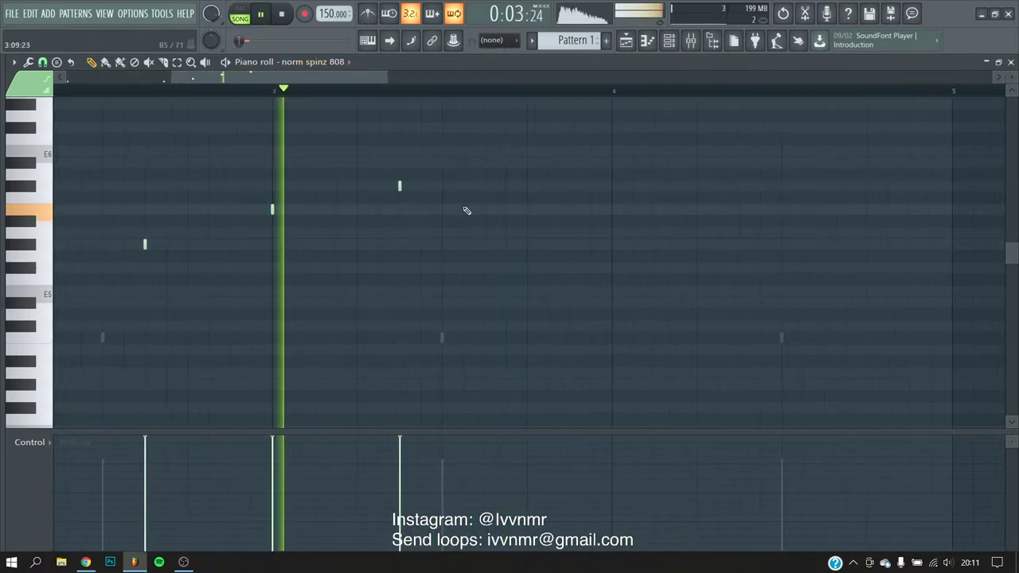
click(572, 189)
scroll(777, 186, down, 3)
key(m)
scroll(341, 273, down, 2)
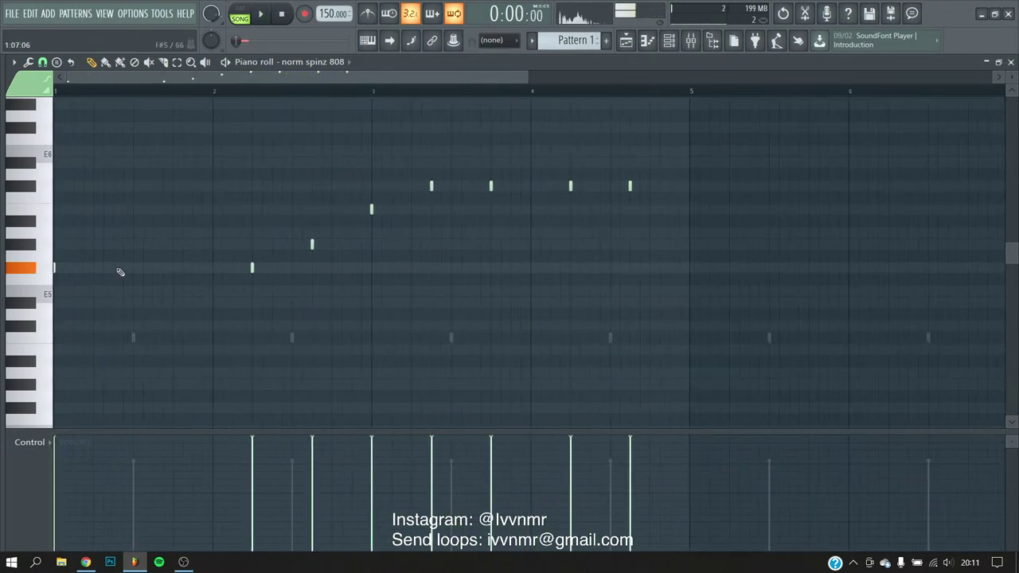
- Rework the opening 808 notes to E5 at the start and end of bar 1, removing the F#5 note in bar 2
key(space)
scroll(155, 311, up, 2)
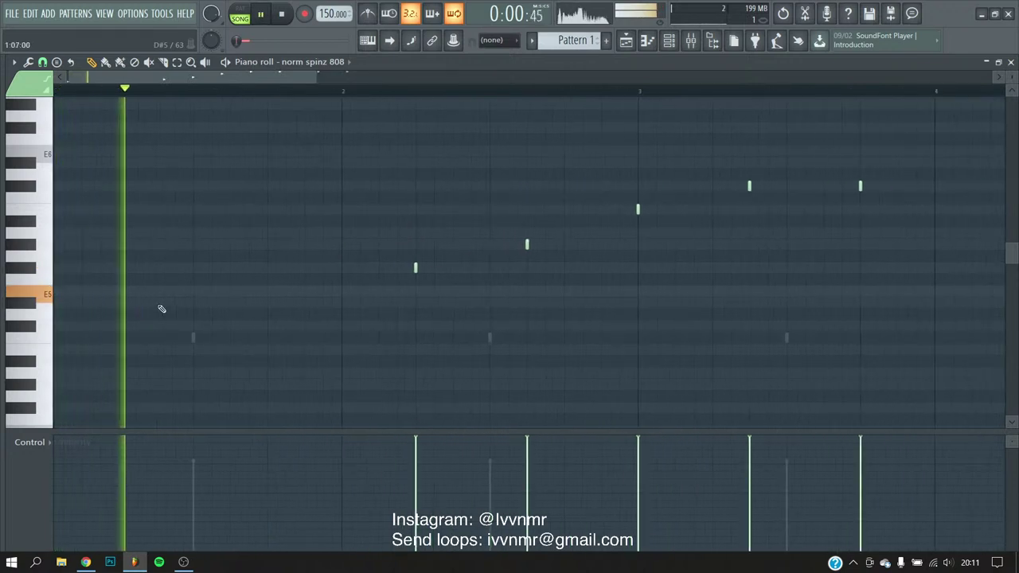
right_click(412, 271)
key(space)
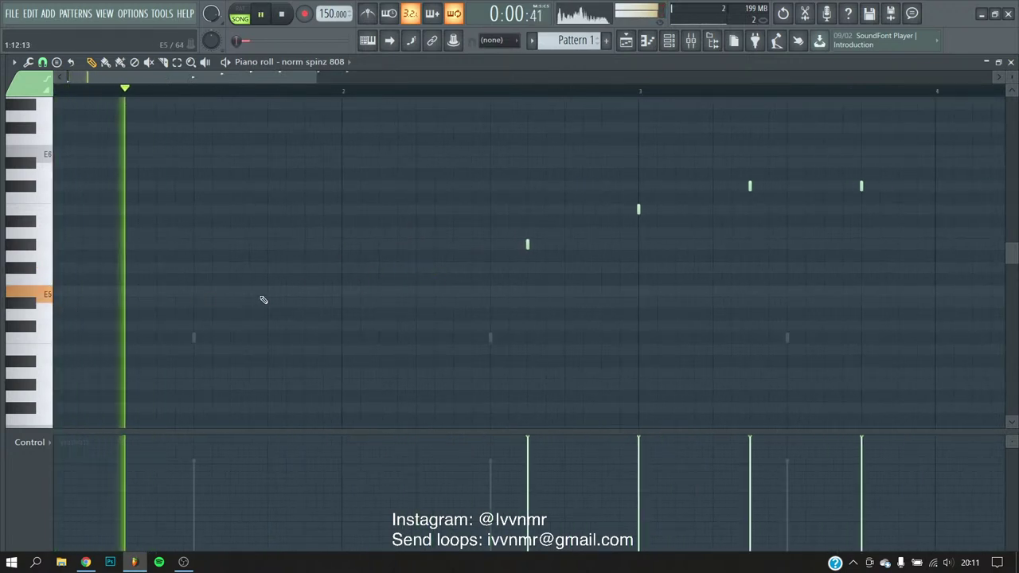
scroll(270, 297, up, 2)
key(c)
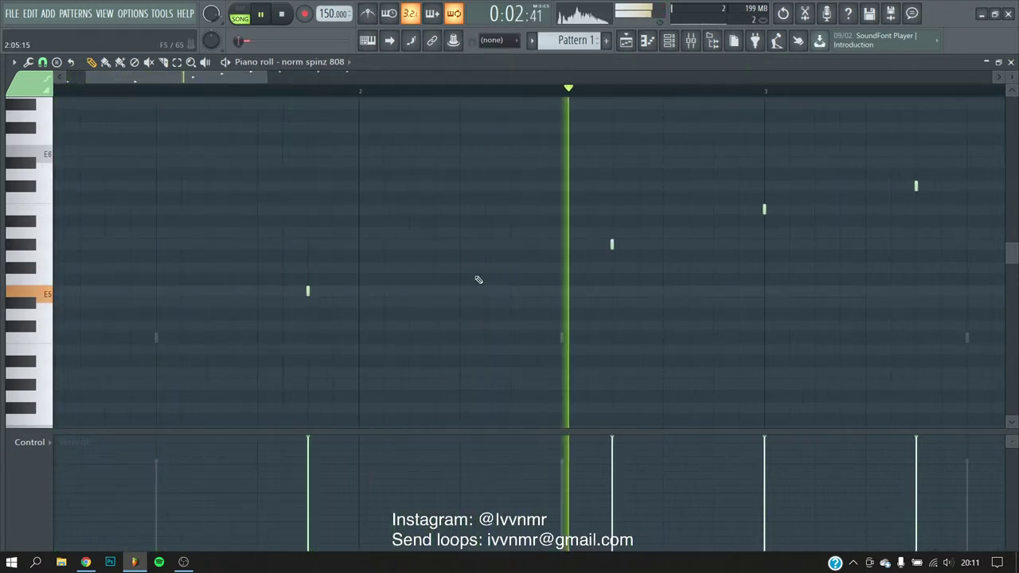
- Replace the B5 808 note at the start of bar 3 with a C#5 note and play the pattern
scroll(414, 280, down, 3)
key(space)
scroll(326, 231, up, 2)
right_click(314, 211)
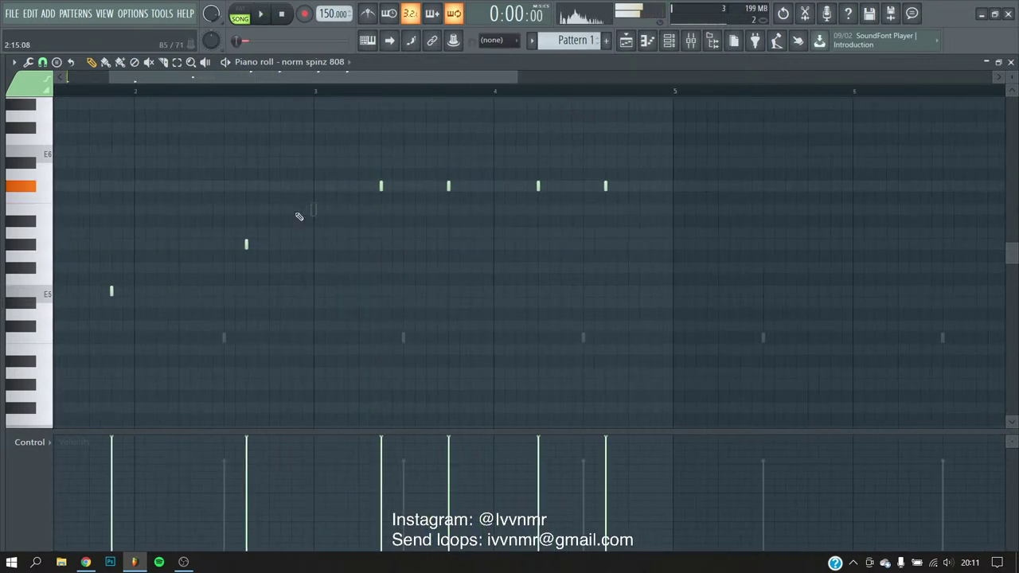
scroll(446, 307, down, 2)
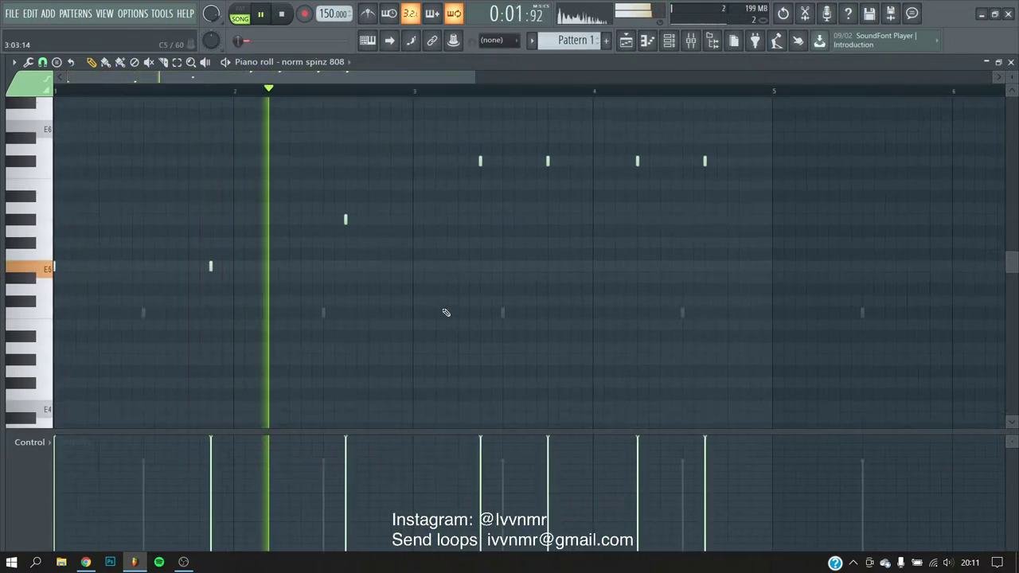
scroll(401, 334, up, 2)
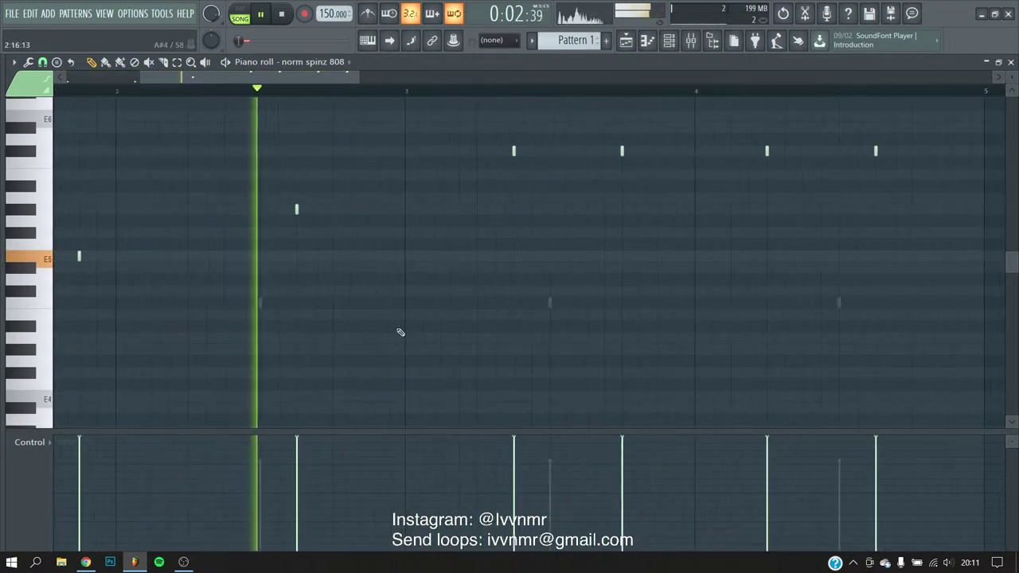
click(405, 291)
scroll(423, 295, down, 2)
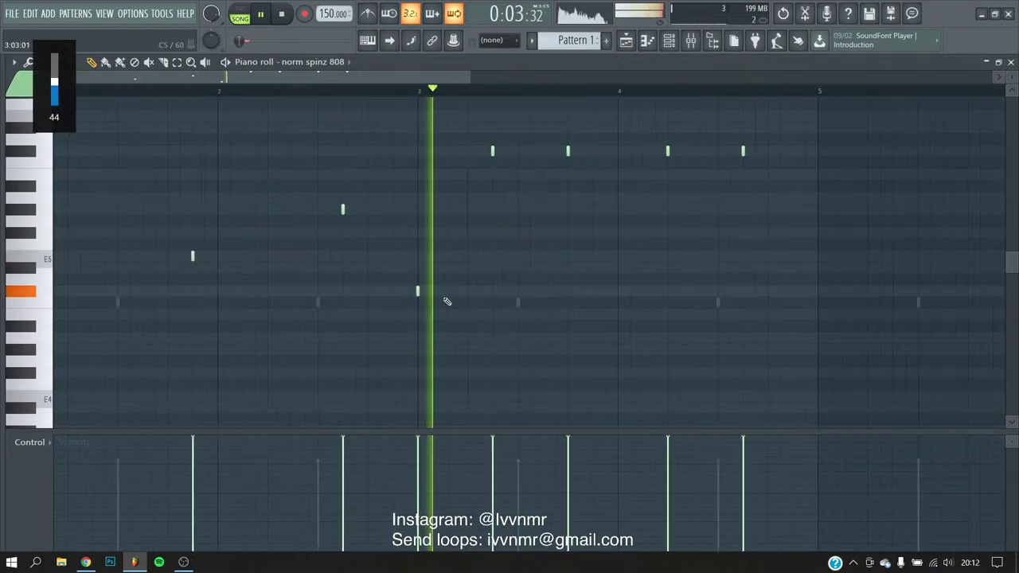
- Duplicate the four-bar 808 pattern into bars 5 to 8 and play it
scroll(444, 299, down, 2)
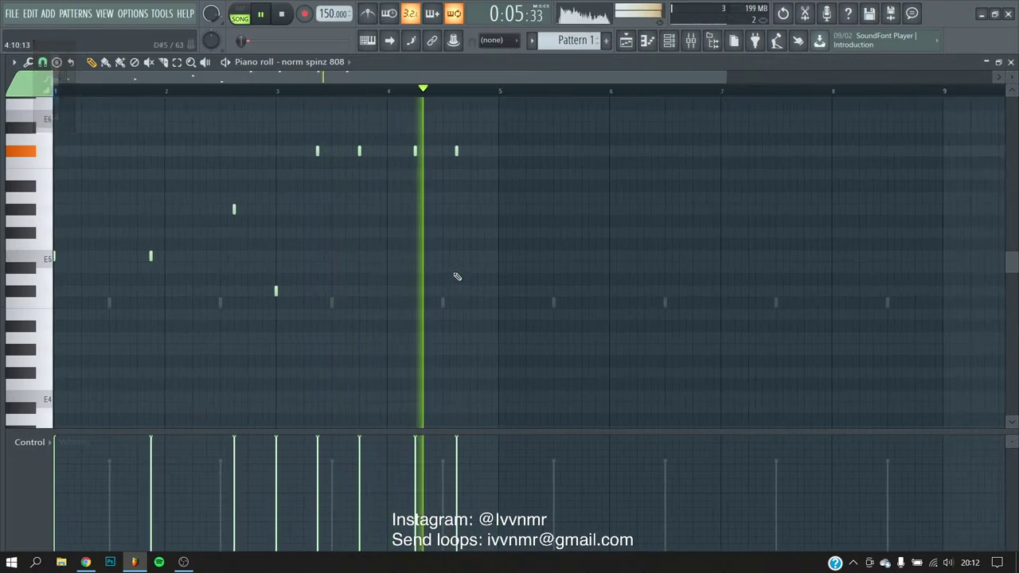
key(ctrl+a)
key(ctrl+b)
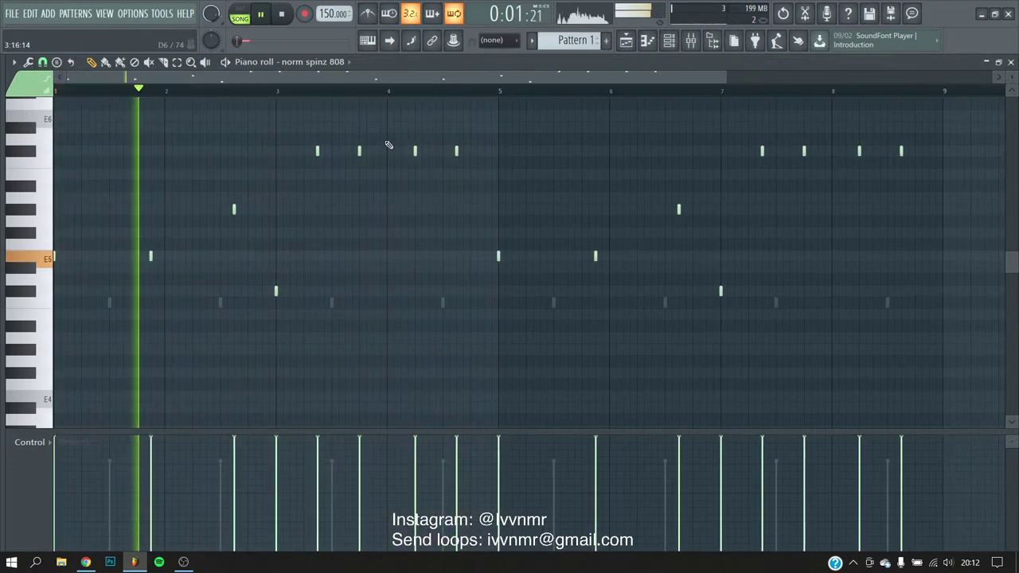
key(F6)
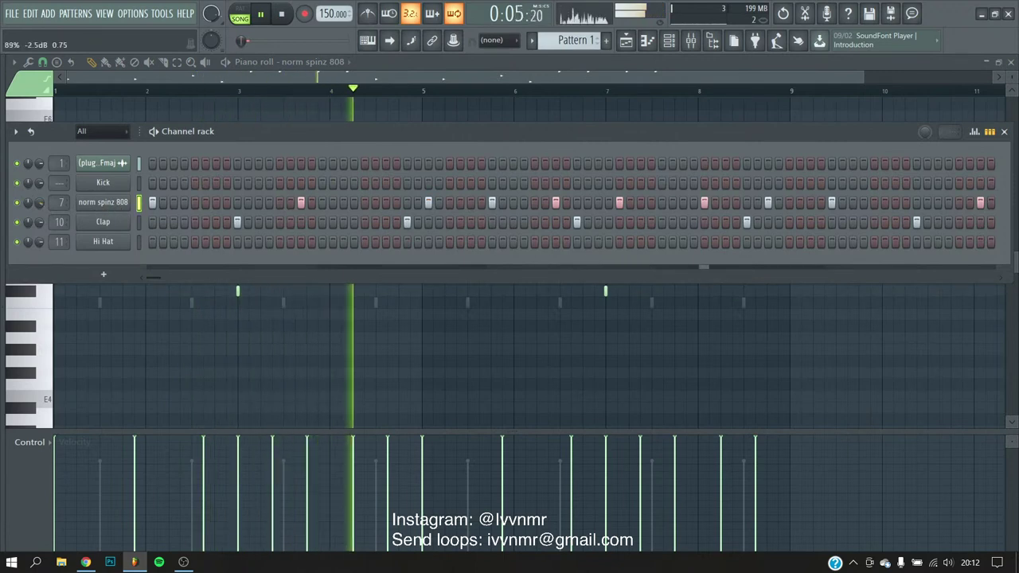
key(F6)
scroll(675, 279, up, 3)
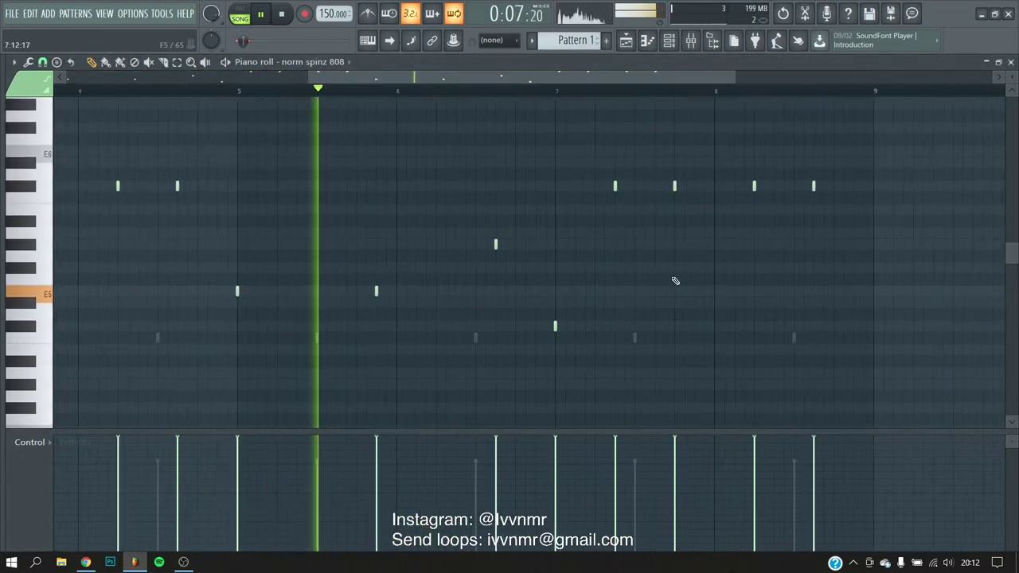
- Check the 808's level in the mixer and the fade-out setting of the norm spinz 808 sample
click(692, 48)
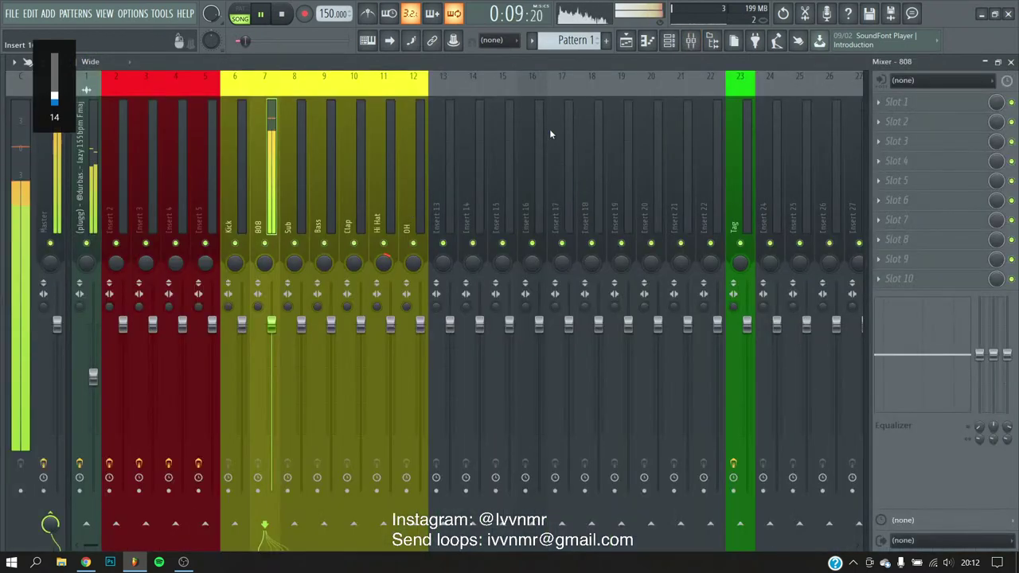
click(669, 41)
click(116, 207)
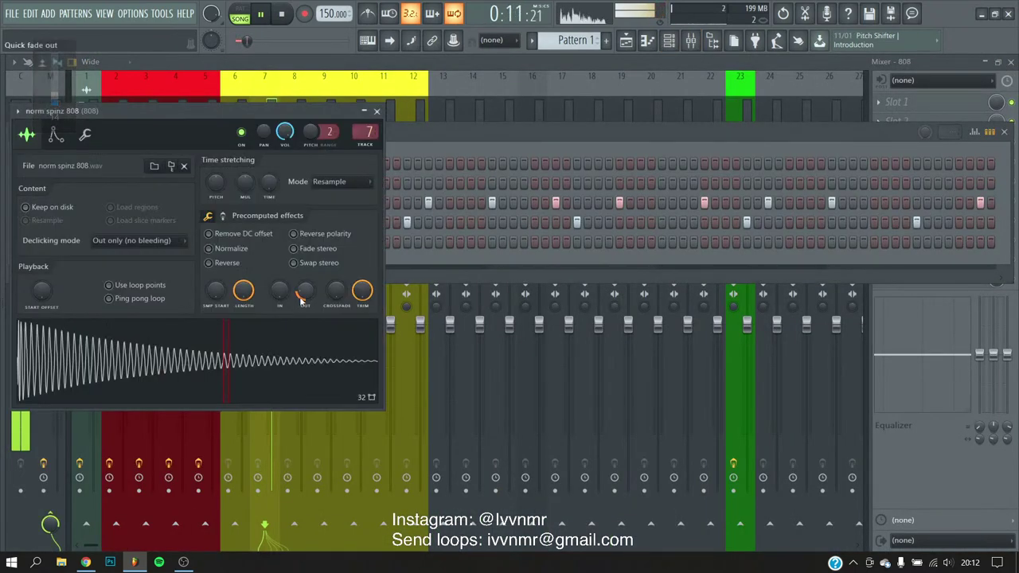
key(Escape)
- Replace the norm spinz 808 sample with xangang! 808 from the same folder and clear its fade-out during playback
key(alt+F8)
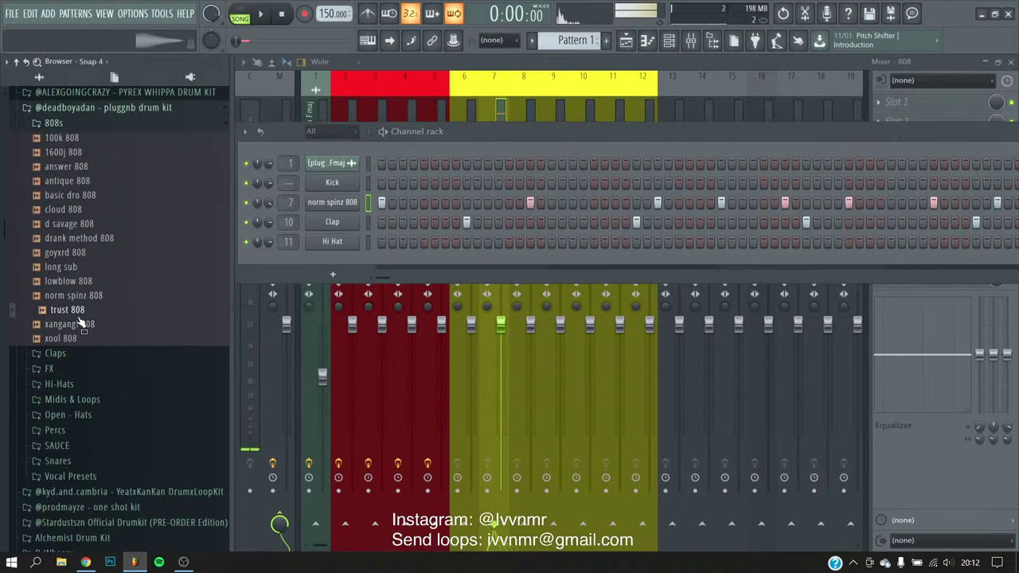
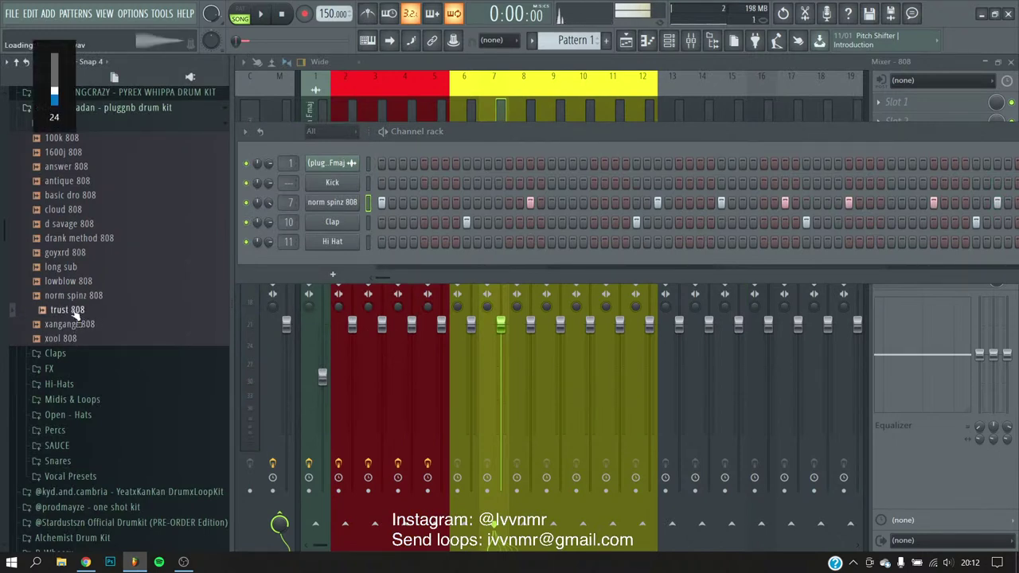
right_click(70, 326)
click(120, 323)
key(alt+F8)
click(97, 203)
key(space)
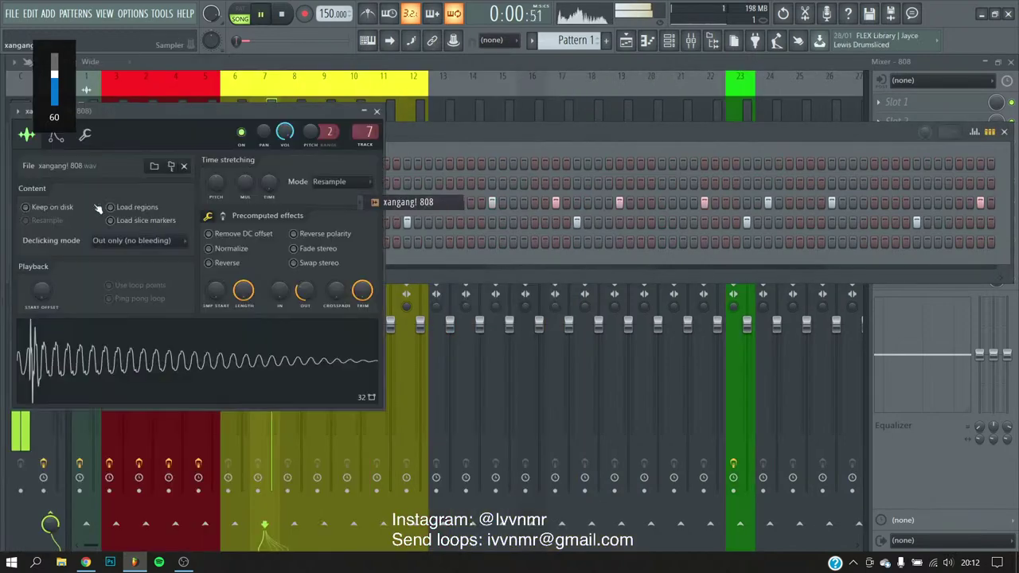
- Replace the xangang! 808 sample with (808) Underground from the YeatxKanKan DrumxLoopKit and restart playback
key(alt+F8)
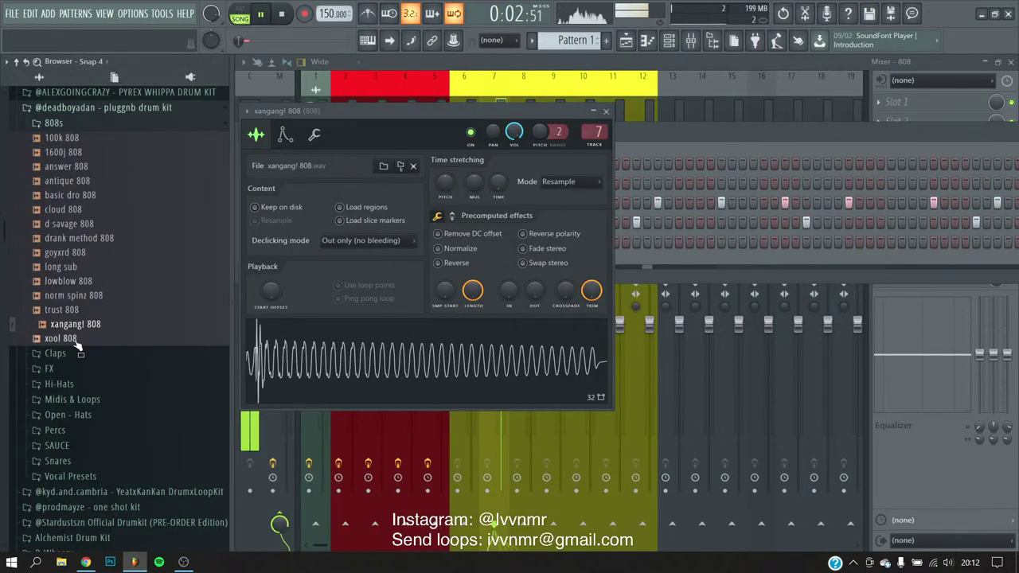
click(104, 112)
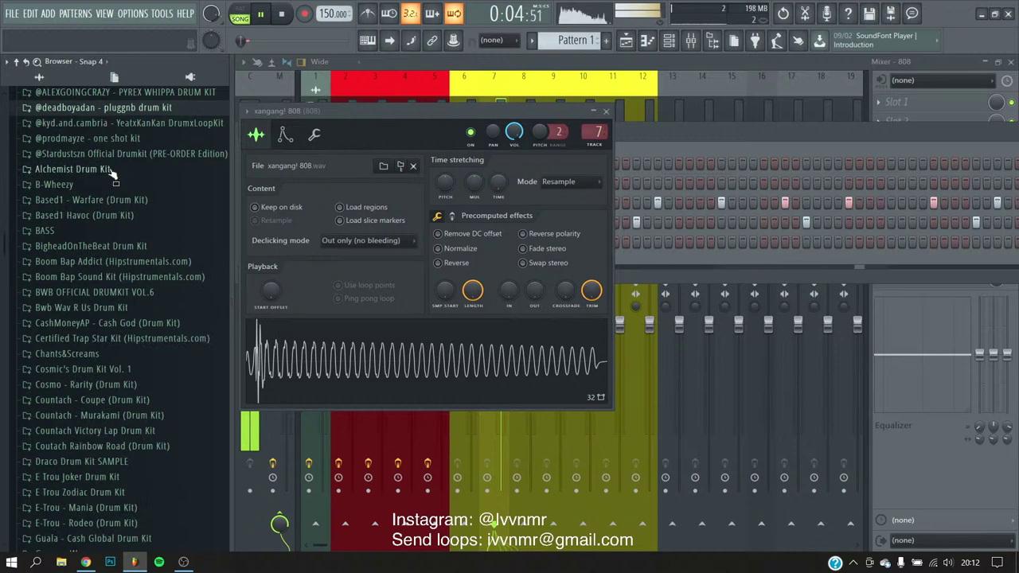
click(137, 124)
click(67, 142)
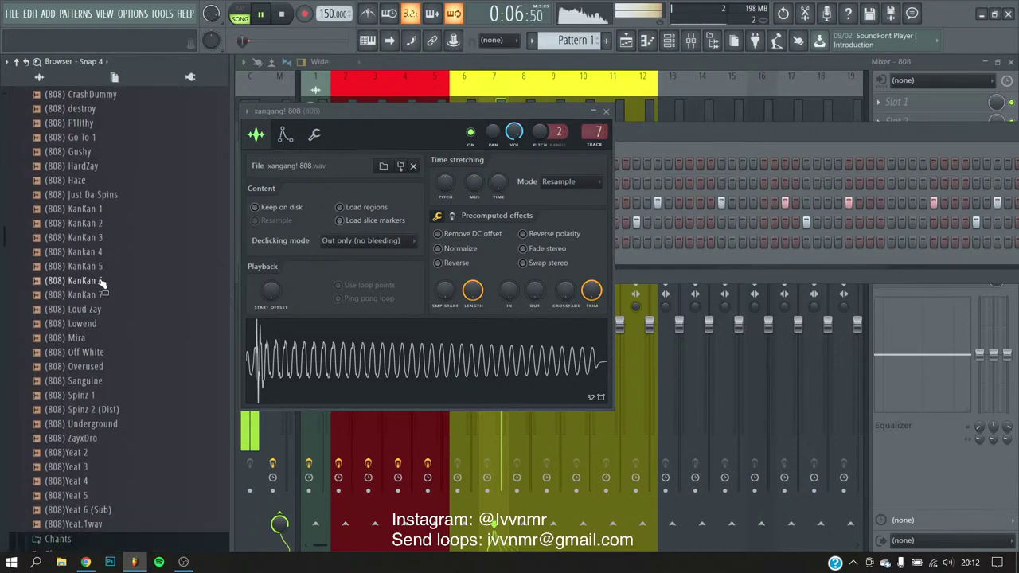
scroll(98, 268, down, 3)
key(space)
drag(99, 281, 104, 296)
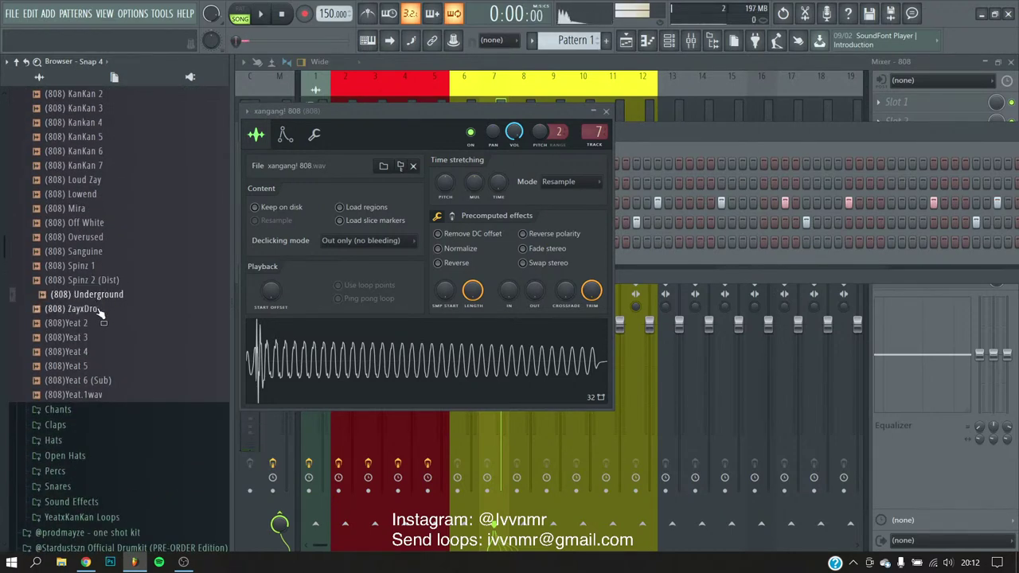
key(space)
key(alt+F8)
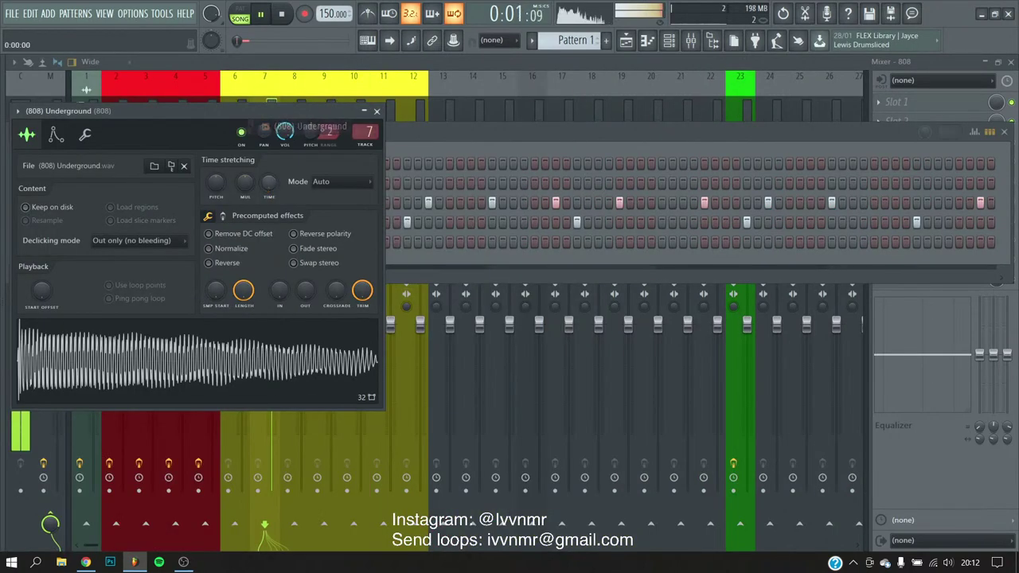
click(86, 135)
click(26, 133)
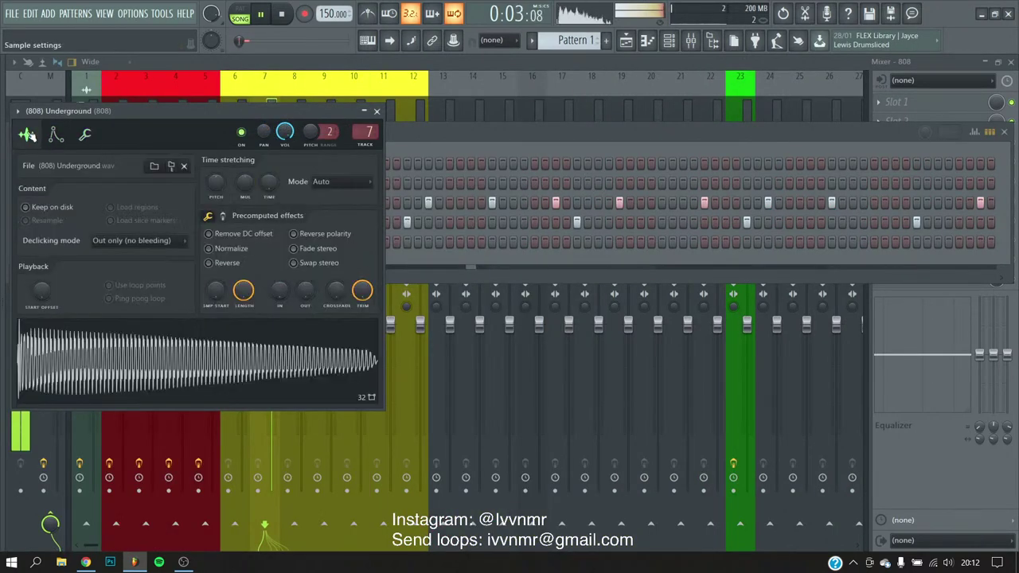
- Play the 808 pattern with the Underground sample and review its notes in the piano roll, lowering the system volume to 20
click(647, 41)
key(F5)
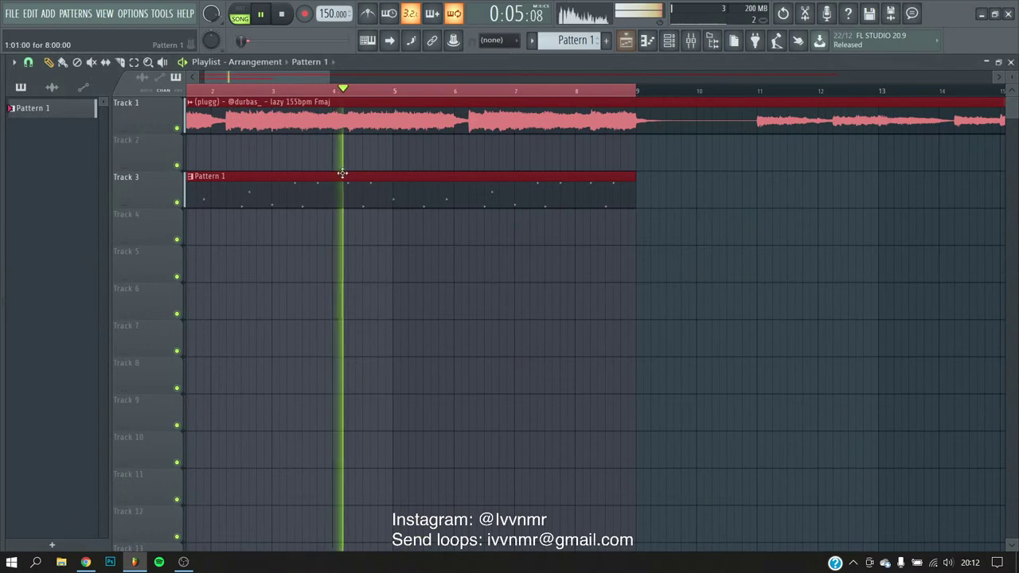
double_click(371, 170)
scroll(374, 197, down, 2)
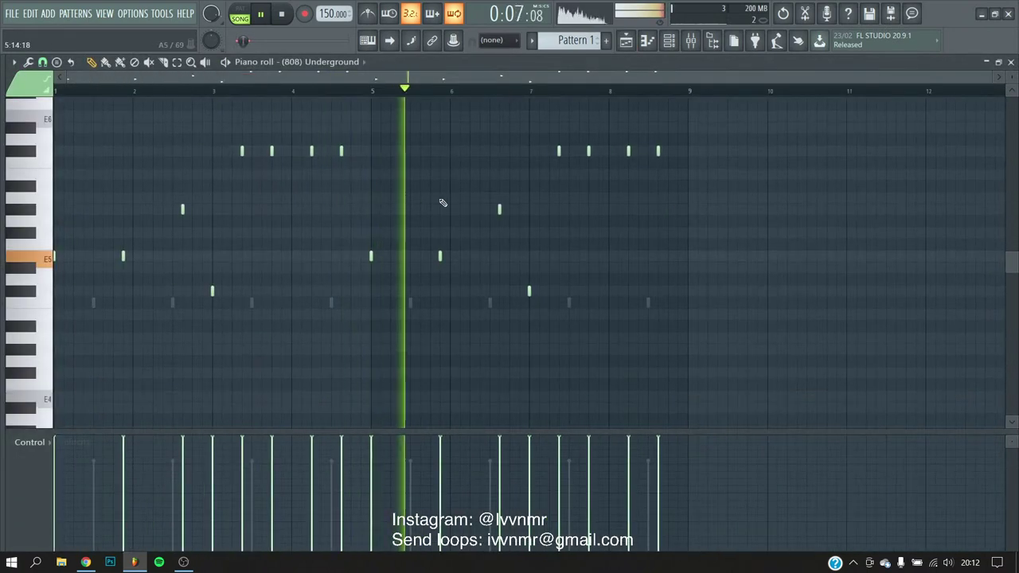
key(XF86AudioLowerVolume)
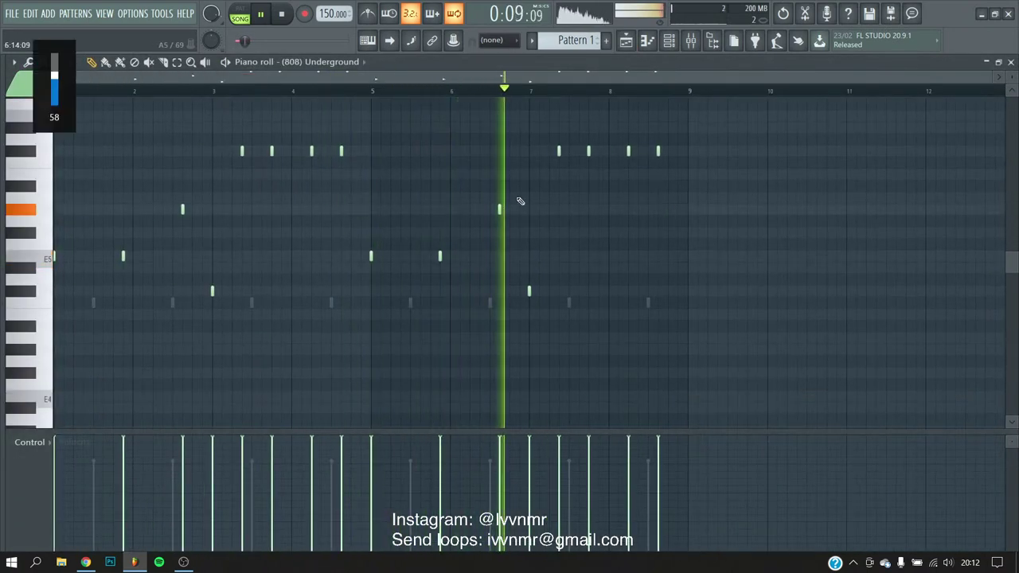
key(F6)
right_click(109, 205)
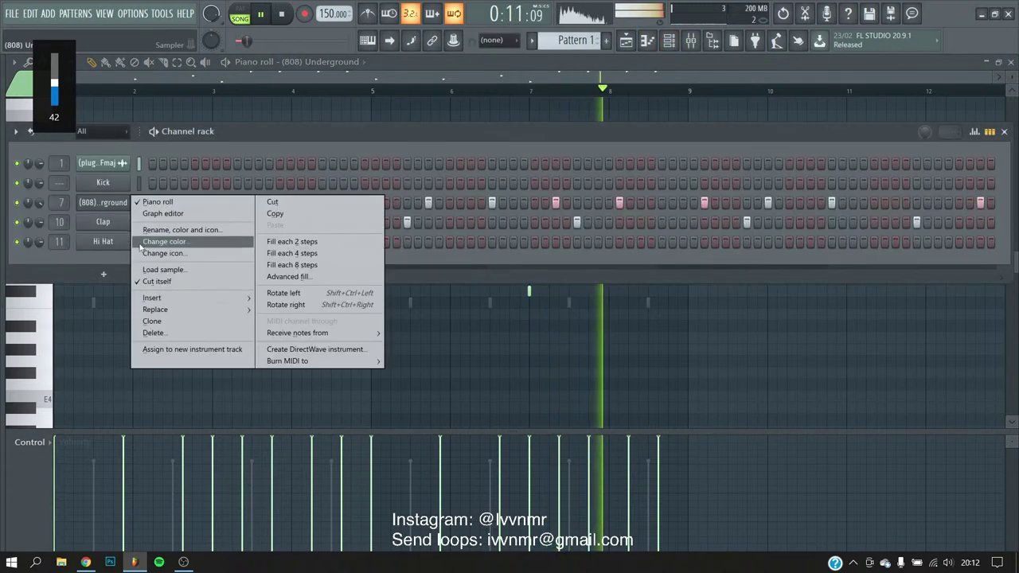
click(159, 201)
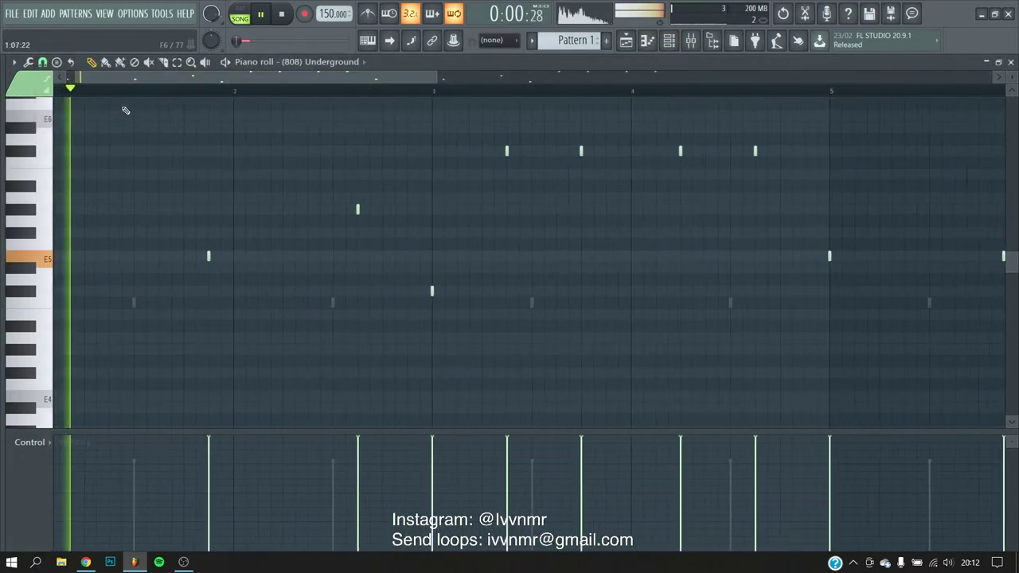
scroll(173, 279, up, 3)
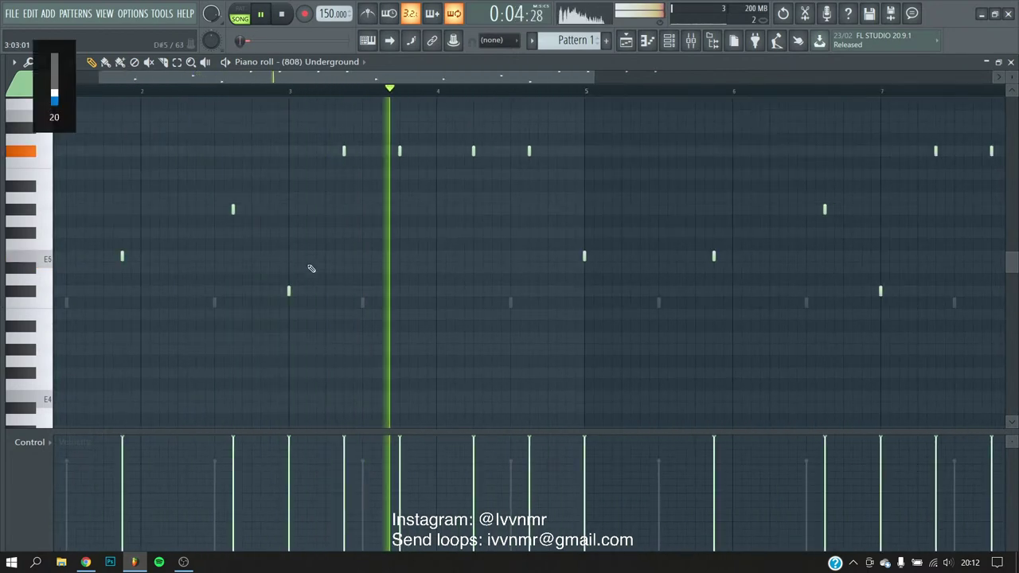
scroll(315, 306, down, 2)
scroll(391, 143, up, 4)
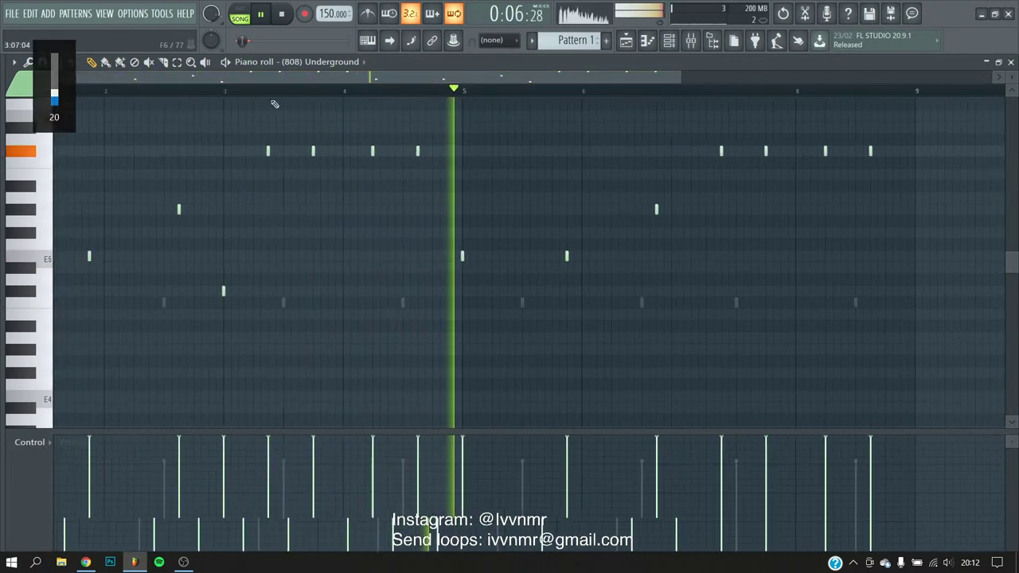
scroll(533, 216, down, 3)
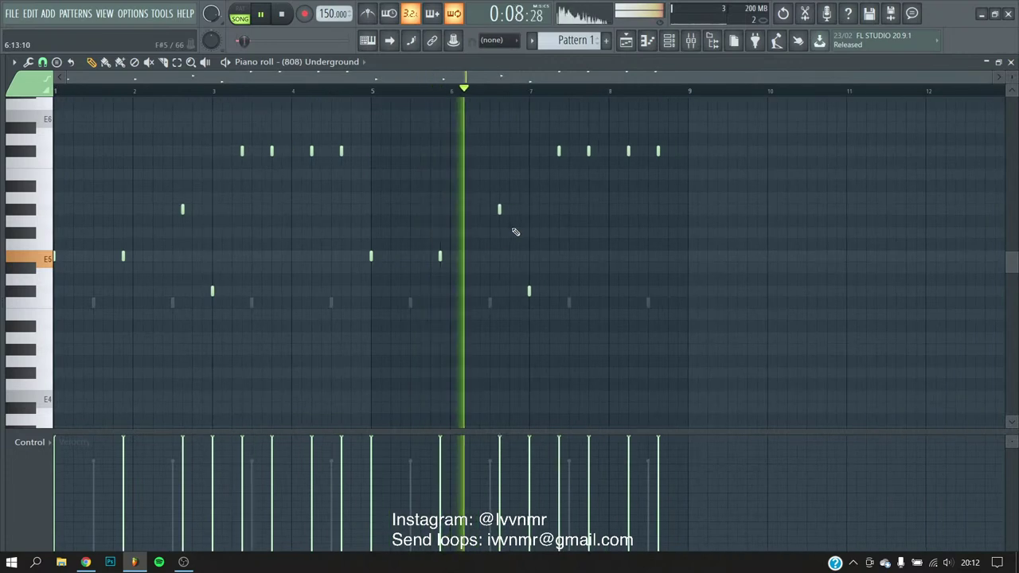
scroll(652, 265, up, 1)
scroll(653, 264, up, 1)
scroll(334, 111, up, 2)
scroll(335, 111, down, 2)
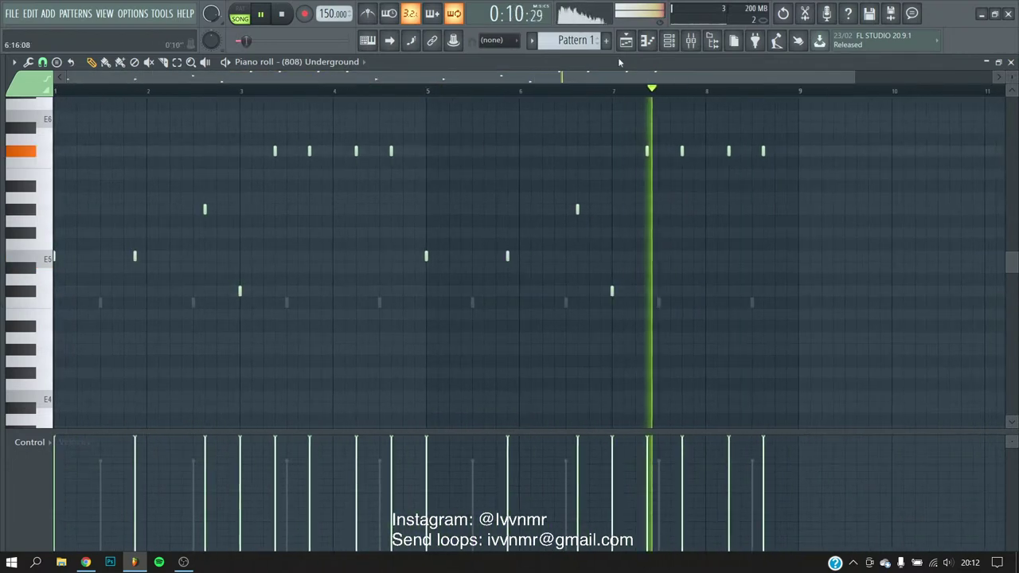
- Place a second Pattern 1 clip on Track 3 of the playlist, starting at bar 11
key(F5)
scroll(557, 127, down, 2)
scroll(546, 209, down, 2)
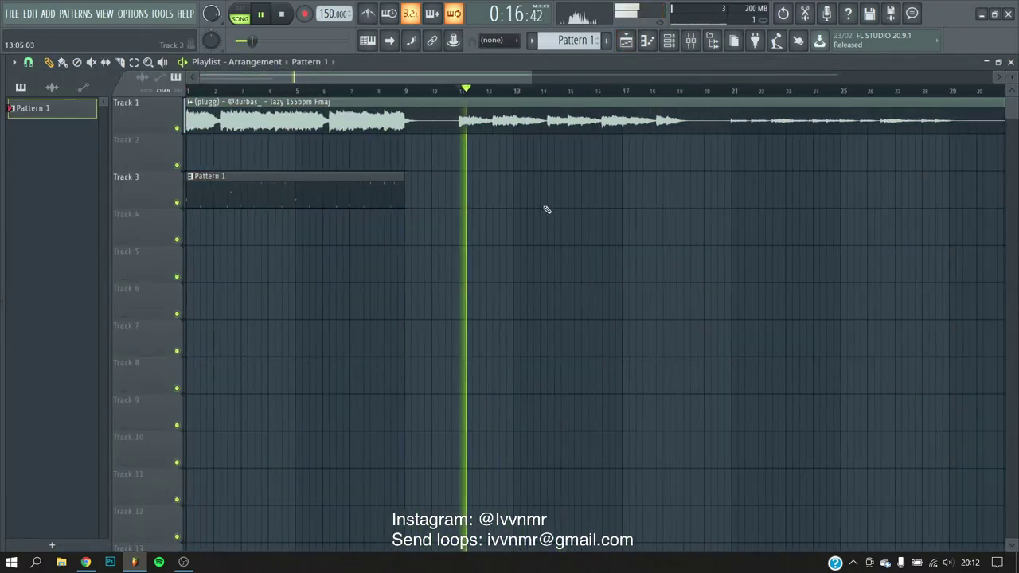
scroll(451, 195, down, 1)
click(410, 170)
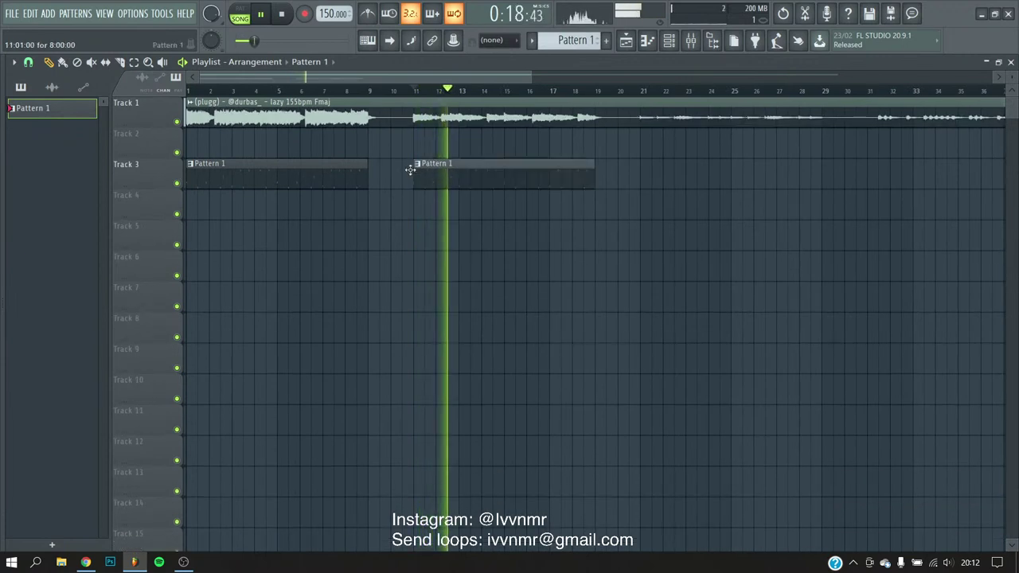
- Slice the loop at bar 9 and close the two-bar gap, so its next section and the second Pattern 1 clip start there
scroll(410, 170, up, 3)
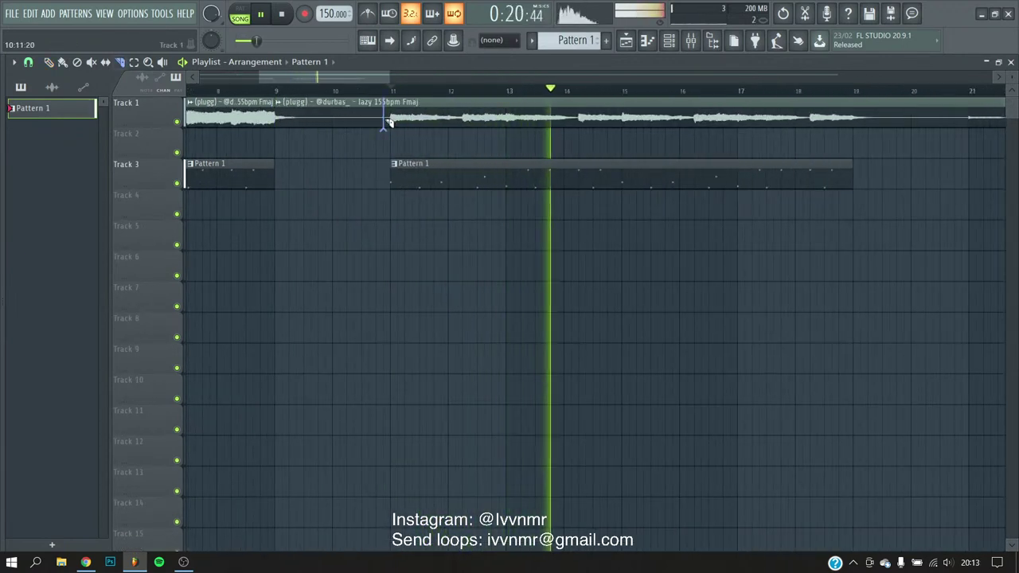
drag(389, 123, 310, 122)
key(space)
drag(418, 177, 303, 179)
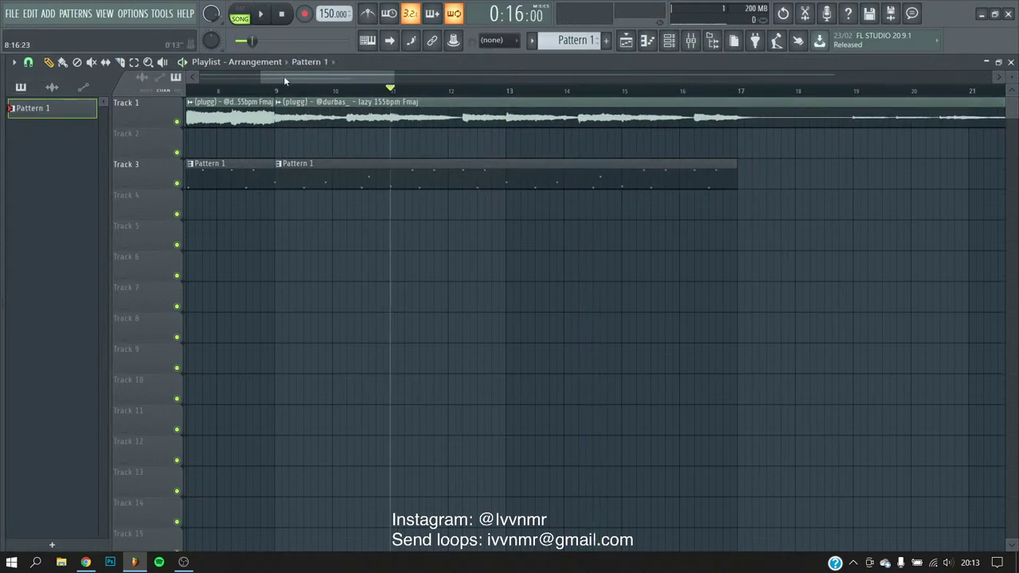
- Select bars 9 to 16 in the playlist as the loop region and play the second loop section
drag(285, 76, 211, 76)
scroll(584, 98, down, 2)
key(space)
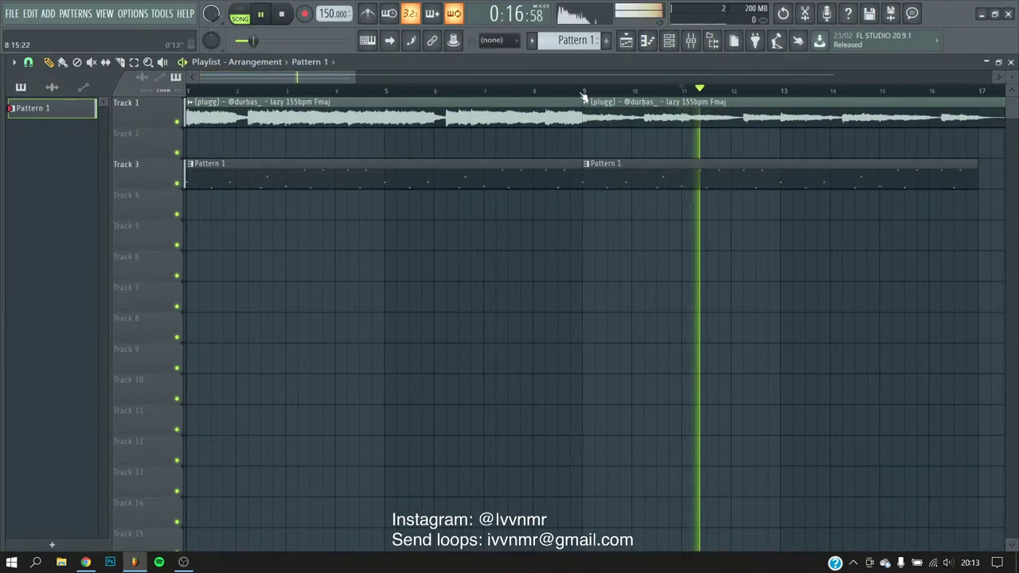
drag(584, 98, 978, 98)
scroll(978, 98, down, 1)
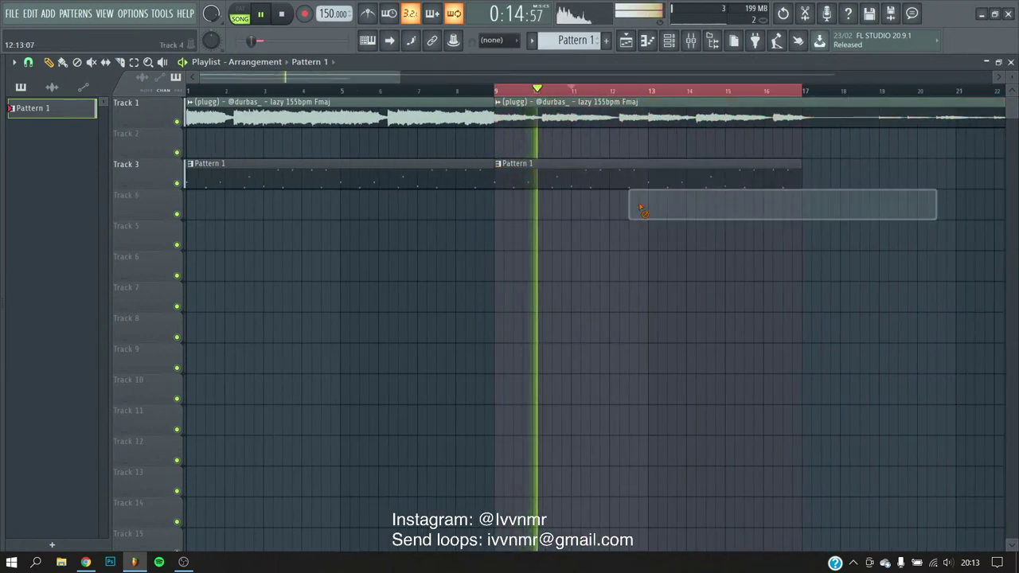
- Clear all notes of the 808 pattern and place a C#5 note at the start of bar 1
key(F7)
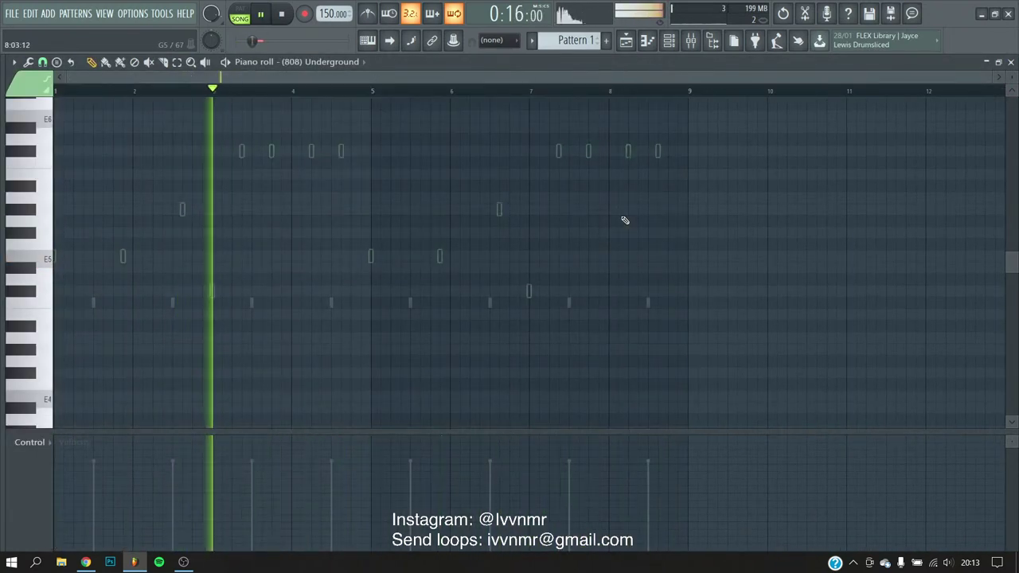
key(space)
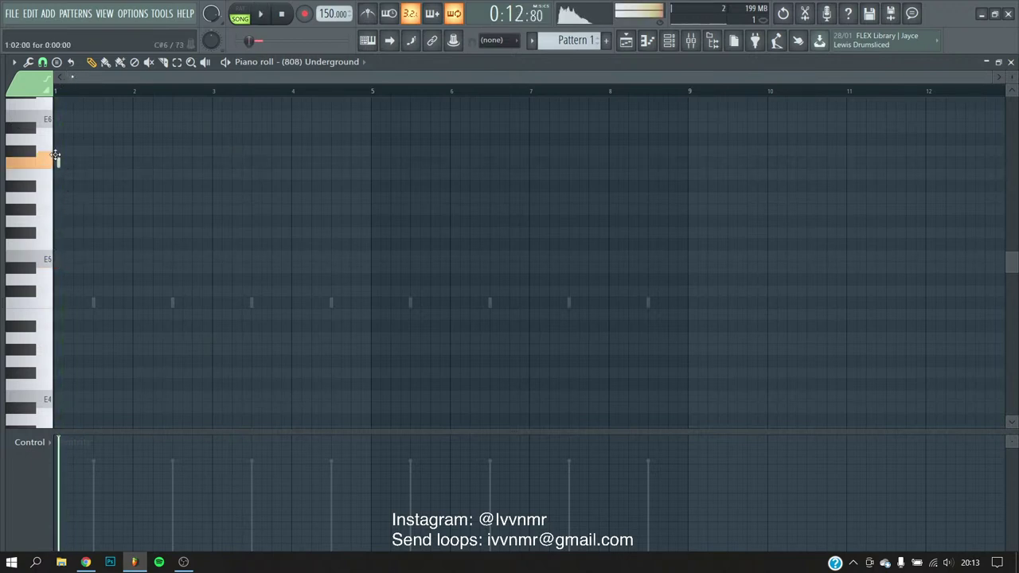
scroll(61, 174, up, 2)
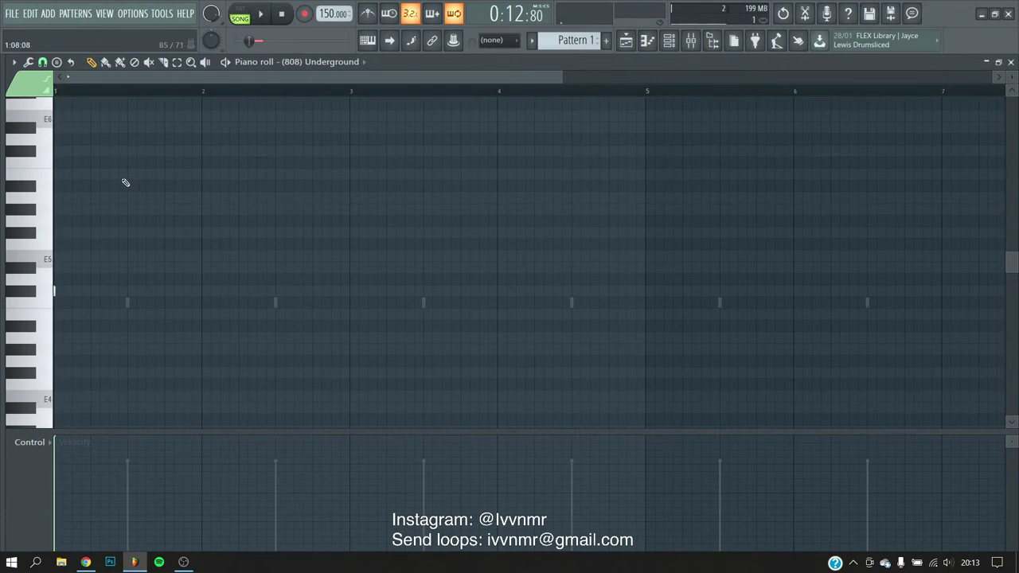
- Add a C#5 808 note on beat 2 of bar 2 and an A5 note at the start of bar 3
key(space)
scroll(199, 298, up, 2)
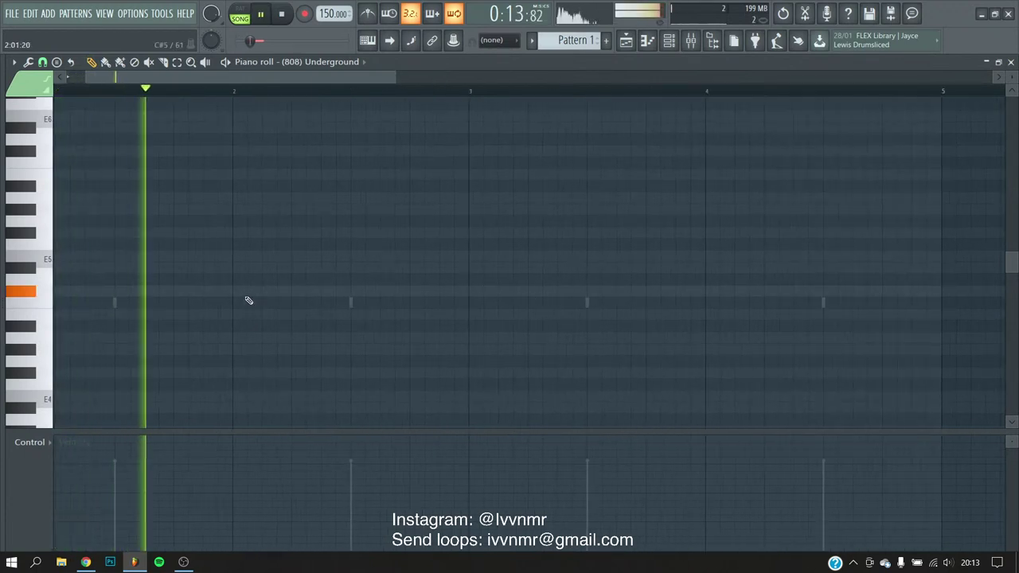
scroll(469, 231, up, 1)
key(space)
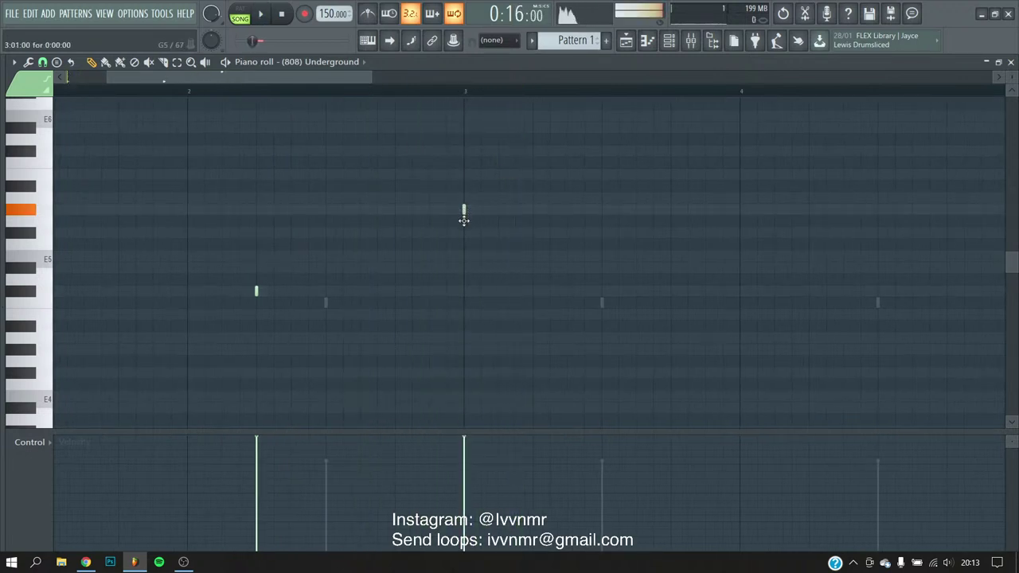
scroll(248, 184, down, 4)
key(space)
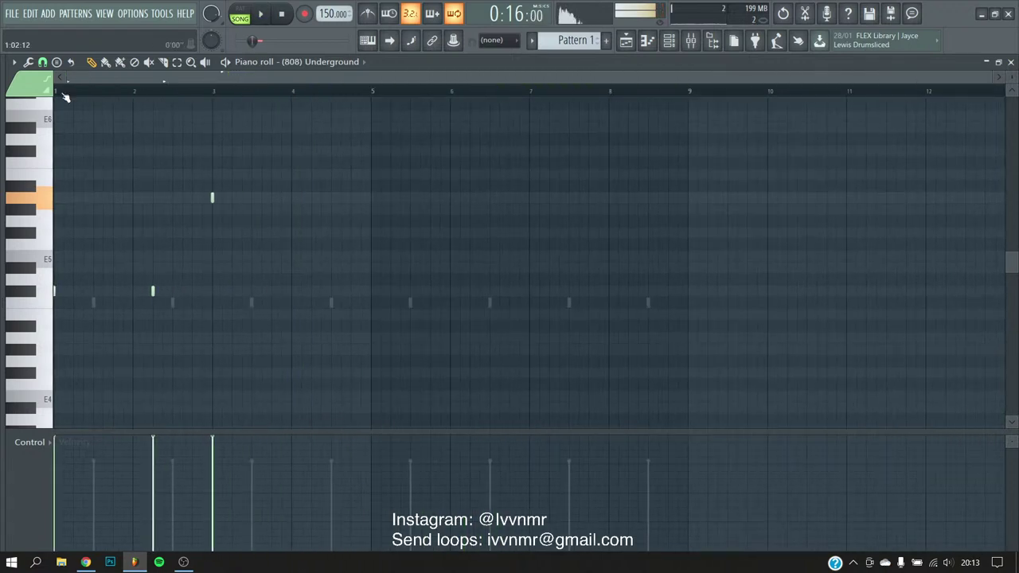
- Play the new 808 pattern and add an A5 note on beat 2 of bar 4
scroll(81, 191, up, 2)
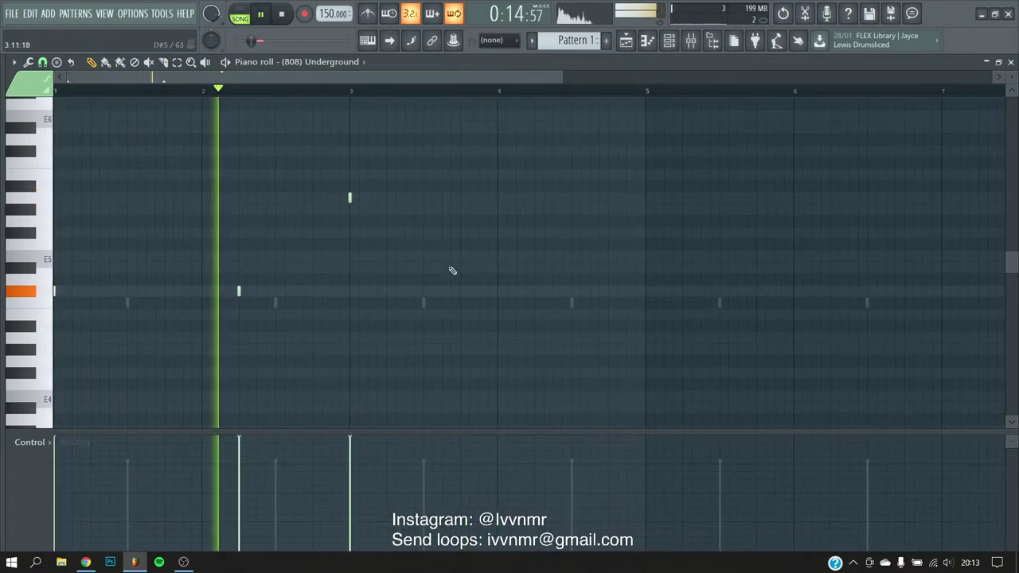
scroll(431, 278, up, 2)
scroll(431, 277, up, 1)
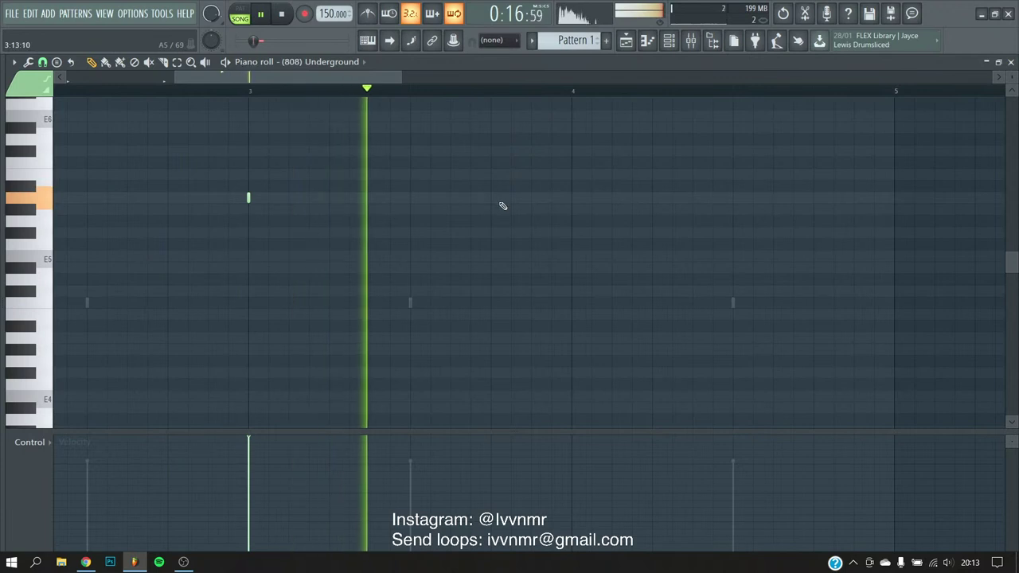
click(652, 198)
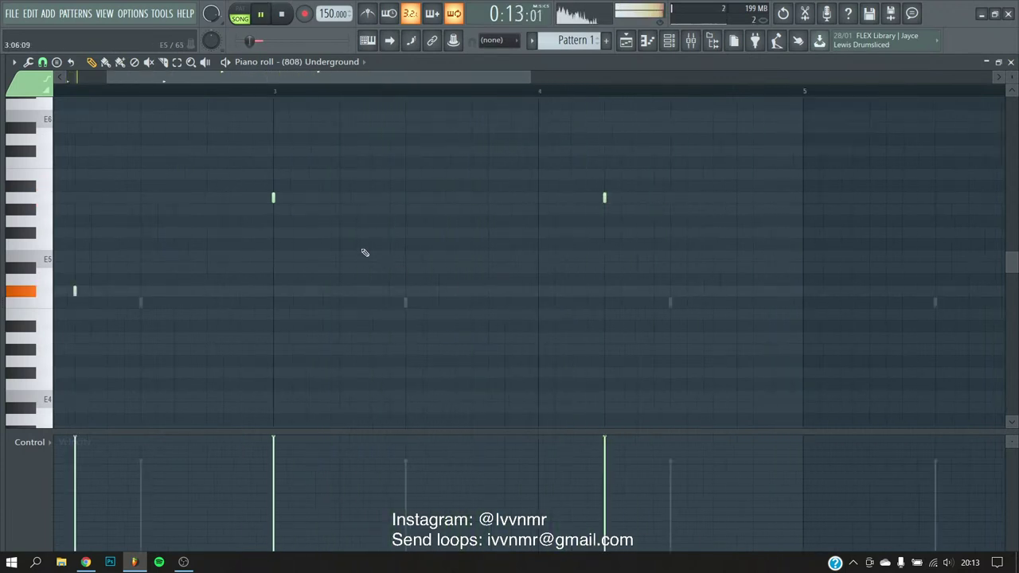
- Add an E5 808 note half a beat after the A5 note in bar 4
scroll(318, 271, down, 5)
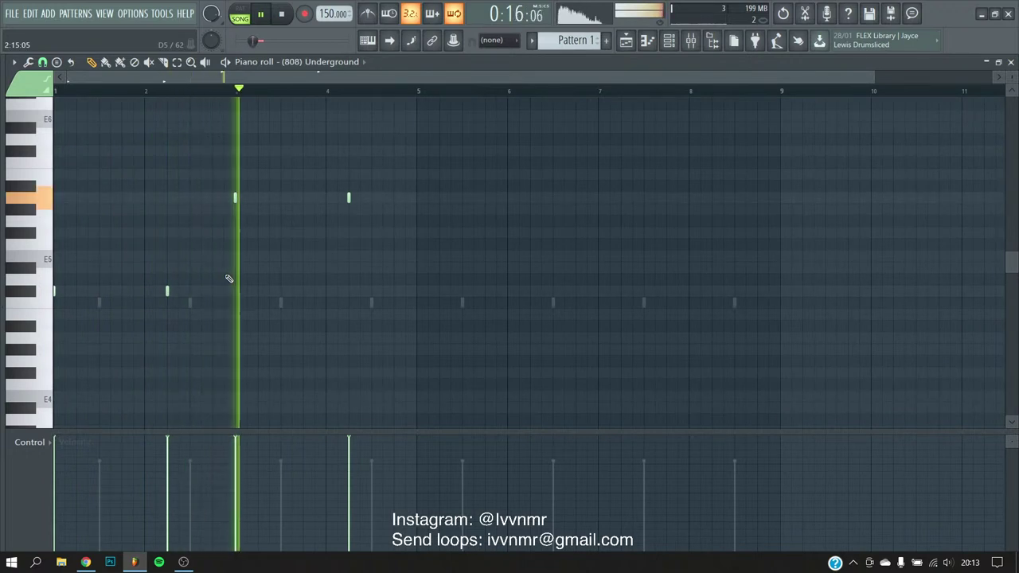
scroll(333, 318, up, 3)
scroll(477, 309, up, 3)
click(425, 255)
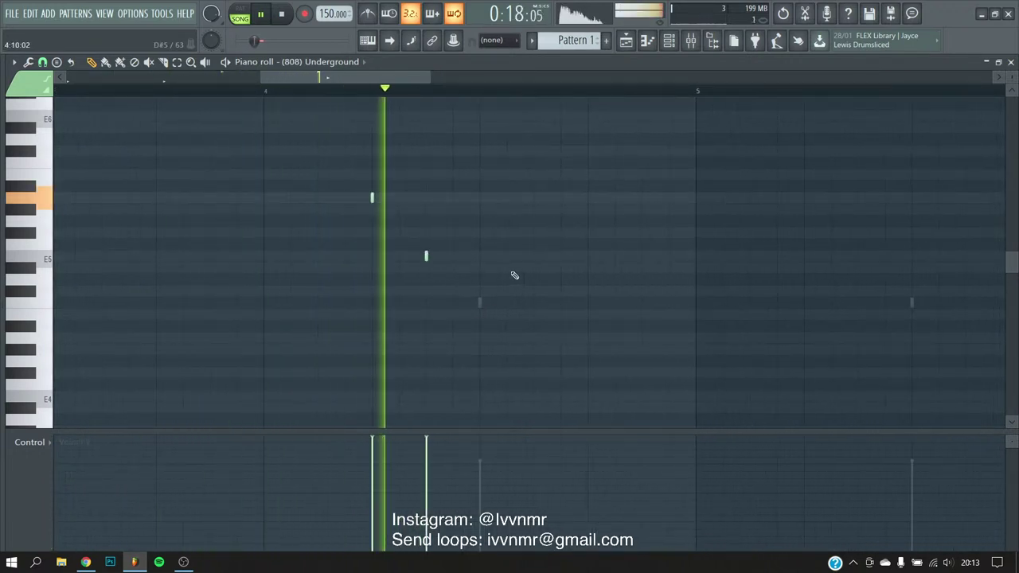
- Add another 808 note at step 11 of bar 4, set it to E5 and play the pattern
click(590, 258)
key(space)
key(space)
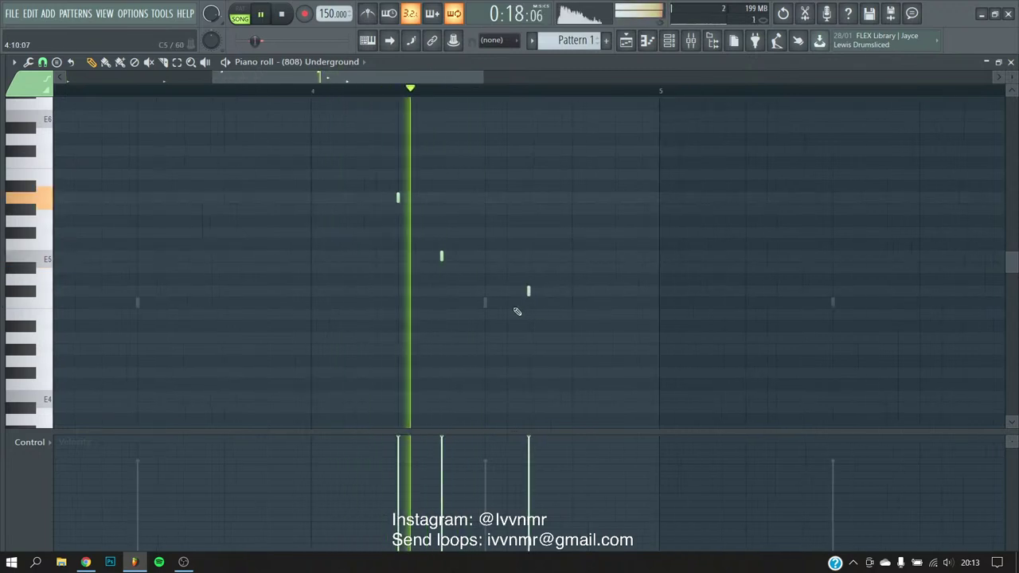
key(space)
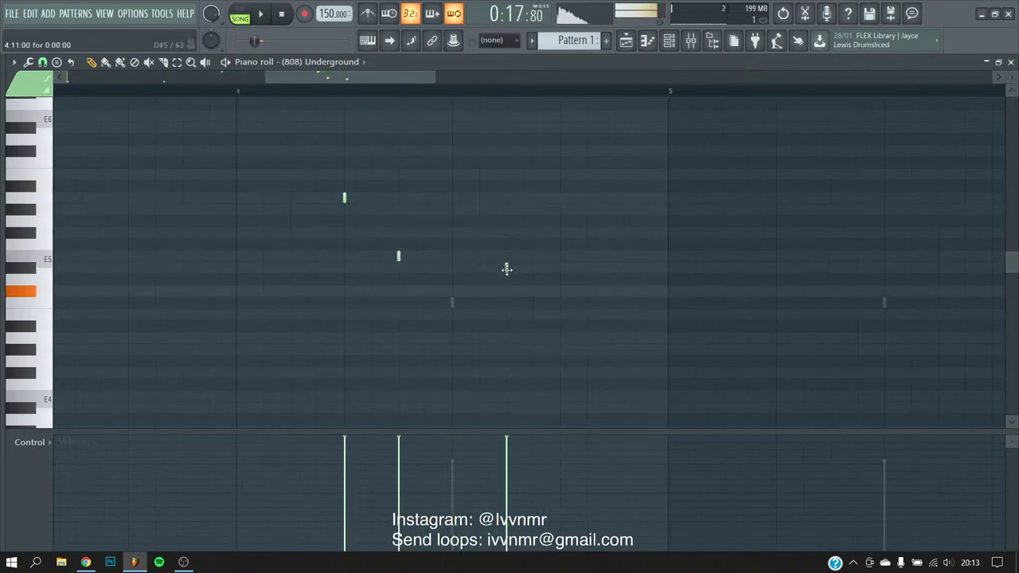
key(space)
key(space)
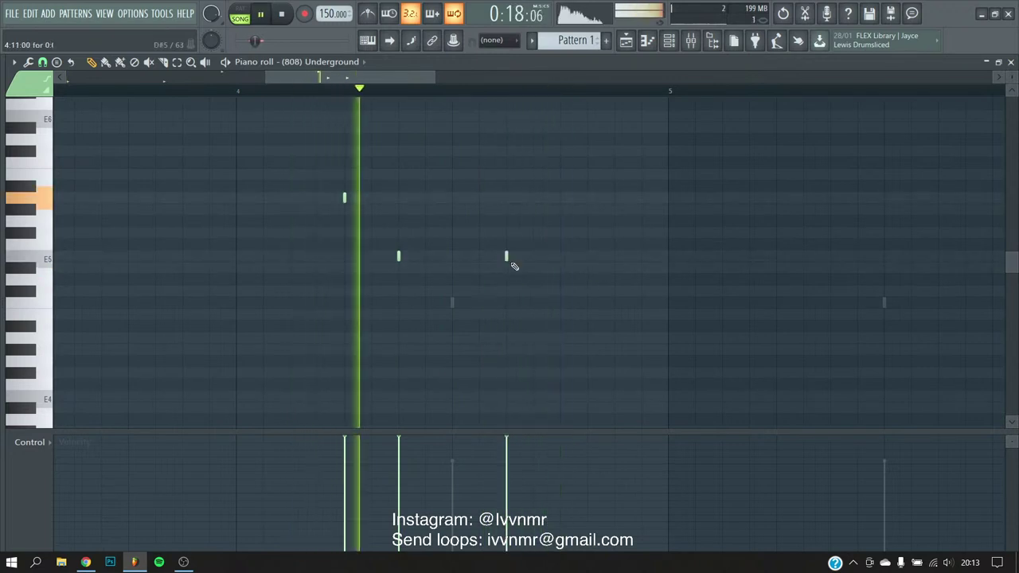
- Duplicate the whole four-bar 808 pattern into bars 5 to 8 and play the extended pattern
key(space)
key(space)
scroll(359, 326, down, 5)
key(space)
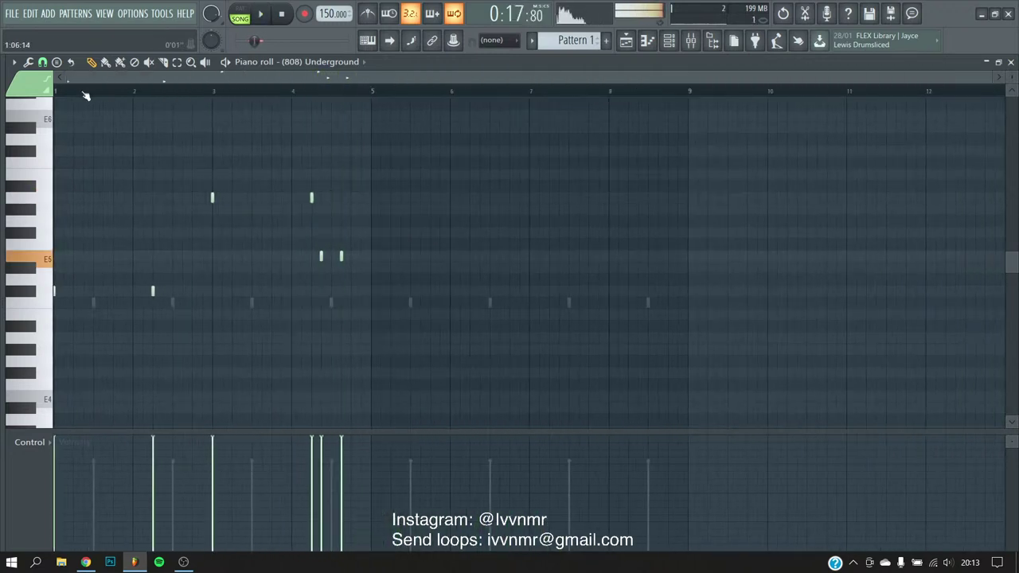
key(ctrl+a)
key(ctrl+b)
key(ctrl+d)
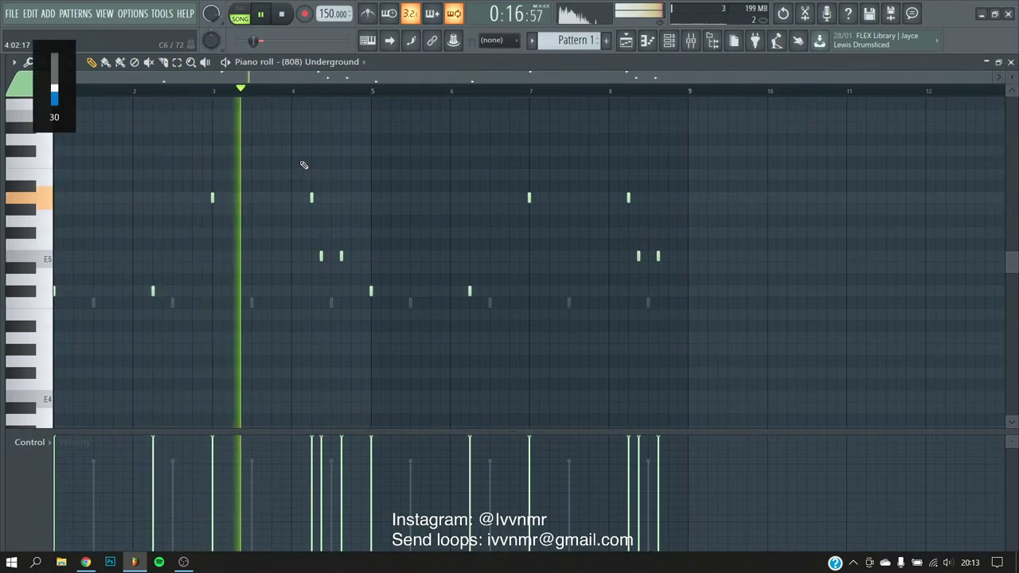
scroll(382, 125, up, 2)
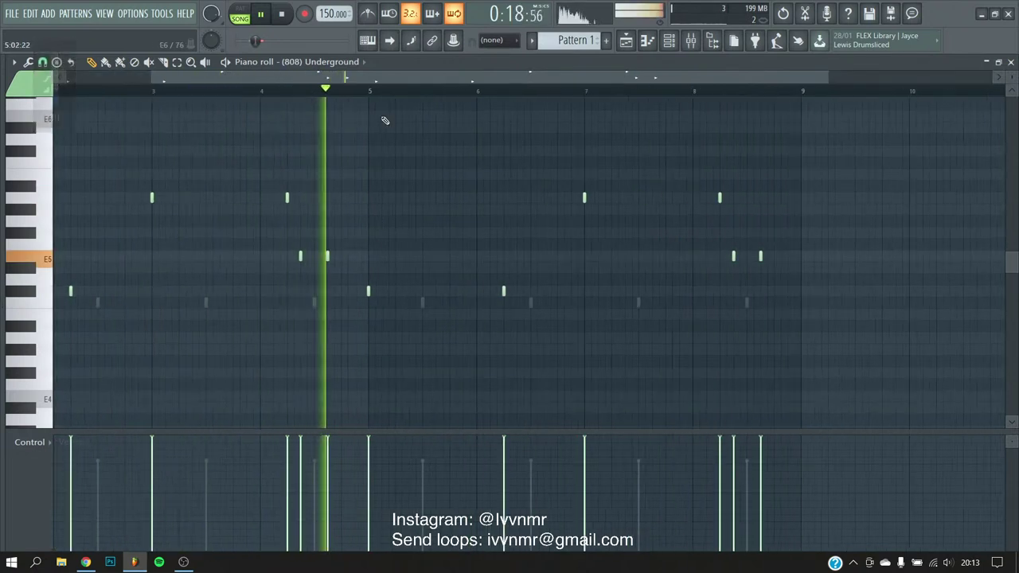
scroll(374, 250, up, 2)
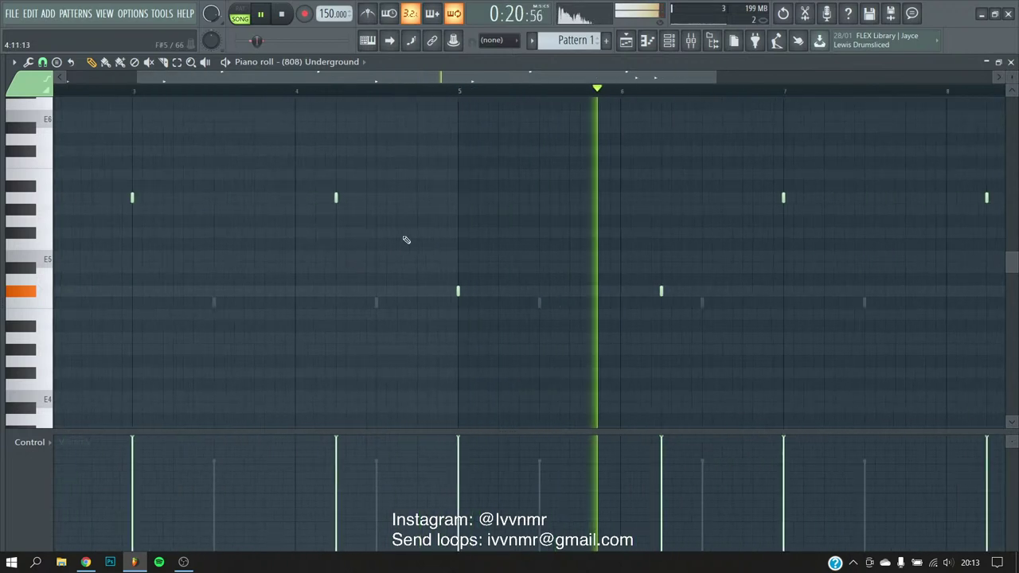
- Load the (808) Spinz 2 (Dist) sample from the browser into the first channel of the channel rack
scroll(398, 242, down, 3)
key(F6)
key(alt+F8)
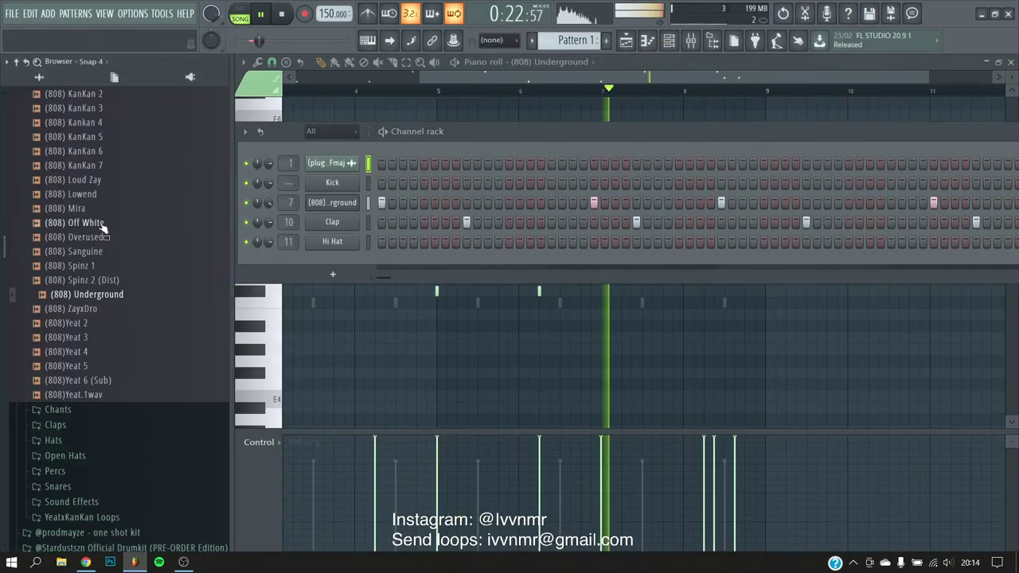
scroll(101, 317, down, 4)
scroll(108, 286, up, 1)
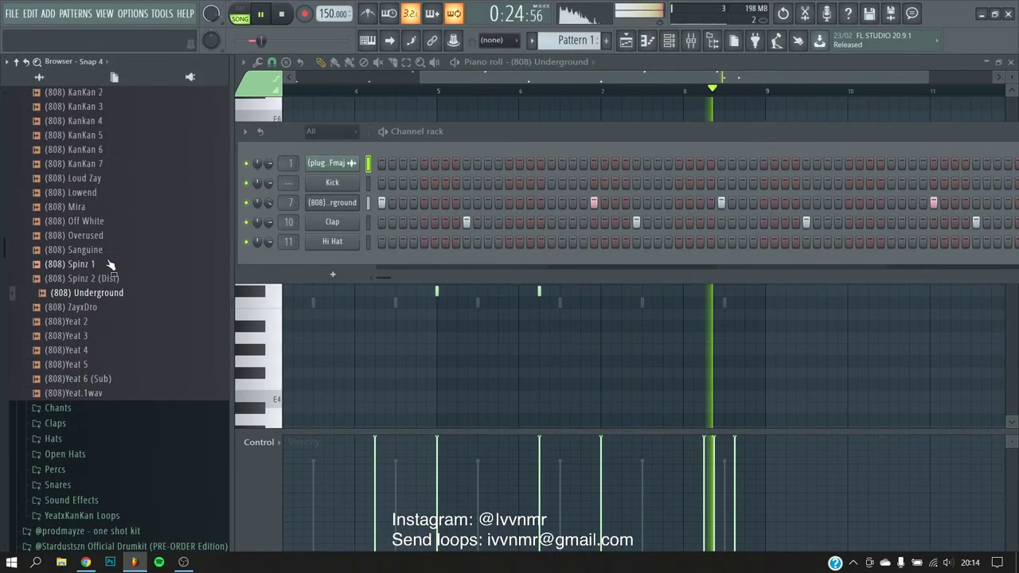
drag(108, 281, 332, 162)
key(alt+F8)
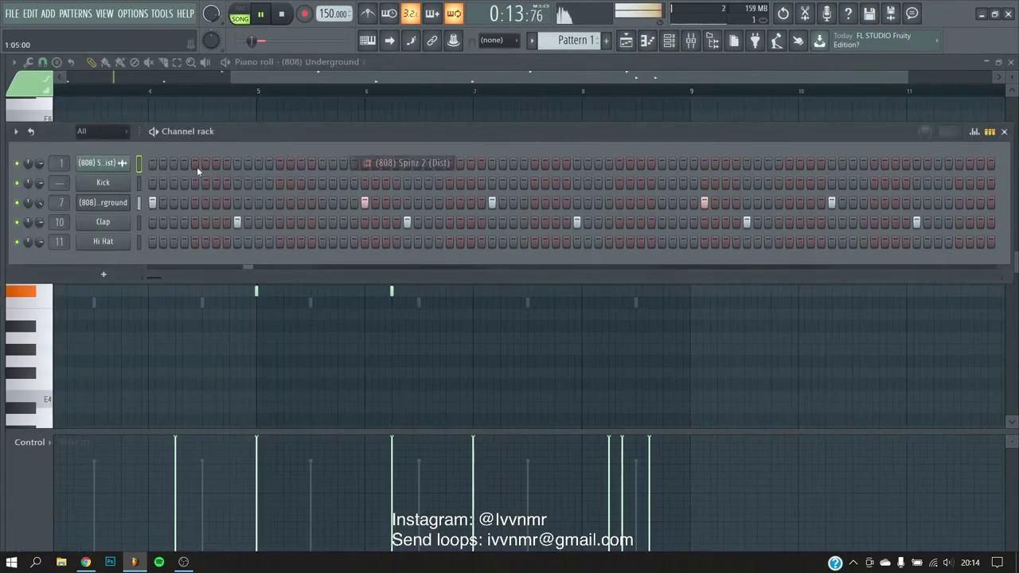
click(103, 163)
right_click(271, 286)
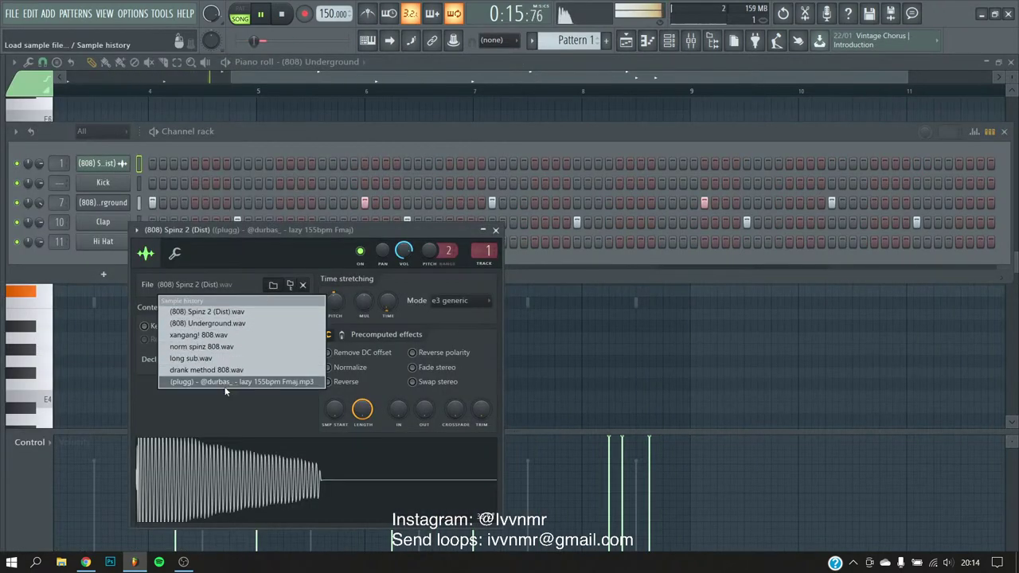
key(Escape)
key(Escape)
- Load the plugg "lazy 155bpm Fmaj" loop from the browser back into the first channel and close the channel rack
key(alt+F8)
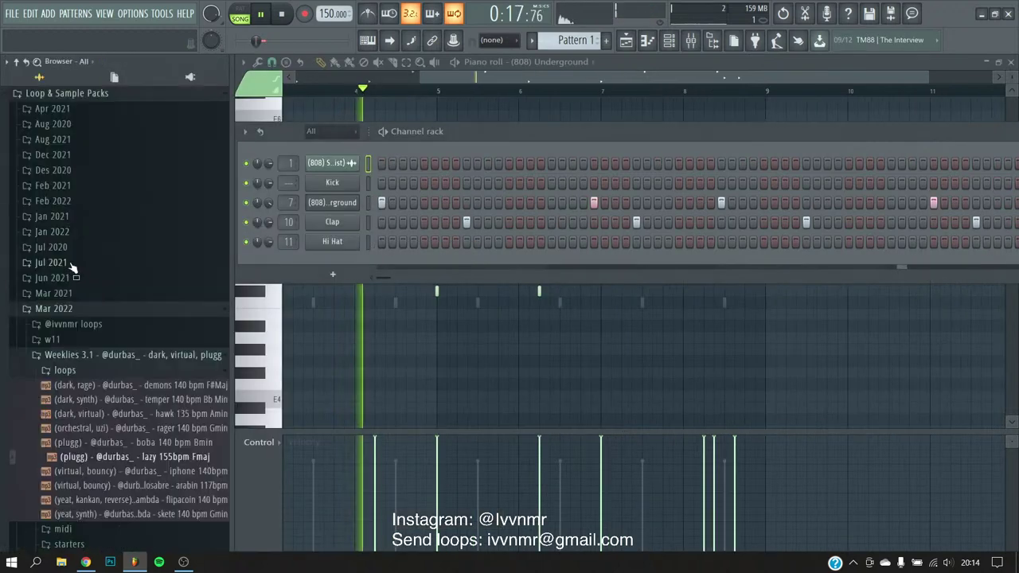
scroll(129, 344, up, 1)
drag(131, 374, 94, 158)
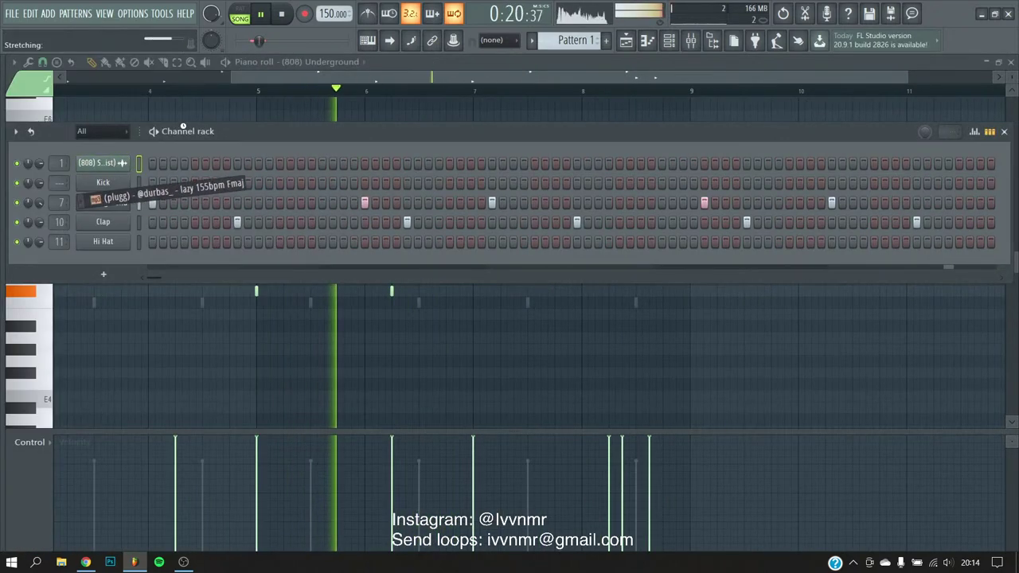
drag(182, 125, 237, 107)
key(F6)
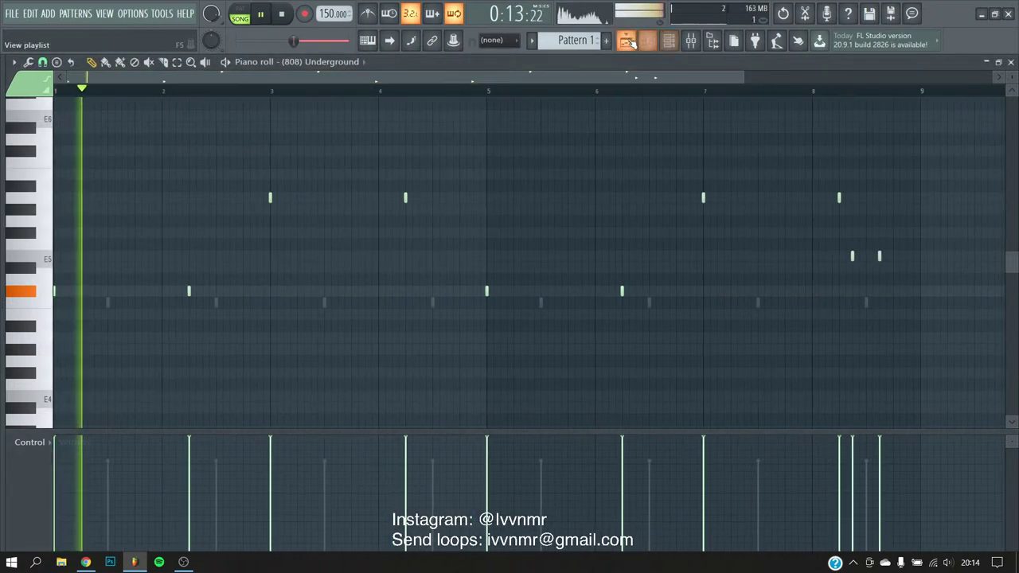
- Open the channel settings of the plugg loop's audio clip on Track 1 in the playlist
click(628, 43)
scroll(484, 136, down, 2)
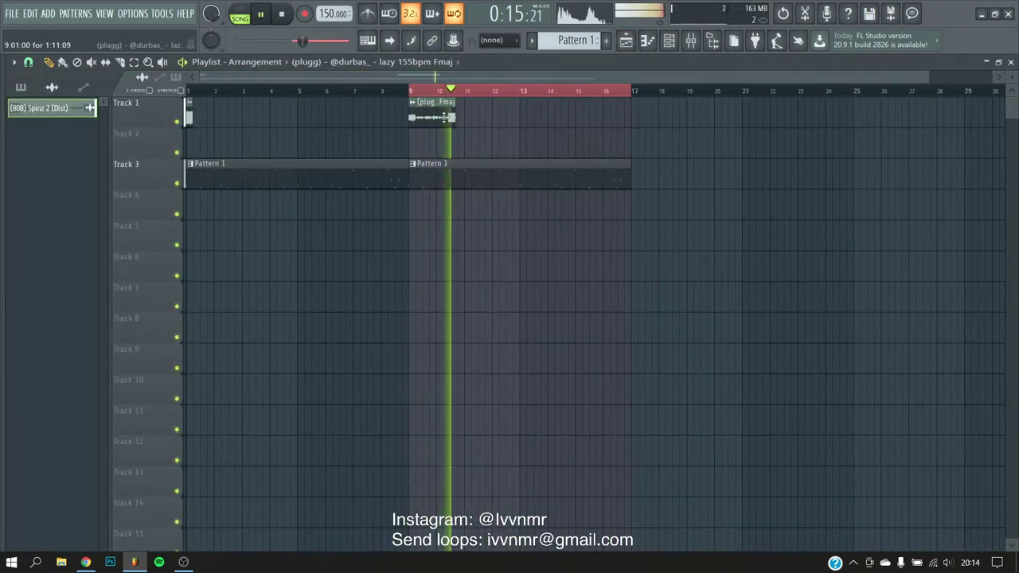
double_click(444, 117)
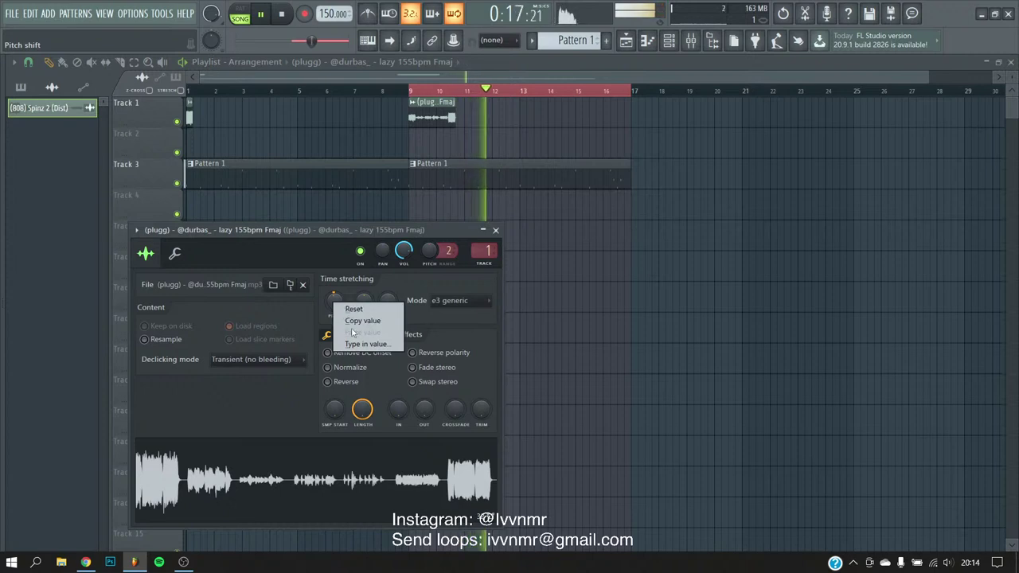
- Set the loop sample's time-stretching pitch shift to -100 cents and resume playback
click(366, 344)
text(15)
key(BackSpace)
key(BackSpace)
text(100)
key(BackSpace)
key(BackSpace)
key(BackSpace)
text(10)
key(Return)
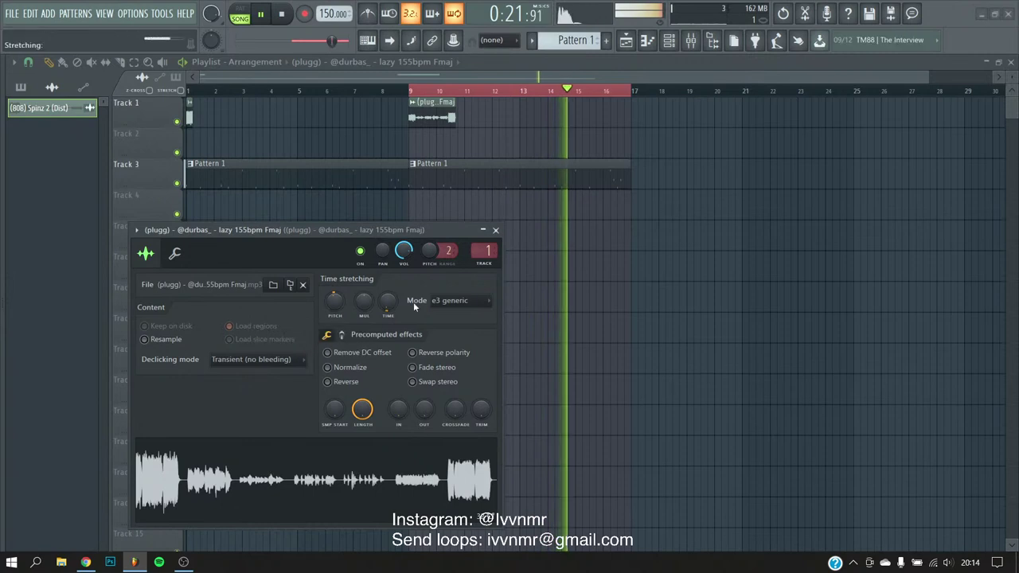
drag(334, 300, 334, 342)
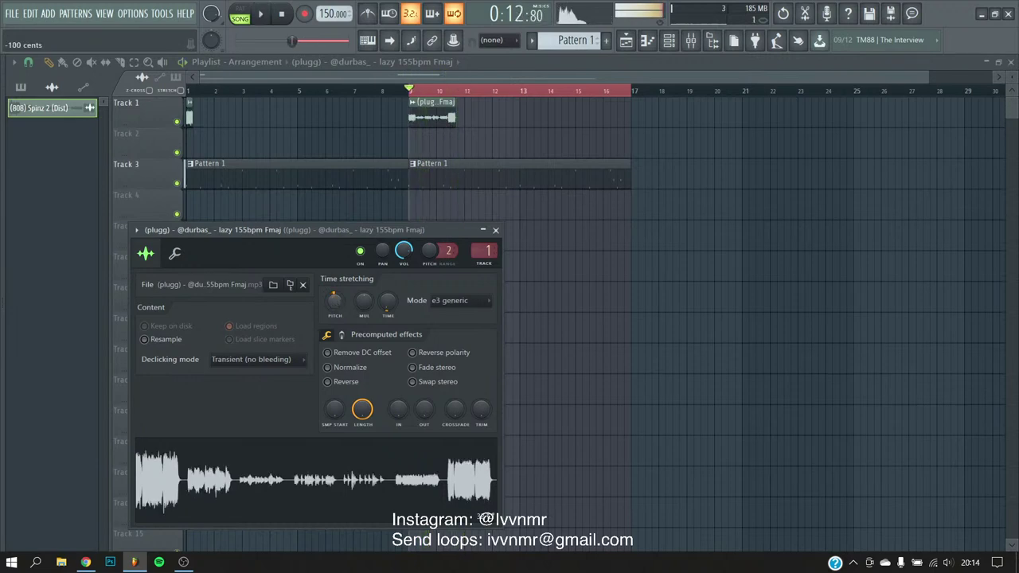
key(space)
- Run tempo autodetection on the loop sample and enter 150 BPM as its tempo
right_click(388, 306)
click(411, 323)
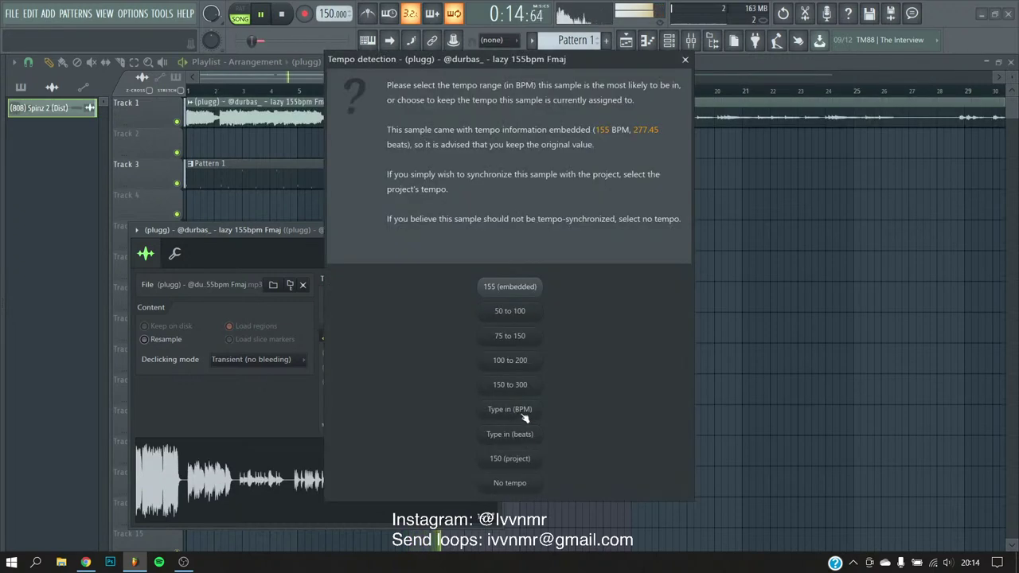
click(513, 408)
text(150)
key(Return)
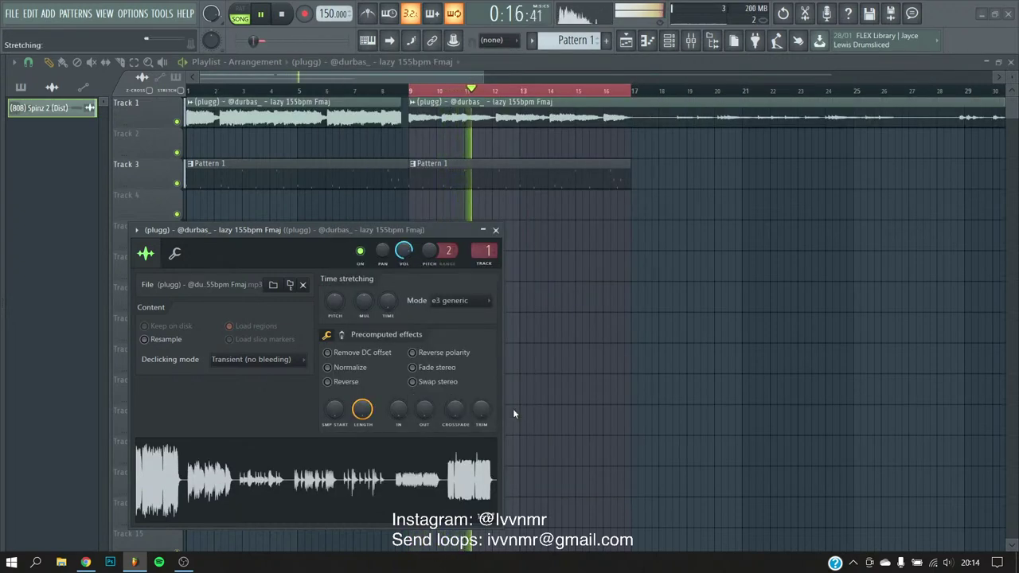
- Run tempo autodetection on the loop sample again, entering its tempo in BPM manually
right_click(387, 302)
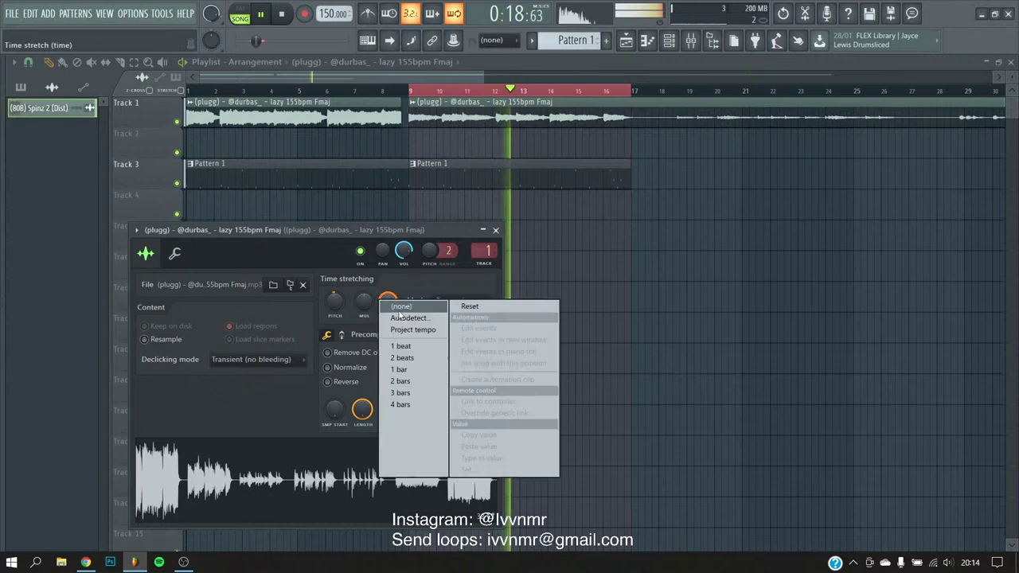
click(410, 319)
click(502, 410)
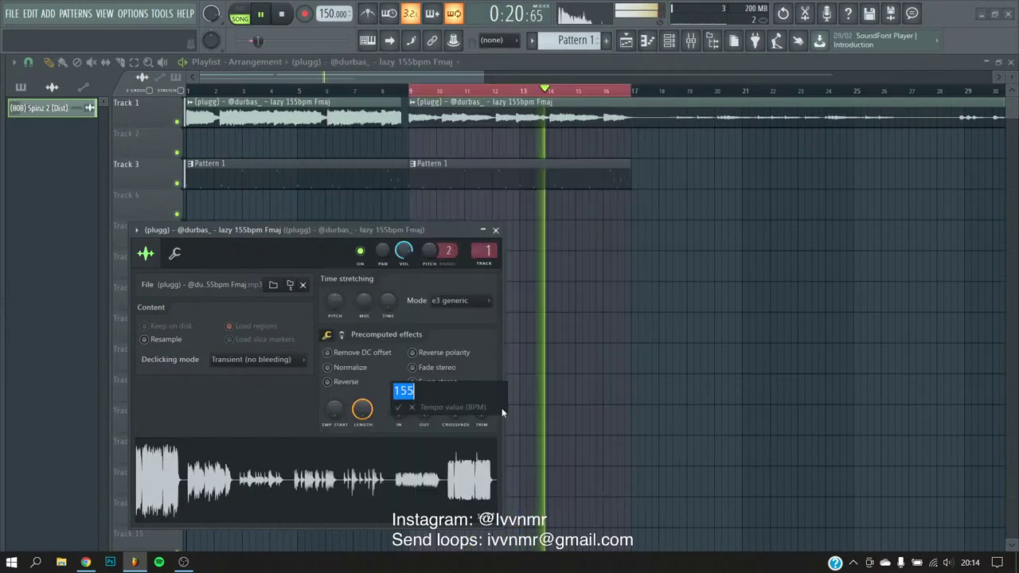
text(1)
key(Return)
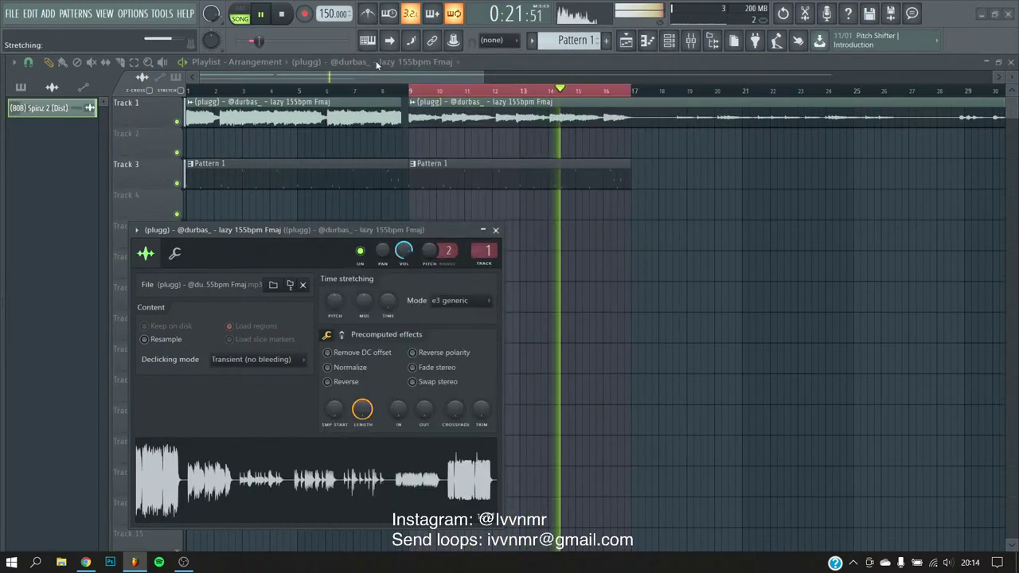
- Play the arrangement from the start and open the loop clip's sample settings
click(211, 82)
scroll(163, 164, up, 4)
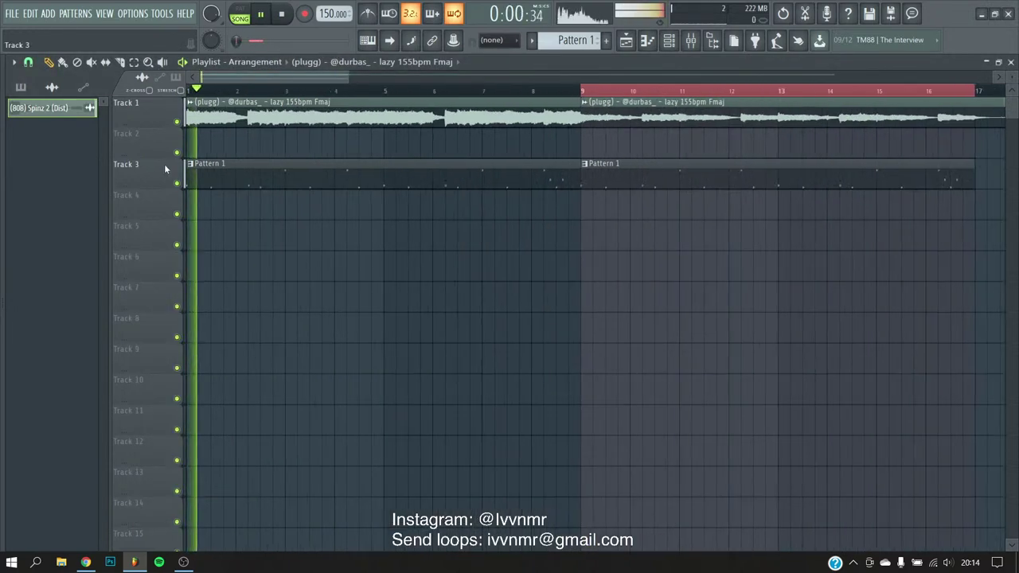
scroll(214, 150, down, 3)
double_click(636, 100)
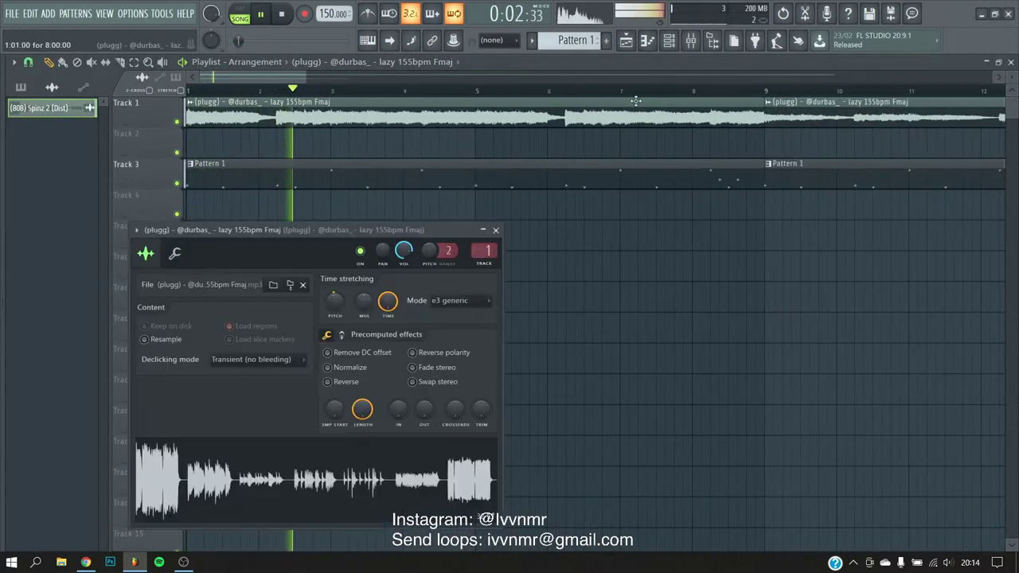
- Lower the loop's level on mixer track 1 and select the first 16 bars of the playlist
key(F9)
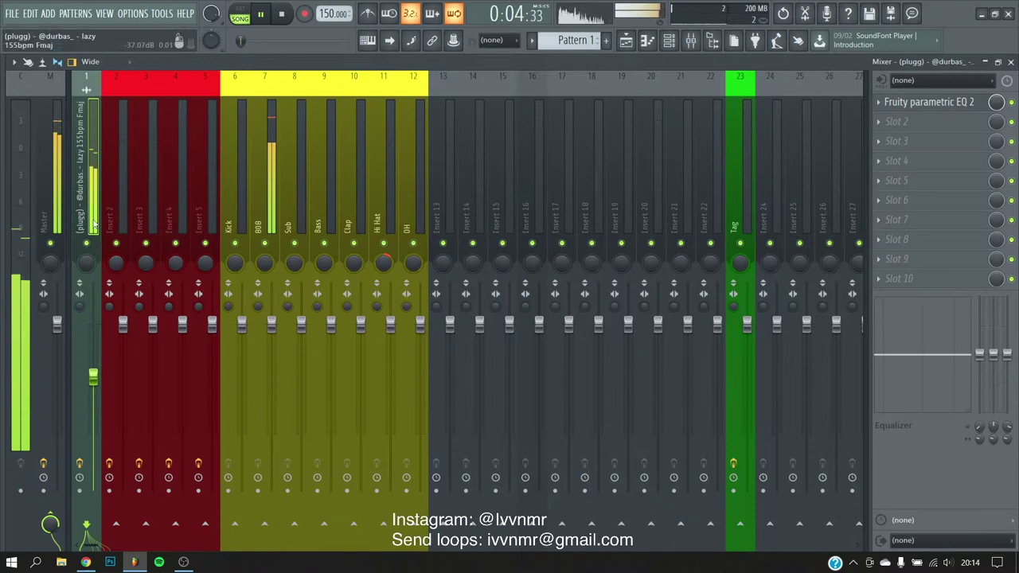
click(626, 40)
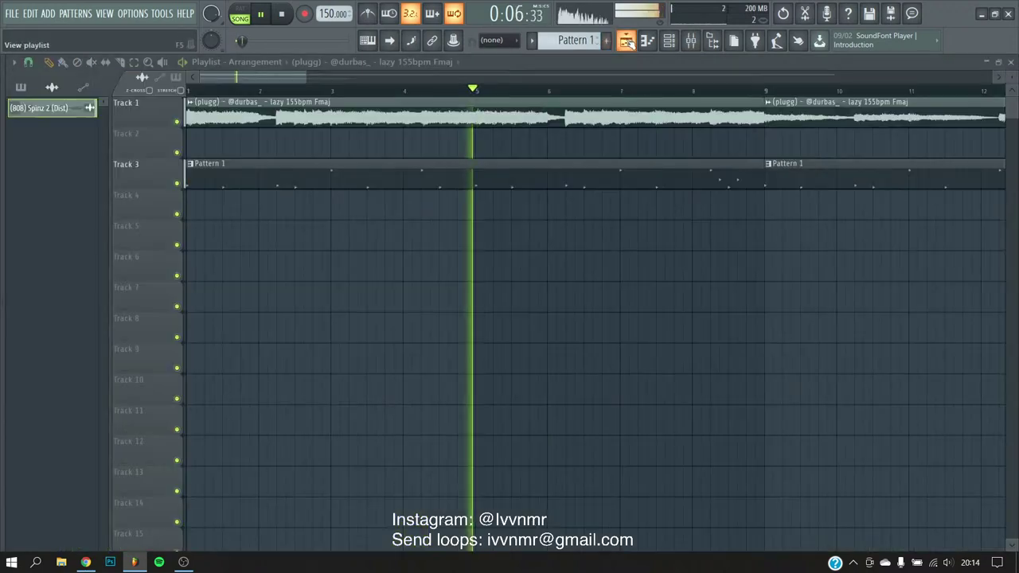
scroll(387, 161, down, 5)
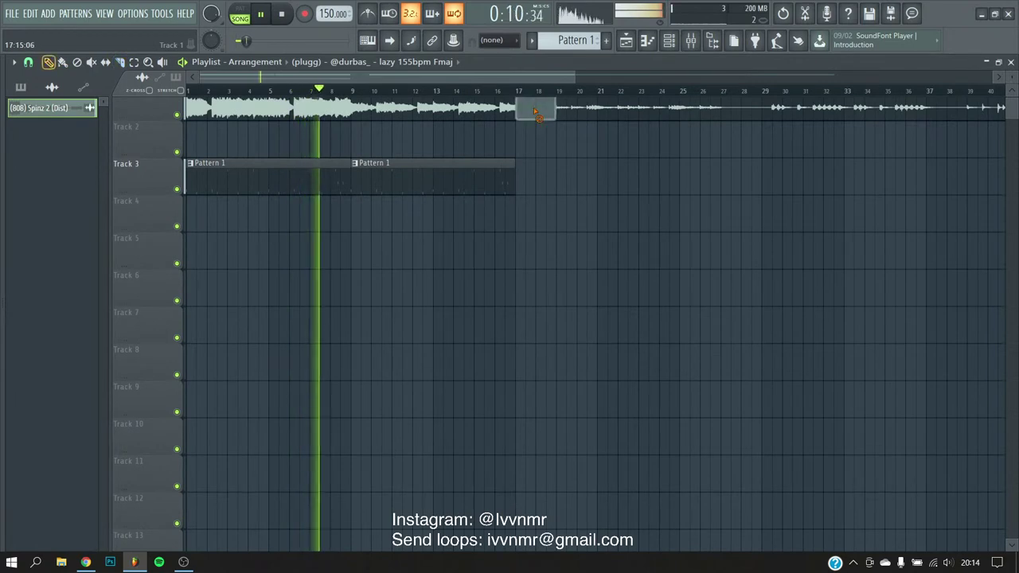
key(F9)
click(259, 184)
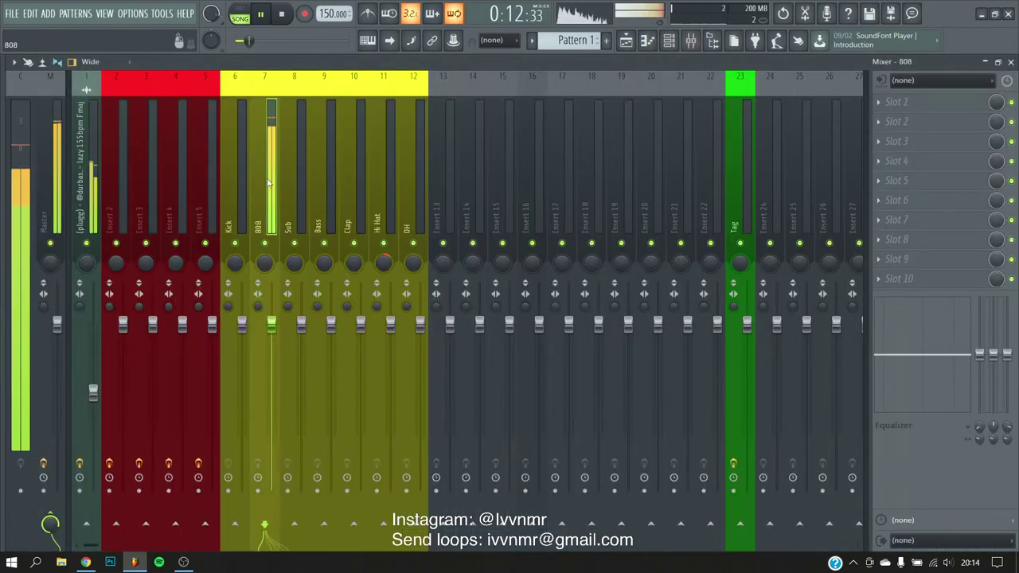
click(627, 40)
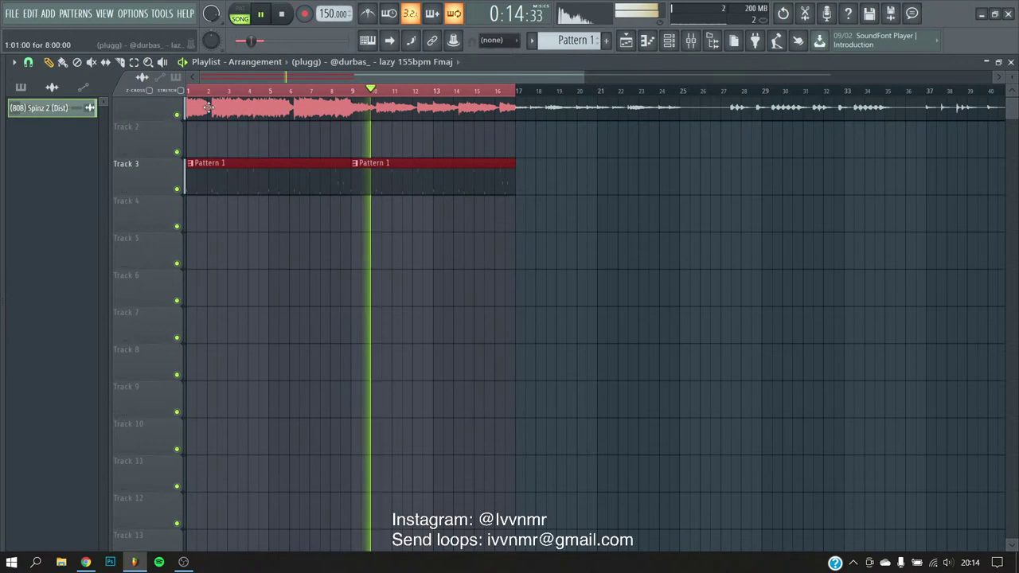
- Replace the Underground 808 channel's sample with (808) ZayxDro from the sample browser and restart playback
key(F6)
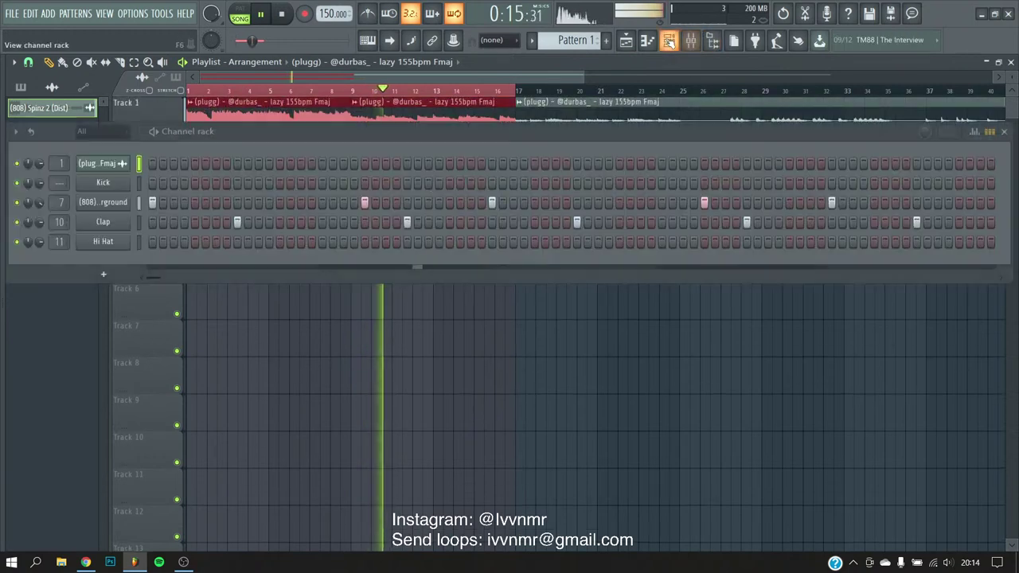
click(139, 202)
key(alt+F8)
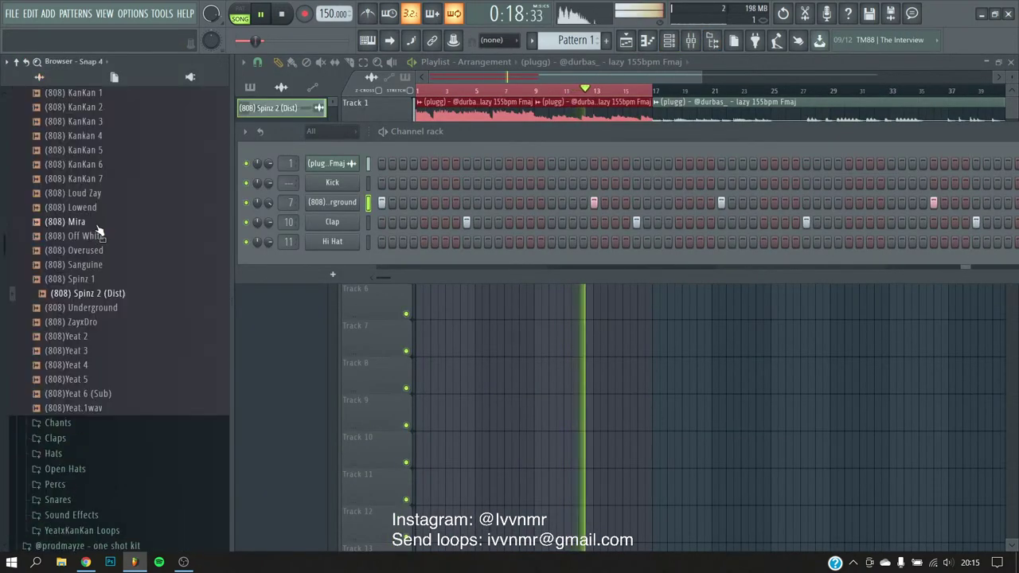
key(space)
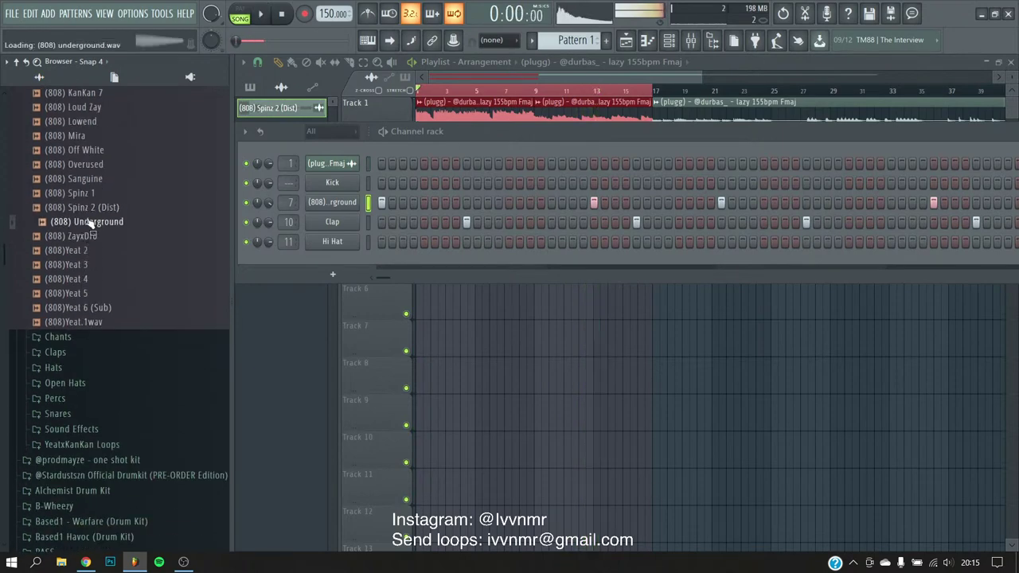
right_click(96, 236)
click(119, 235)
key(space)
key(alt+F8)
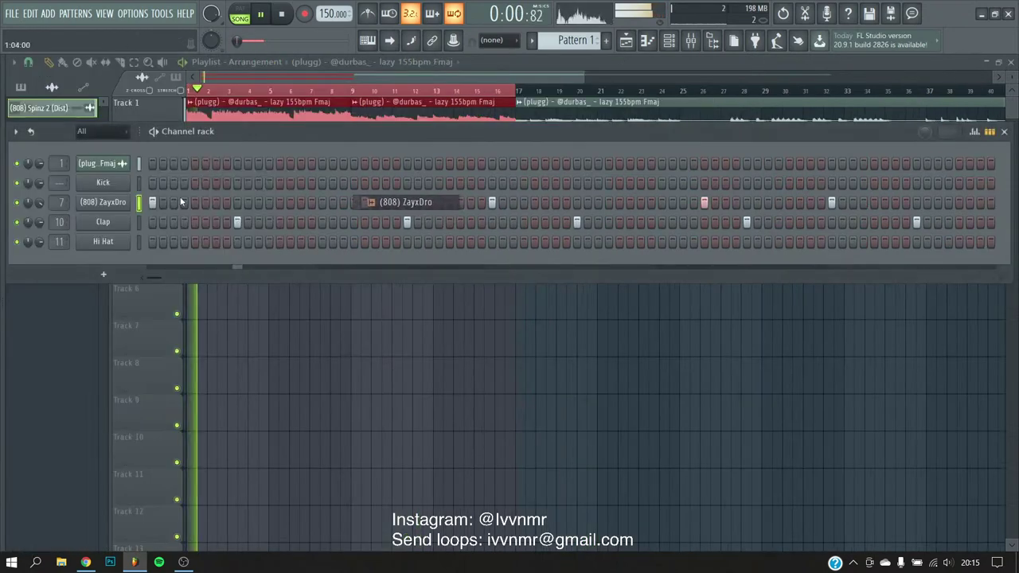
- Examine the (808) ZayxDro channel's instrument and sample settings while the beat plays
click(108, 202)
click(98, 162)
click(68, 162)
click(98, 161)
key(alt+F8)
key(alt+F8)
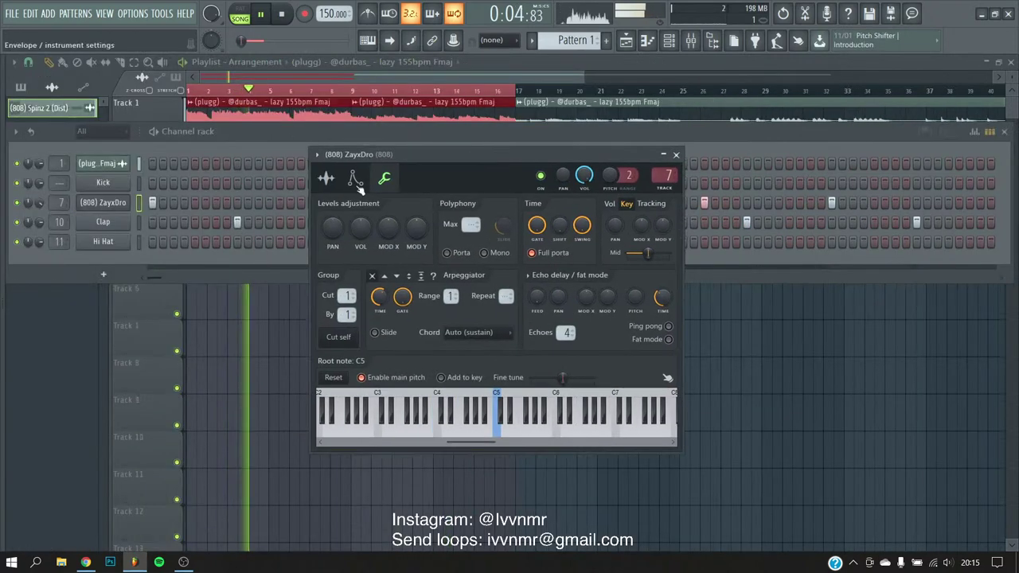
click(137, 228)
key(alt+F8)
scroll(18, 268, up, 3)
key(alt+F8)
click(99, 204)
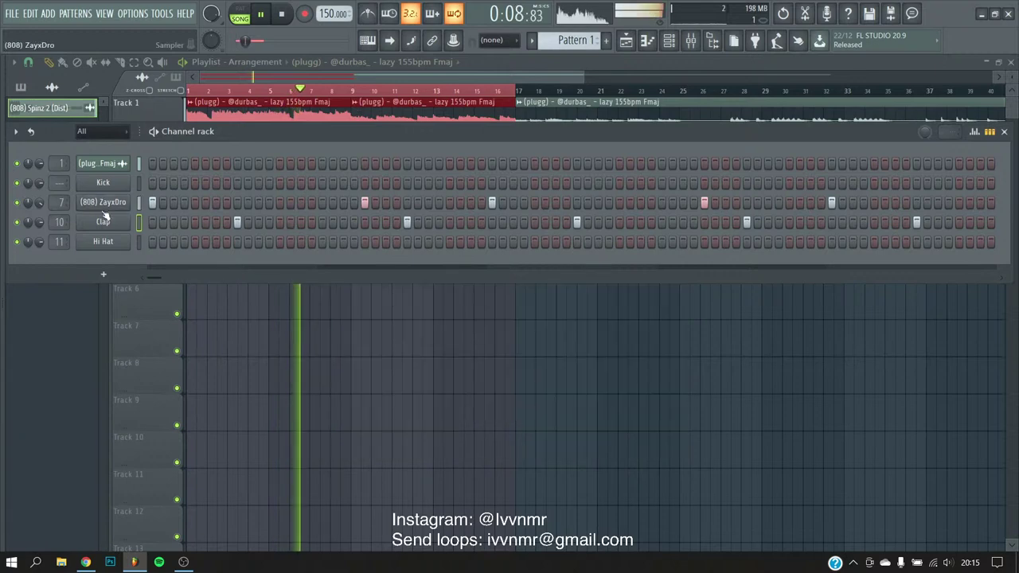
click(102, 203)
click(327, 178)
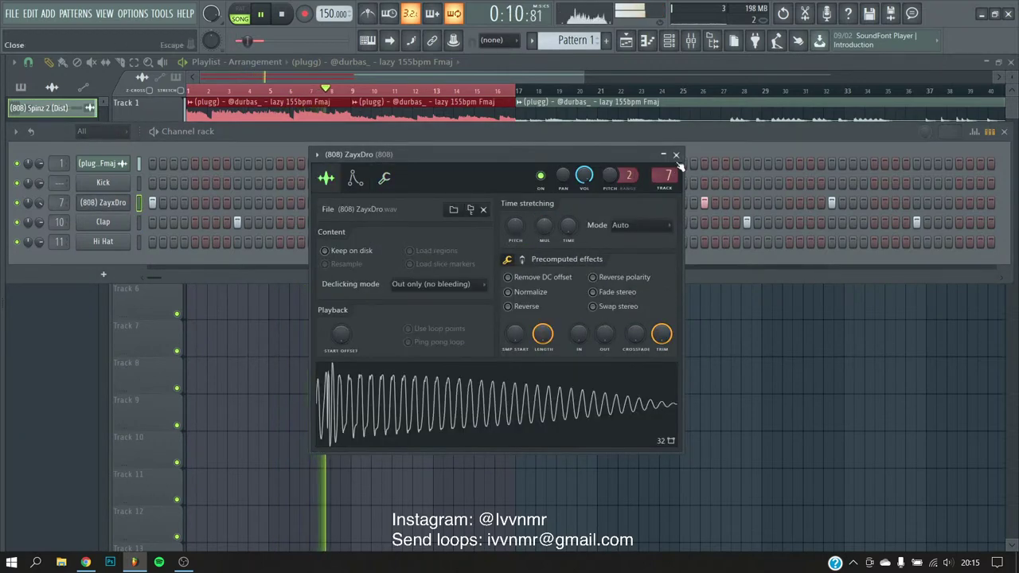
- Try transposing all the (808) ZayxDro notes up two octaves in the piano roll
right_click(128, 200)
click(163, 202)
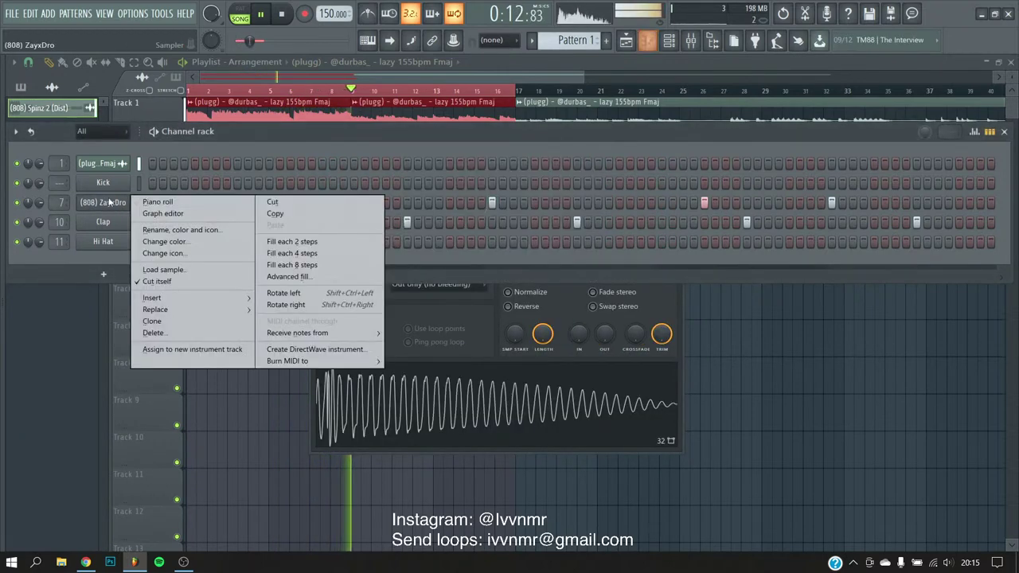
key(ctrl+a)
key(ctrl+Up)
key(ctrl+Up)
scroll(350, 267, up, 5)
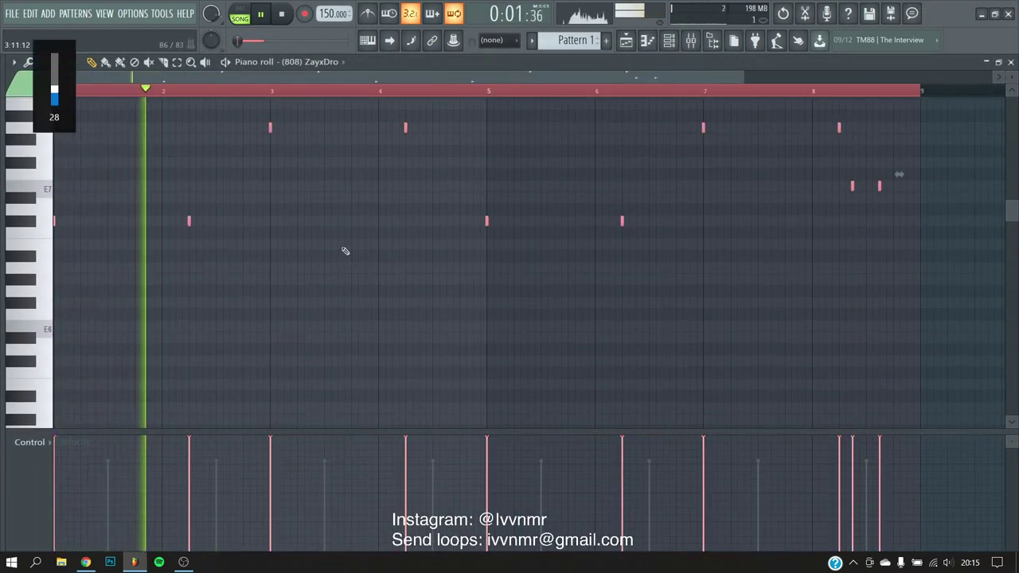
- Transpose all the (808) ZayxDro notes back down two octaves and clear the selection
key(ctrl+Down)
key(ctrl+Down)
click(345, 251)
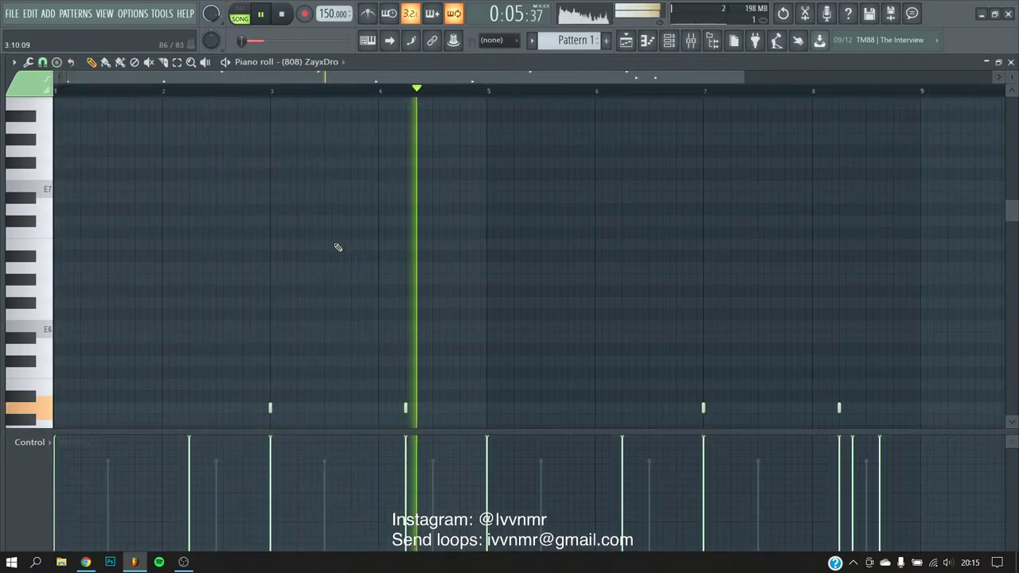
scroll(337, 246, down, 3)
- Browse the YeatxKanKan kit's Chants and Claps folders for another sample to add over the playlist beat
click(668, 40)
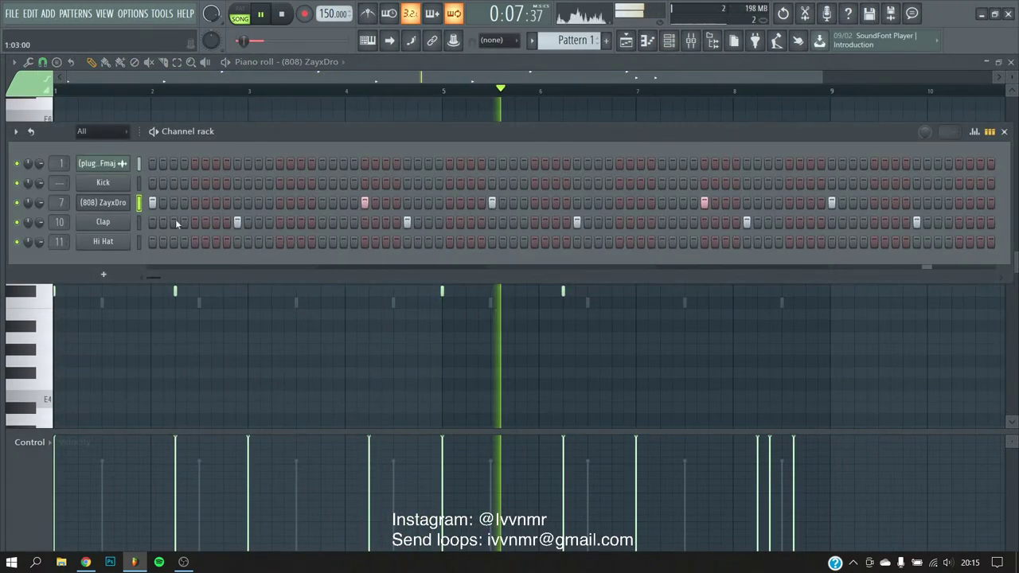
click(625, 39)
click(668, 40)
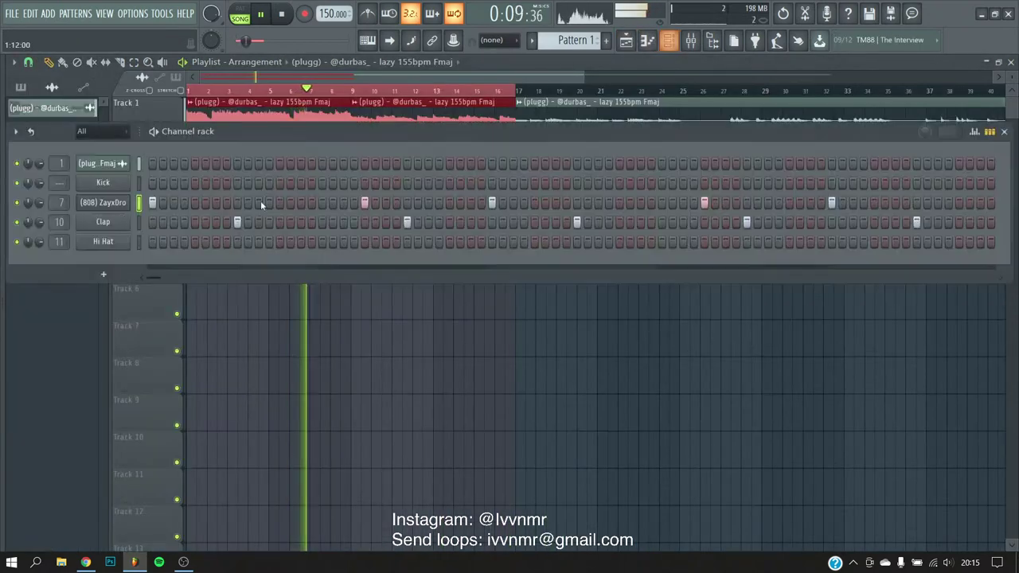
click(712, 40)
scroll(64, 223, up, 10)
click(70, 269)
click(72, 265)
click(83, 109)
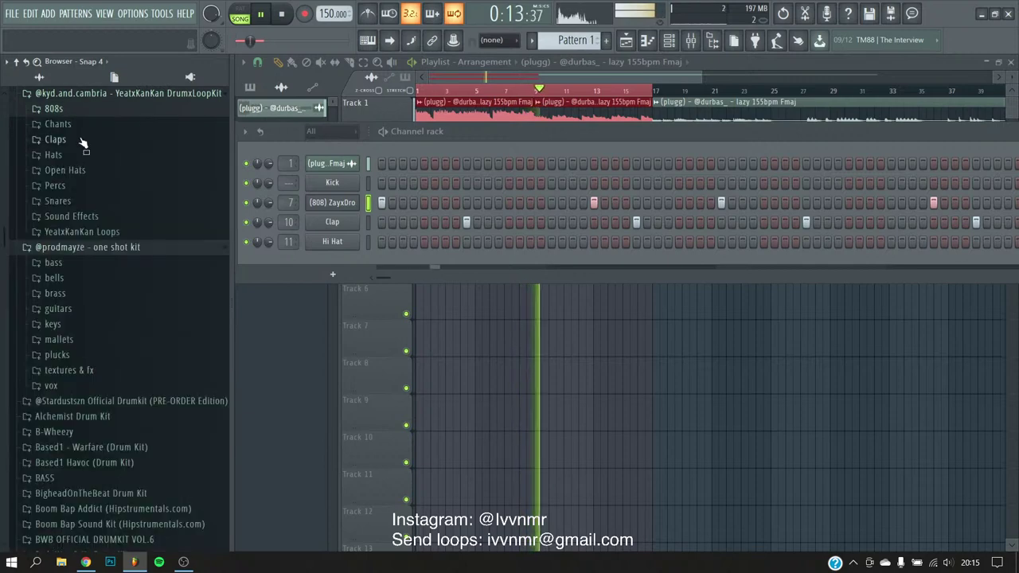
click(78, 125)
click(78, 124)
click(72, 139)
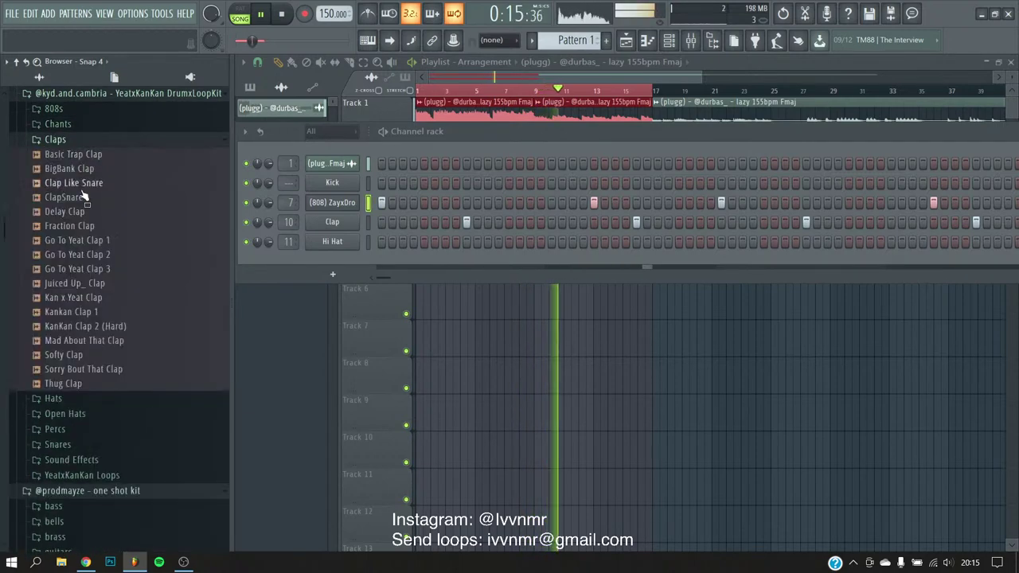
- Add the Anime Girl Chant sample from the Chants folder as a new channel with a hit on step 25
click(55, 139)
click(57, 123)
drag(71, 137, 142, 270)
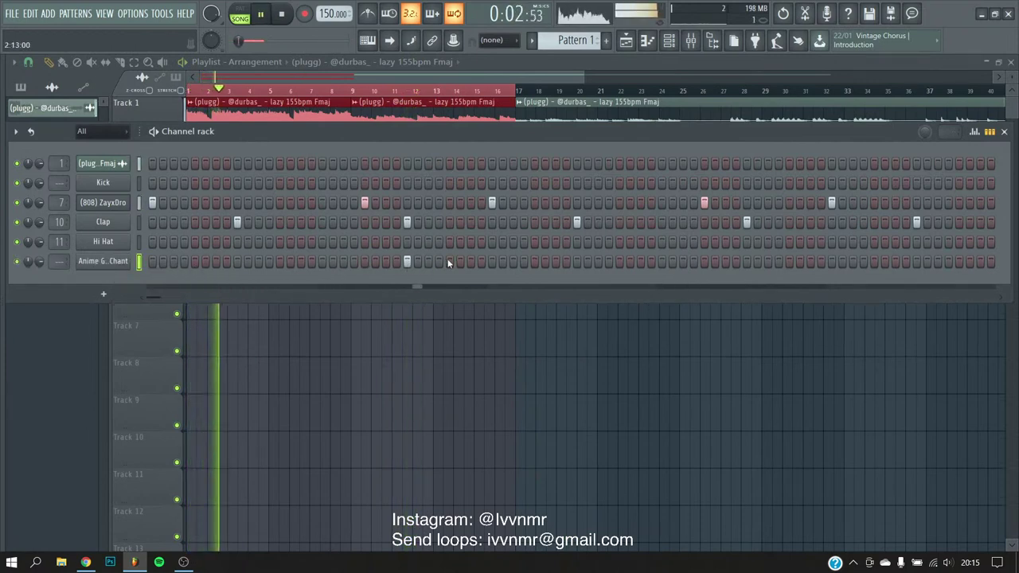
- Lower the Anime Girl Chant channel's volume to 46% and open the mixer
click(103, 261)
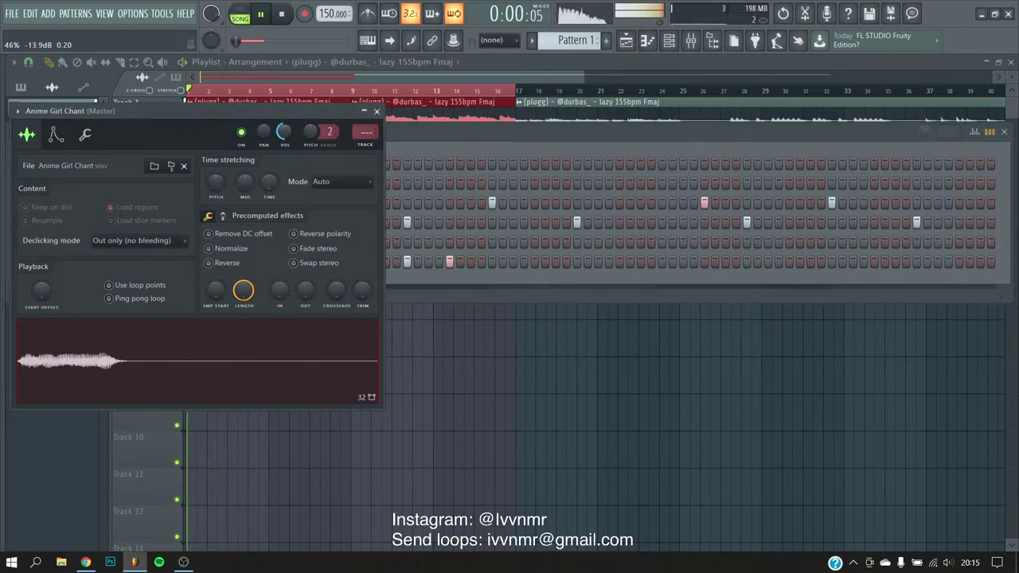
click(690, 41)
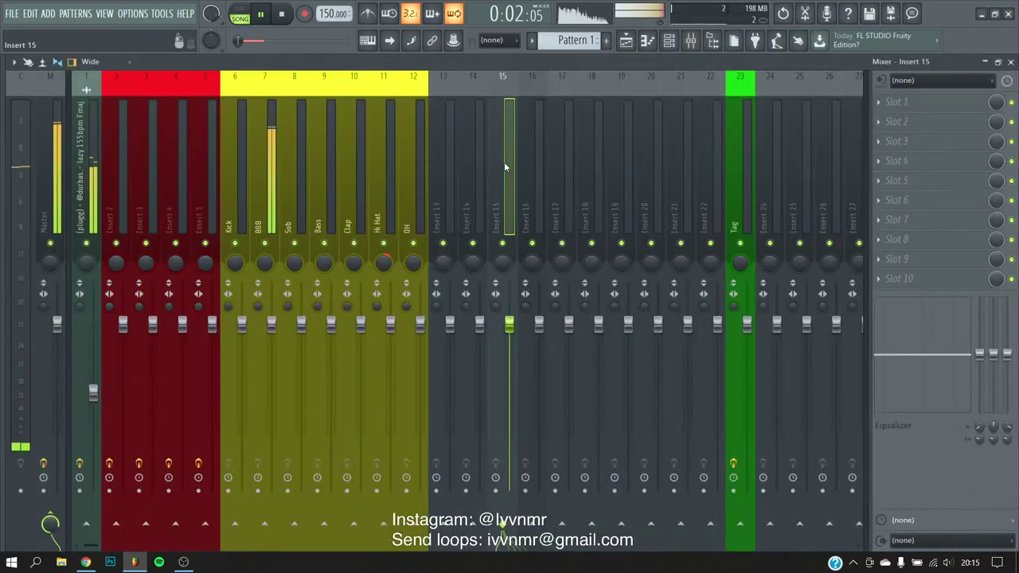
- Duplicate the pair of Anime Girl Chant notes every two bars to fill the eight-bar pattern in the piano roll
click(647, 41)
key(ctrl+a)
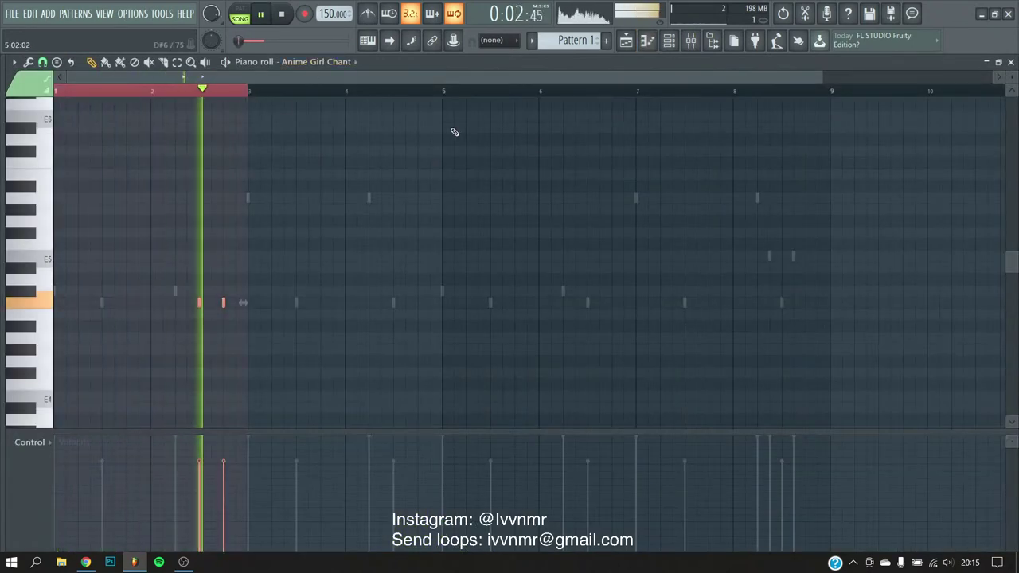
key(ctrl+b)
key(ctrl+b)
key(ctrl+b)
key(ctrl+d)
key(XF86AudioLowerVolume)
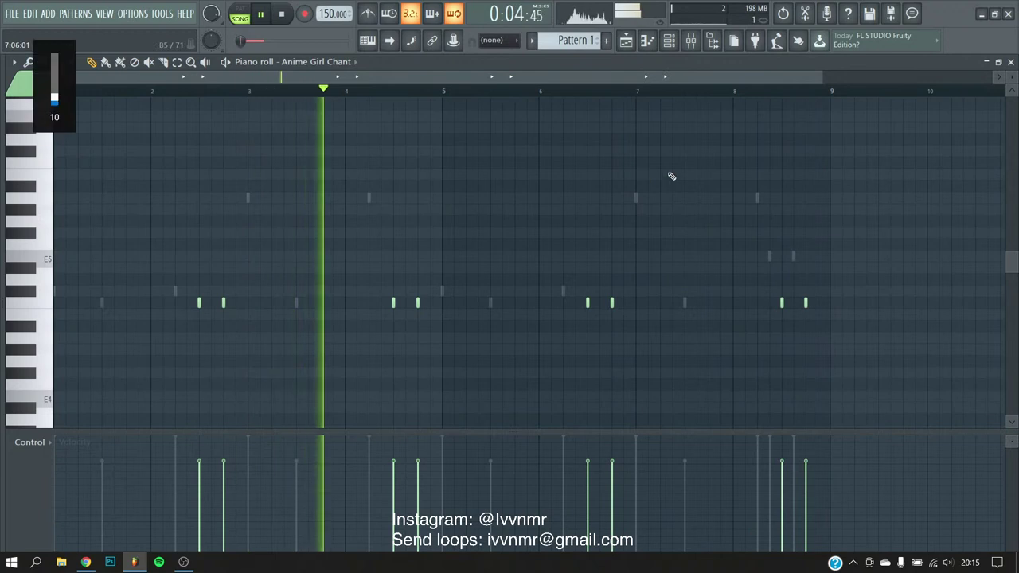
key(XF86AudioRaiseVolume)
- Route the Anime Girl Chant channel to mixer track 13 and set its volume to 65%
click(669, 40)
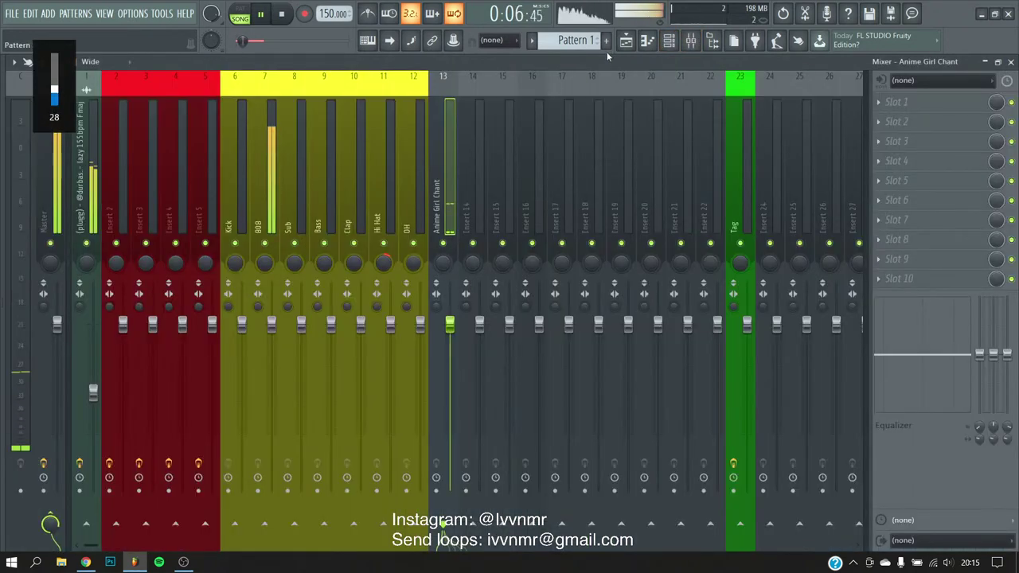
key(F6)
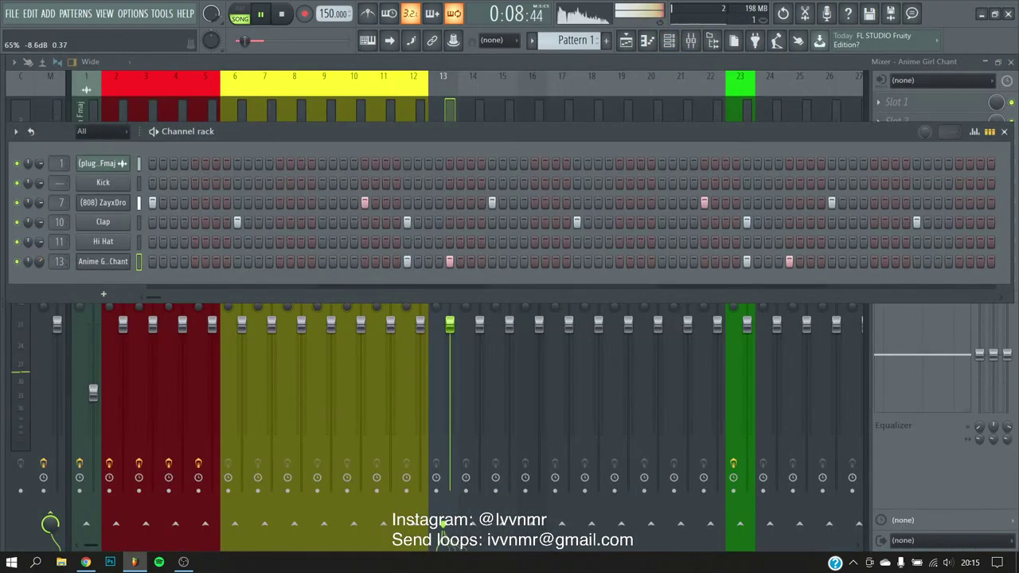
- Replace the Clap channel's sample with Kankan Clap 1 from the kit's Claps folder
key(alt+F8)
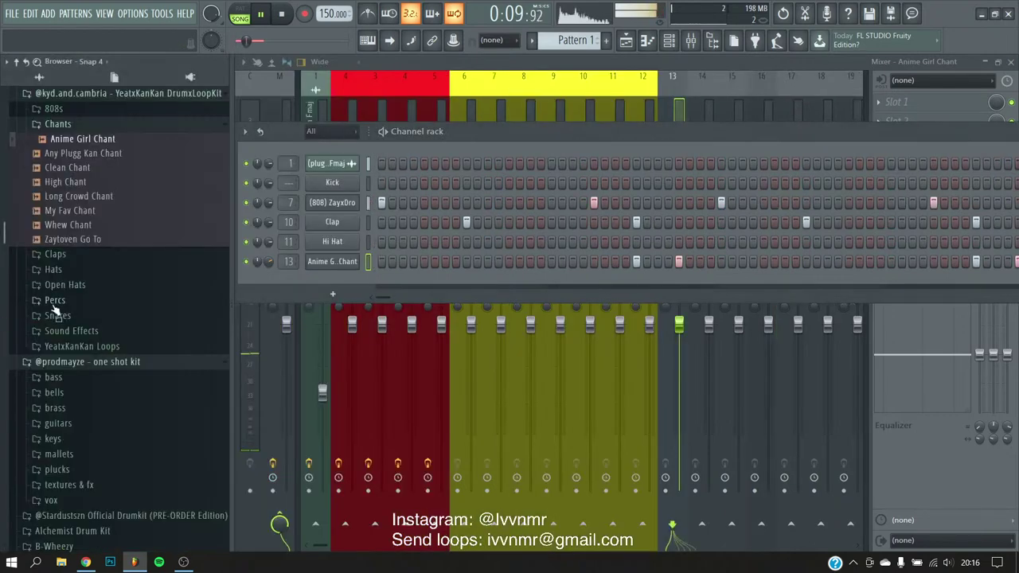
click(68, 255)
scroll(92, 368, down, 2)
click(92, 256)
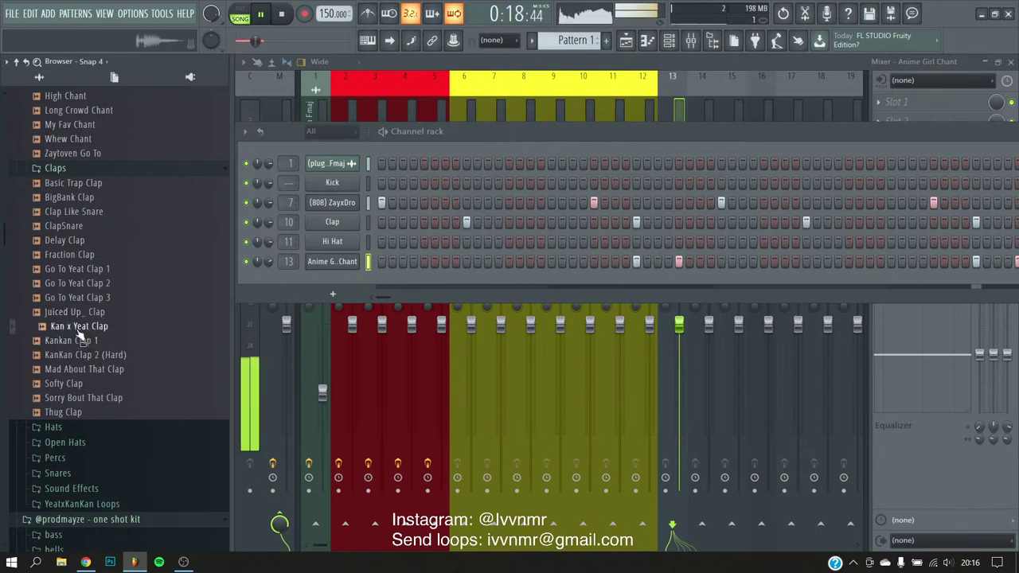
drag(75, 340, 191, 242)
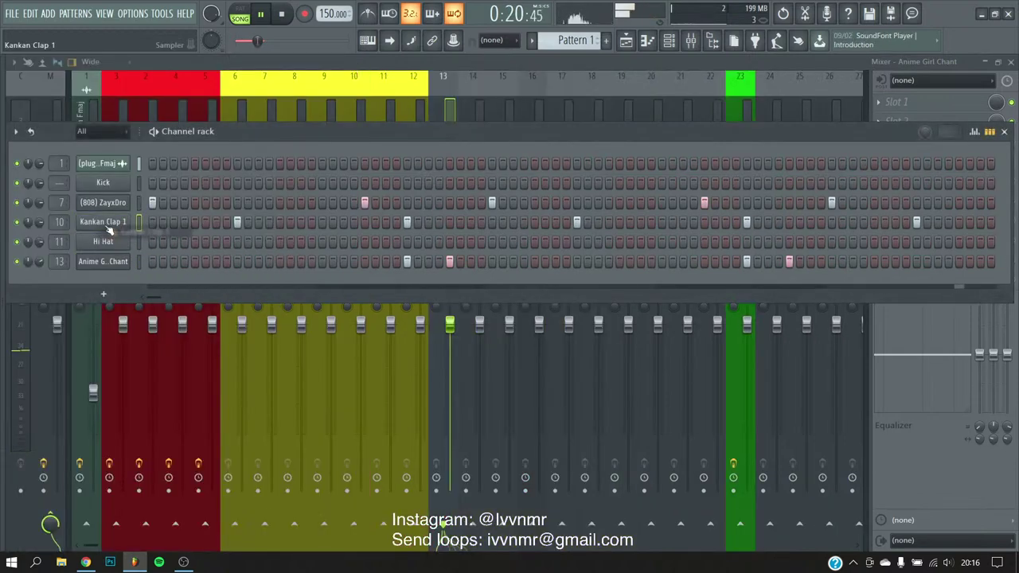
drag(110, 230, 104, 223)
click(430, 177)
- Open the Kankan Clap 1 channel in the piano roll and set its snap to 1/4 beat
right_click(131, 213)
click(138, 220)
scroll(149, 81, up, 3)
click(57, 62)
click(60, 205)
- Try an extra Kankan Clap 1 note late in bar 1, remove it and play the pattern
scroll(151, 314, up, 3)
click(387, 302)
scroll(366, 304, down, 3)
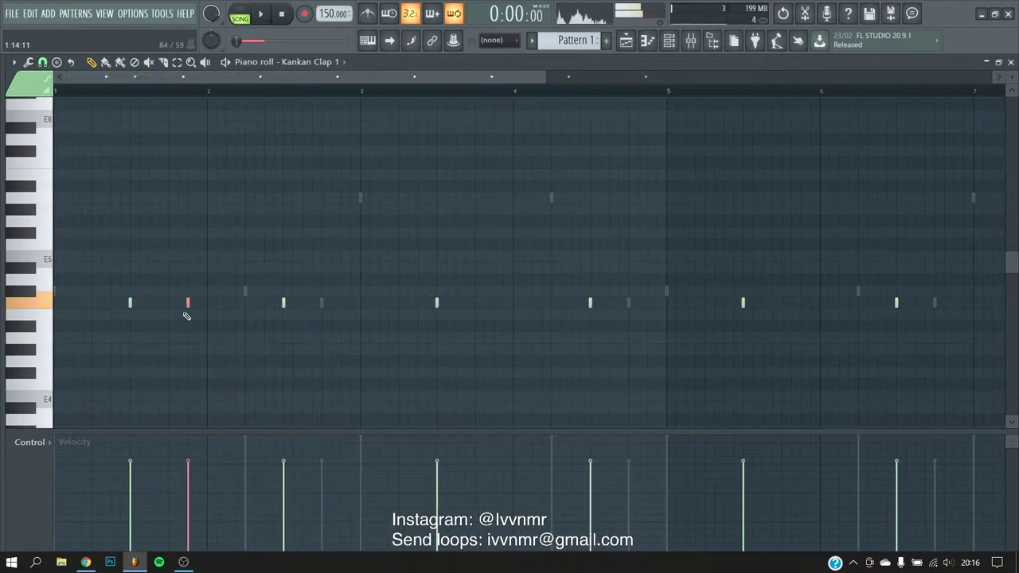
right_click(187, 303)
scroll(103, 338, up, 4)
key(space)
scroll(265, 220, down, 4)
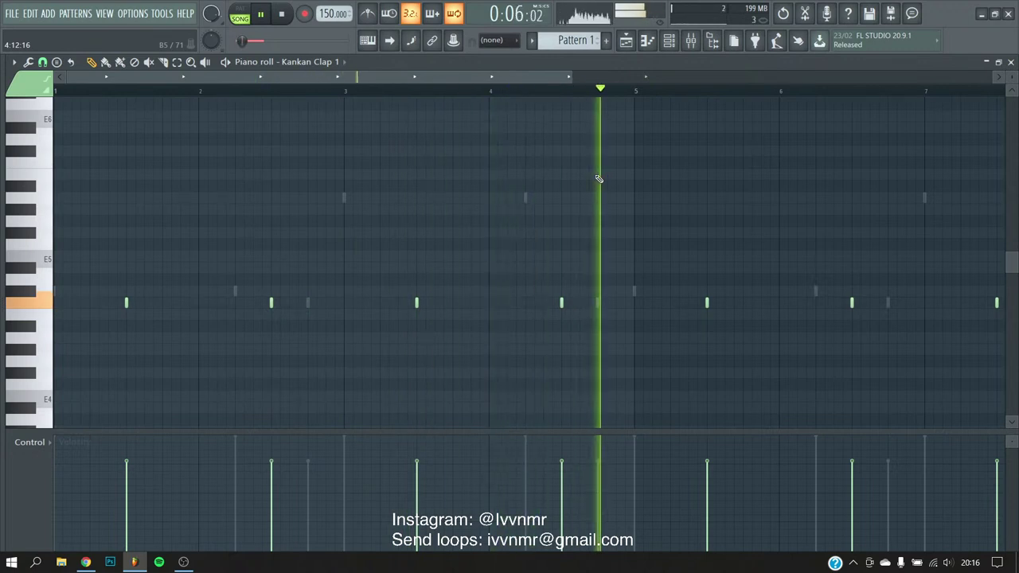
- Lower the Clap track's mixer fader slightly and return to the piano roll
scroll(654, 119, down, 3)
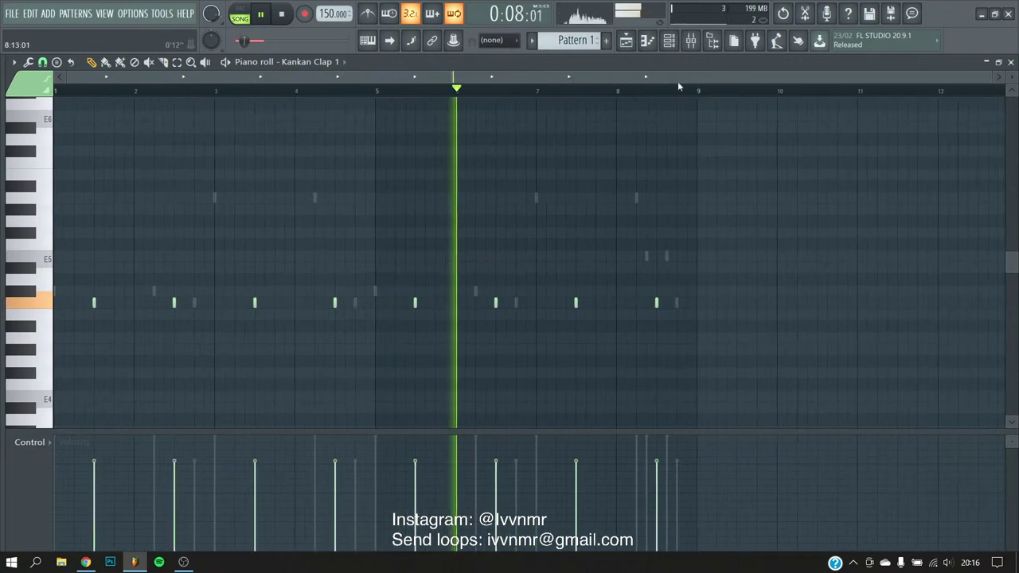
key(F9)
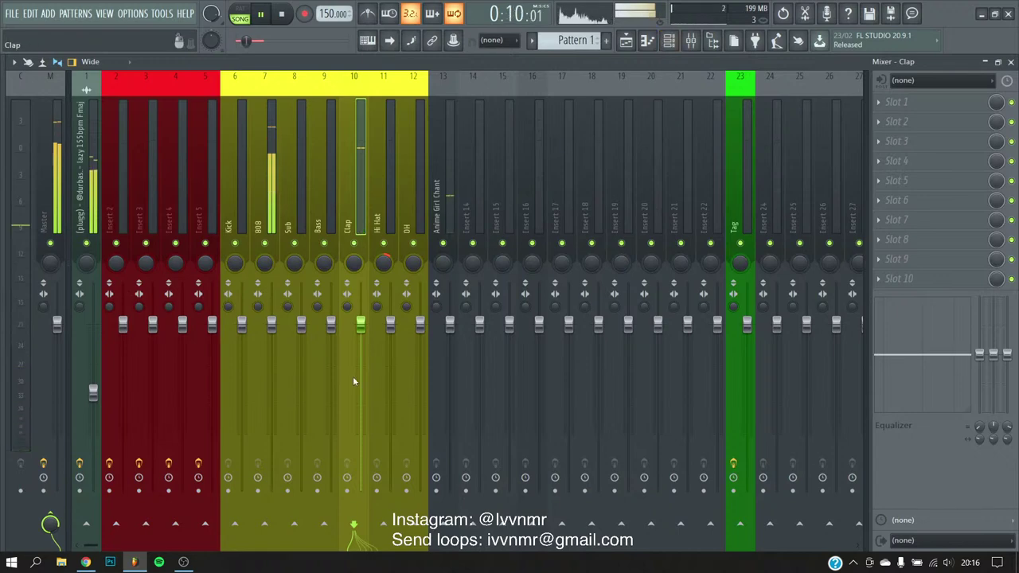
click(650, 42)
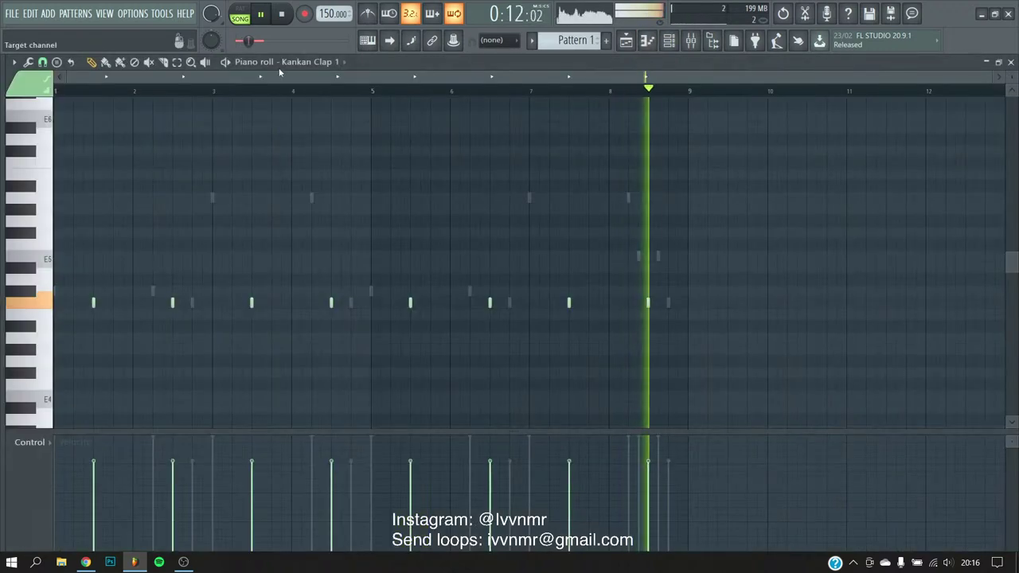
- Delete the Anime Girl Chant note pairs in bars 2 and 6, keeping those in bars 4 and 8
click(280, 62)
click(334, 154)
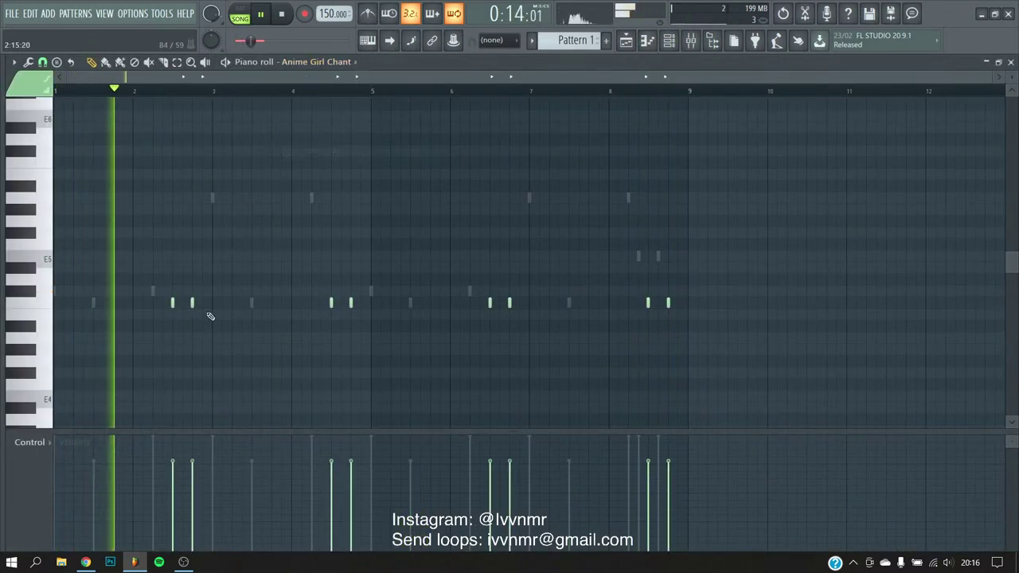
click(331, 303)
click(351, 303)
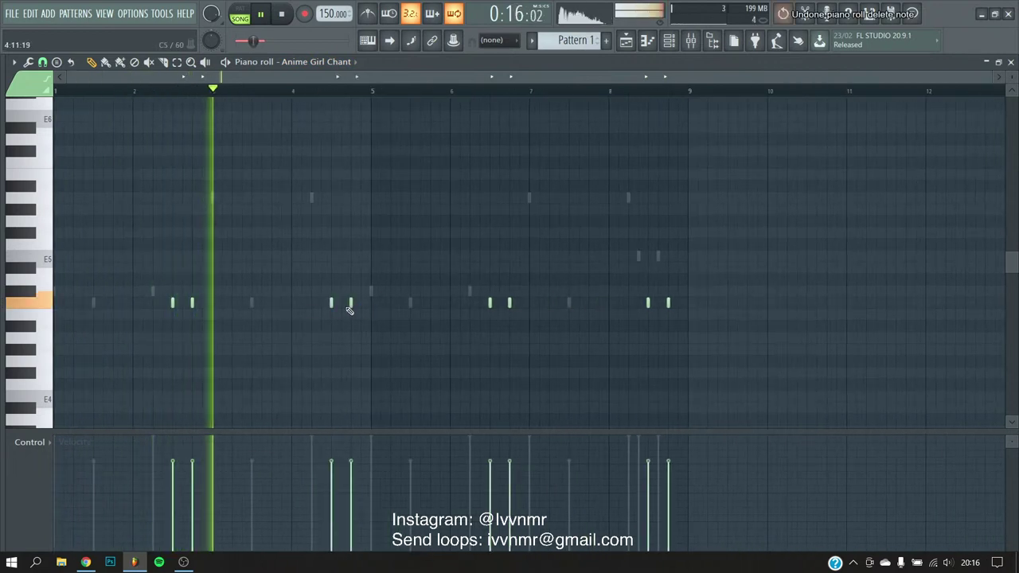
right_click(192, 303)
right_click(172, 302)
right_click(509, 302)
right_click(490, 302)
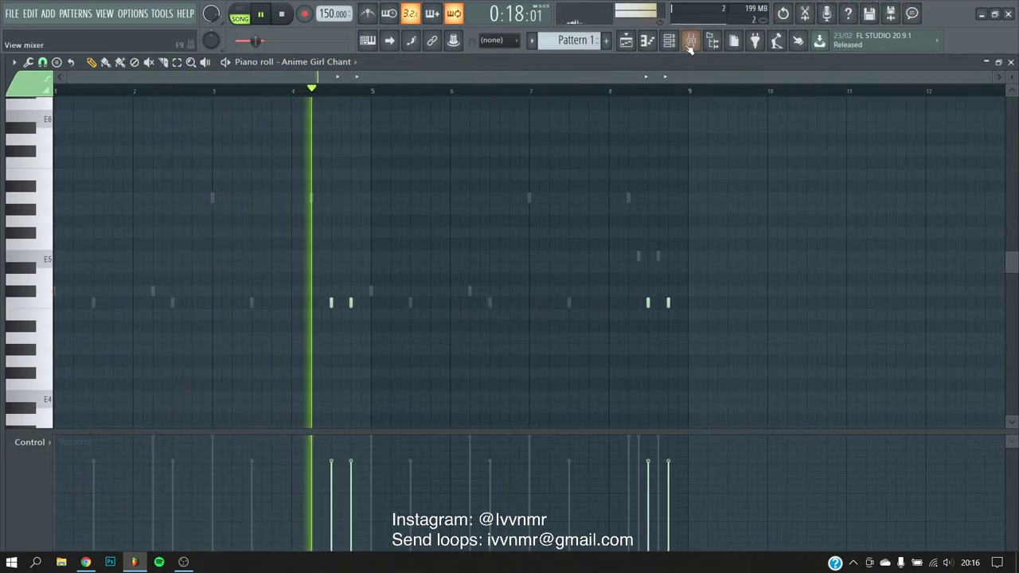
- Audition the Hats folder and replace the Hi Hat channel's sample with Goin' To Hell Hat
key(F6)
key(alt+F8)
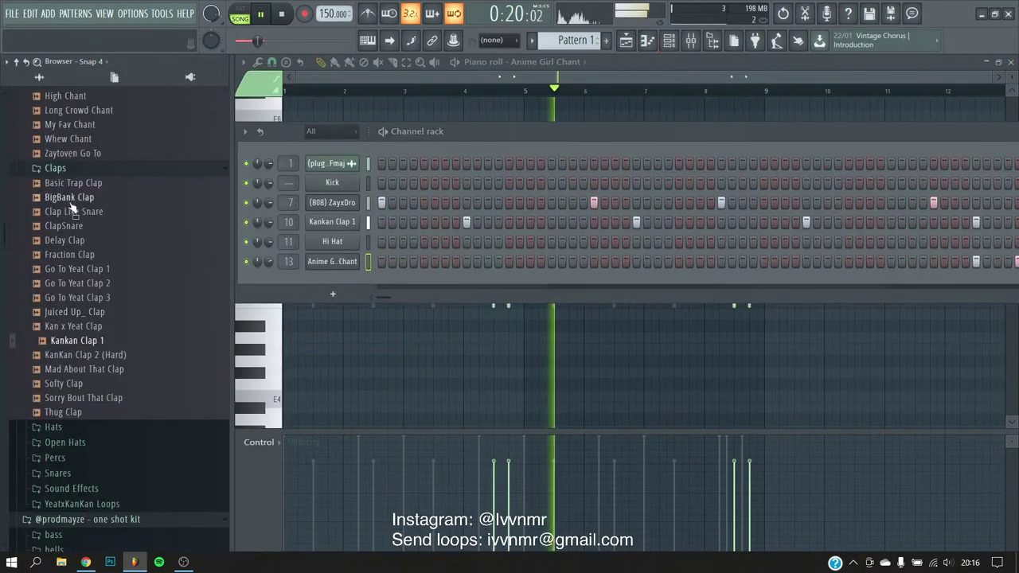
click(68, 200)
click(55, 184)
click(82, 242)
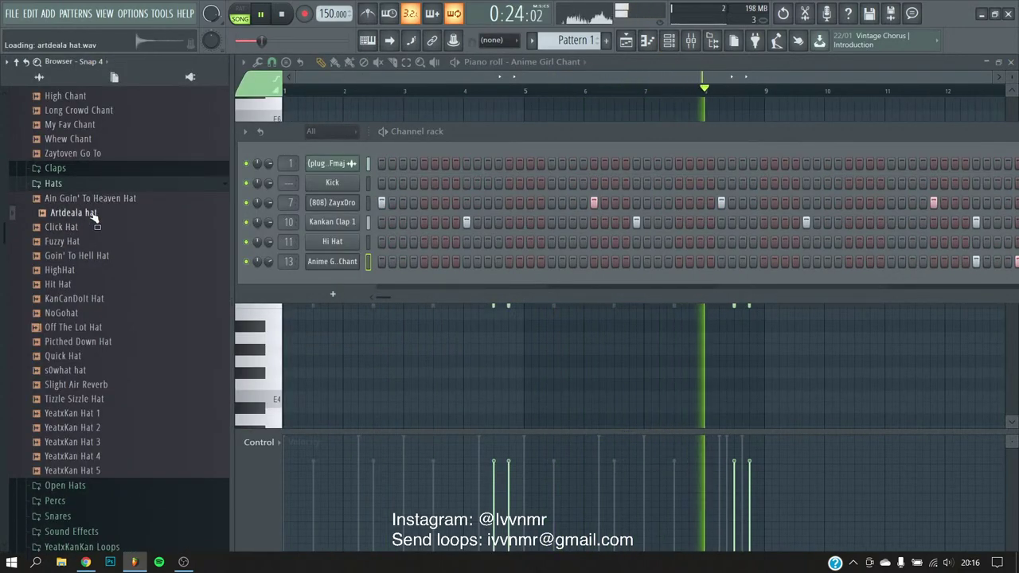
drag(295, 251, 103, 241)
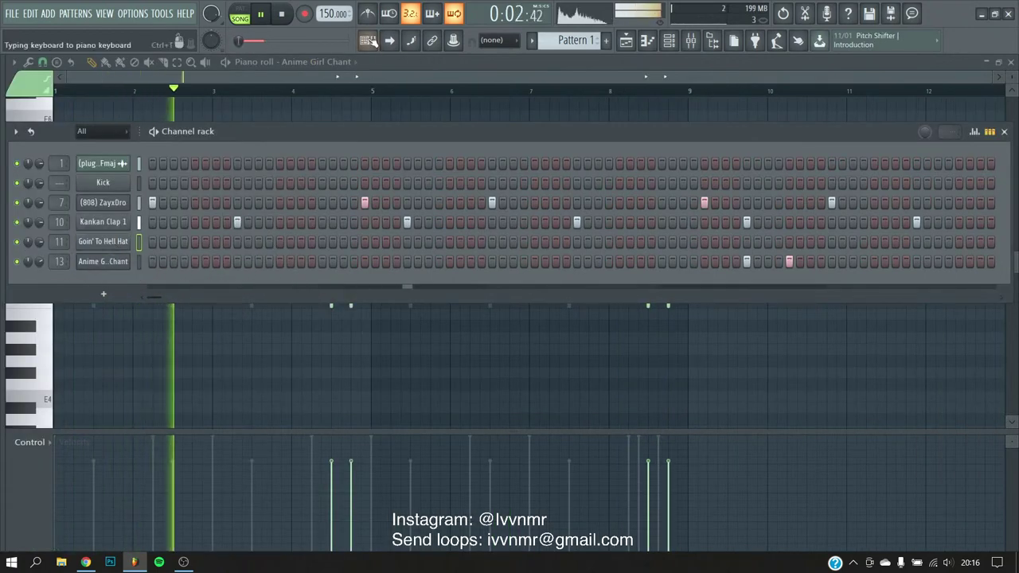
click(687, 44)
click(375, 197)
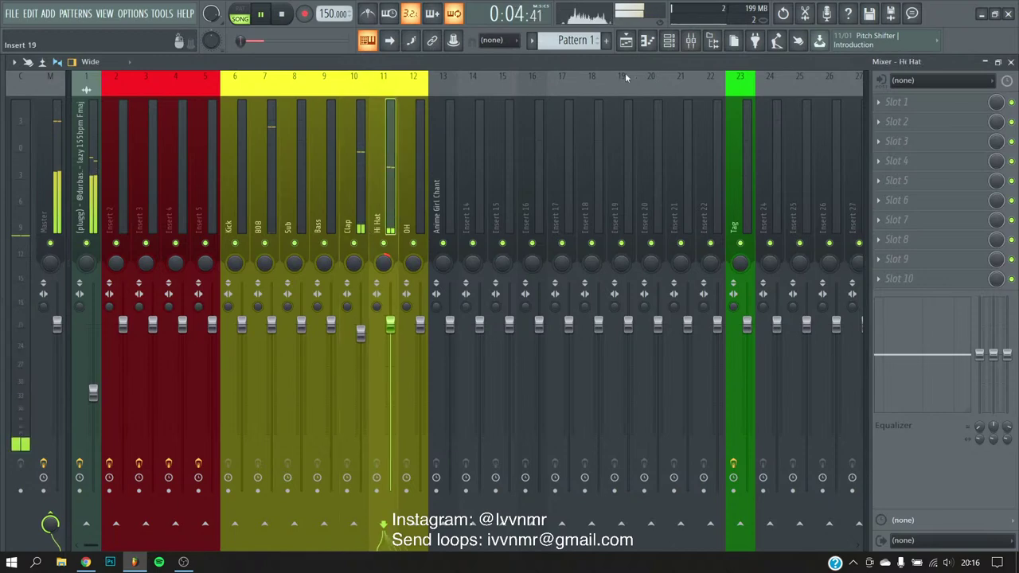
click(669, 41)
- Replace the hat sample on mixer track 11 with Quick Hat and open its piano roll
mouse_move(3, 236)
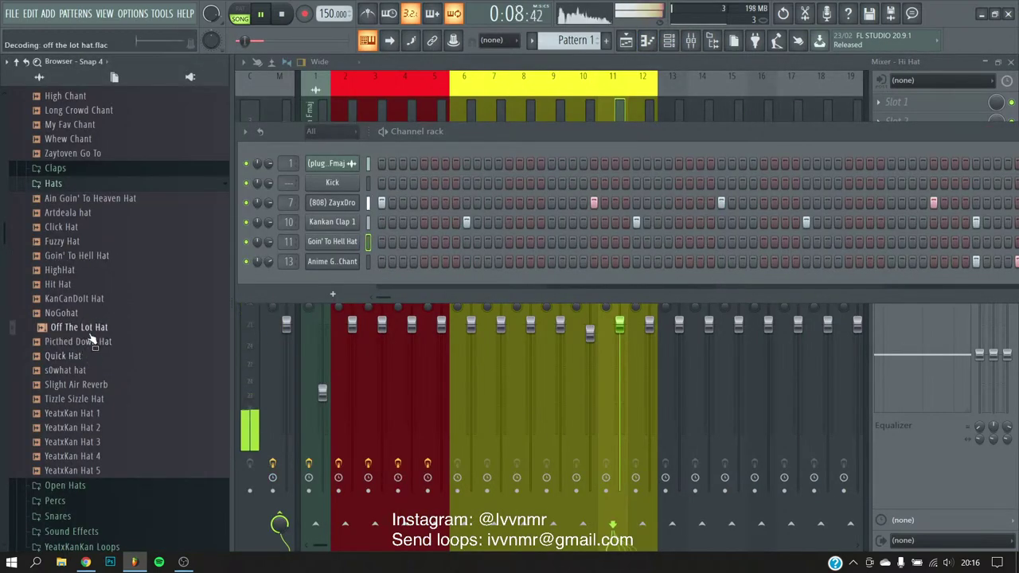
drag(71, 356, 208, 256)
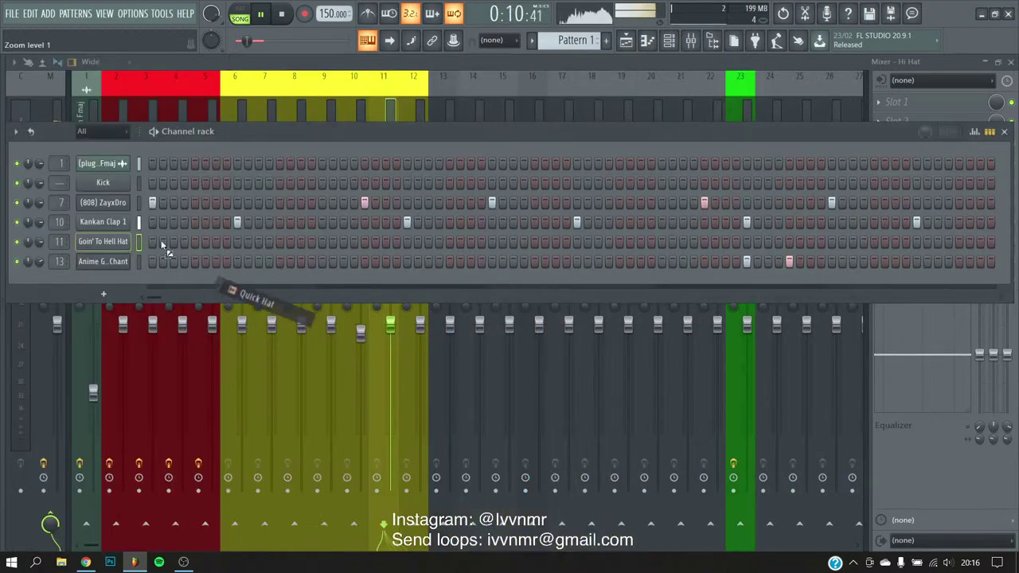
drag(114, 249, 111, 243)
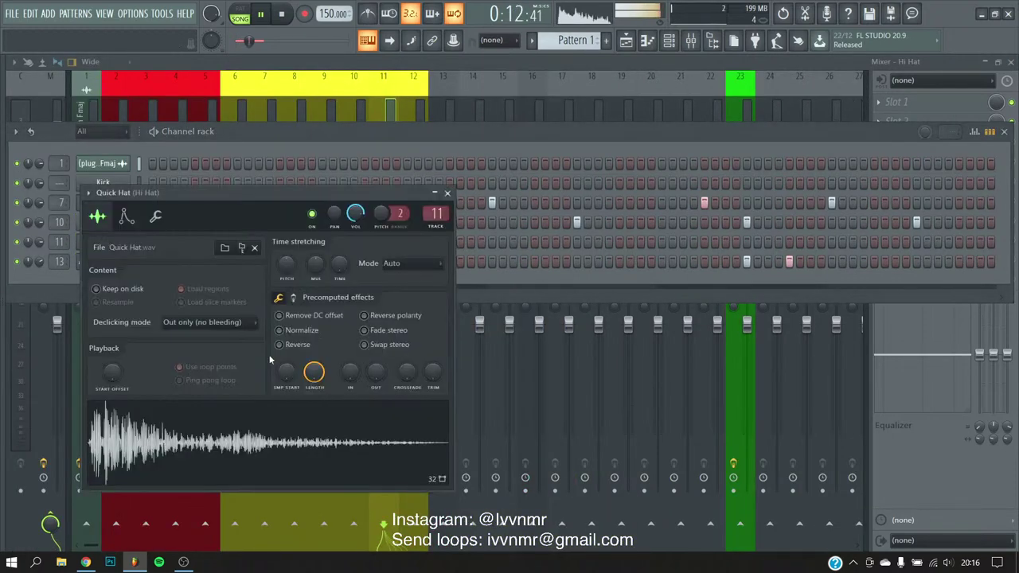
key(F6)
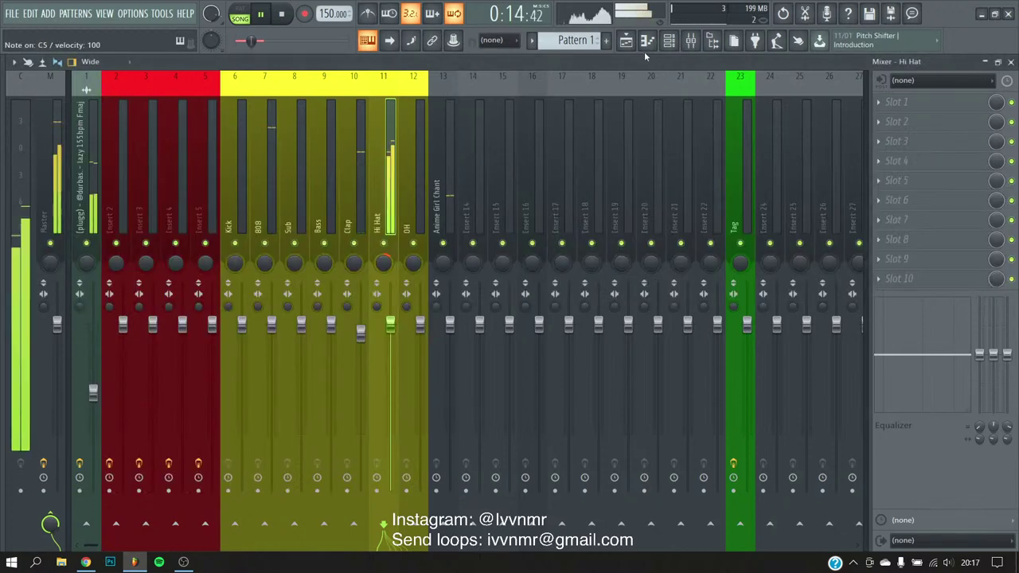
click(647, 41)
click(647, 41)
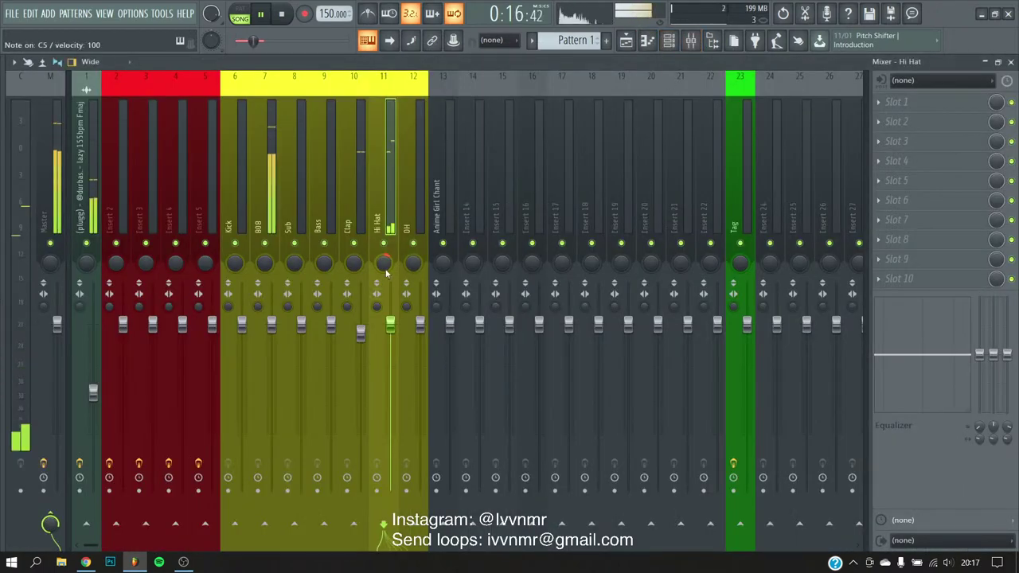
click(647, 42)
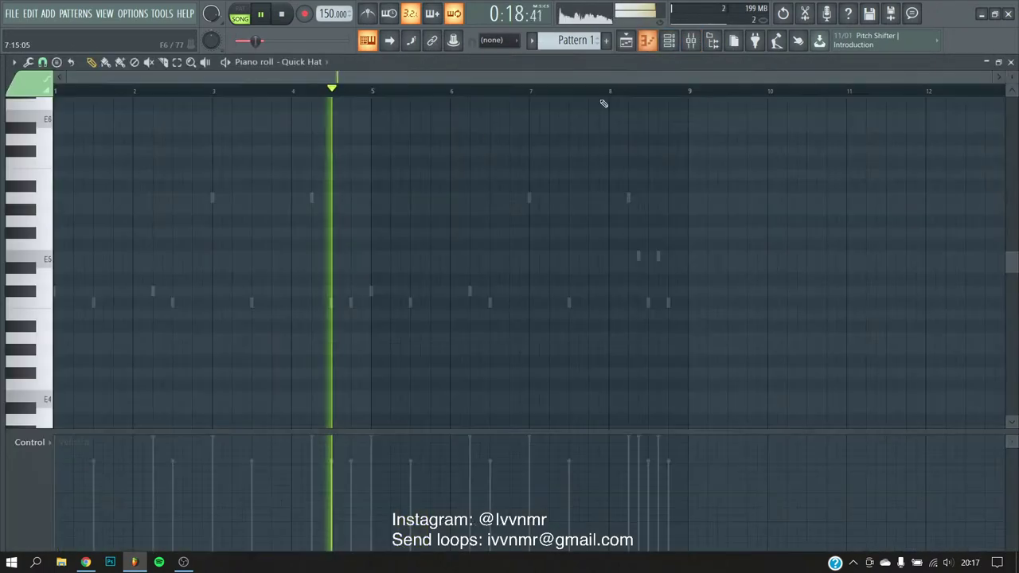
- Add Quick Hat hits on steps 1, 3, 5, 6, 7, 9, 13, 15, 17, 19, 21, 25, 29 and 31
click(671, 41)
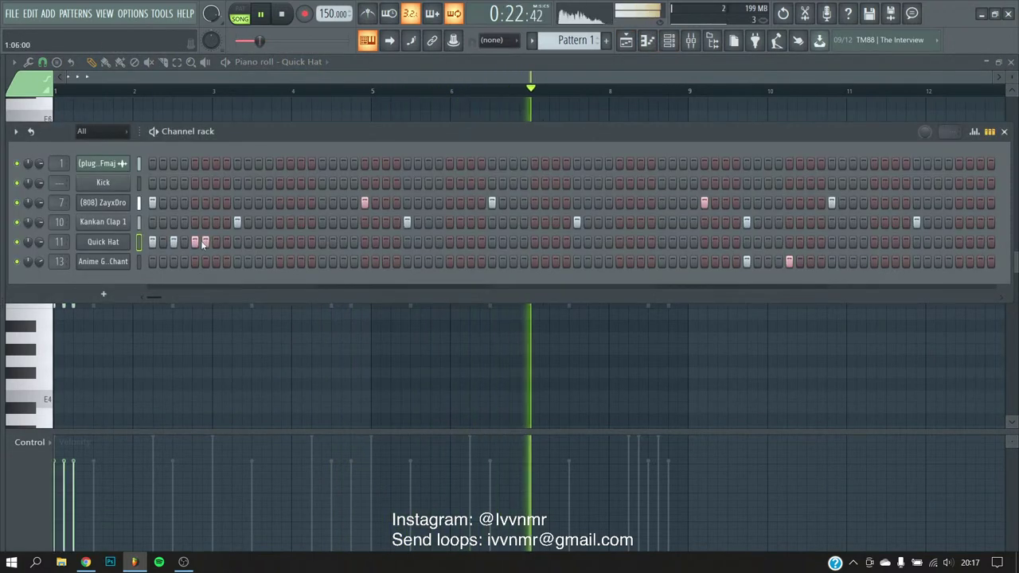
click(279, 241)
click(300, 241)
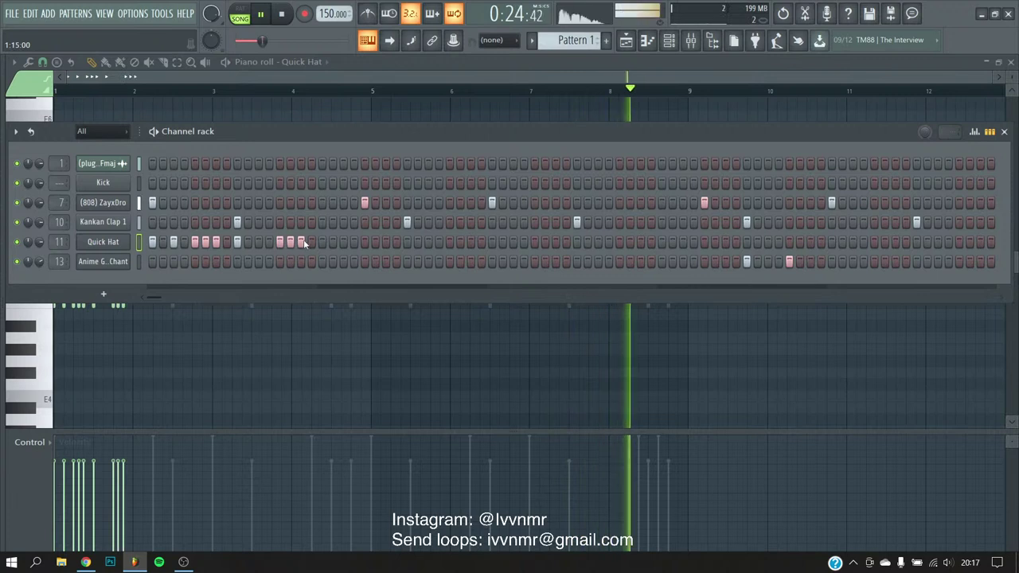
click(322, 242)
click(343, 241)
click(365, 241)
click(449, 242)
click(471, 242)
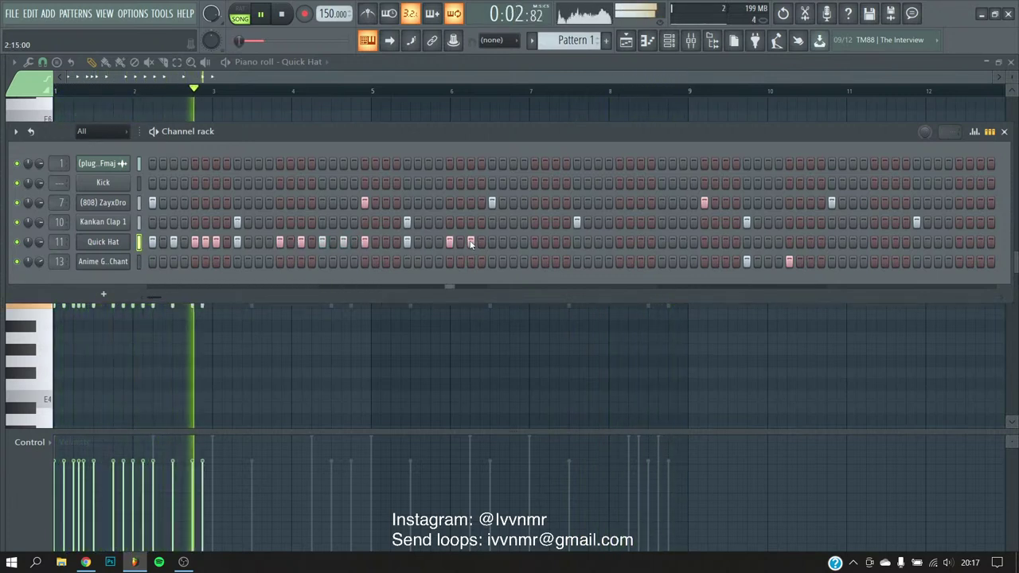
- Duplicate the two-bar Quick Hat pattern across all eight bars in the piano roll with 1/4 beat snap
right_click(140, 241)
key(F9)
right_click(140, 241)
click(147, 242)
key(space)
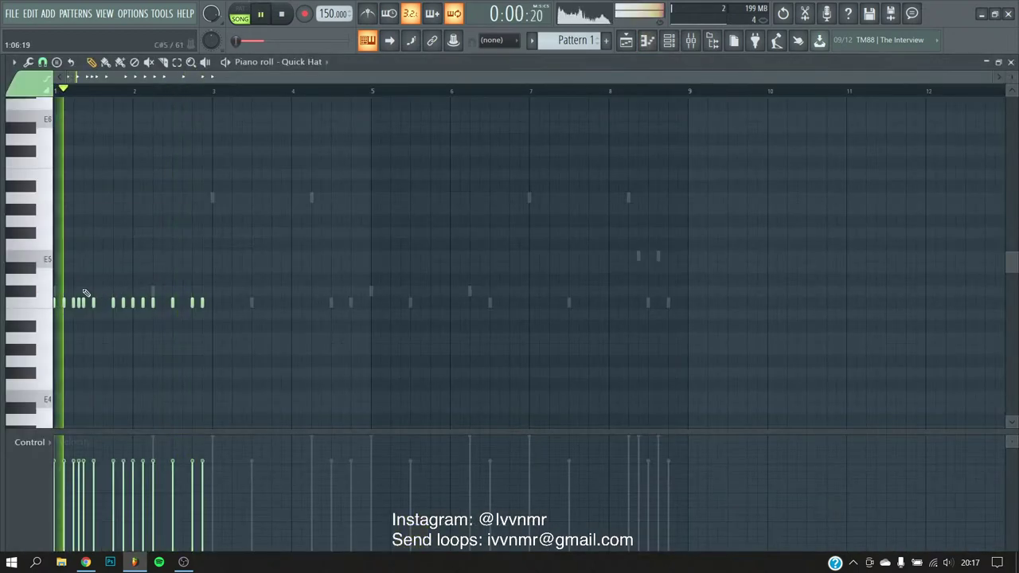
scroll(93, 295, up, 3)
click(43, 61)
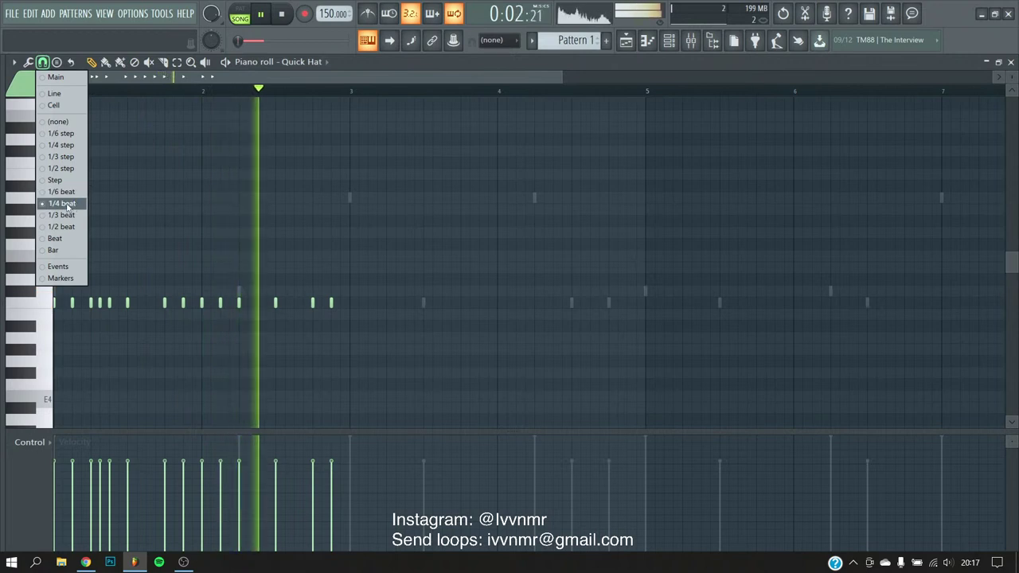
click(67, 208)
scroll(345, 91, down, 2)
key(ctrl+a)
key(ctrl+b)
key(ctrl+b)
scroll(387, 185, down, 2)
key(ctrl+d)
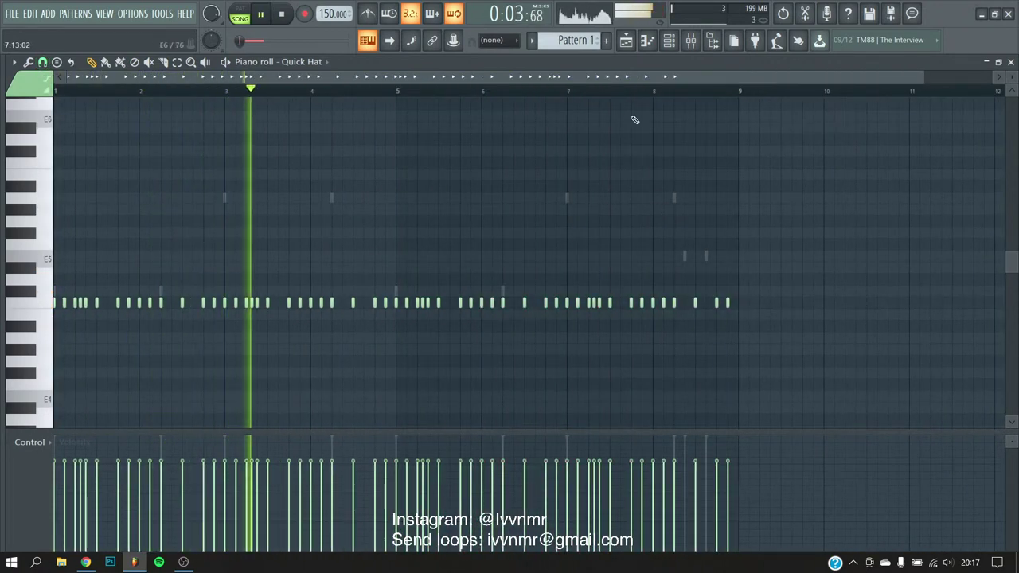
- Check the playlist, then delete all the Quick Hat notes in the piano roll
key(F5)
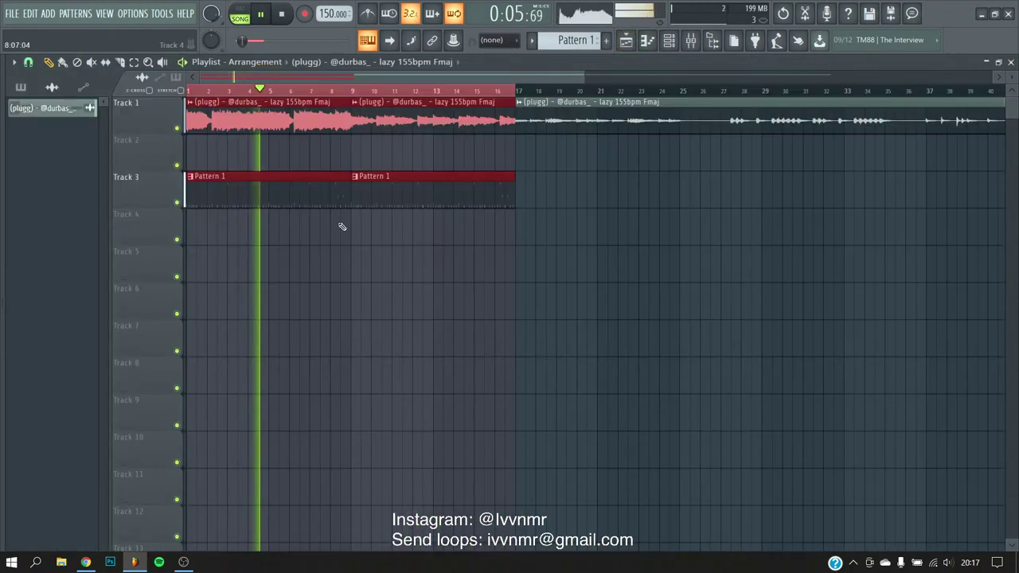
scroll(231, 255, up, 5)
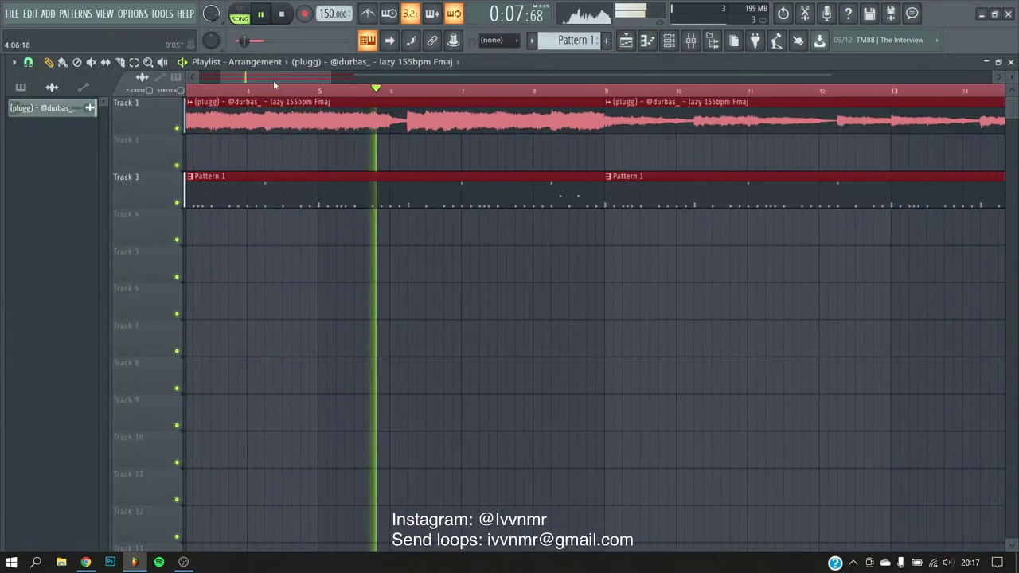
drag(249, 155, 294, 155)
key(F7)
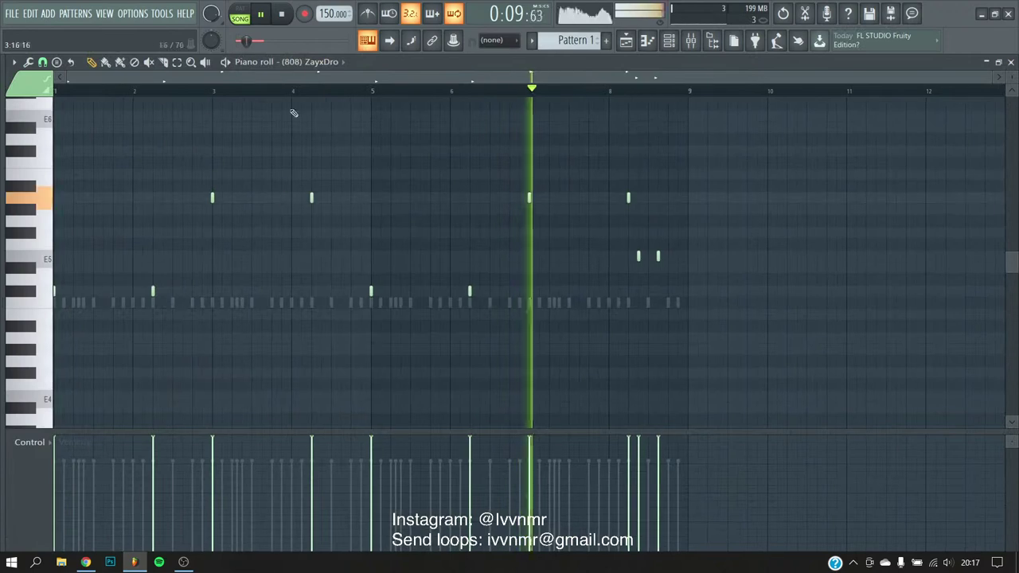
click(303, 61)
click(329, 144)
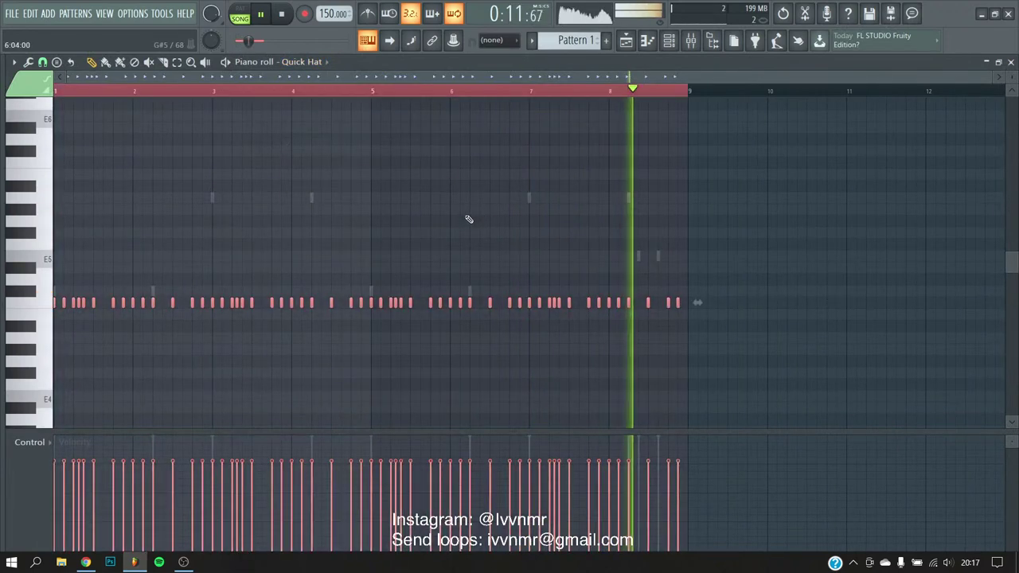
scroll(27, 318, up, 5)
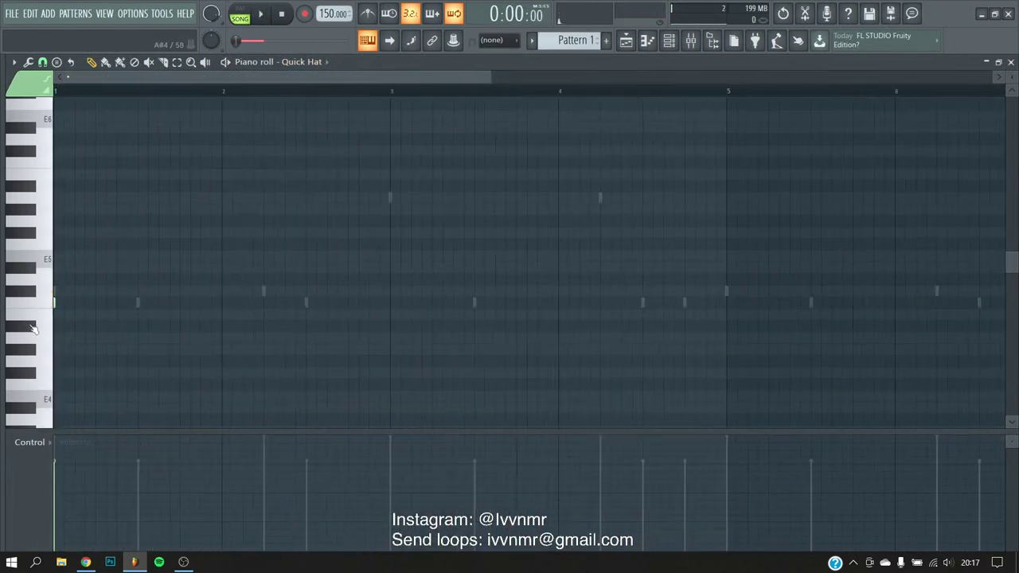
key(space)
click(377, 302)
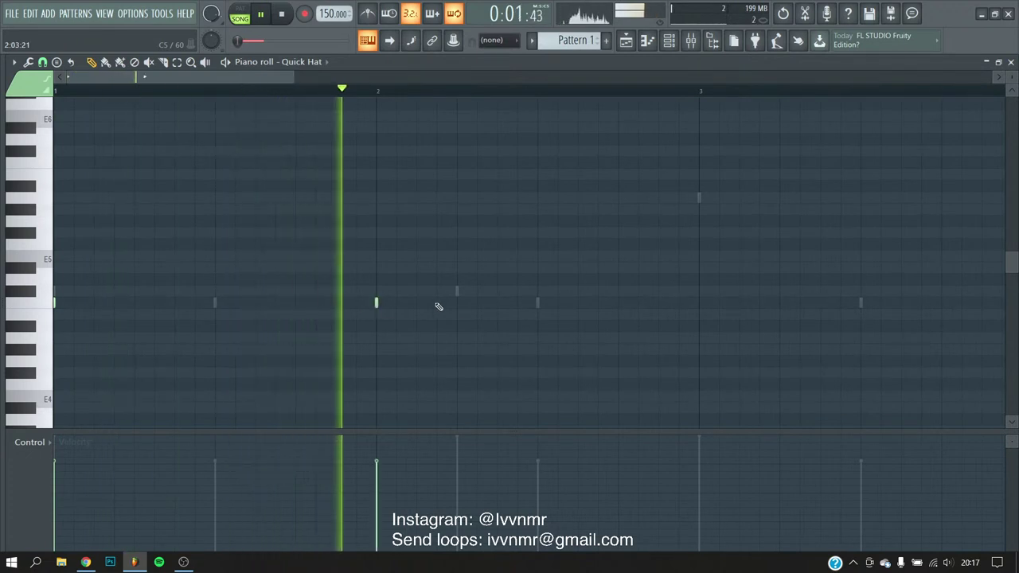
click(538, 302)
click(618, 303)
key(space)
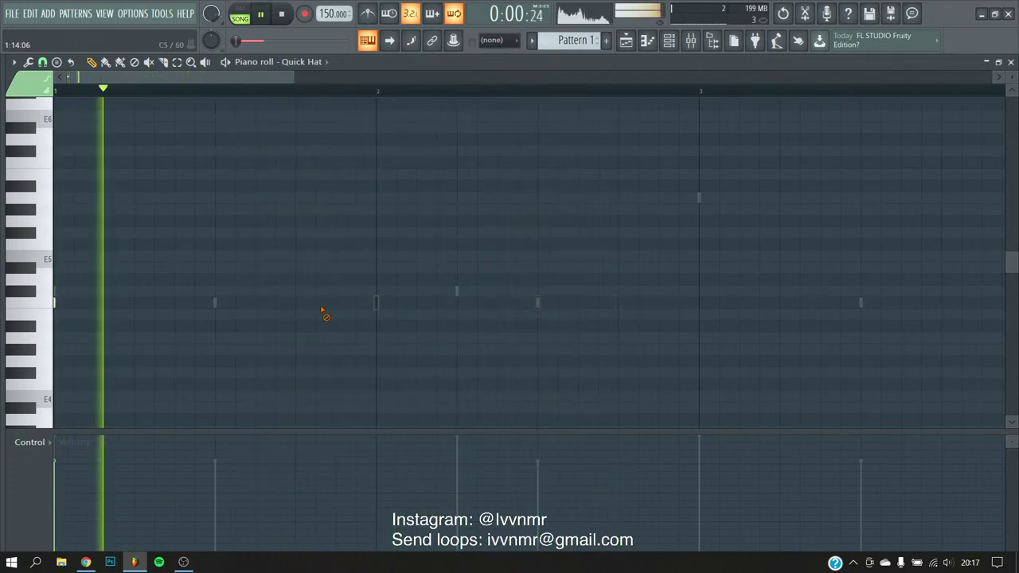
click(336, 302)
click(376, 302)
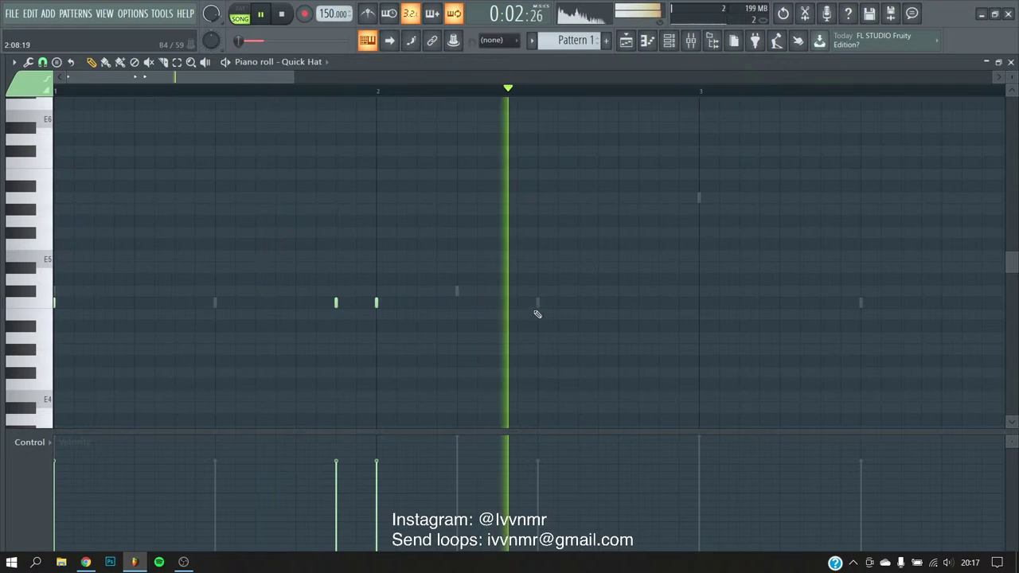
right_click(376, 304)
right_click(335, 304)
key(space)
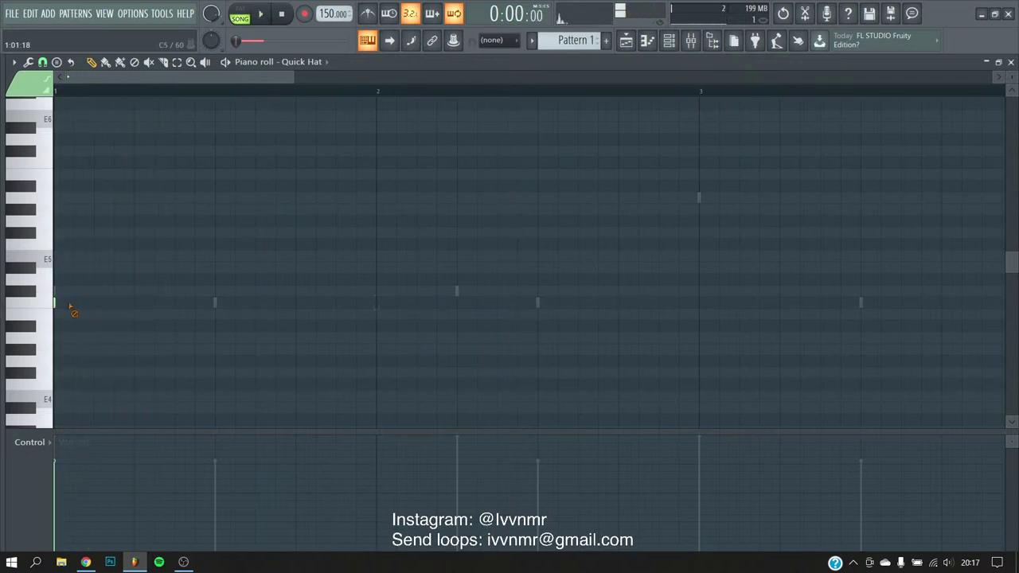
- Add Quick Hat hits on steps 5, 11, 17, 21 and 29 of the first two bars in the piano roll
click(133, 302)
key(space)
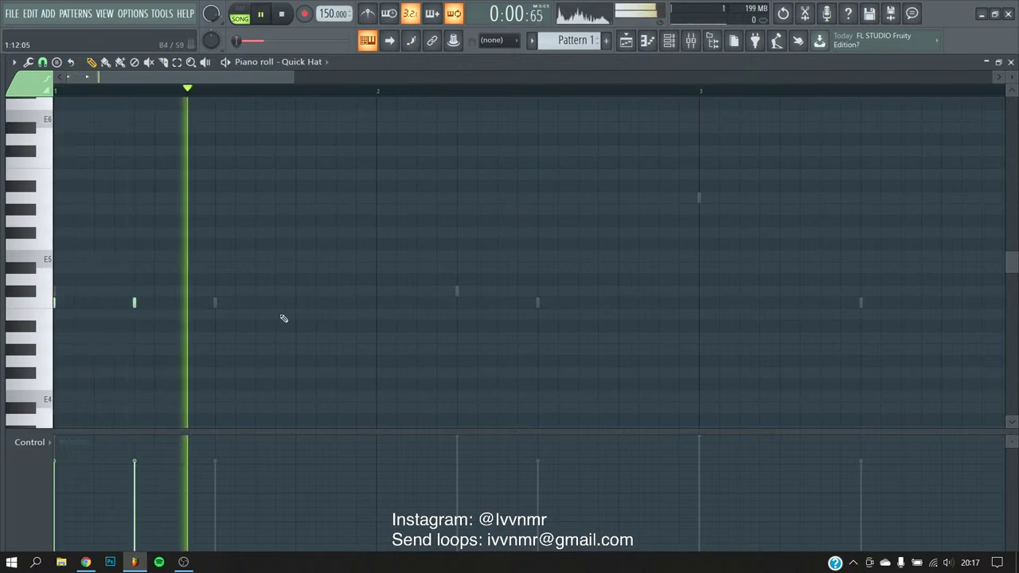
click(398, 303)
click(456, 302)
click(618, 302)
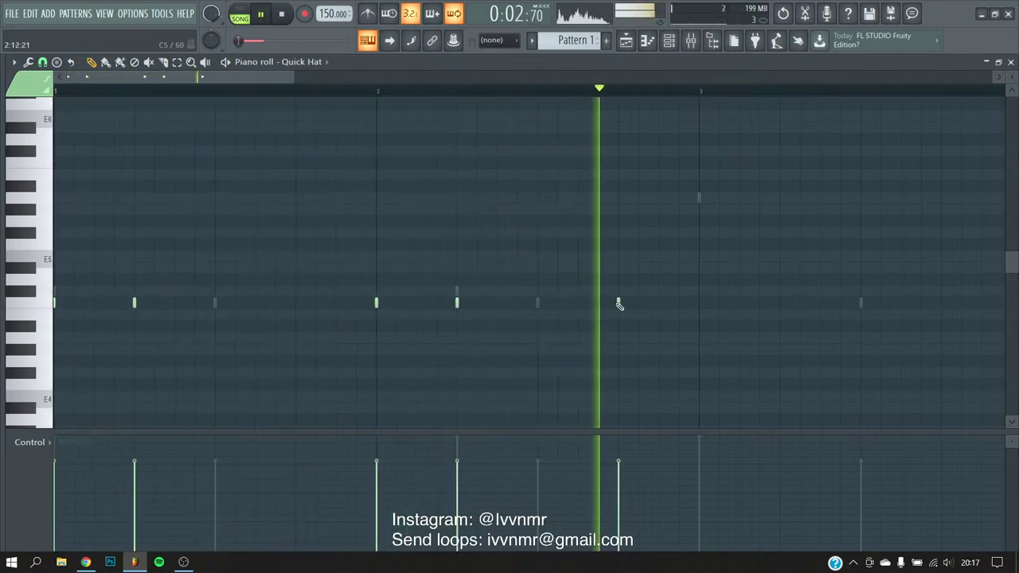
scroll(326, 255, down, 3)
key(space)
scroll(218, 315, up, 2)
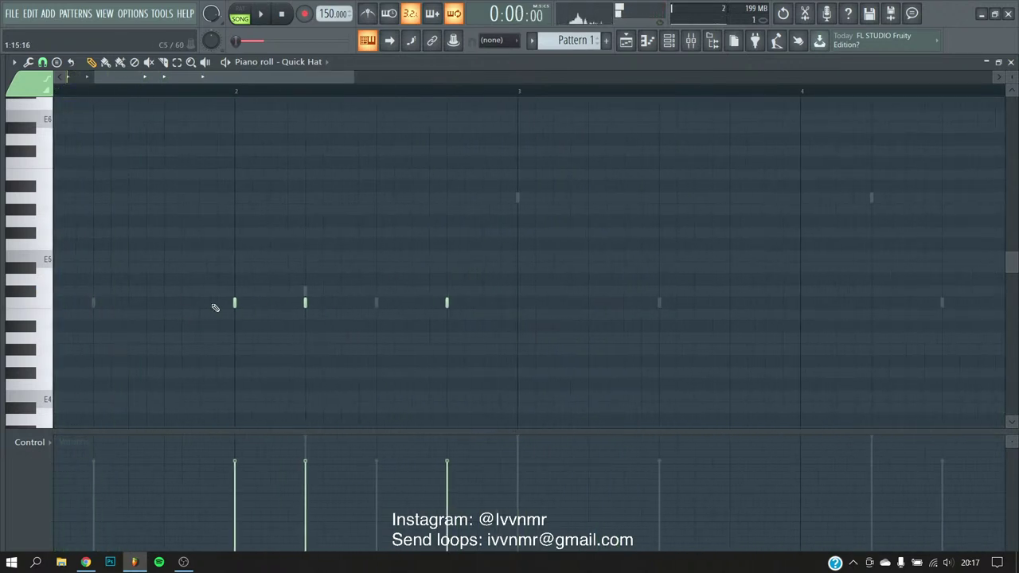
scroll(186, 293, up, 2)
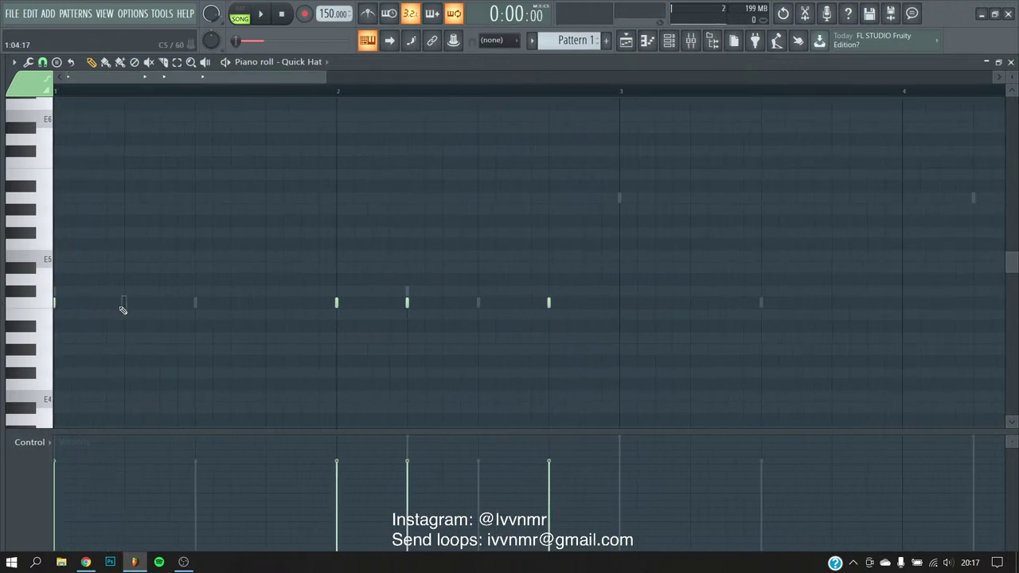
click(230, 304)
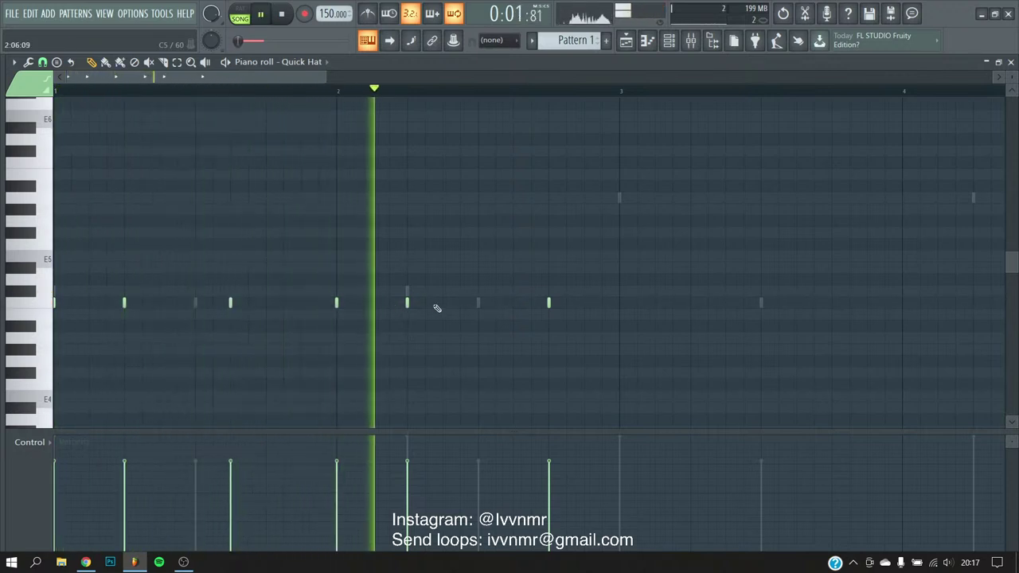
- Move the last Quick Hat hit to step 31 and duplicate the two-bar pattern across all eight bars
scroll(560, 312, up, 1)
scroll(561, 318, down, 2)
key(ctrl+a)
key(ctrl+b)
click(476, 217)
scroll(562, 157, down, 1)
key(ctrl+a)
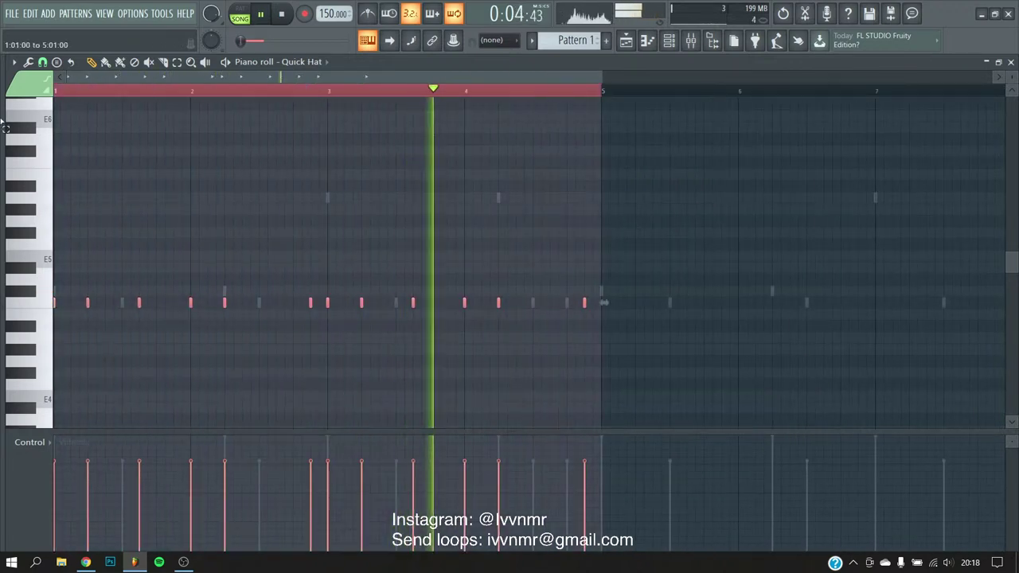
key(ctrl+b)
click(696, 176)
scroll(462, 100, down, 1)
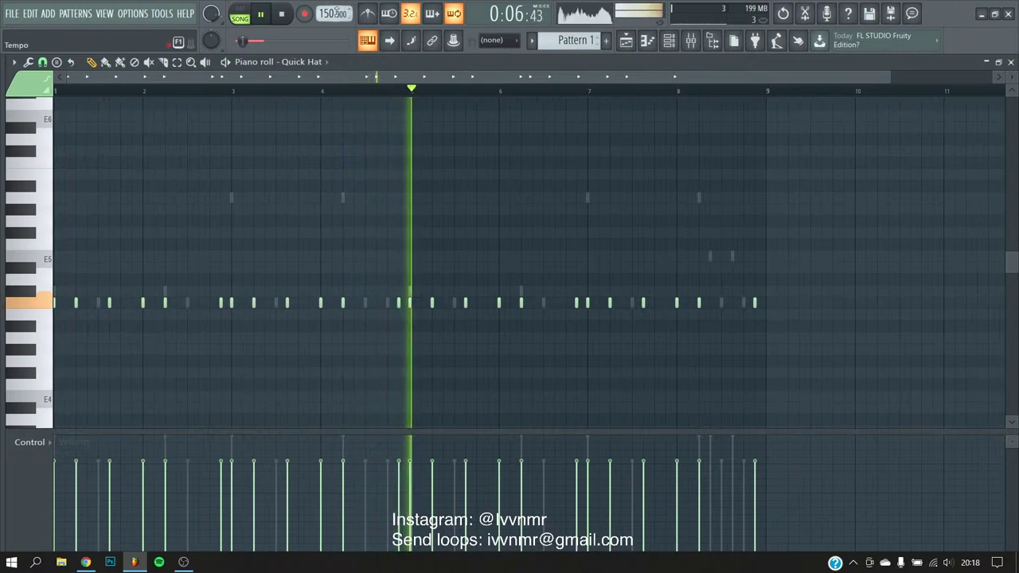
- Set the project tempo to 130 BPM and check the melody loop's time-stretching settings
drag(333, 13, 332, 40)
click(521, 315)
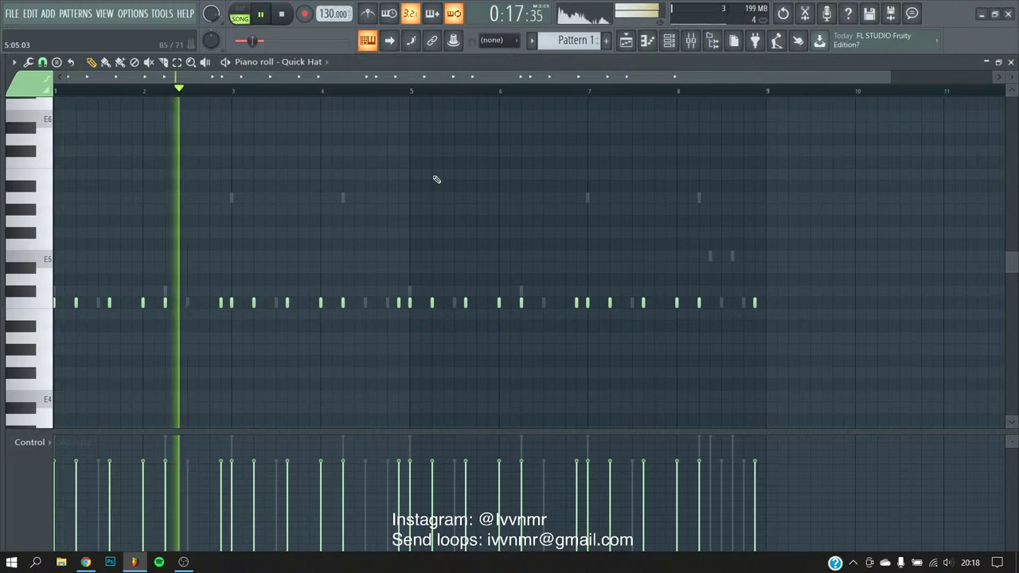
click(637, 52)
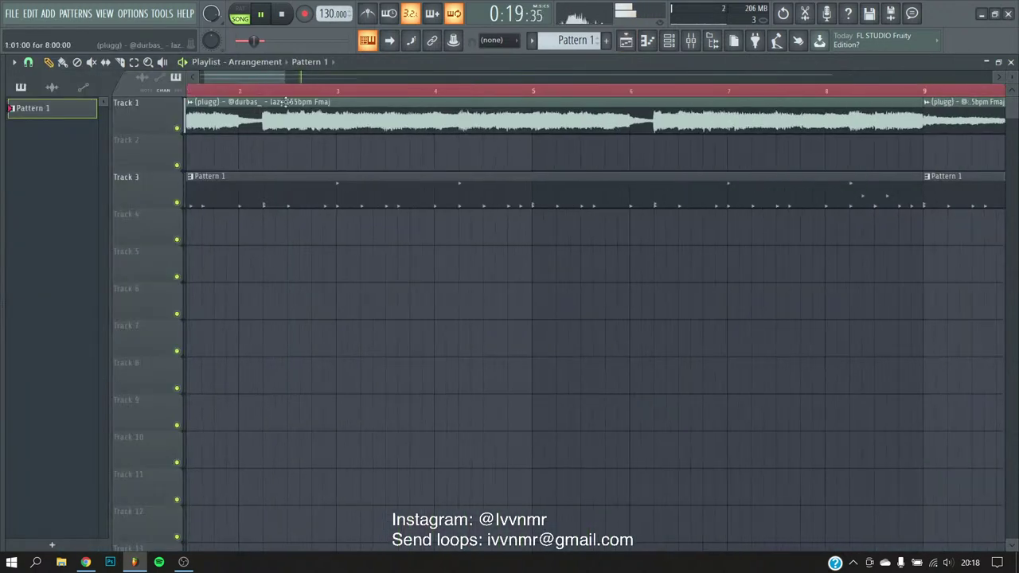
click(51, 108)
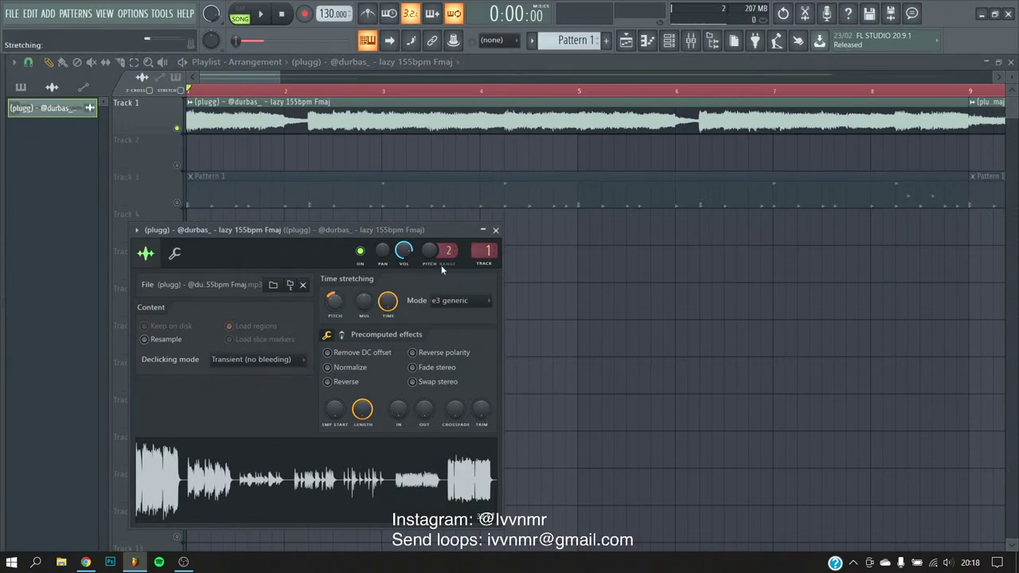
click(495, 230)
- Transpose all the (808) ZayxDro notes down four semitones, checking them with Pattern 1's track soloed
double_click(473, 195)
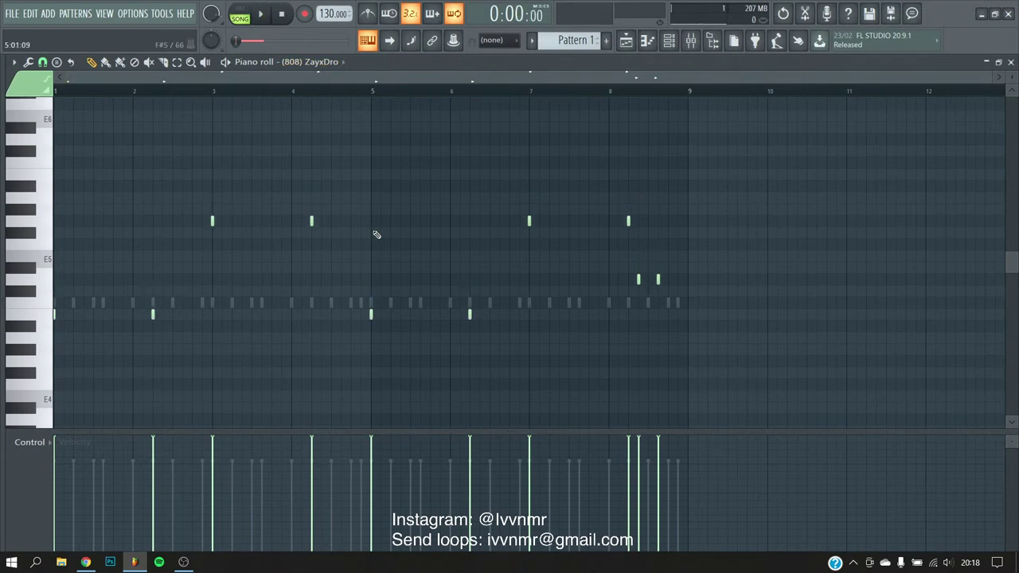
click(625, 41)
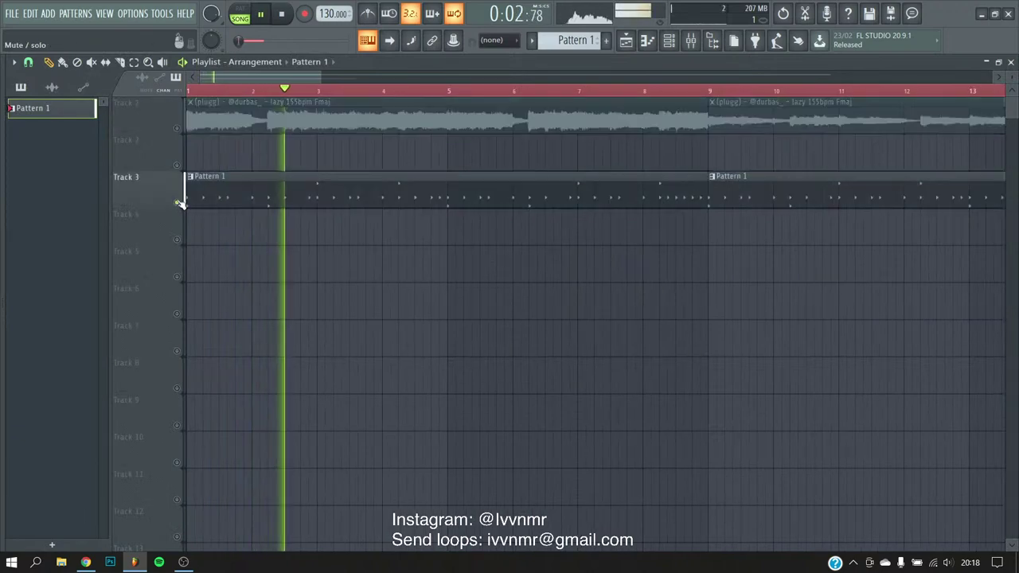
double_click(315, 184)
key(space)
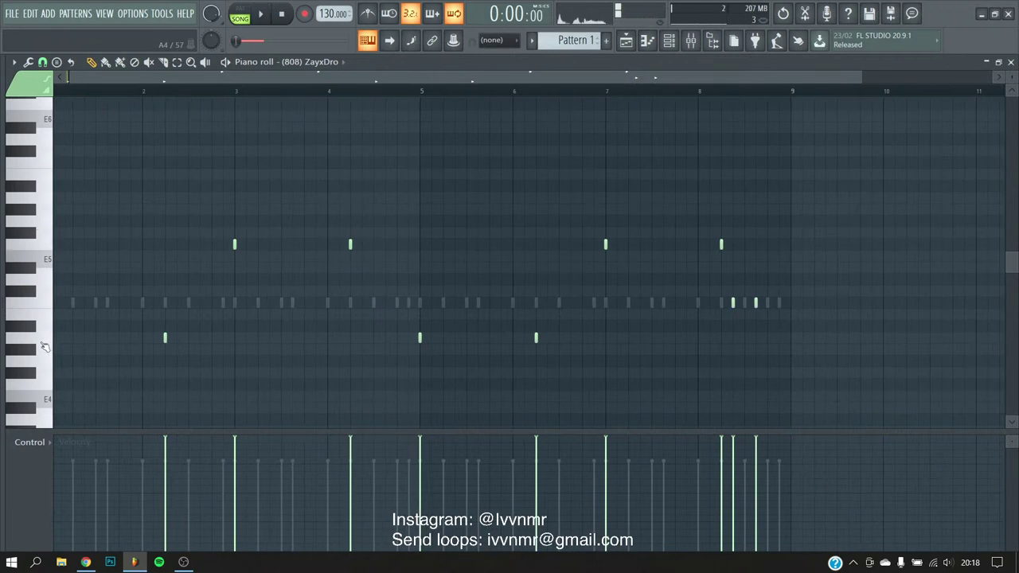
- Review the Anime Girl Chant notes in the piano roll and the arrangement in the playlist during playback
click(342, 61)
click(370, 155)
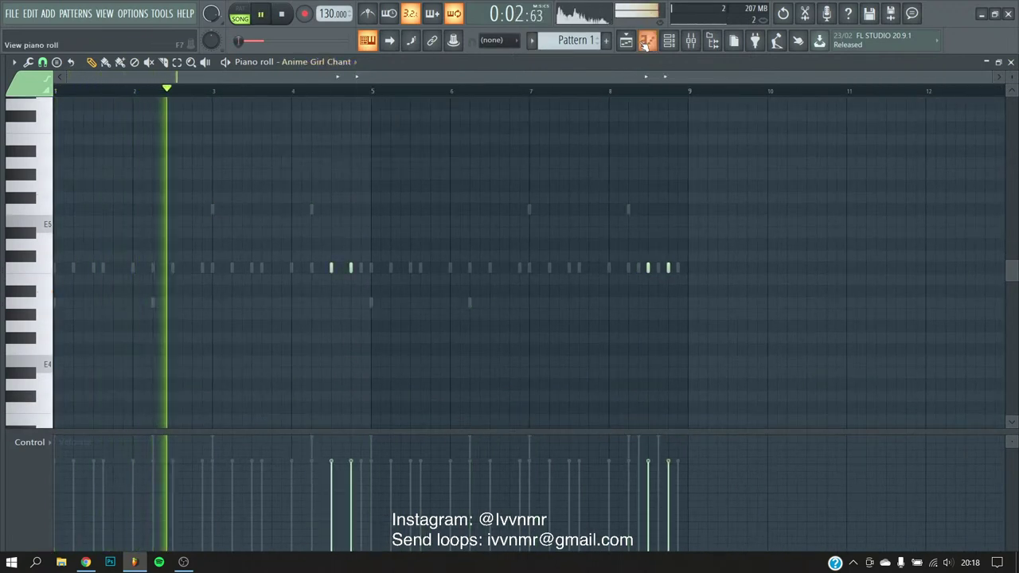
key(F5)
scroll(453, 246, down, 3)
scroll(453, 246, down, 2)
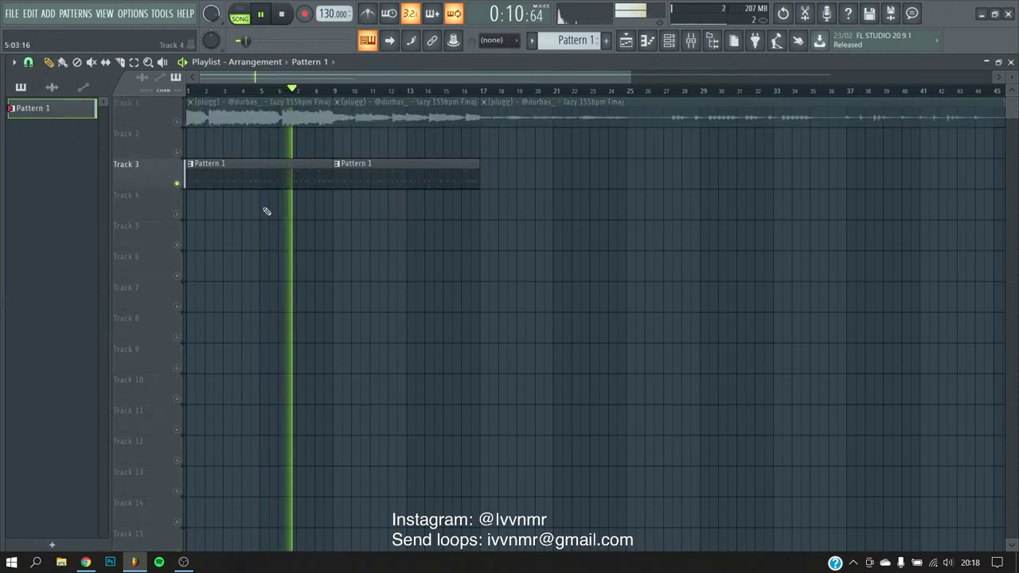
- Select the first eight bars of the melody loop and Pattern 1 in the playlist
scroll(238, 237, up, 3)
drag(472, 236, 220, 104)
scroll(477, 104, up, 1)
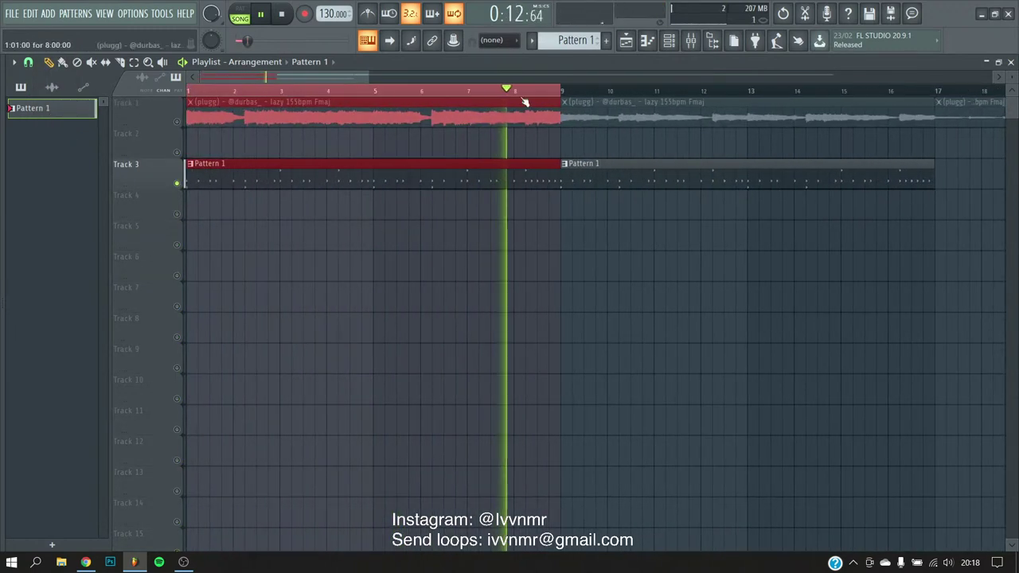
- Try (808)Yeat 6 (Sub) from the YeatxKanKan kit as the 808 sample on mixer track 7
key(F9)
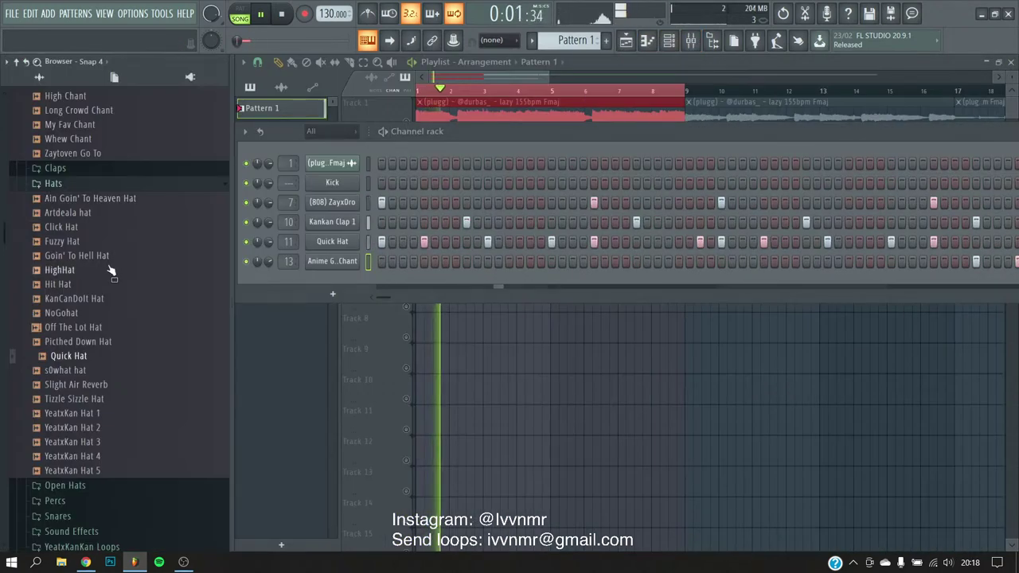
scroll(111, 270, up, 3)
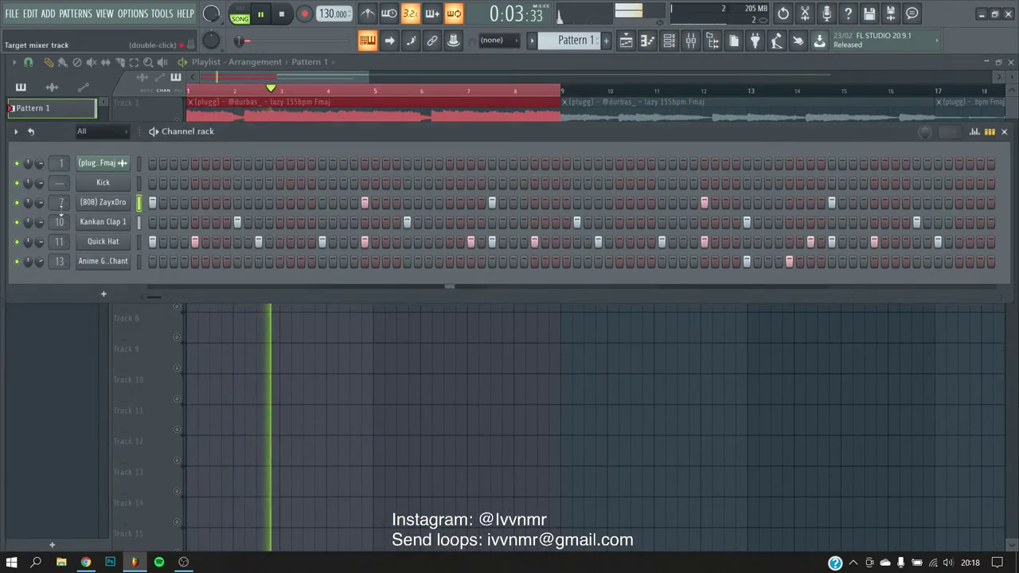
key(alt+F8)
scroll(68, 271, up, 3)
click(68, 274)
scroll(89, 330, down, 5)
scroll(89, 330, down, 3)
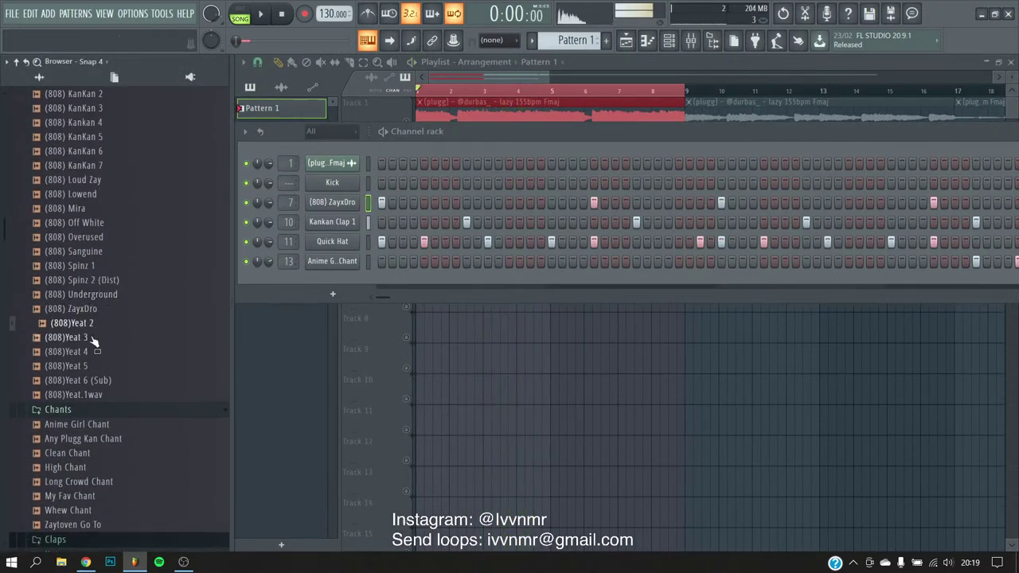
right_click(99, 386)
click(167, 380)
key(alt+F8)
key(space)
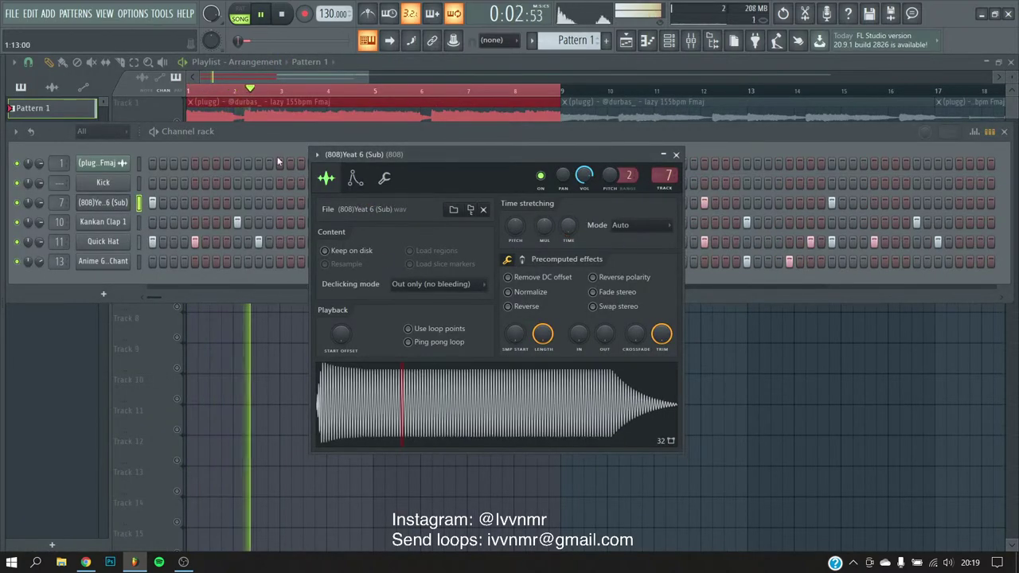
- Close the 808 sampler window and unsolo track 3 so all playlist tracks play
click(255, 140)
key(F5)
right_click(188, 125)
key(Escape)
scroll(280, 168, up, 3)
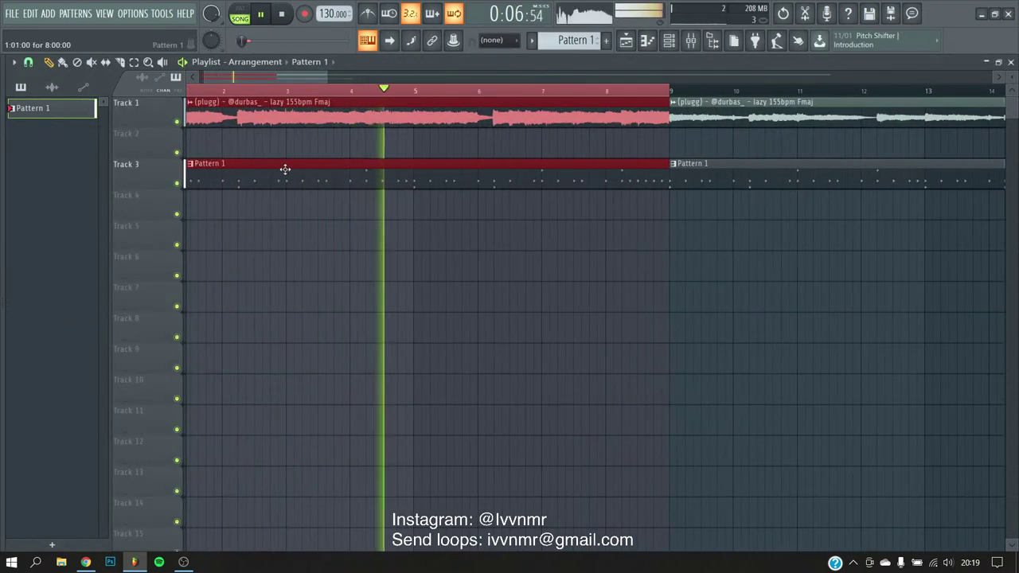
- Audition other 808 samples in the YeatxKanKan kit and browse the remaining drum kits for alternatives
click(283, 169)
key(F6)
key(alt+F8)
scroll(72, 253, up, 3)
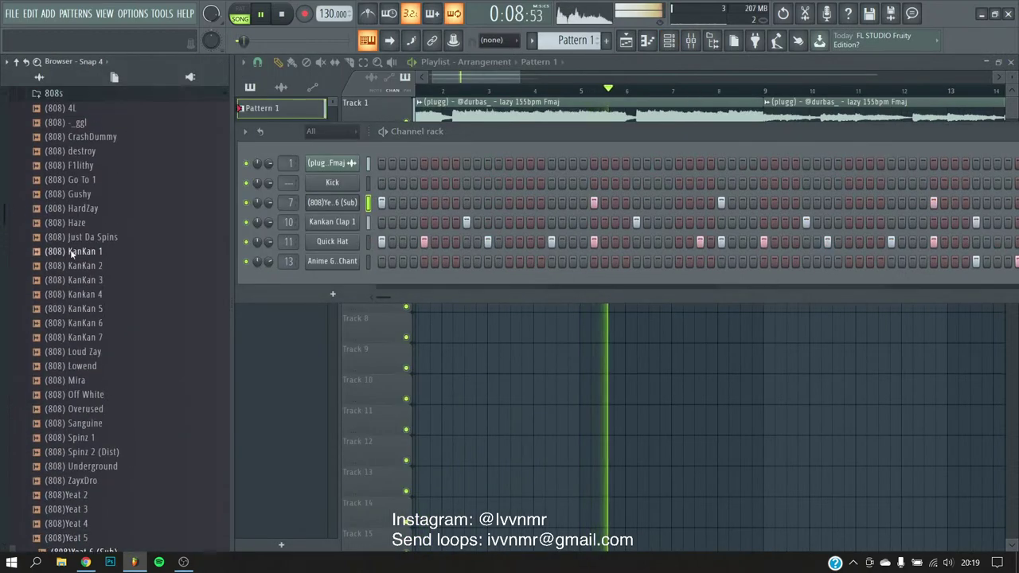
scroll(71, 253, up, 2)
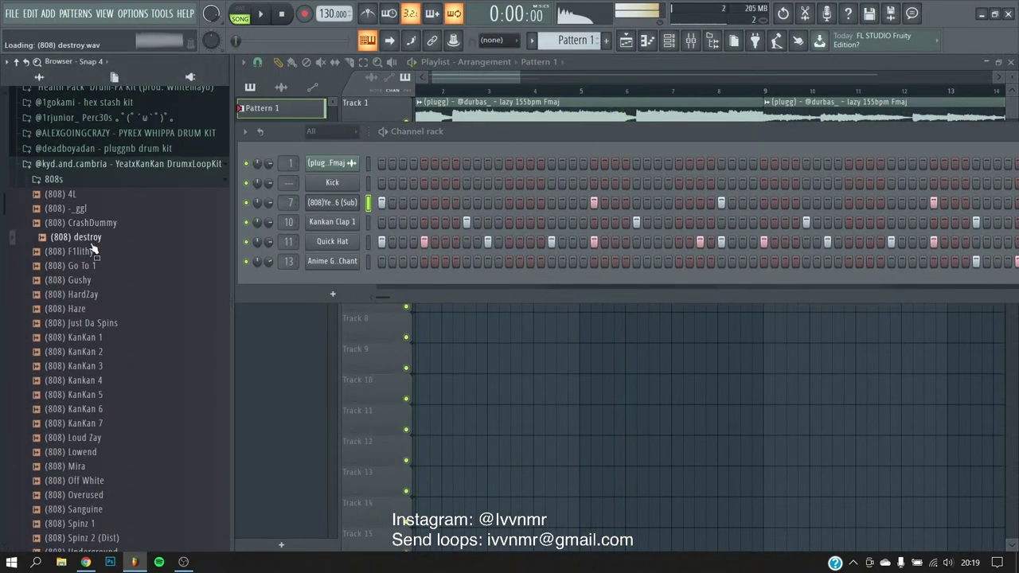
click(99, 177)
key(space)
scroll(110, 228, up, 4)
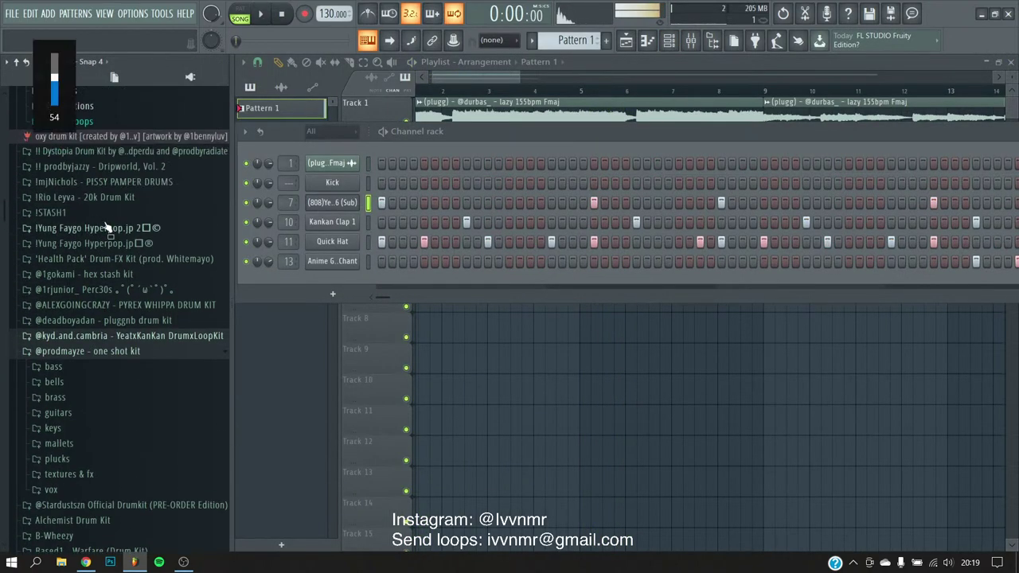
- Replace the 808 on mixer track 7 with cloud 808 from the pluggnb drum kit and play the beat
click(94, 321)
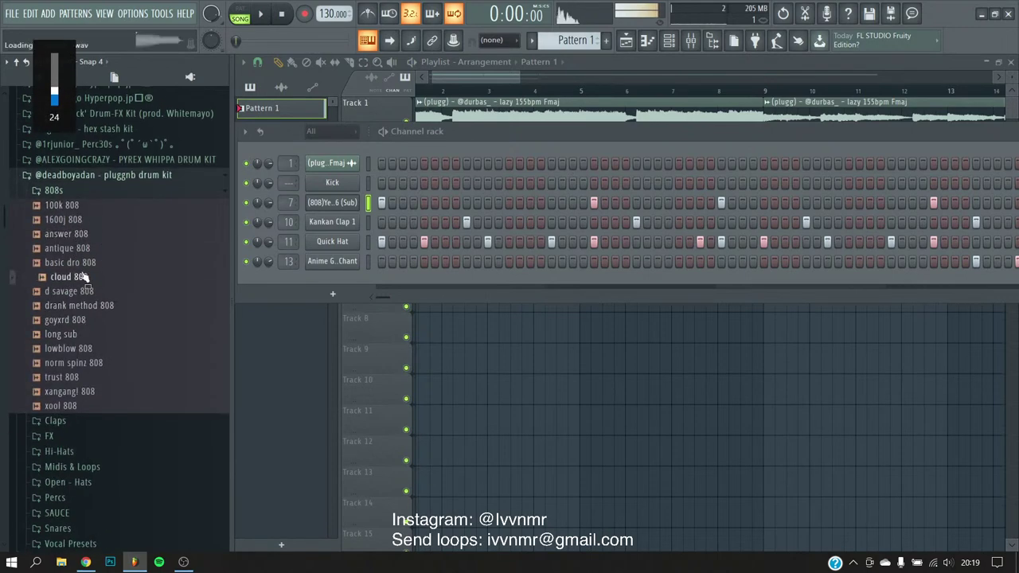
right_click(87, 279)
click(127, 274)
key(space)
click(115, 204)
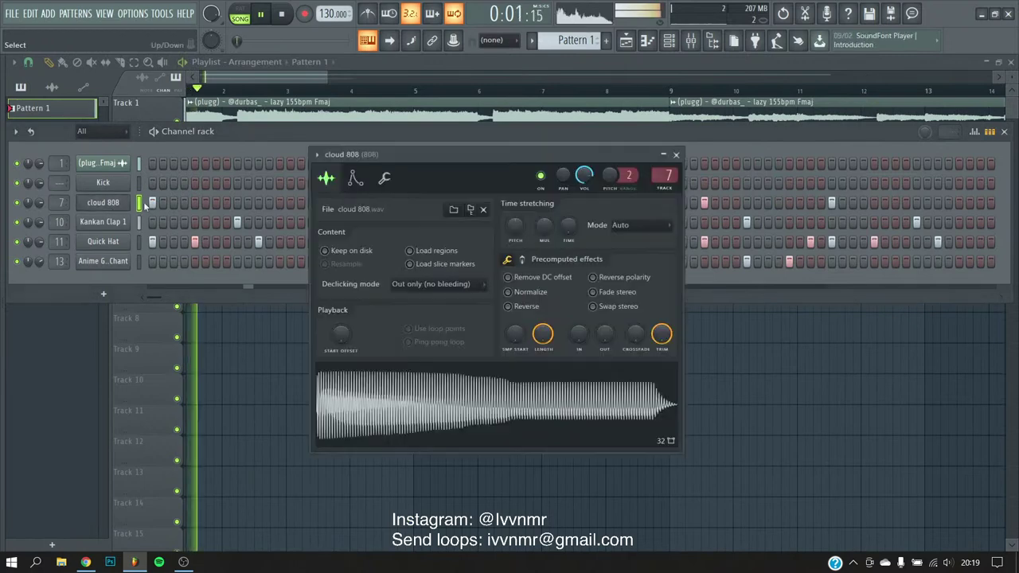
- Check the cloud 808's cut group and envelope settings in the sampler
click(383, 177)
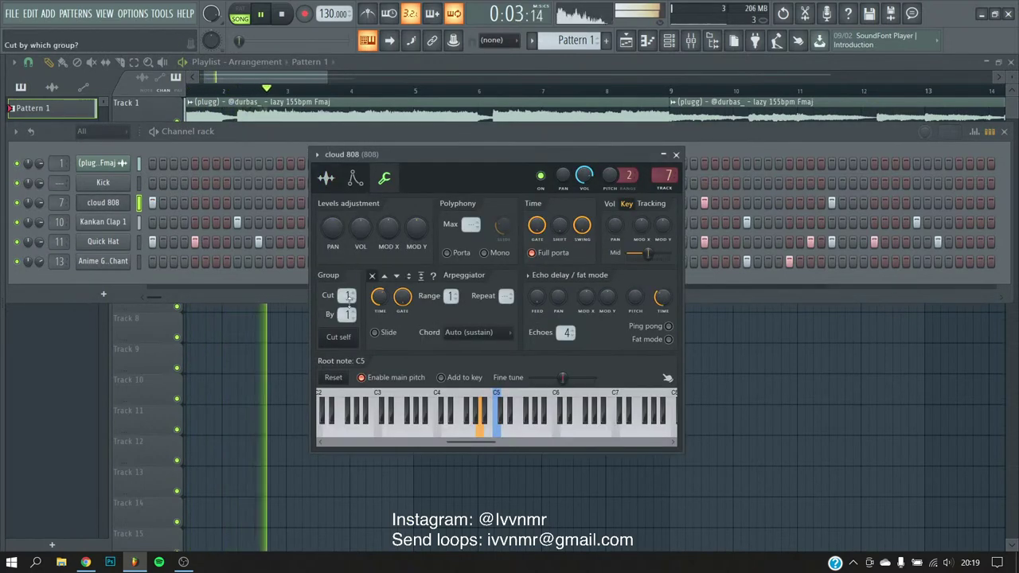
click(355, 177)
click(325, 177)
- Set the velocity of all cloud 808 notes to 78% in the piano roll, then show the channel rack
key(Page_Down)
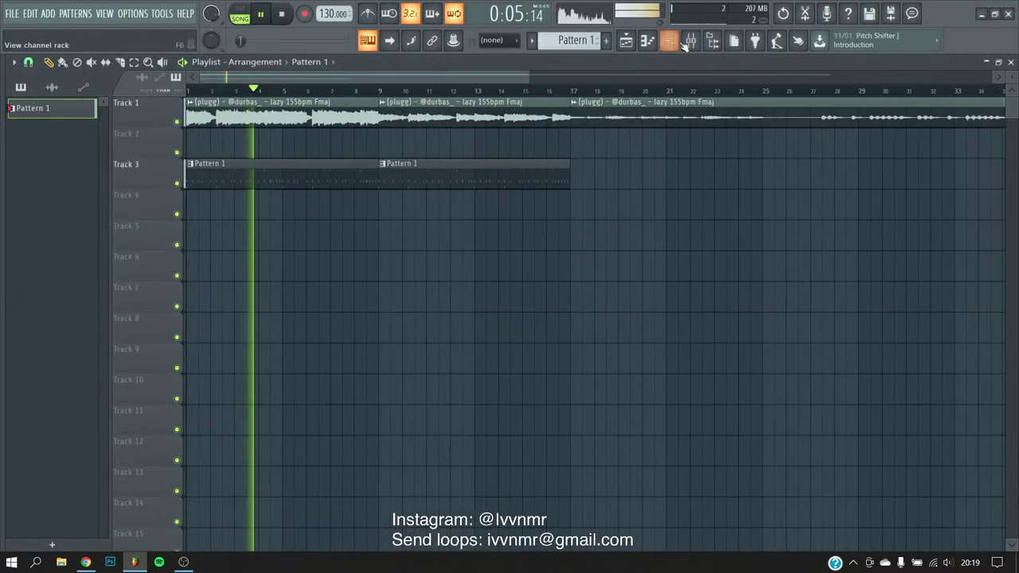
double_click(428, 167)
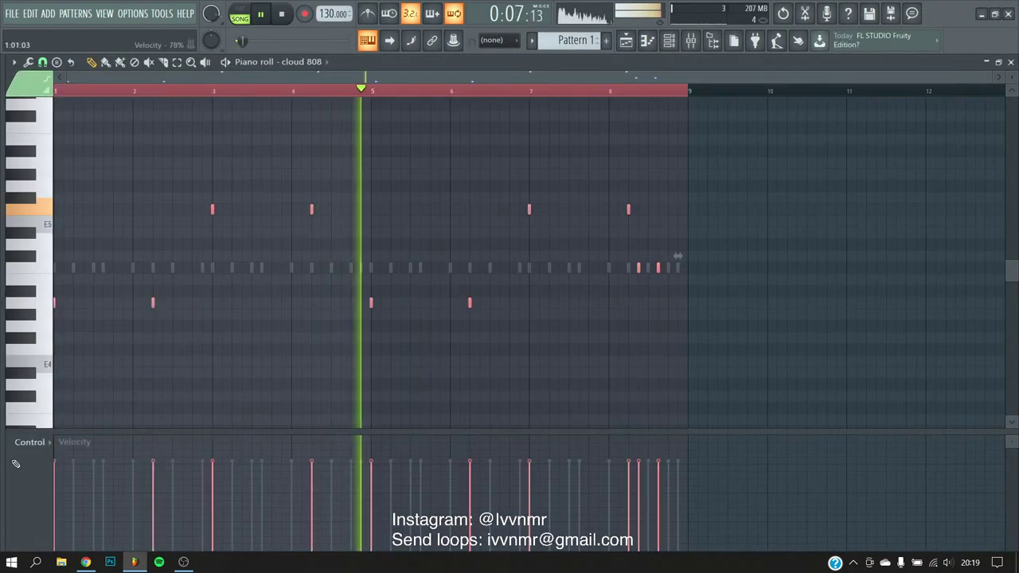
key(F6)
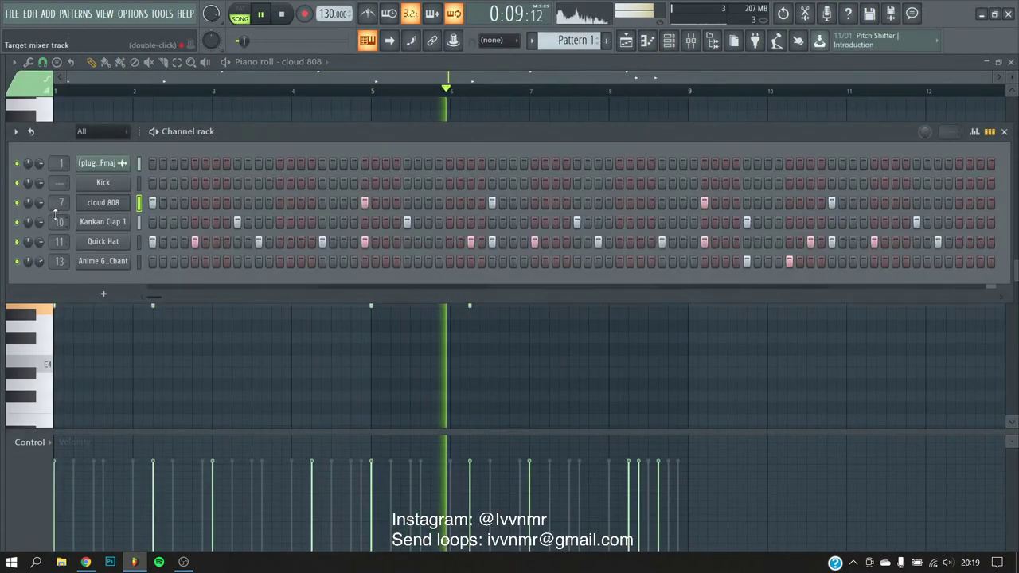
- Lower the Hi Hat track's fader in the mixer
click(689, 41)
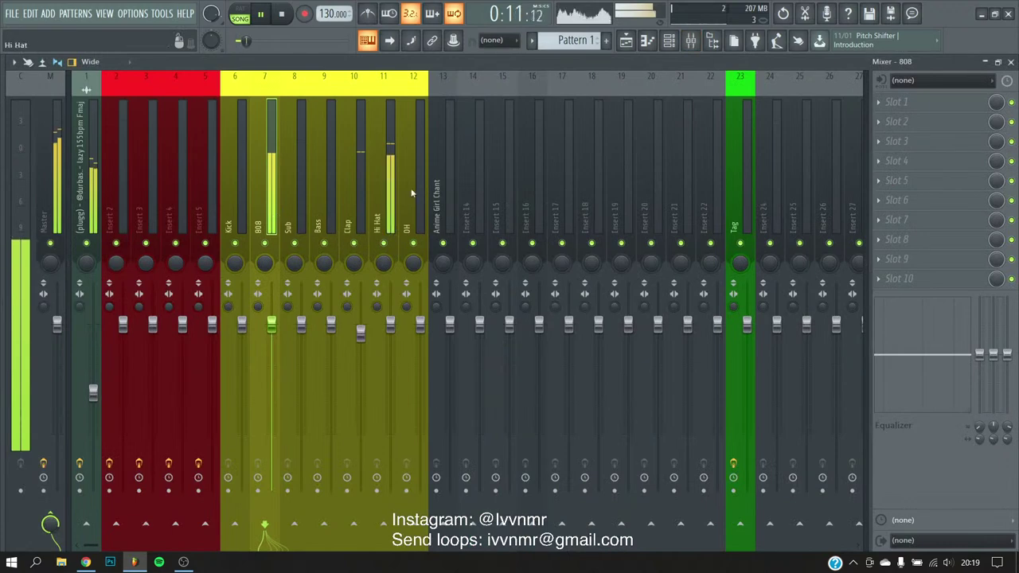
click(668, 44)
right_click(129, 195)
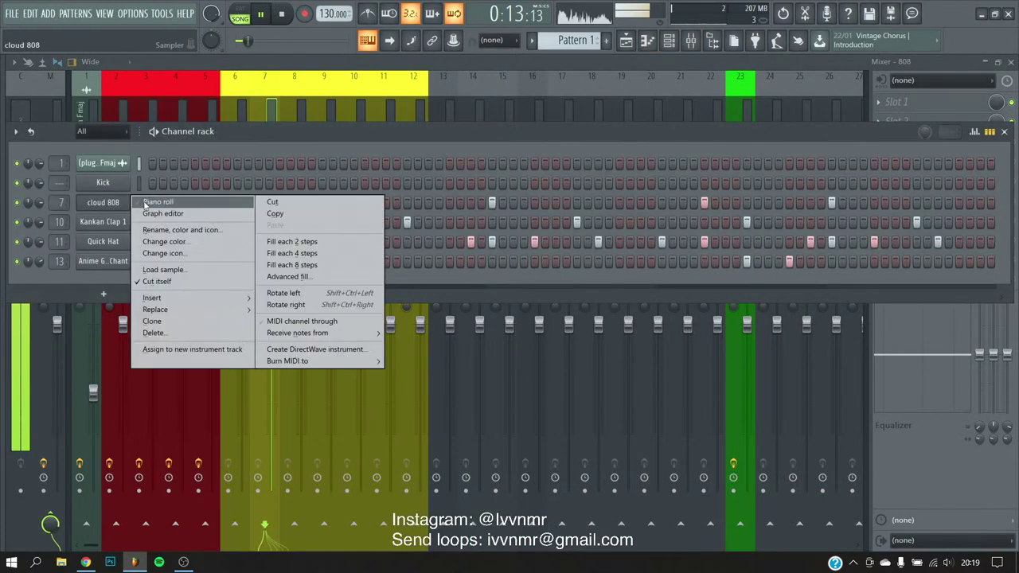
click(163, 200)
key(F9)
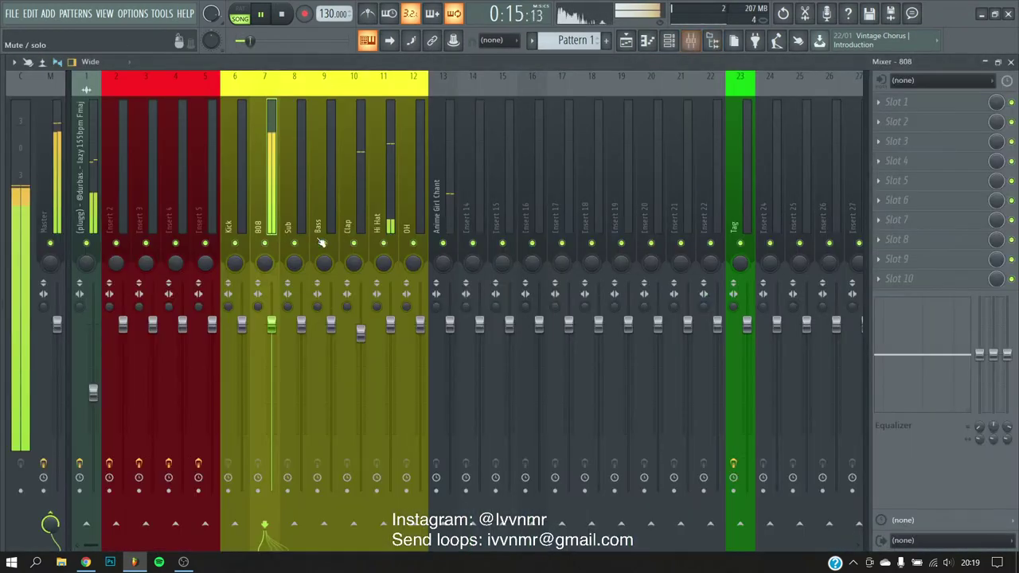
click(382, 195)
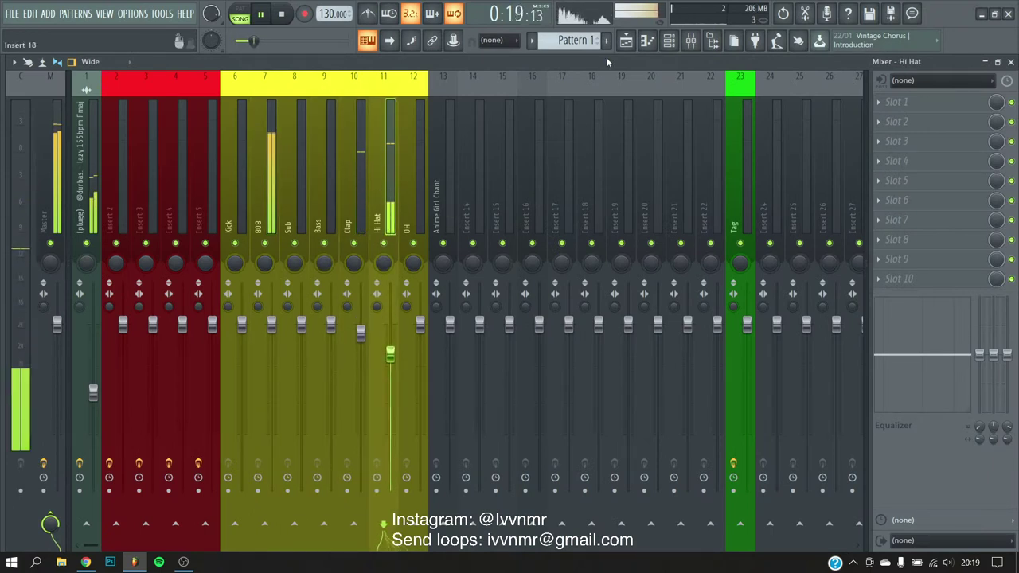
- Try the cloud 808 notes at full velocity, restore them, and raise the 808's channel volume to about 89%
click(660, 43)
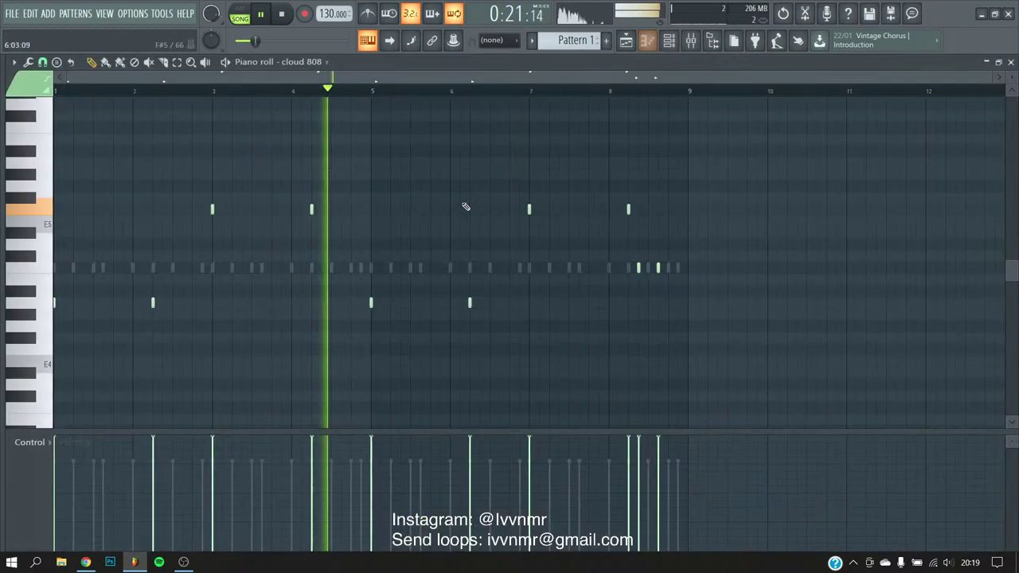
click(669, 43)
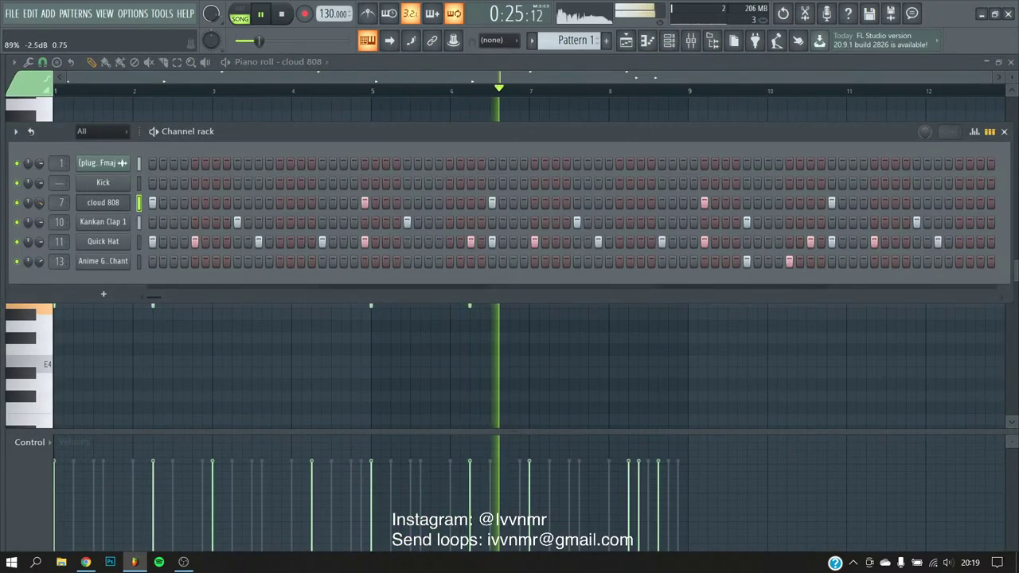
key(F6)
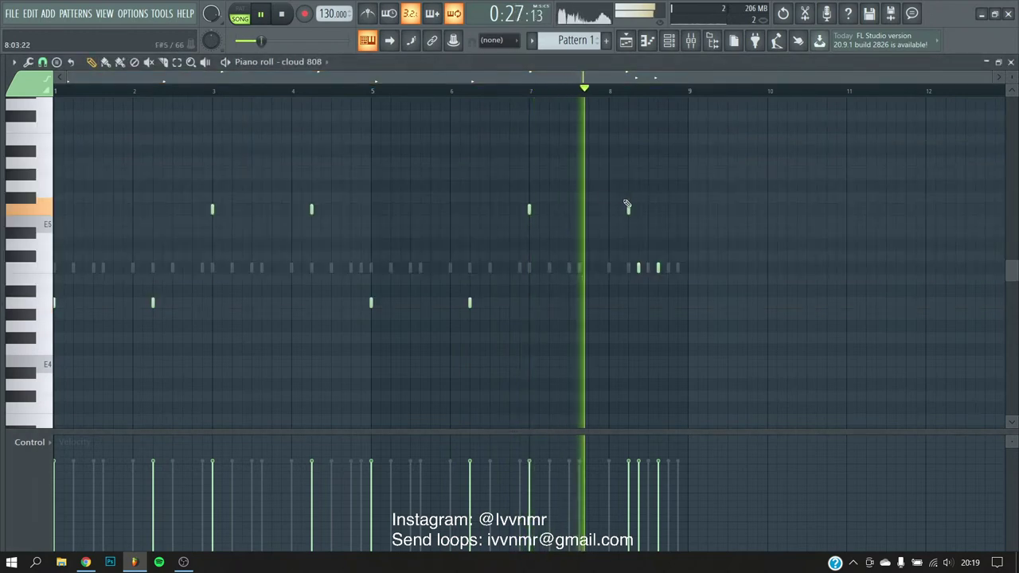
- Transpose all cloud 808 notes up by two octaves and one semitone in the piano roll
scroll(659, 210, down, 3)
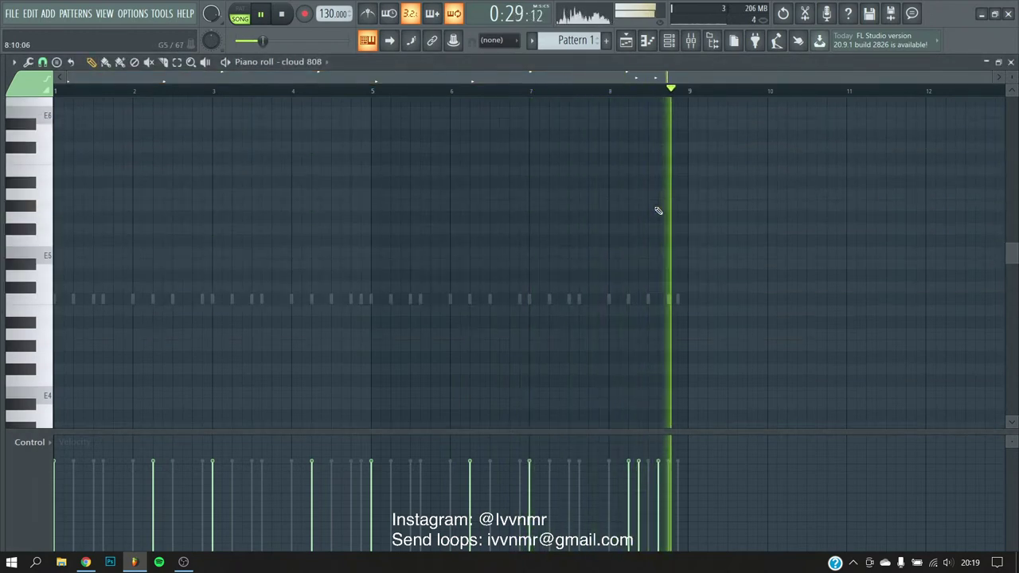
click(633, 50)
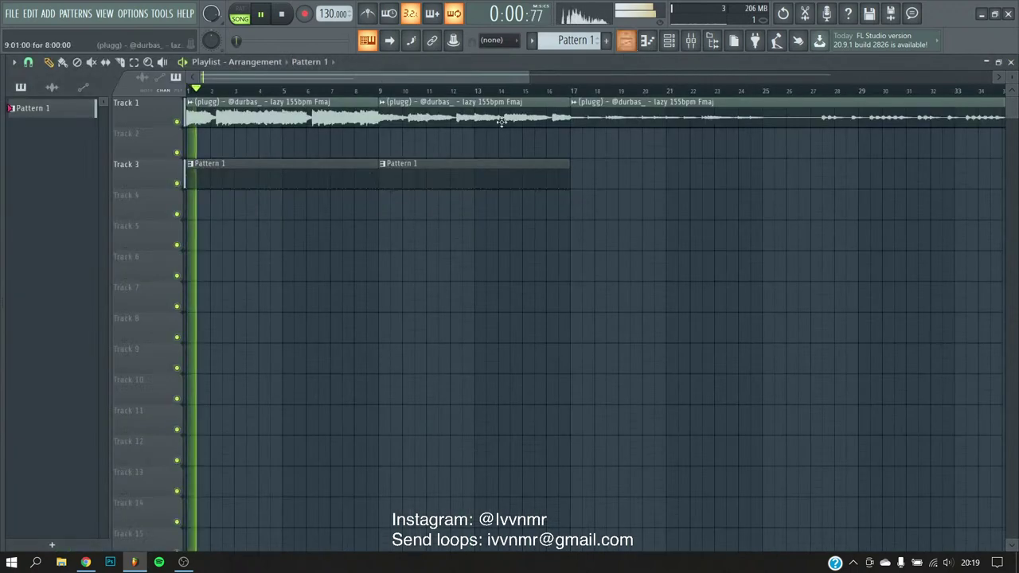
scroll(225, 75, up, 5)
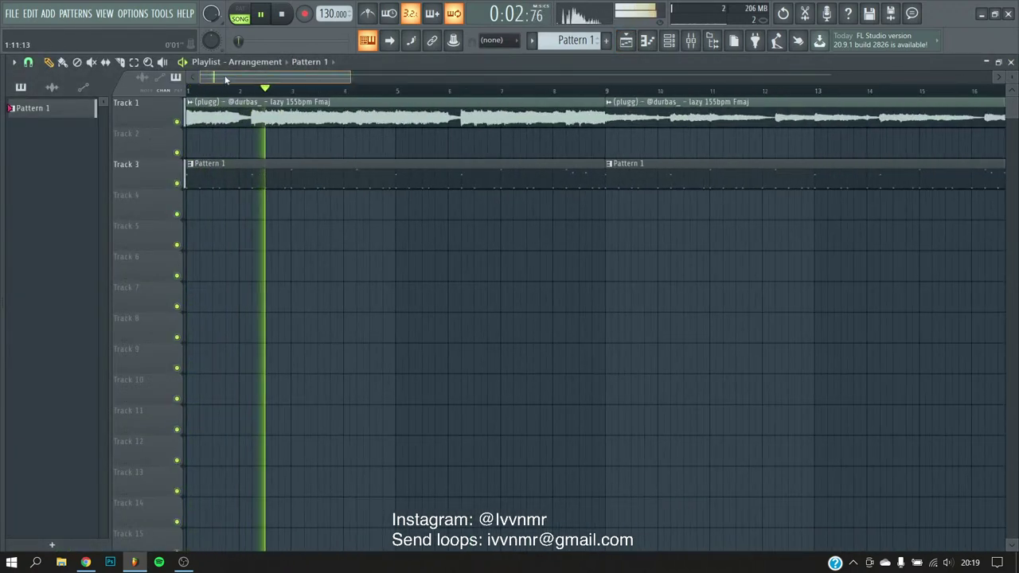
key(F7)
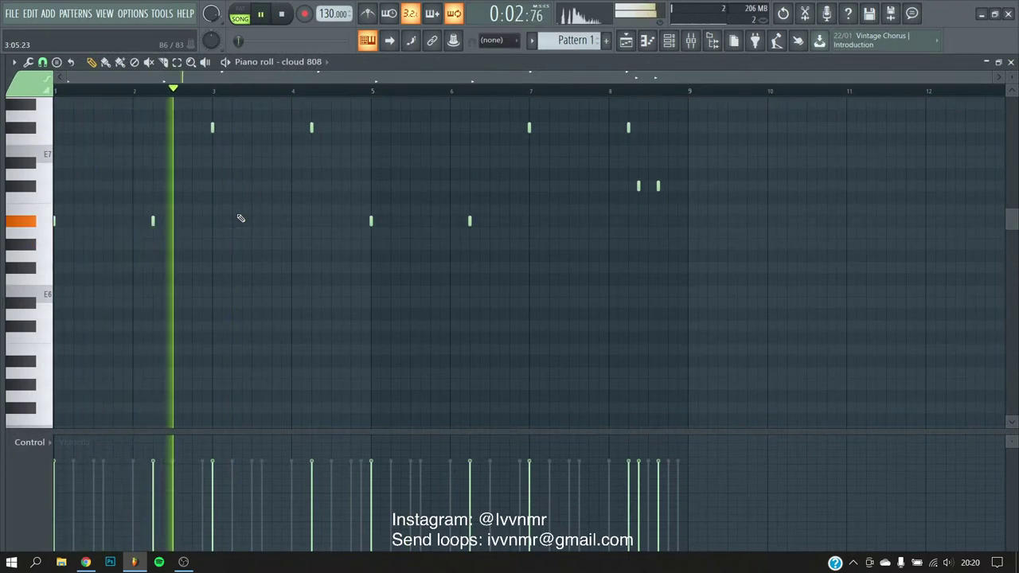
scroll(239, 218, up, 2)
scroll(237, 94, up, 2)
scroll(229, 87, down, 2)
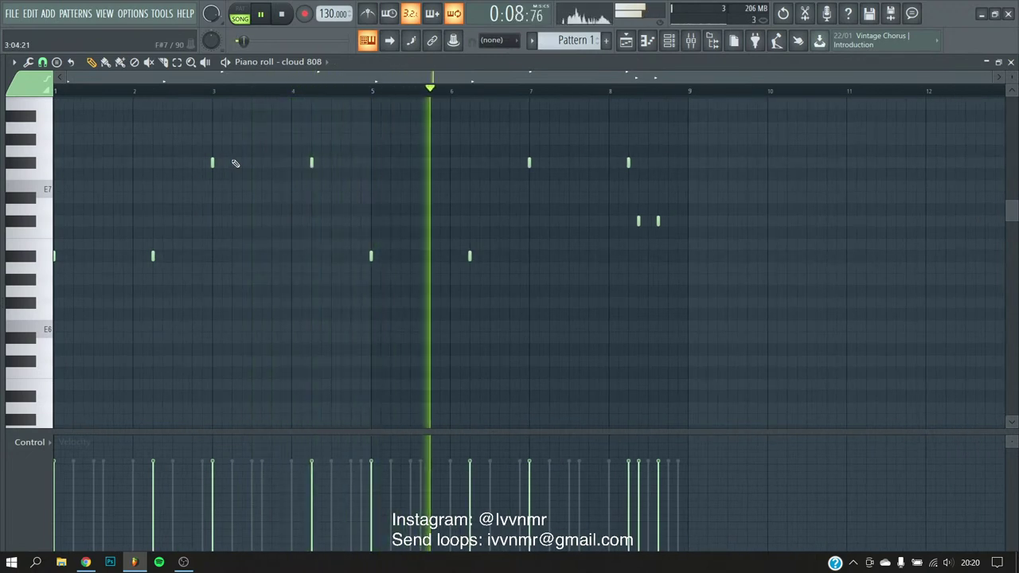
- Restart playback and set the piano roll's scale highlighting to C Major
key(space)
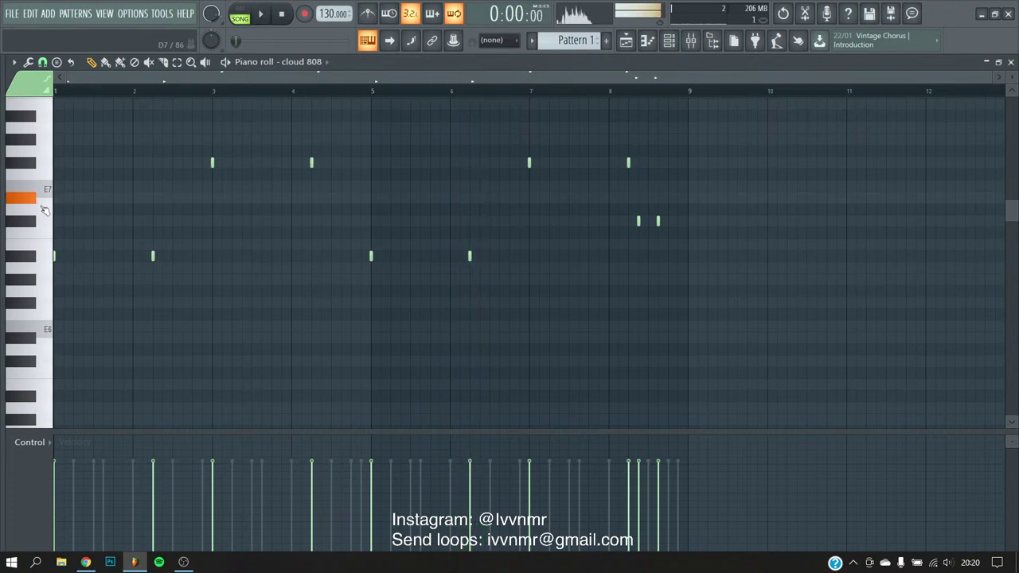
key(space)
click(13, 61)
mouse_move(32, 136)
mouse_move(133, 147)
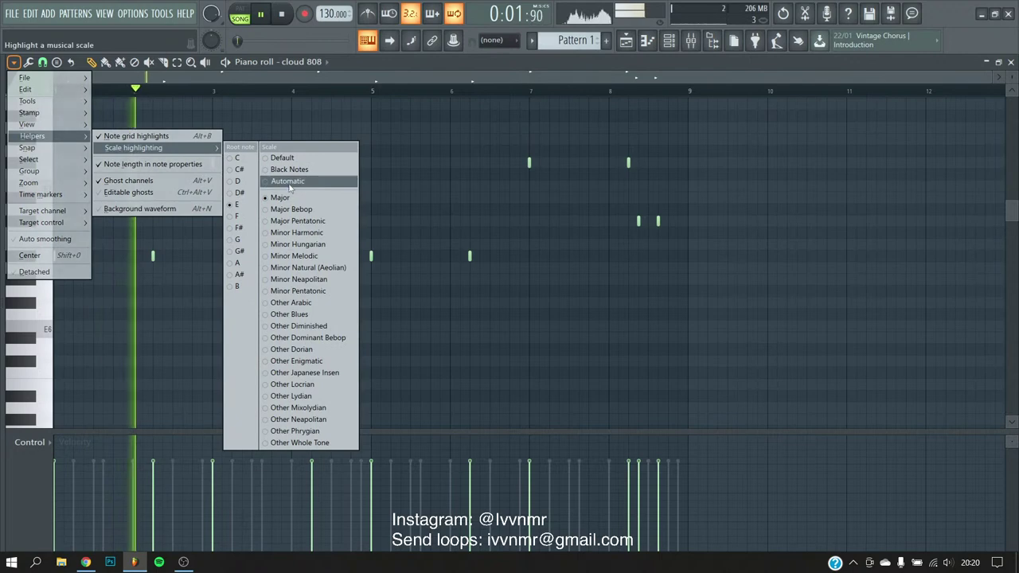
click(287, 182)
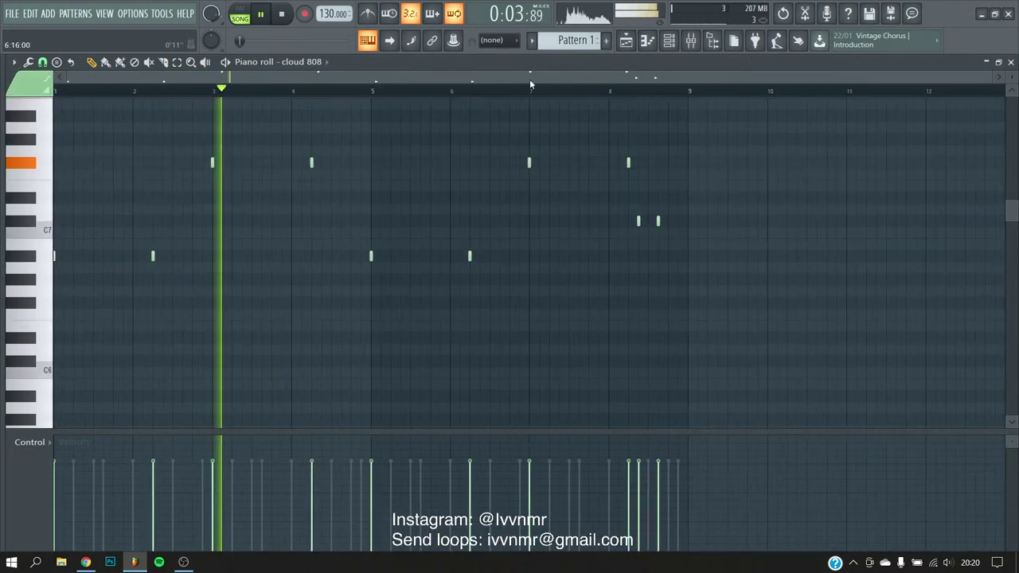
- Check the melody loop's pitch shift in its audio clip settings
click(639, 41)
ctrl+scroll(238, 186, up, 1)
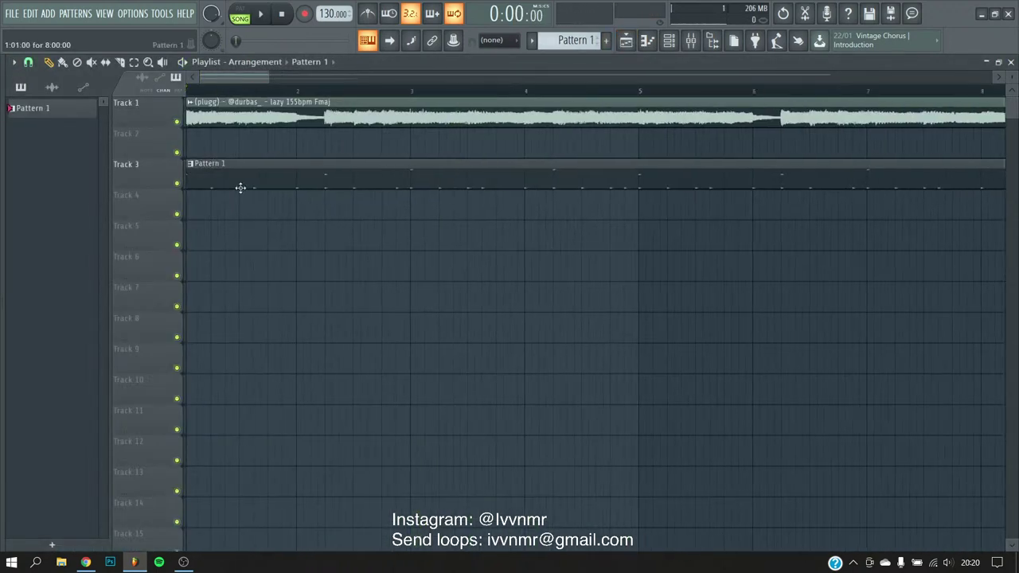
double_click(243, 117)
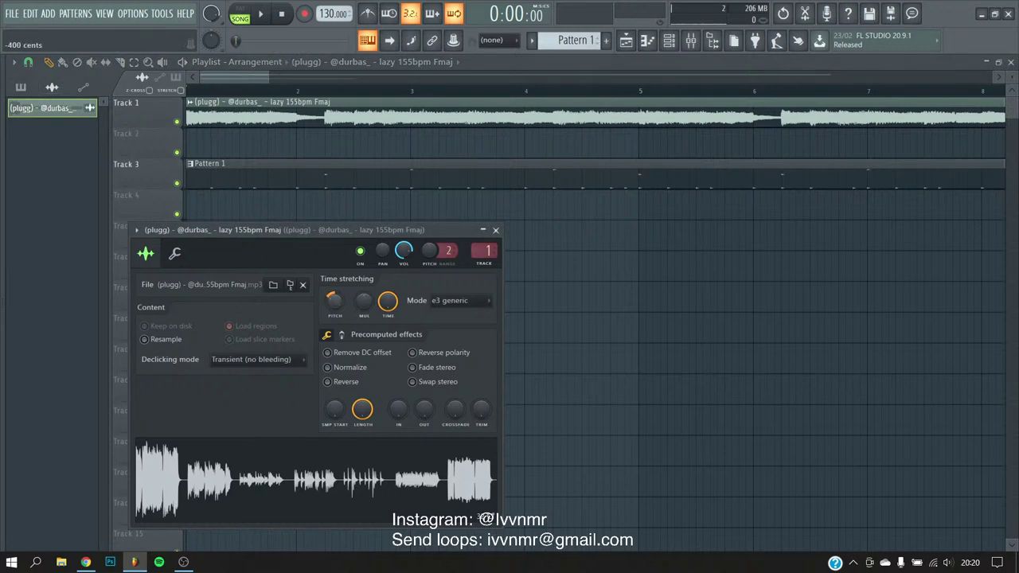
click(495, 231)
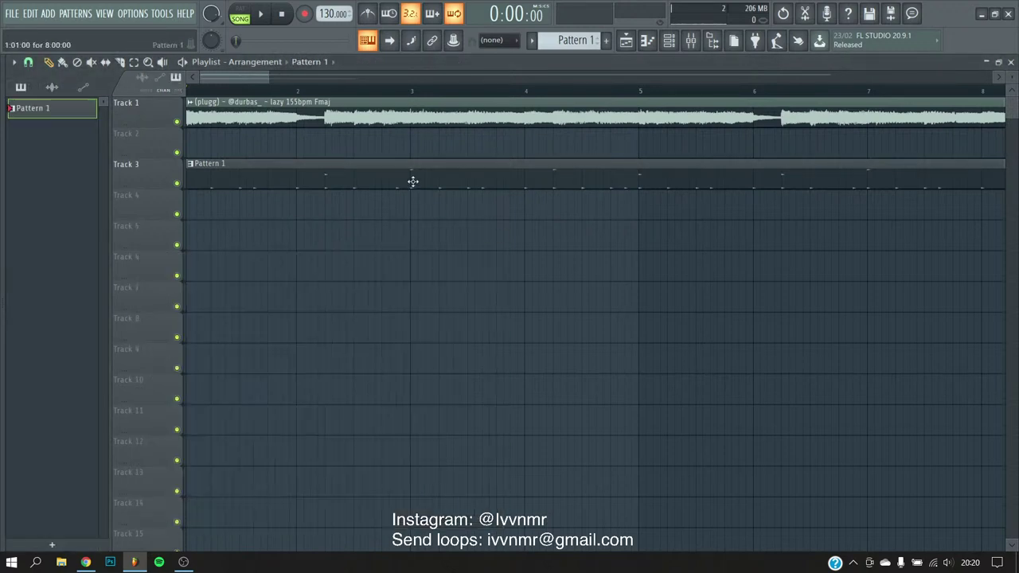
- Reopen the cloud 808 notes of Pattern 1, play the beat and set the scale highlighting to C# Major
double_click(411, 180)
ctrl+scroll(276, 85, up, 2)
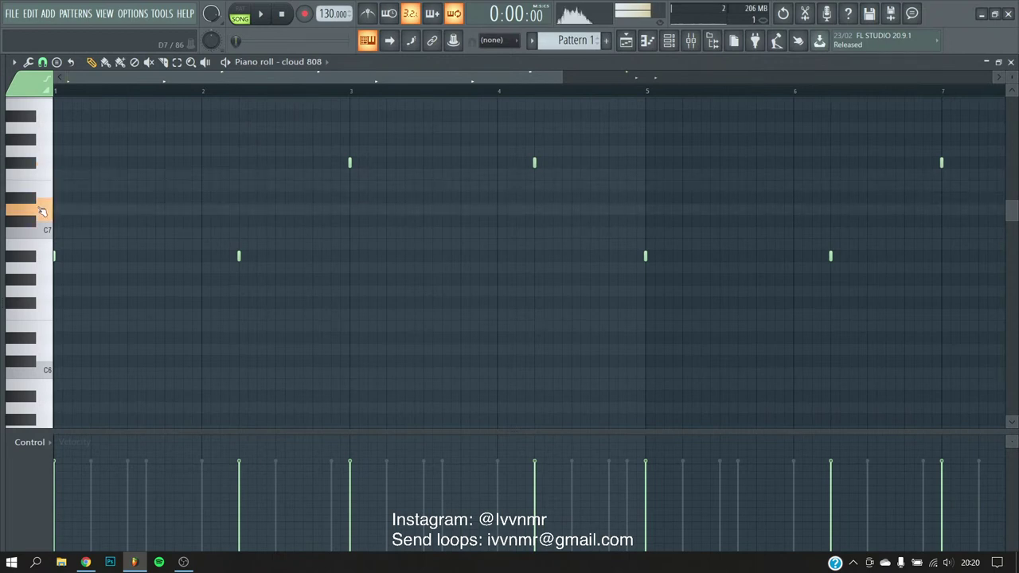
key(space)
ctrl+scroll(230, 218, down, 4)
click(13, 62)
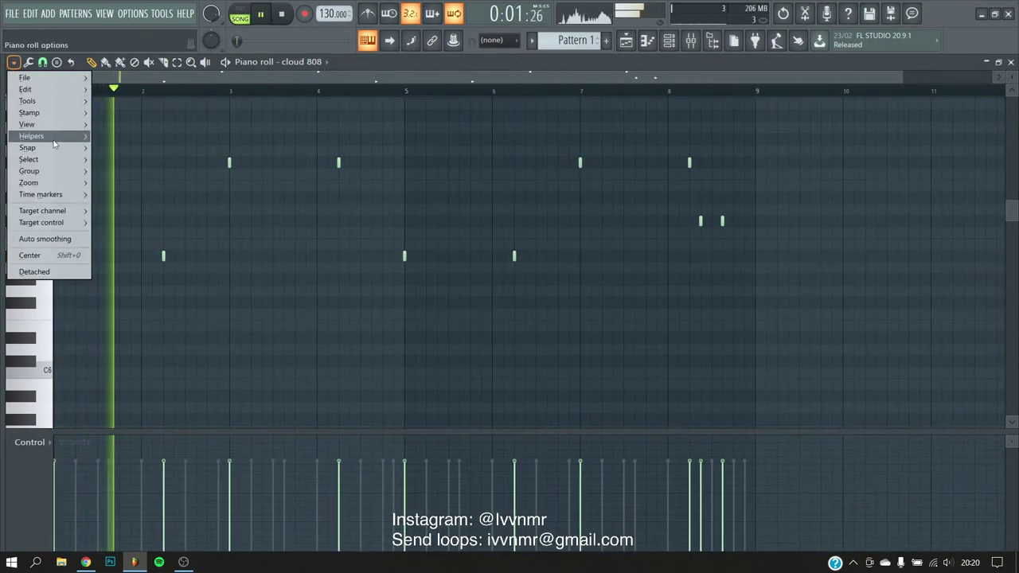
mouse_move(63, 137)
mouse_move(143, 143)
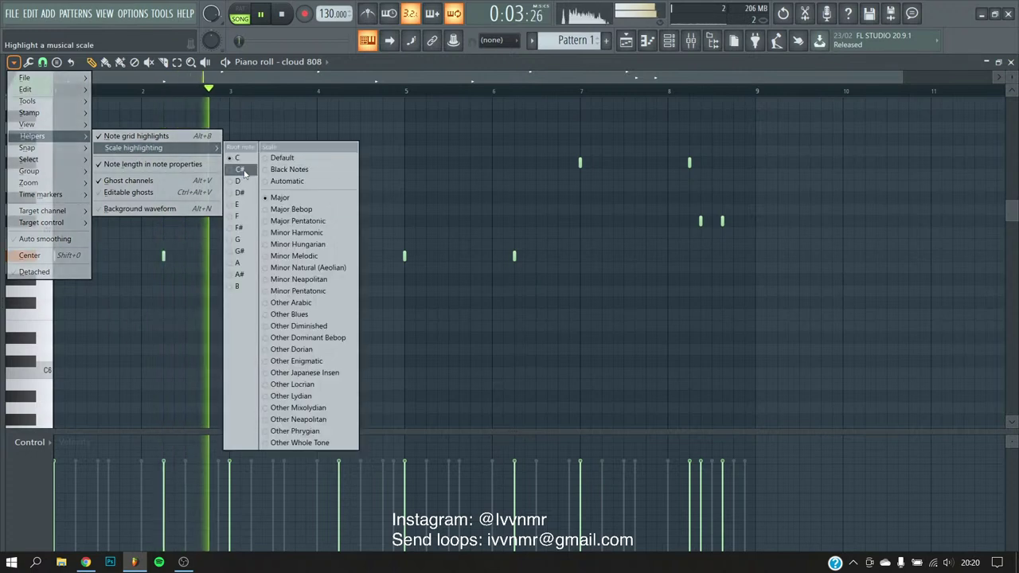
click(262, 180)
ctrl+scroll(129, 252, up, 2)
ctrl+scroll(257, 232, down, 3)
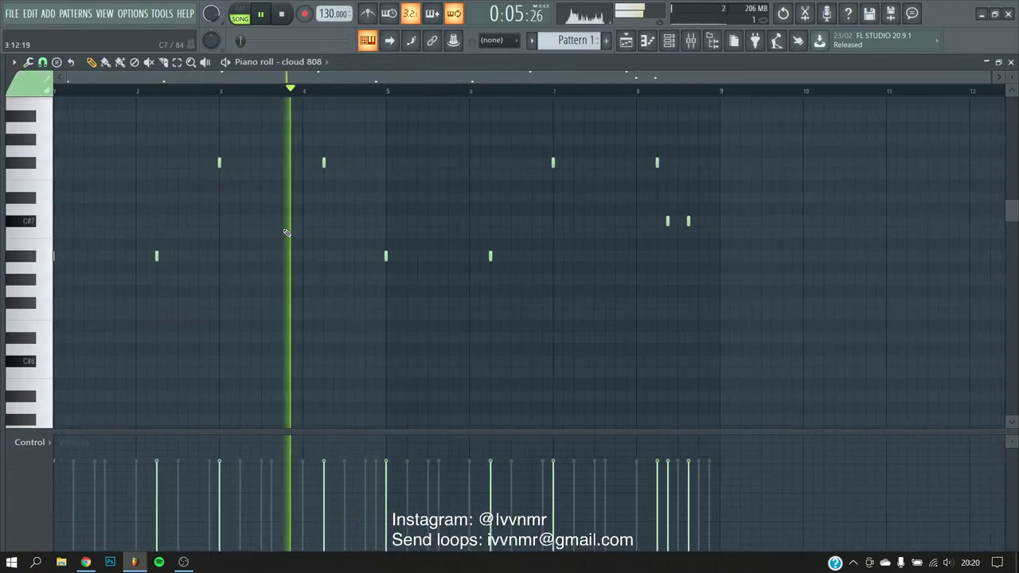
- Transpose all cloud 808 notes down two octaves
key(ctrl+Down)
key(ctrl+Down)
scroll(392, 232, down, 3)
- Select bars 1 through 8 of the playlist timeline as the playback loop
key(F5)
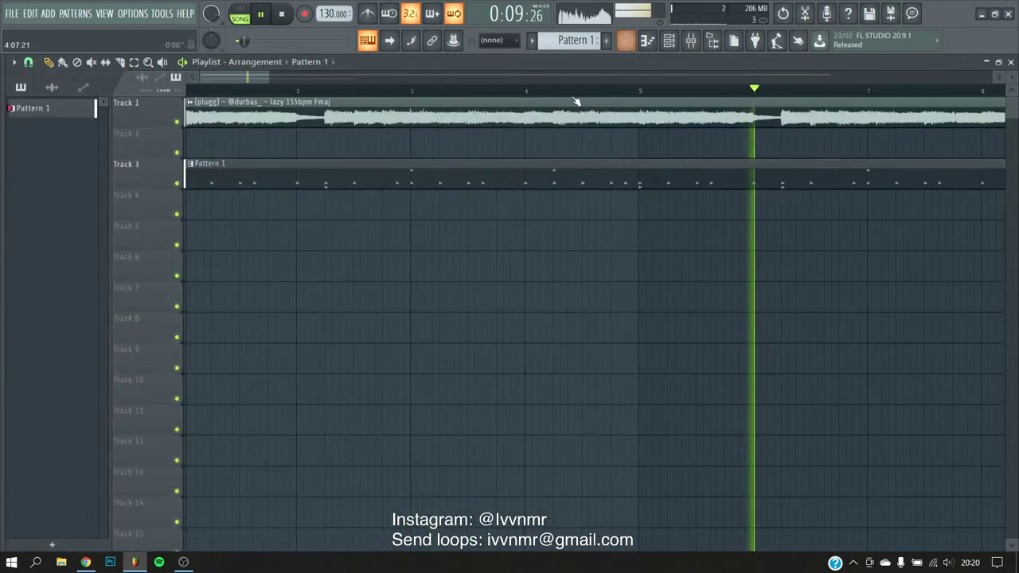
ctrl+scroll(427, 166, down, 4)
scroll(410, 90, down, 1)
drag(410, 90, 187, 90)
ctrl+scroll(181, 90, up, 4)
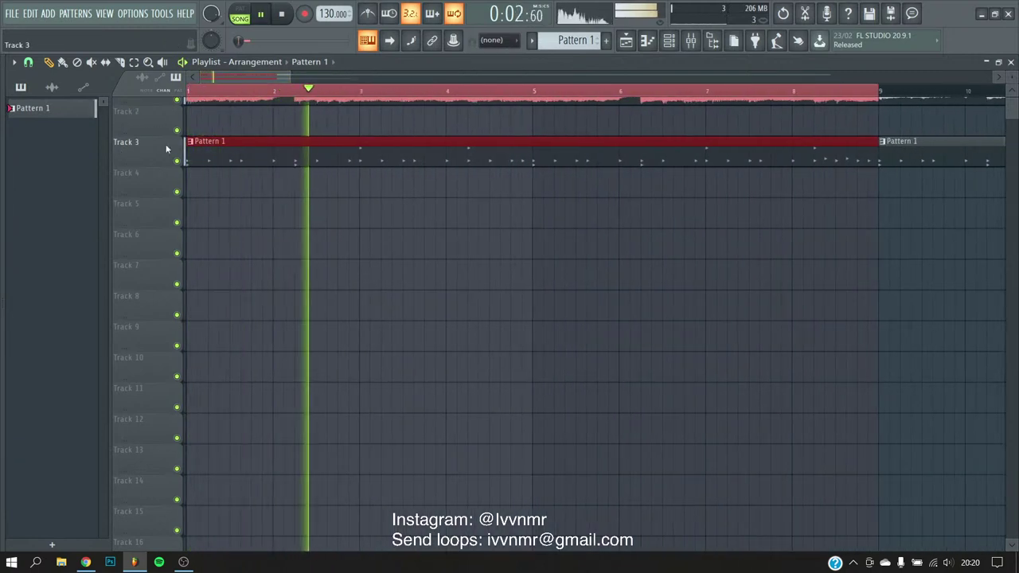
- Switch the piano roll to the Quick Hat channel and delete all of its notes
double_click(218, 160)
click(306, 61)
click(323, 154)
click(307, 61)
click(324, 143)
ctrl+scroll(329, 291, up, 3)
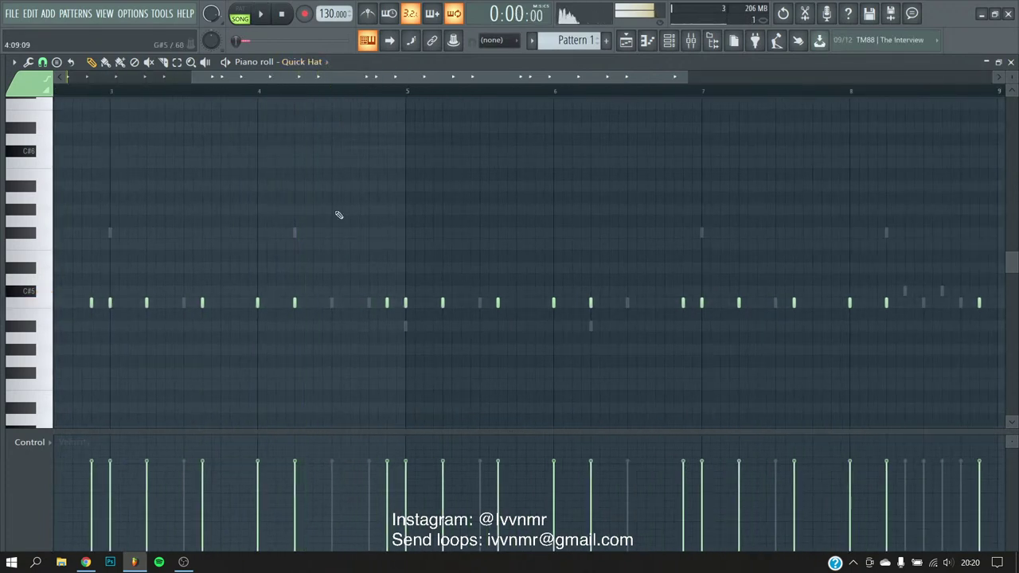
scroll(93, 113, left, 4)
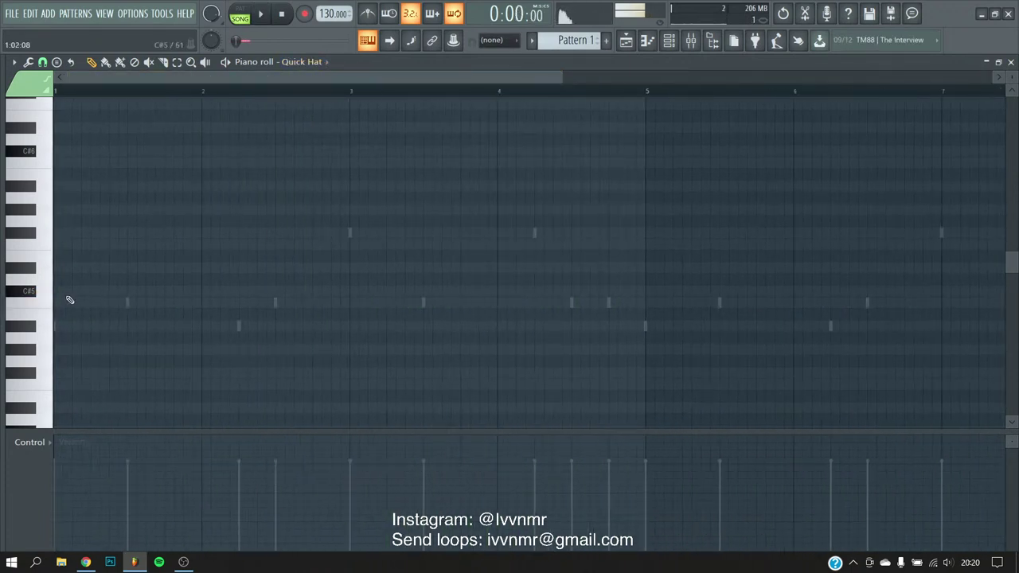
- Draw C5 Quick Hat notes at bar 1's start and half a beat in, then half a beat before and after bar 2's start
ctrl+scroll(43, 317, up, 2)
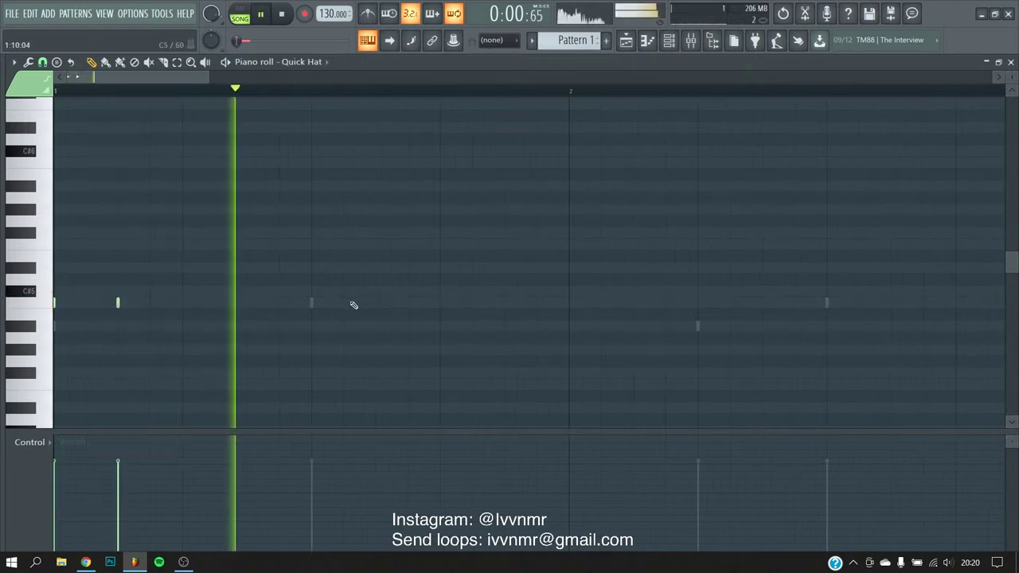
click(569, 303)
click(633, 302)
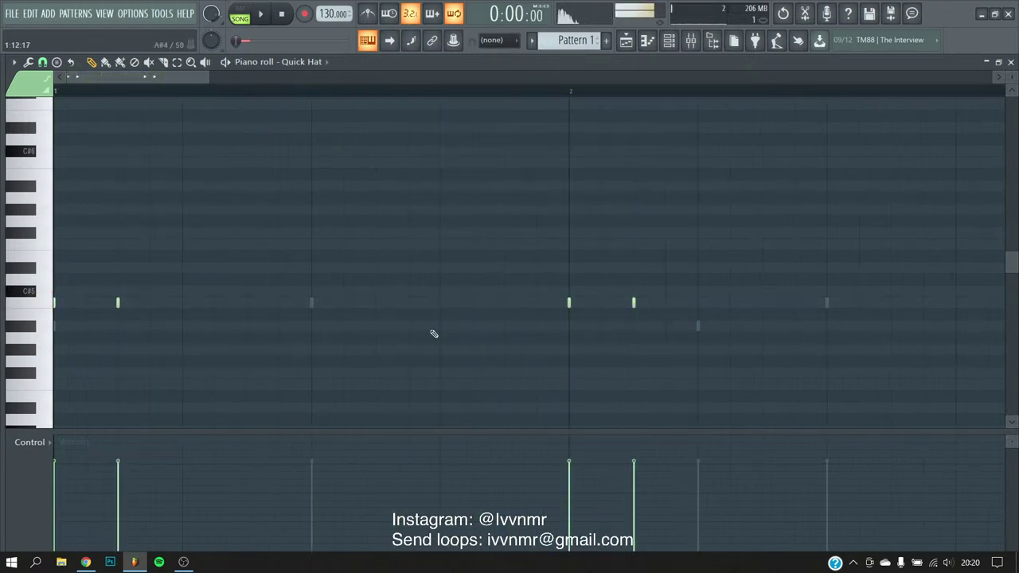
key(space)
ctrl+scroll(436, 333, down, 2)
drag(389, 303, 348, 303)
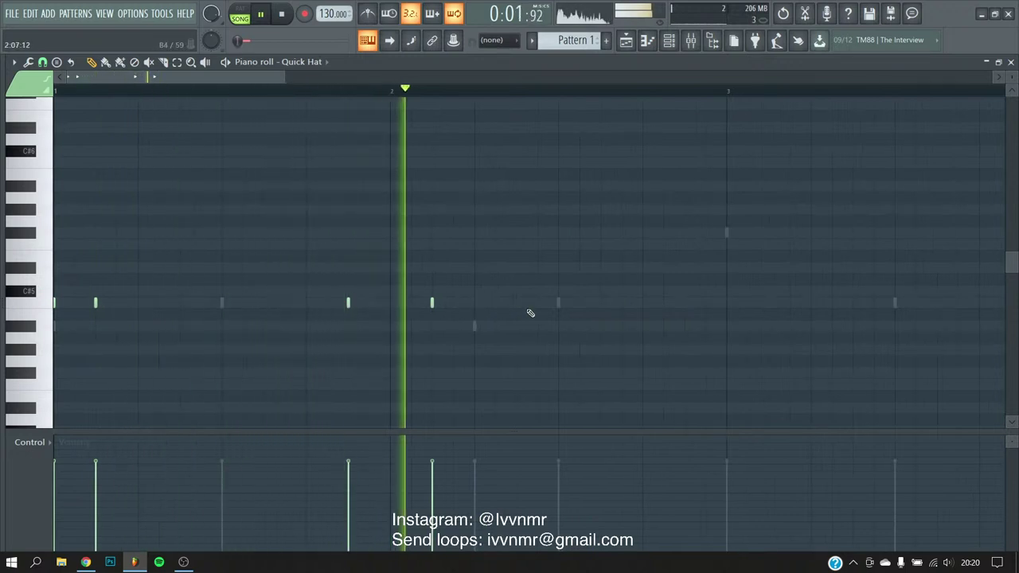
- Try two extra Quick Hat notes on and half a beat after the fourth beat of bar 2
click(642, 303)
click(684, 303)
key(space)
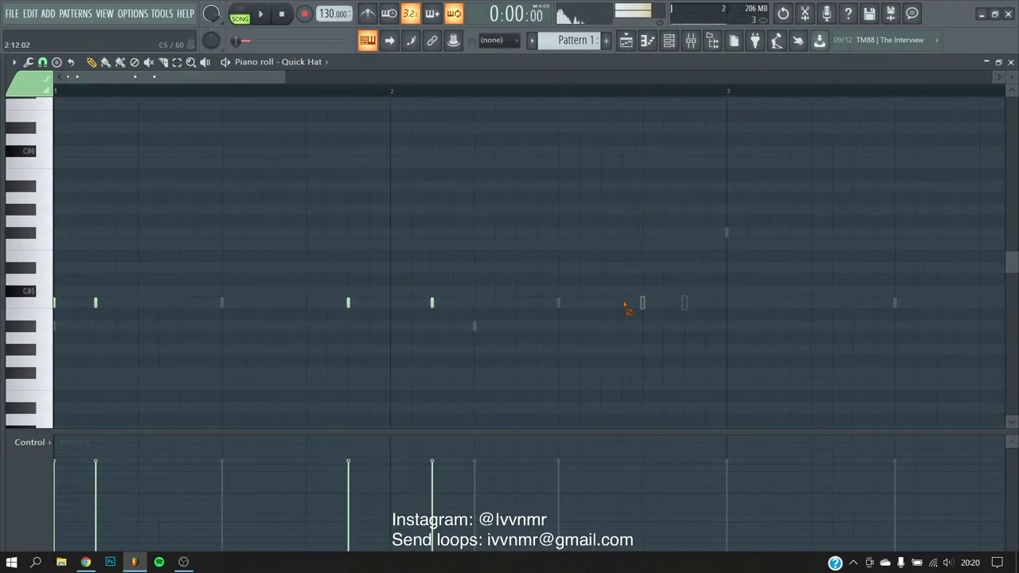
right_click(603, 303)
- Add Quick Hat notes at bar 2's start, a quarter beat before it, and half a beat after bar 2's third beat
ctrl+scroll(602, 302, up, 2)
key(space)
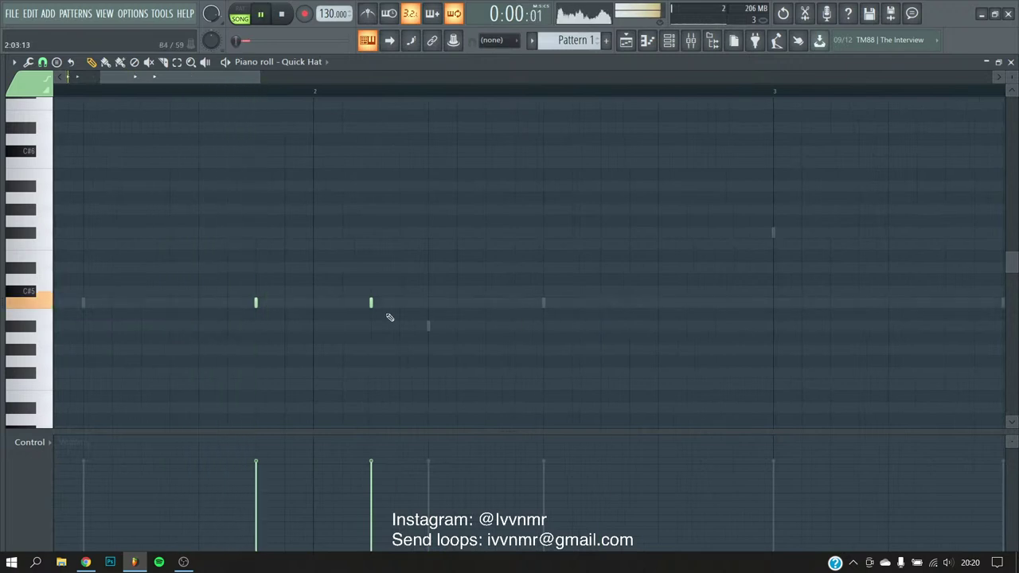
right_click(284, 303)
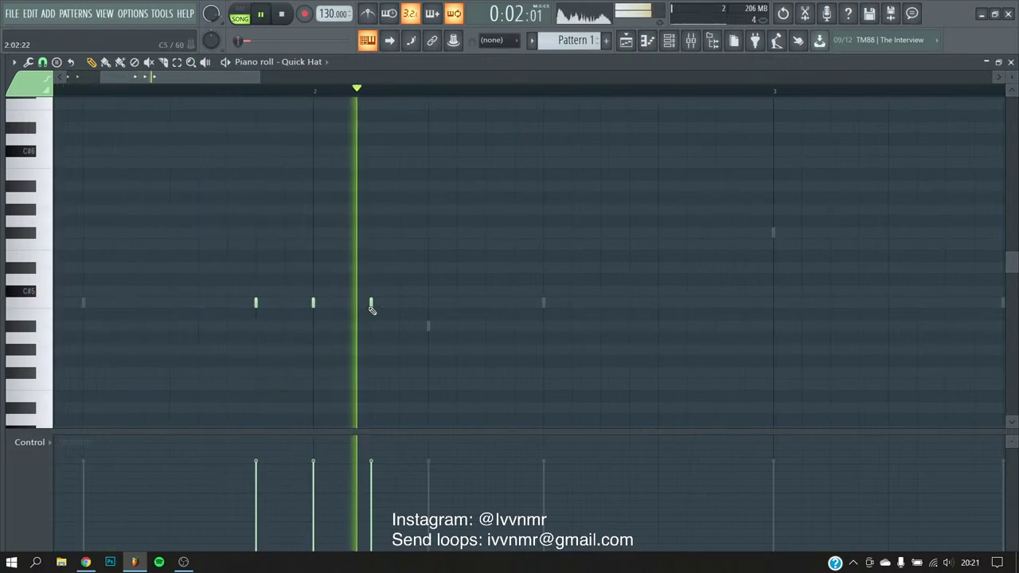
scroll(457, 335, down, 2)
scroll(480, 346, up, 2)
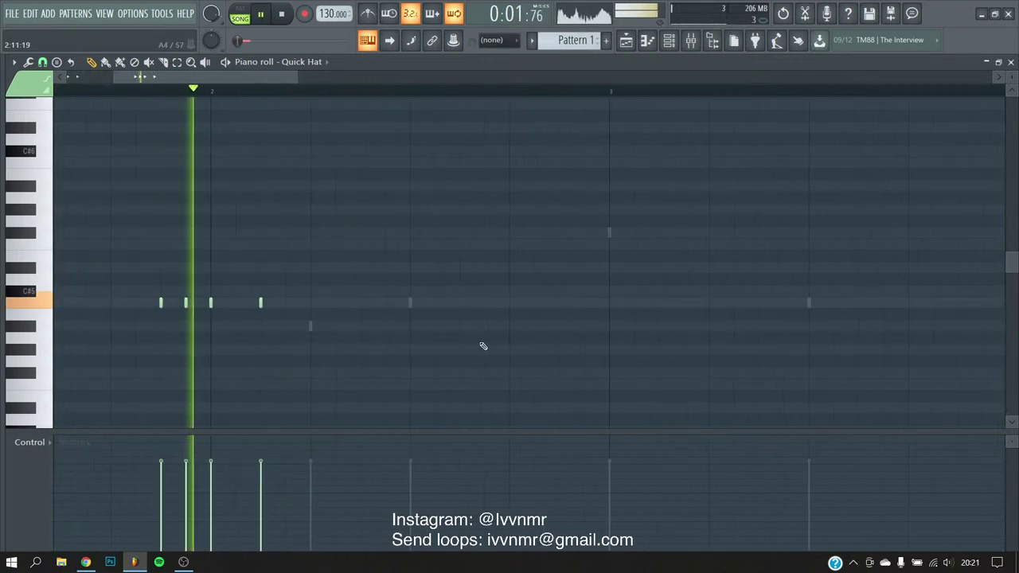
click(459, 303)
- Duplicate the two-bar Quick Hat pattern into bars 3 and 4
scroll(357, 257, down, 2)
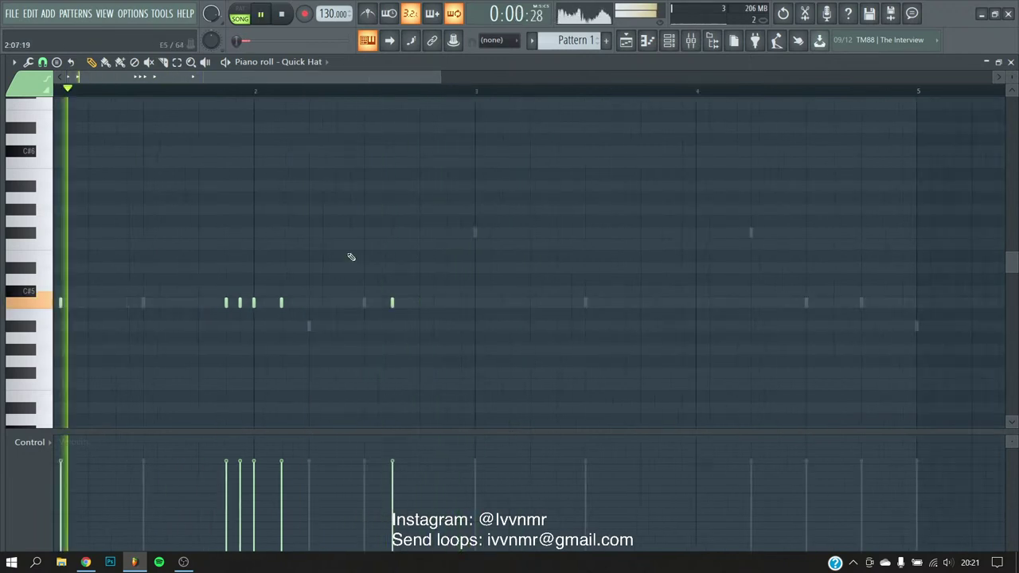
scroll(391, 154, down, 2)
drag(396, 91, 55, 92)
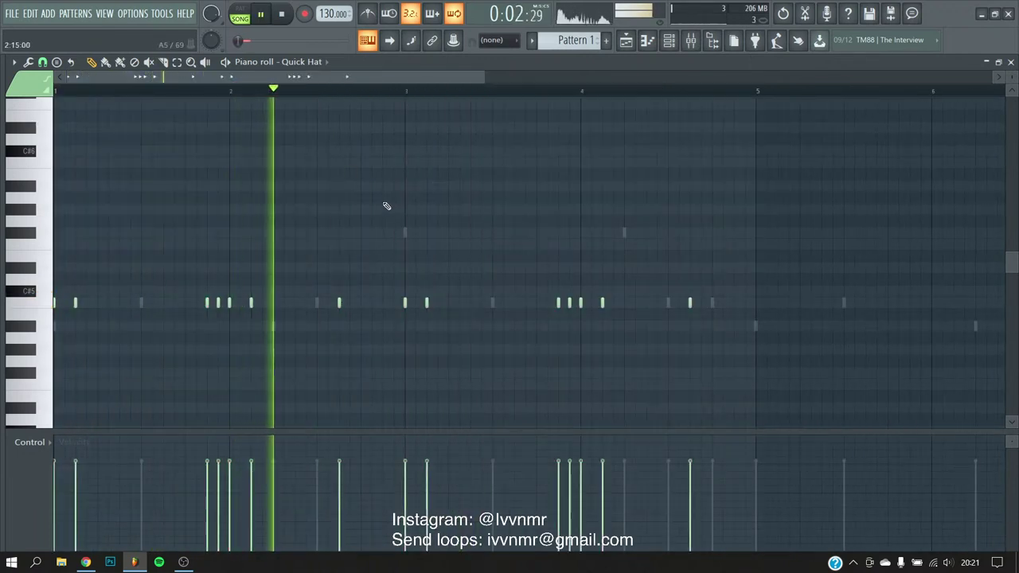
- Move bar 3's second Quick Hat note to its second beat and delete the notes a quarter beat before and half a beat after bar 4's start
scroll(509, 313, up, 2)
scroll(430, 305, up, 2)
click(448, 302)
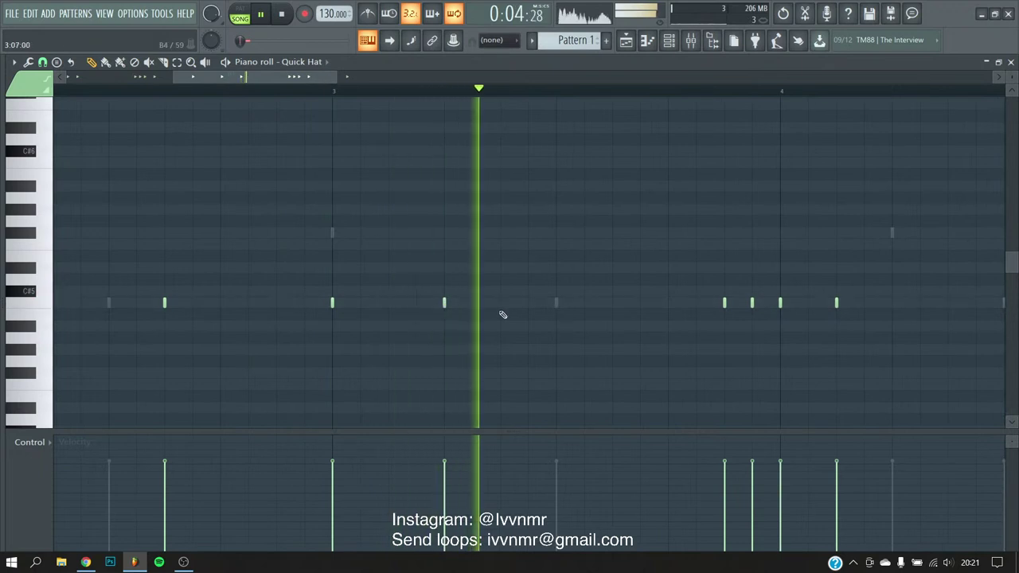
scroll(521, 317, down, 2)
scroll(445, 320, up, 2)
scroll(374, 318, up, 1)
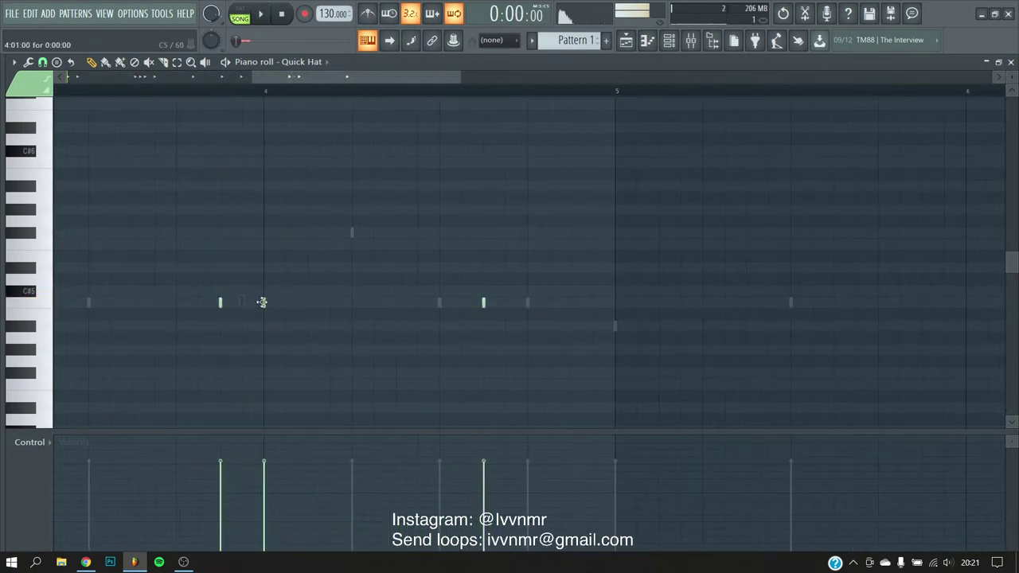
- Add Quick Hat notes in bar 4 every half beat, from one and a half beats to three beats in
click(124, 90)
scroll(398, 271, up, 3)
key(space)
click(395, 303)
click(454, 302)
click(515, 302)
click(575, 303)
- Duplicate the four-bar Quick Hat pattern into bars 5 to 8
scroll(297, 211, down, 5)
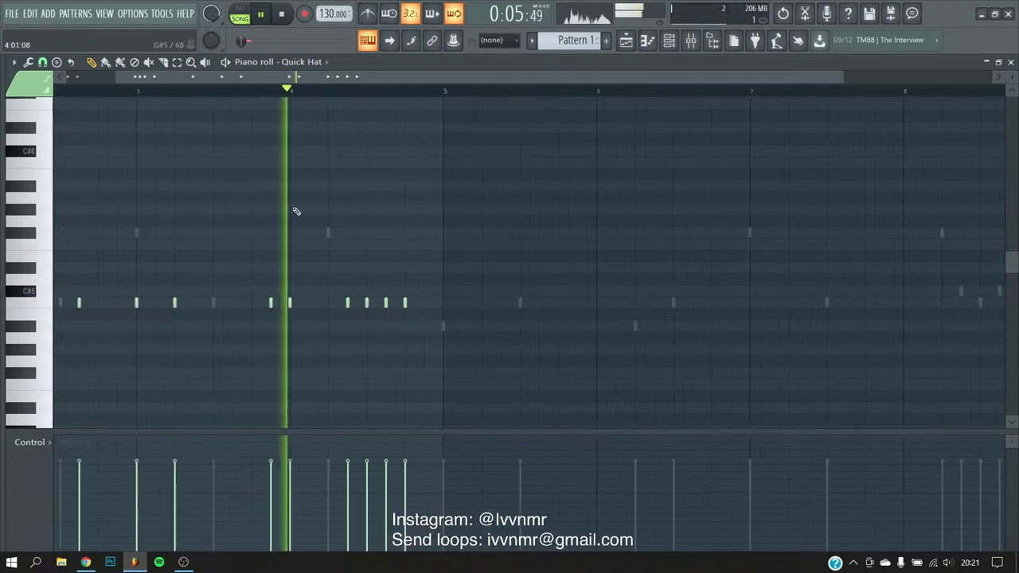
drag(362, 91, 55, 92)
key(ctrl+b)
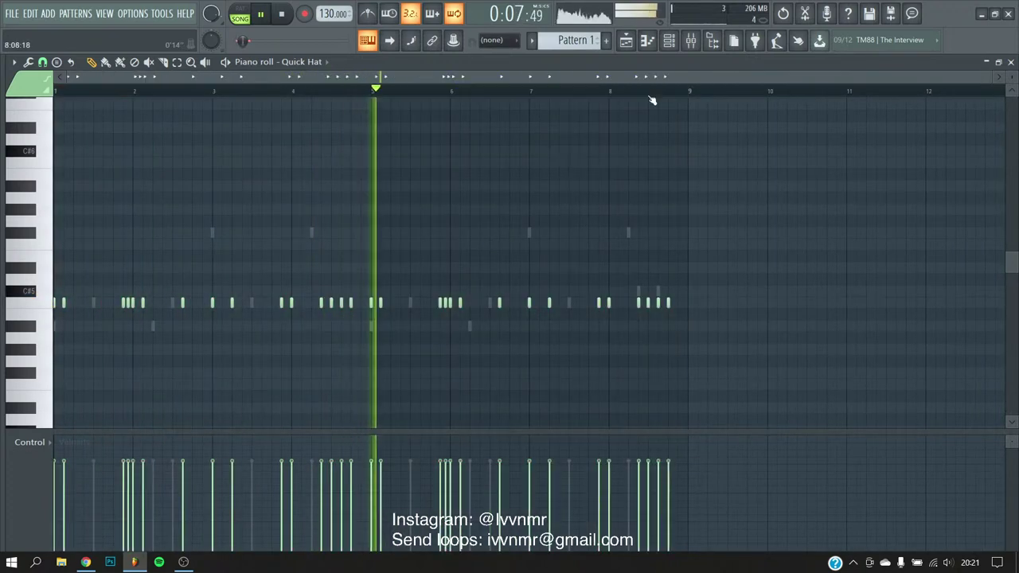
- Preview the pluggnb drum kit's Percs samples and load mexicodro perc into a new channel
key(F6)
key(alt+F8)
click(53, 190)
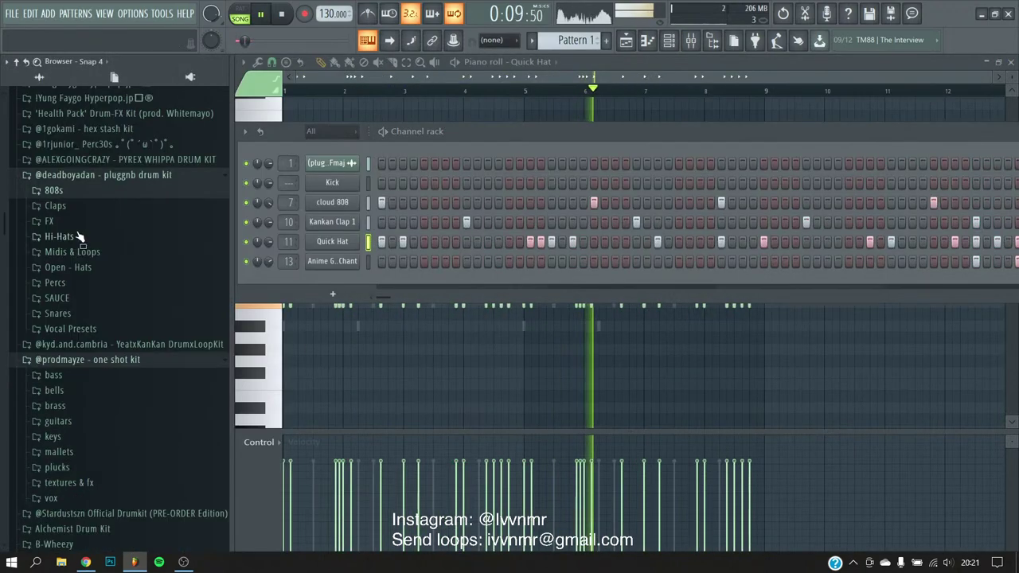
click(55, 283)
click(86, 240)
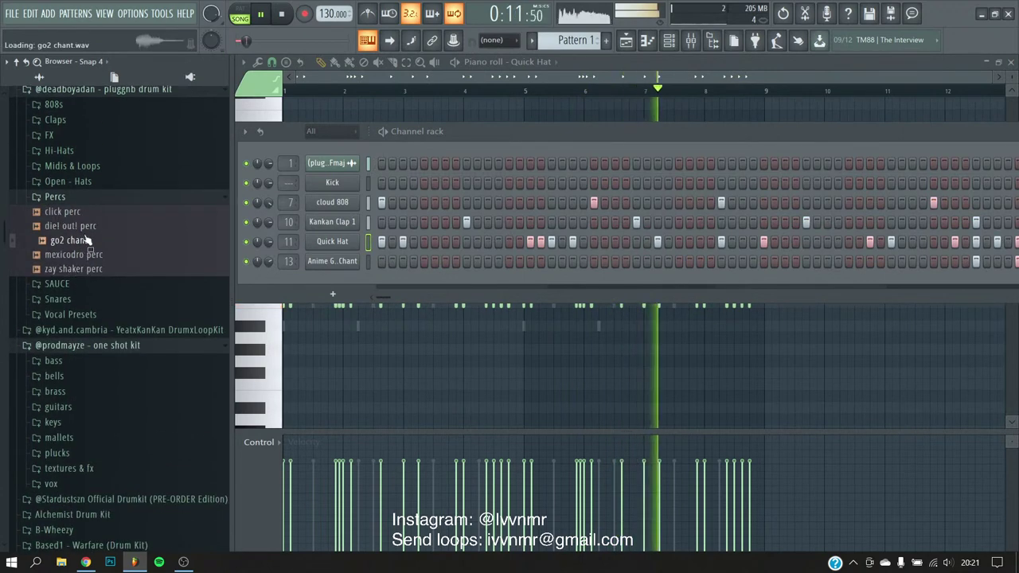
drag(99, 271, 167, 279)
- Place a mexicodro perc hit half a beat into bar 1 and duplicate it into bar 5
click(173, 281)
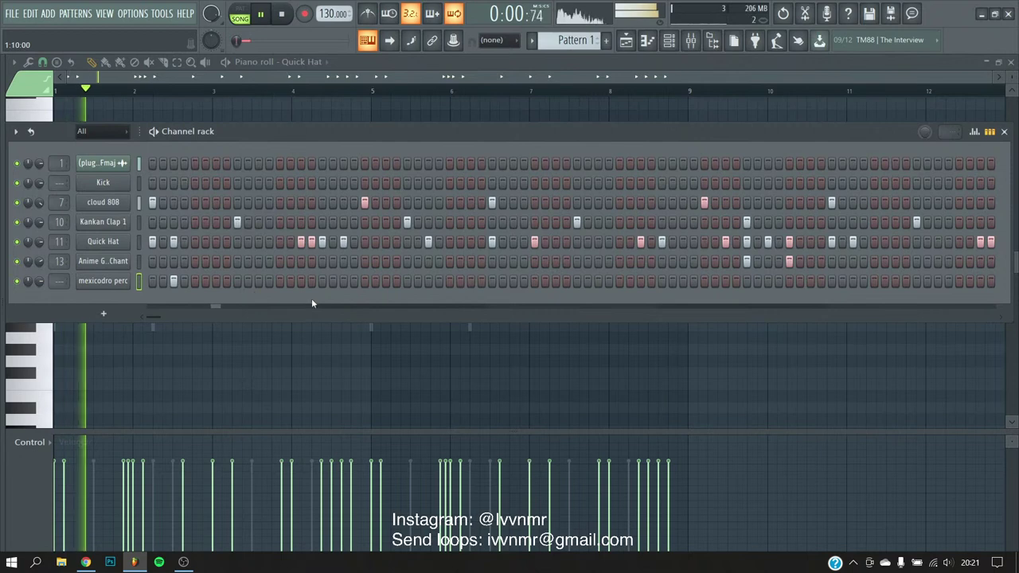
click(386, 281)
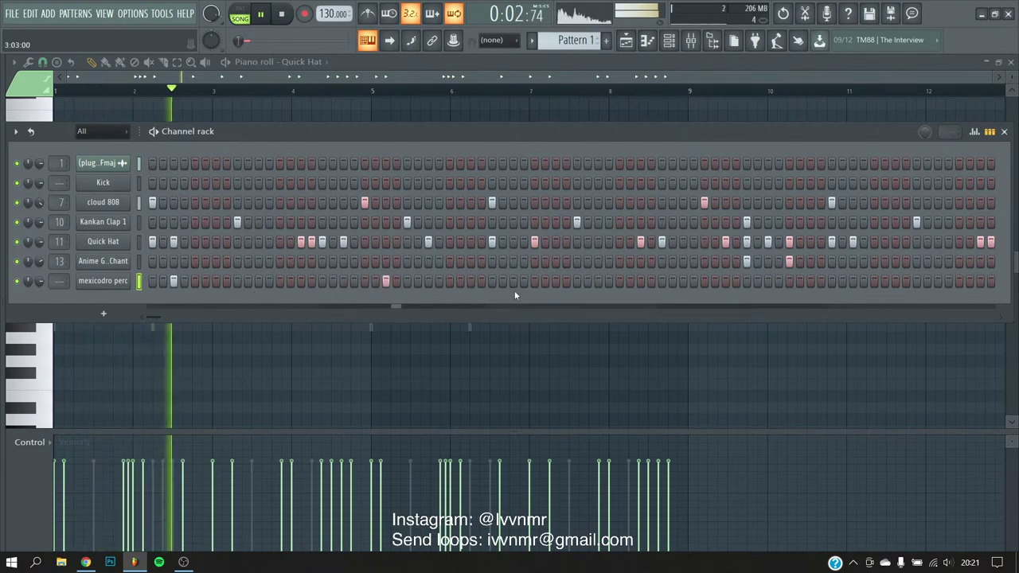
right_click(123, 280)
click(159, 279)
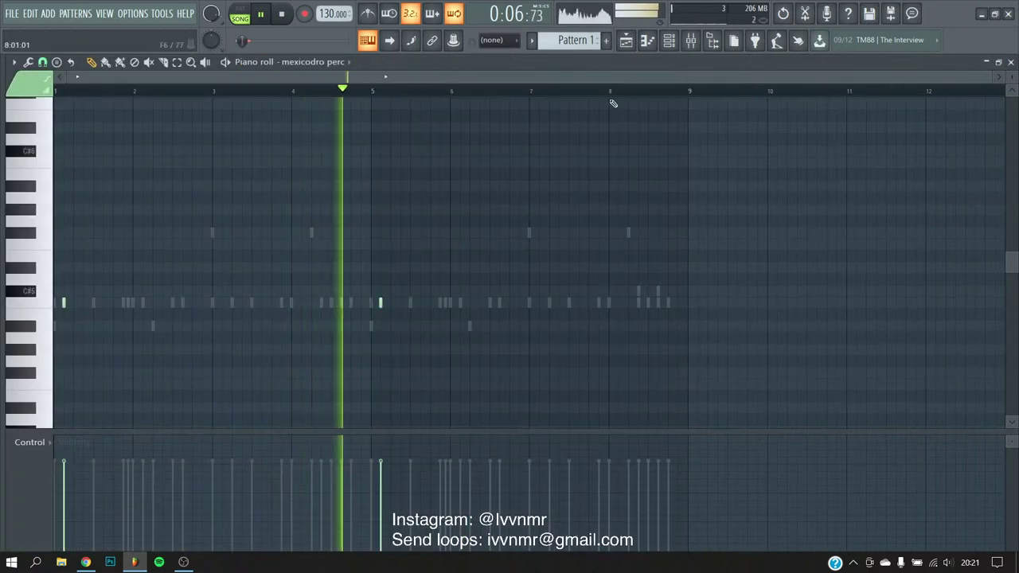
- Route the mexicodro perc to mixer track 14 and make its channel cut itself using cut group 2
key(F9)
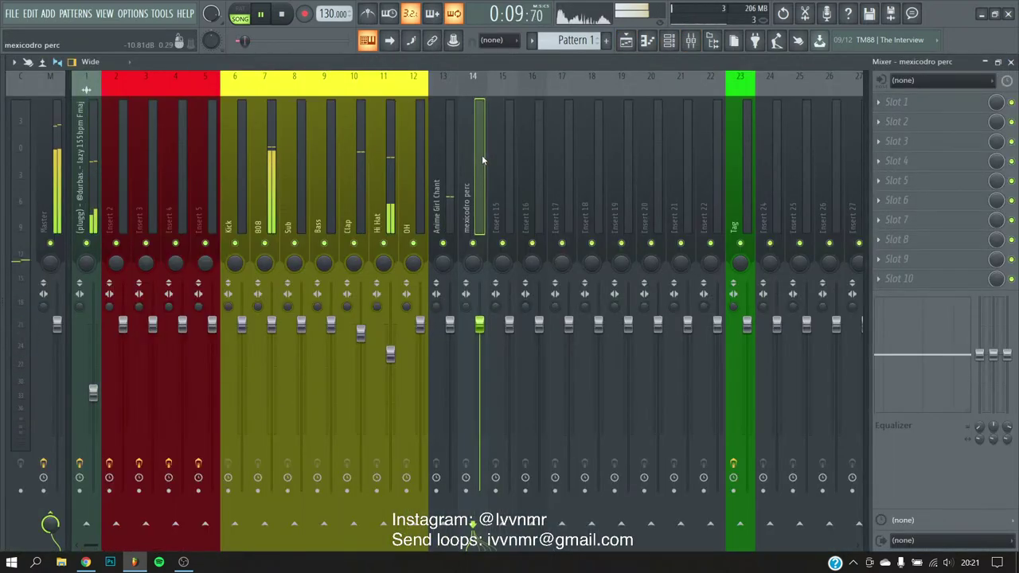
click(669, 40)
click(97, 281)
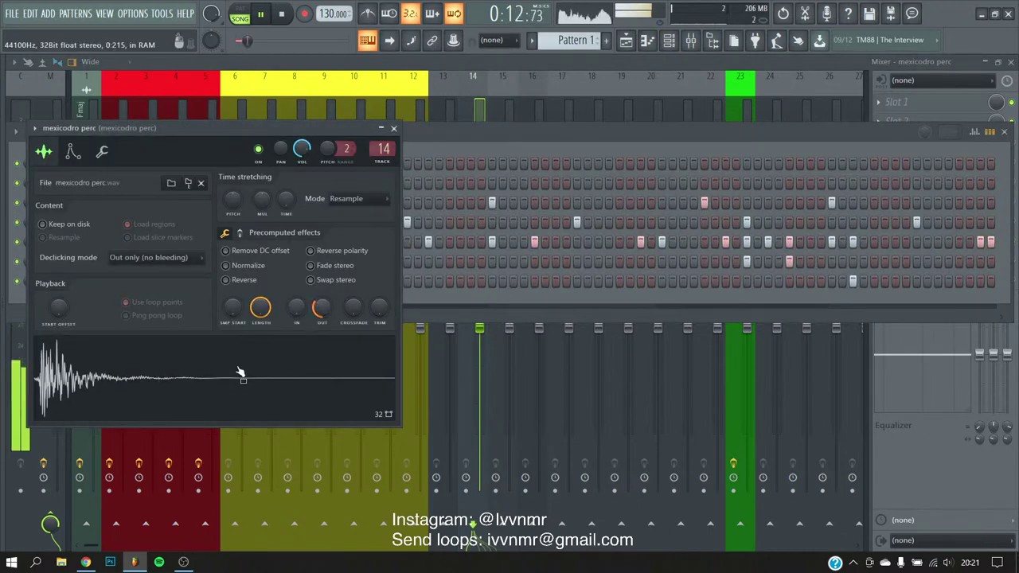
click(102, 150)
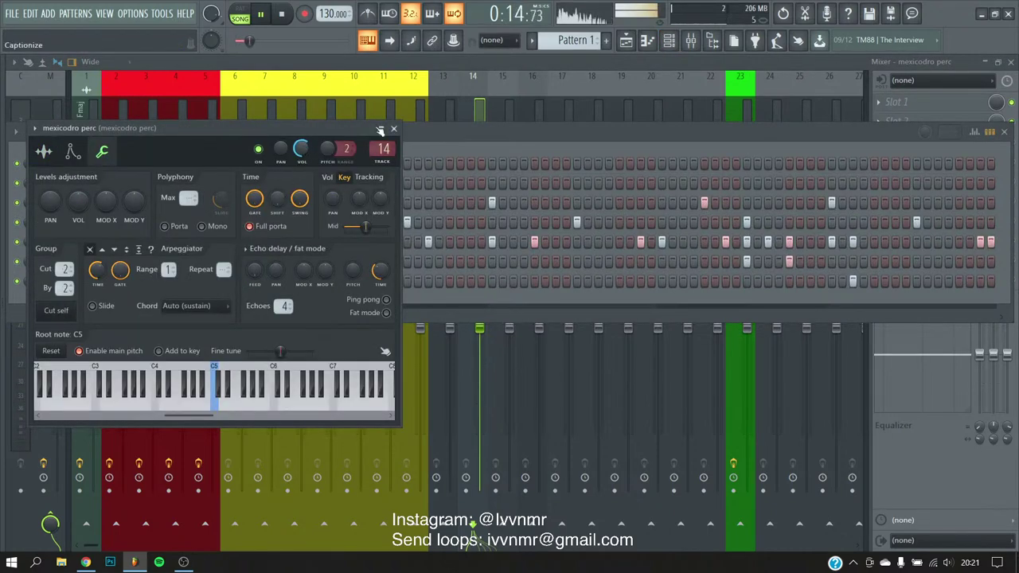
click(393, 128)
- Look through the pluggnb kit's Vocal Presets and Snares folders and preview the fences snare
key(F6)
key(F5)
key(F6)
key(alt+F8)
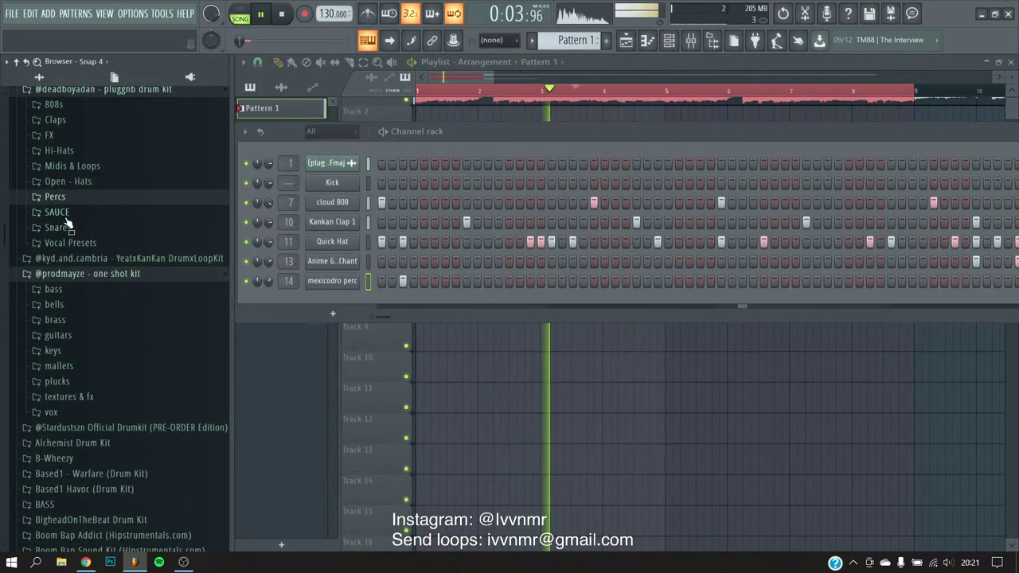
click(72, 242)
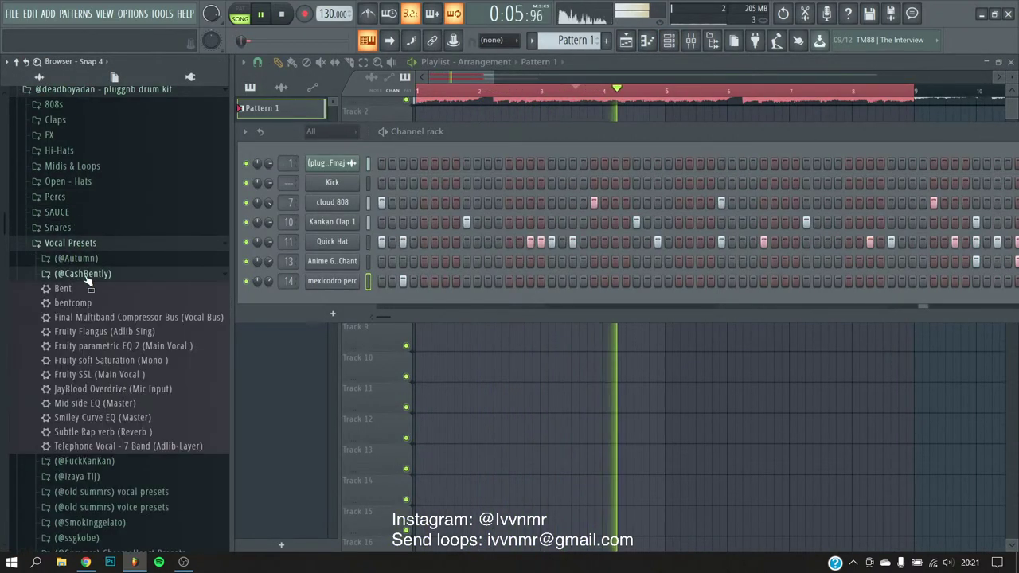
click(71, 242)
click(57, 227)
click(75, 257)
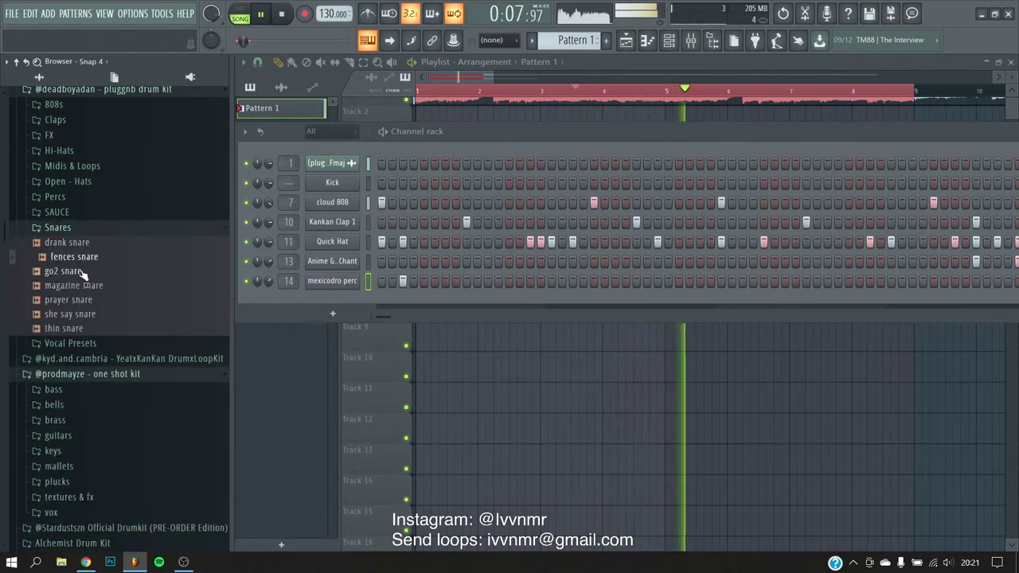
- Load fences snare and go2 snare into new channels, with first hits on steps 15 and 23 respectively
right_click(80, 256)
click(119, 268)
right_click(72, 271)
click(120, 283)
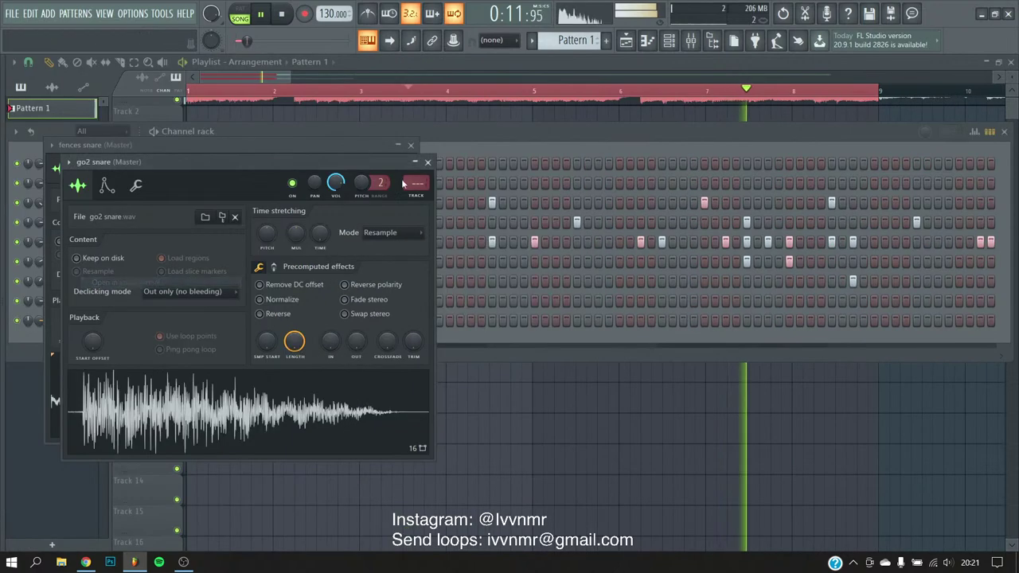
click(427, 162)
click(411, 145)
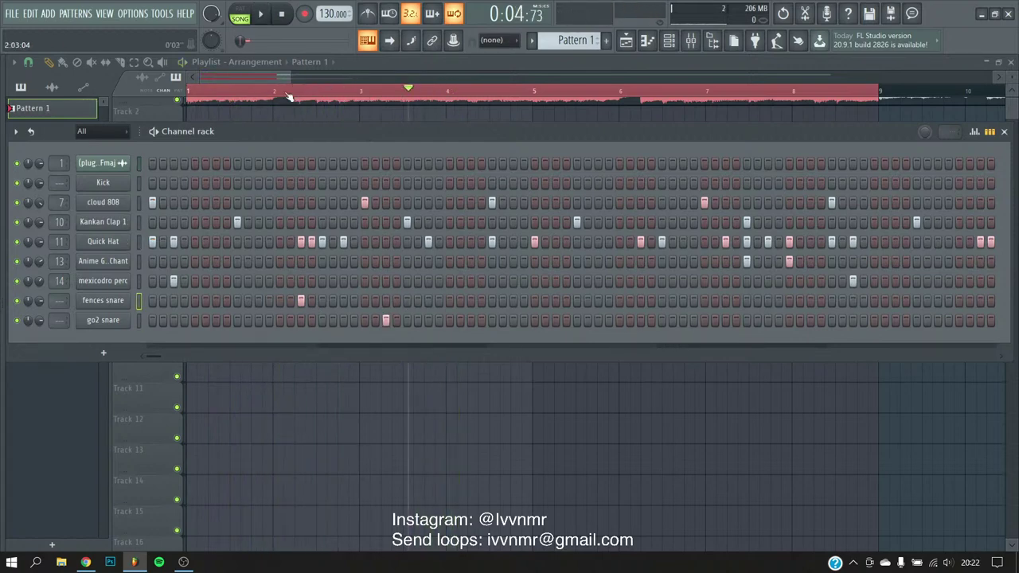
- Add fences snare hits on steps 29 and 63, and go2 snare hits on steps 39, 51 and 53
key(space)
key(F6)
ctrl+scroll(184, 162, down, 3)
key(space)
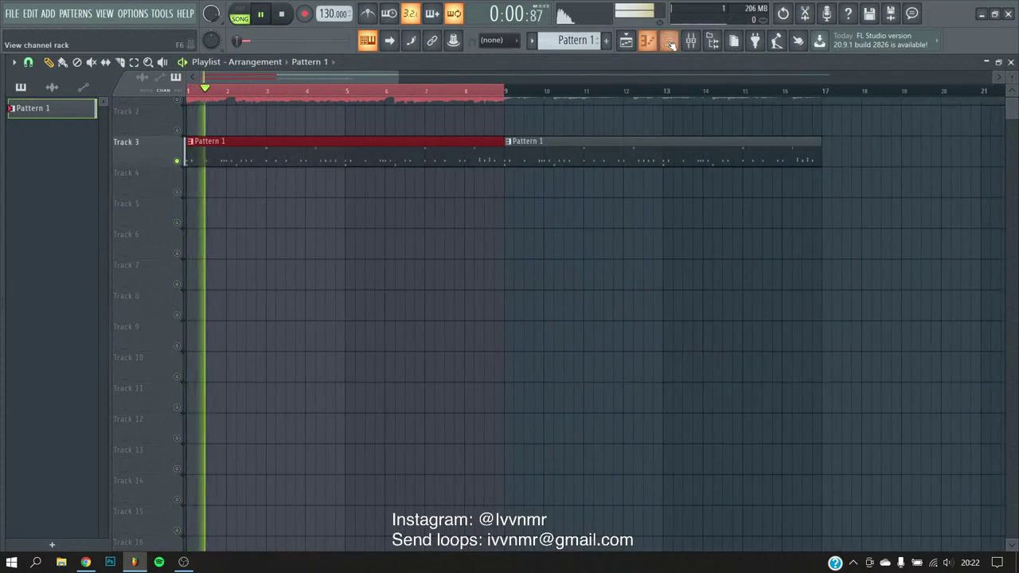
key(F6)
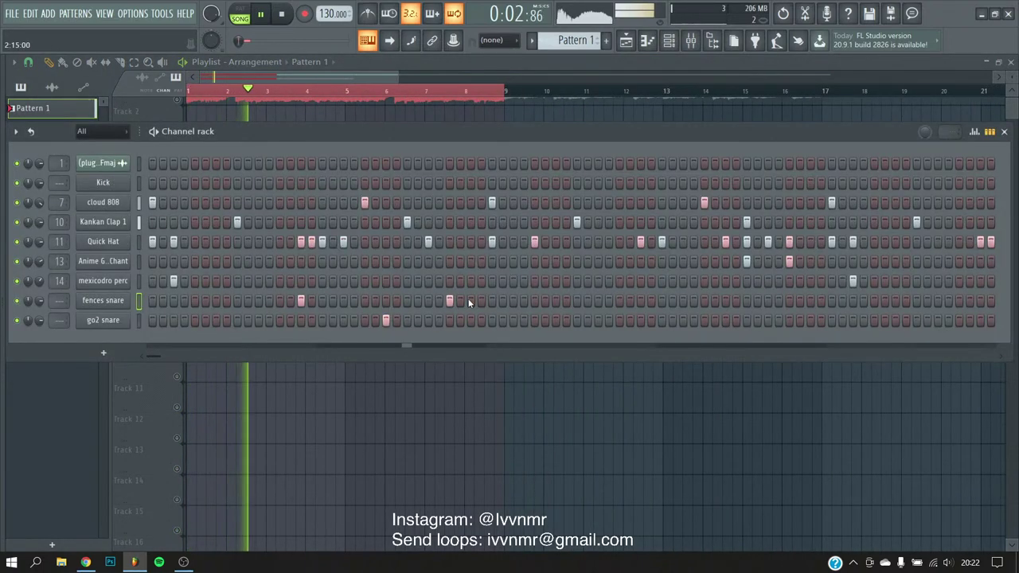
click(556, 320)
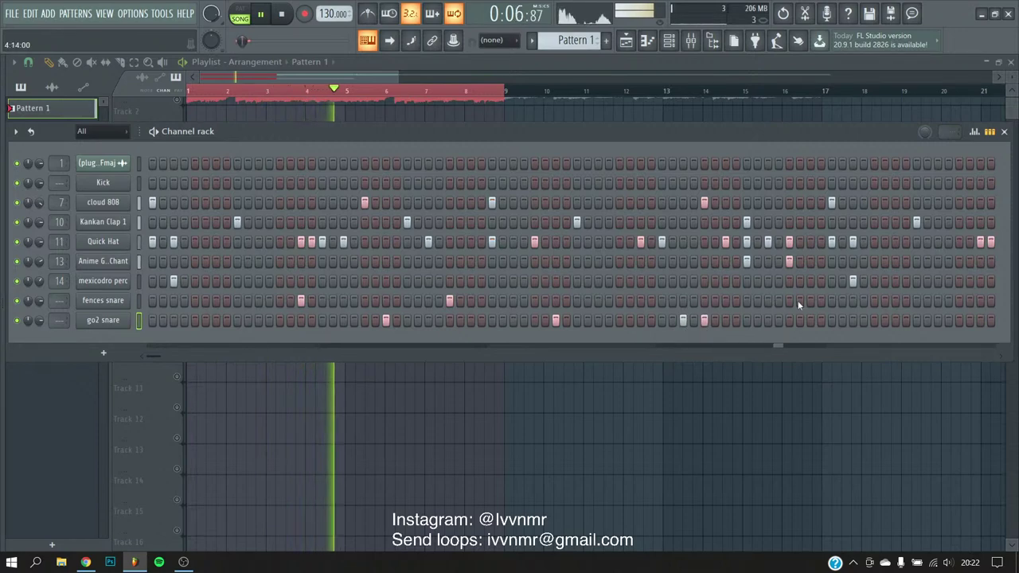
- Duplicate the fences snare notes of bars 1 to 4 into bars 5 to 8
right_click(103, 300)
click(120, 298)
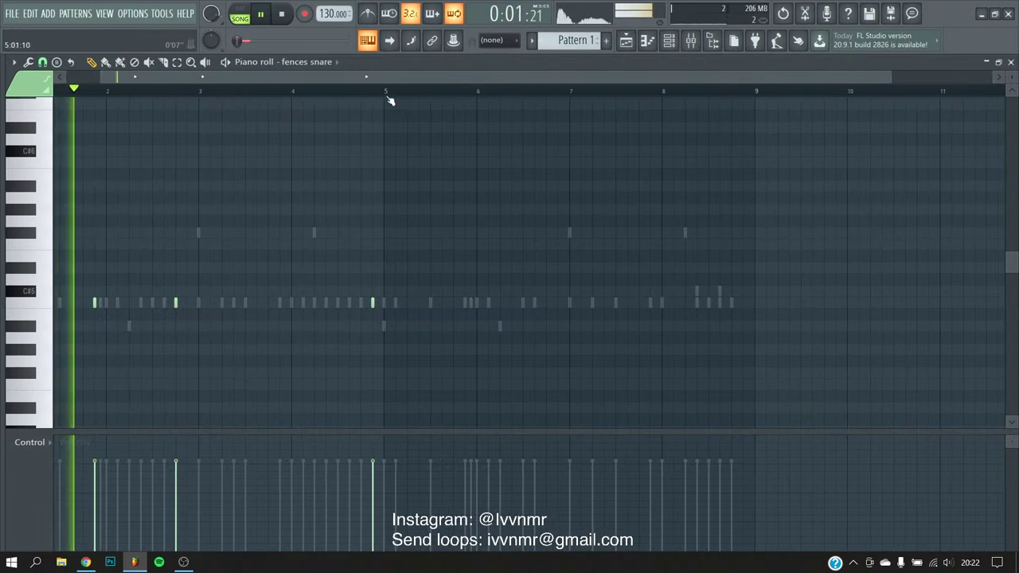
drag(390, 101, 56, 91)
- Duplicate the go2 snare notes of bars 1 to 4 into bars 5 to 8
click(326, 63)
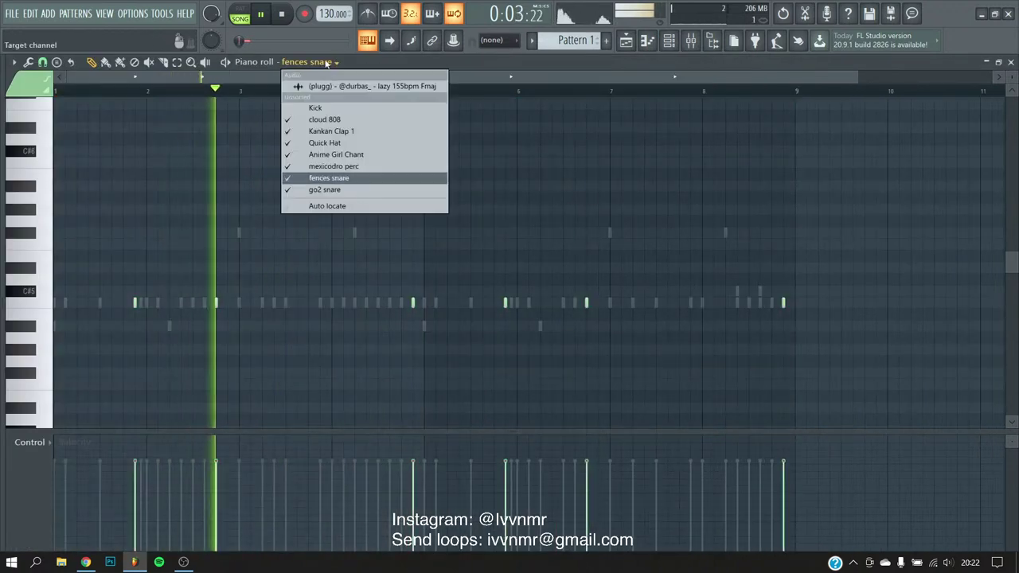
click(325, 190)
drag(422, 94, 10, 127)
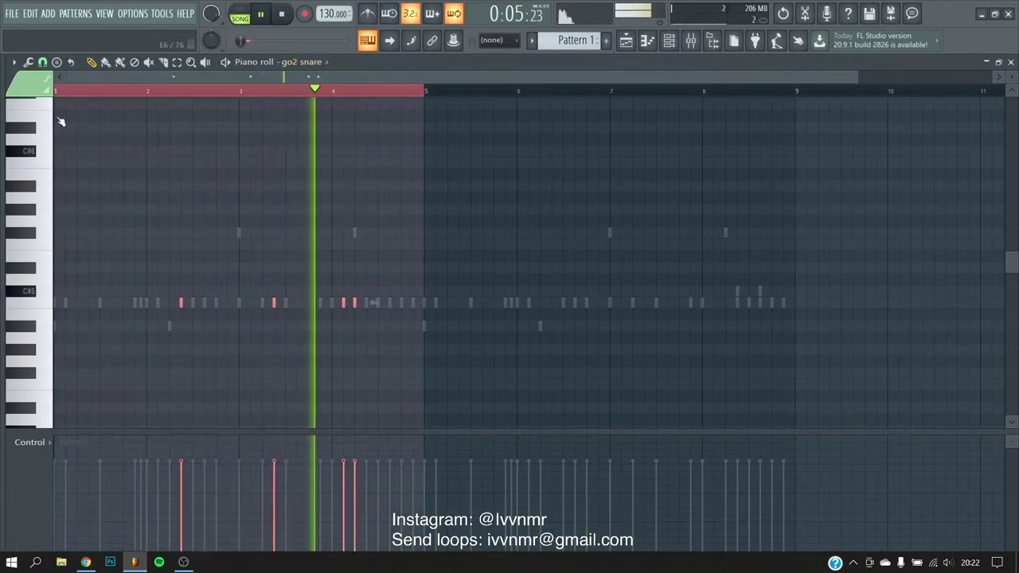
key(ctrl+b)
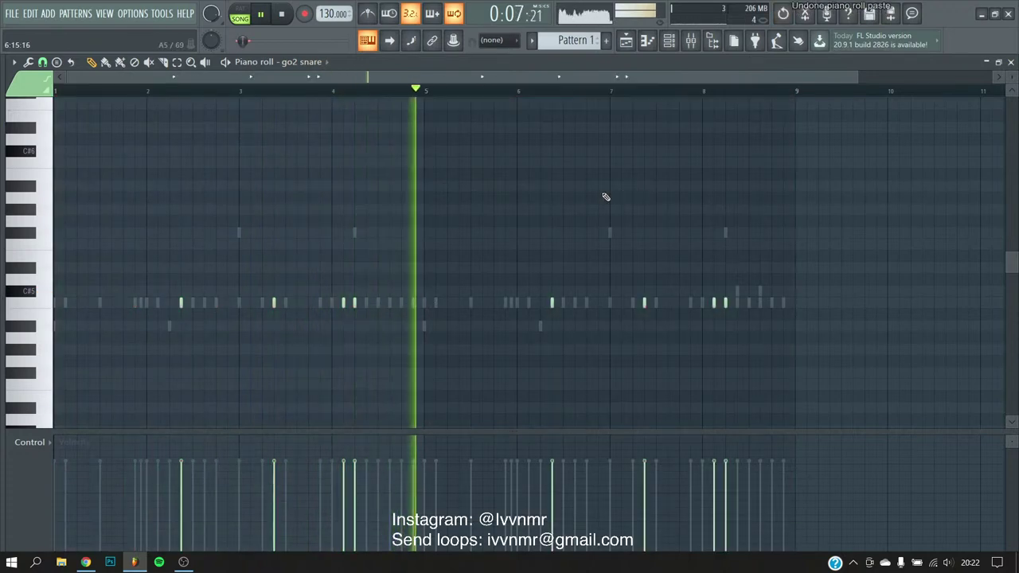
- Route the fences snare to mixer track 15 and the go2 snare to mixer track 16
click(680, 45)
key(F6)
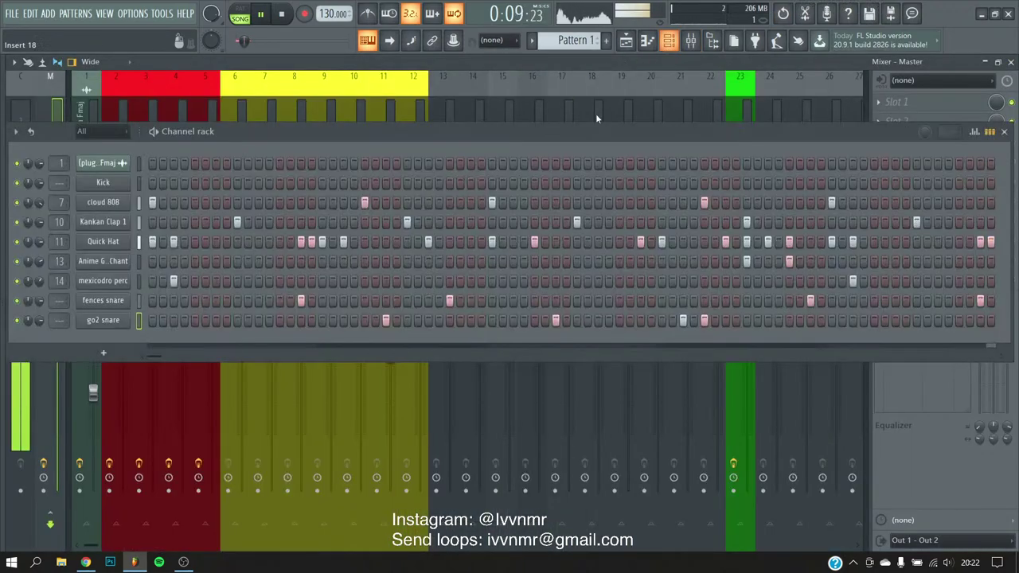
click(508, 120)
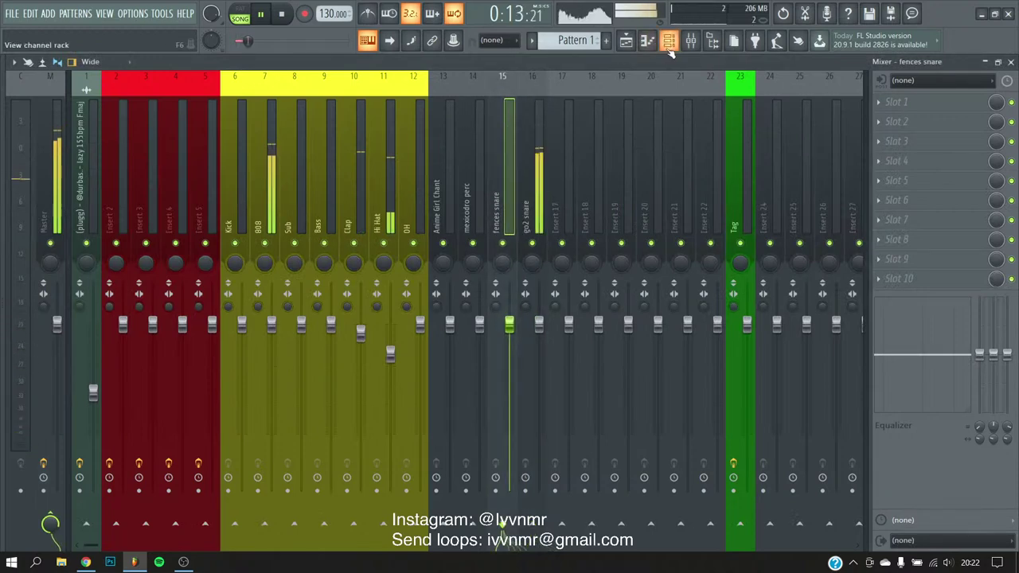
click(669, 44)
mouse_move(3, 241)
click(56, 227)
scroll(48, 239, up, 4)
click(80, 259)
scroll(88, 247, down, 4)
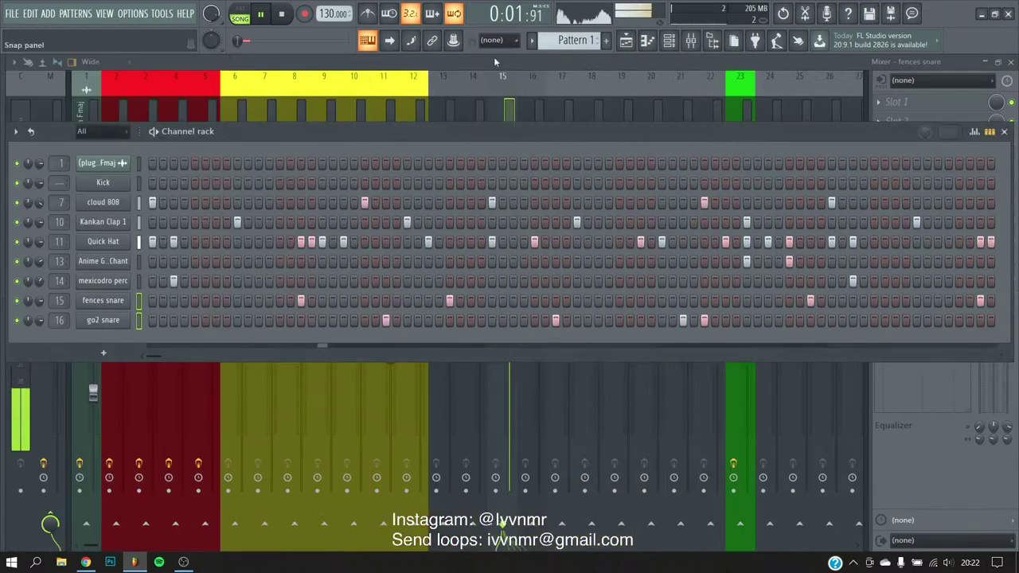
click(492, 64)
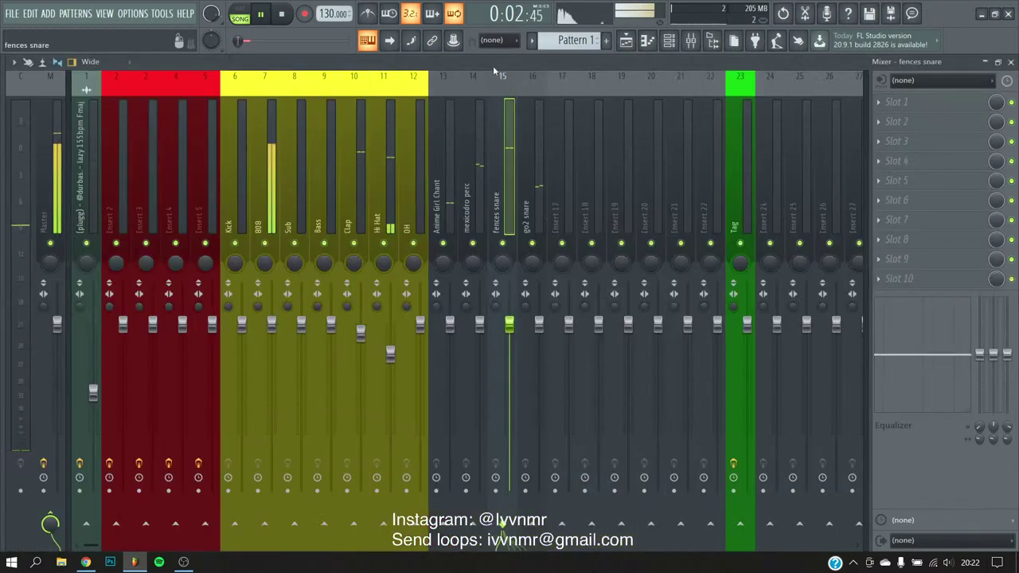
- Load Dro Crash from the pluggnb kit's FX folder into a new channel, with a hit on step 1
click(647, 42)
click(669, 45)
mouse_move(2, 249)
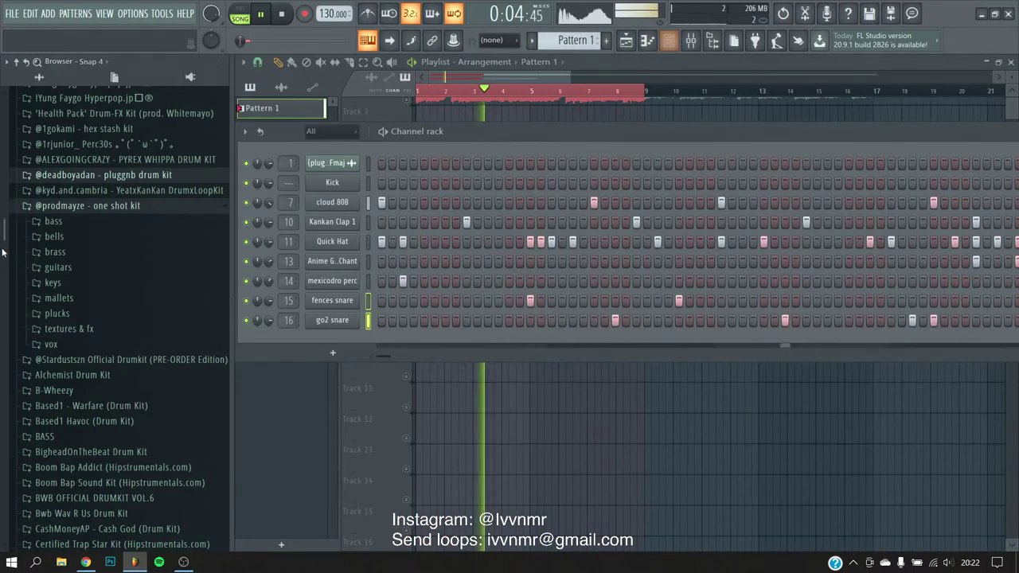
click(77, 180)
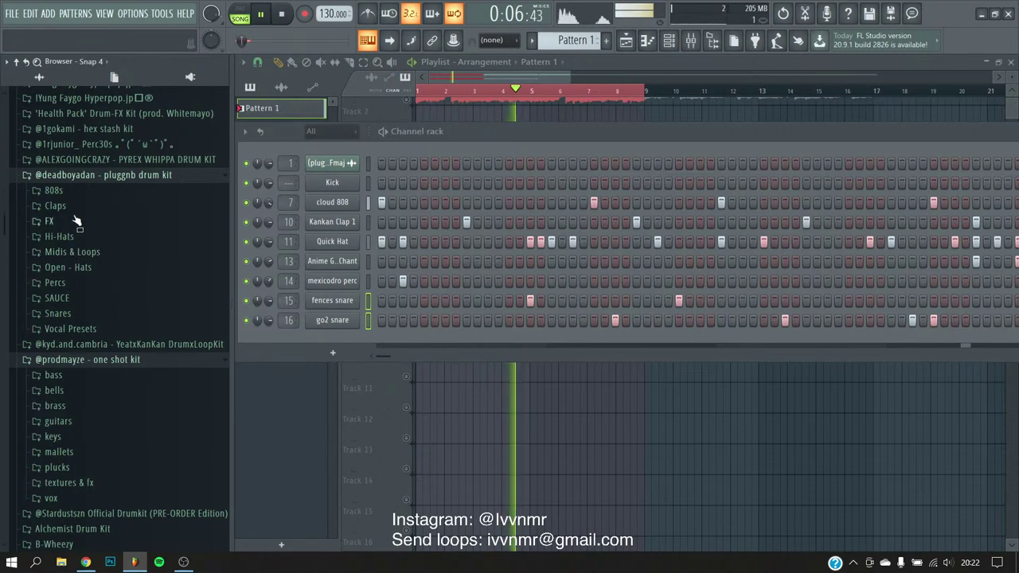
click(76, 223)
click(57, 266)
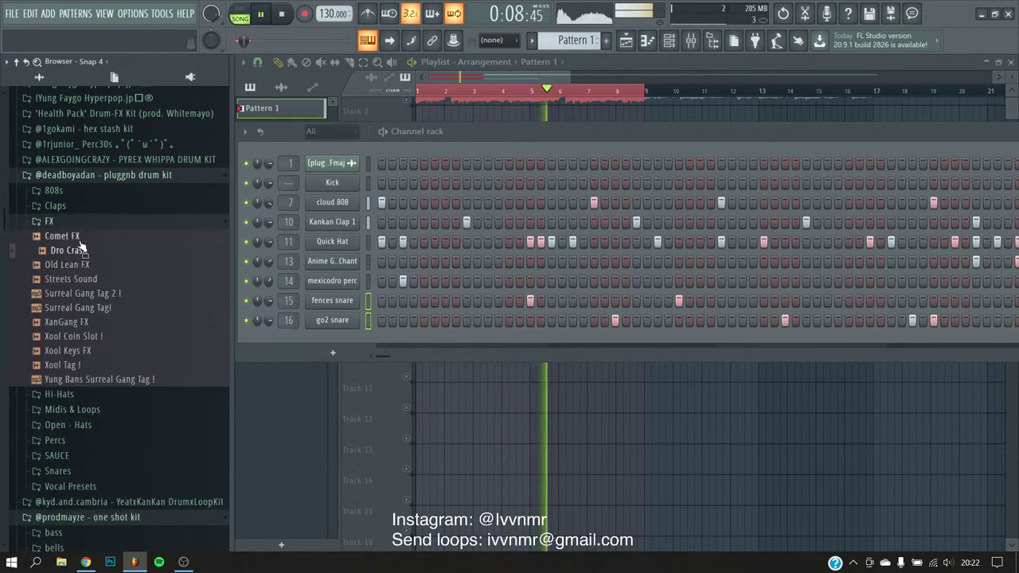
drag(367, 327, 149, 341)
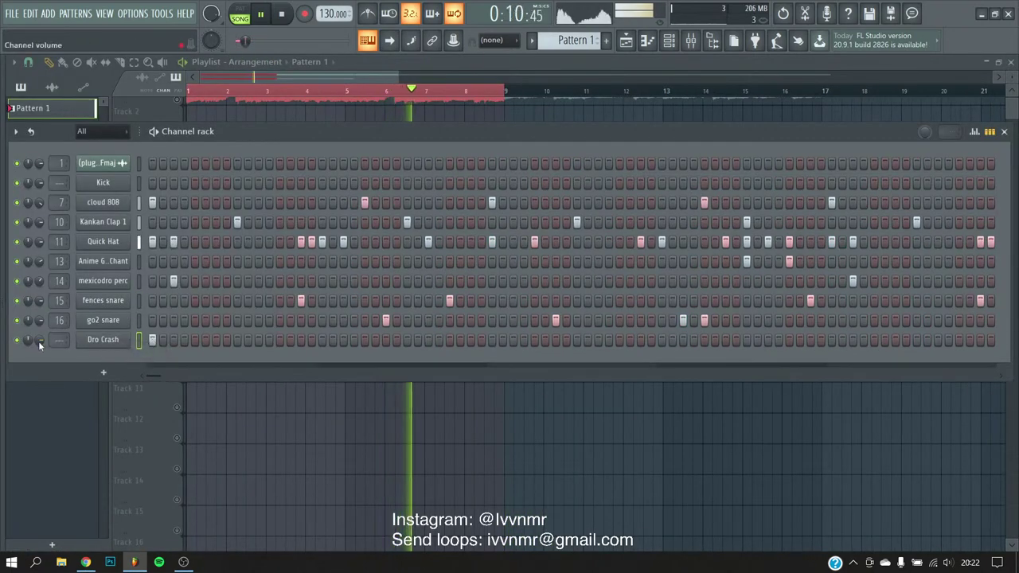
- Route the Dro Crash channel to the OH mixer track, number 12
key(F6)
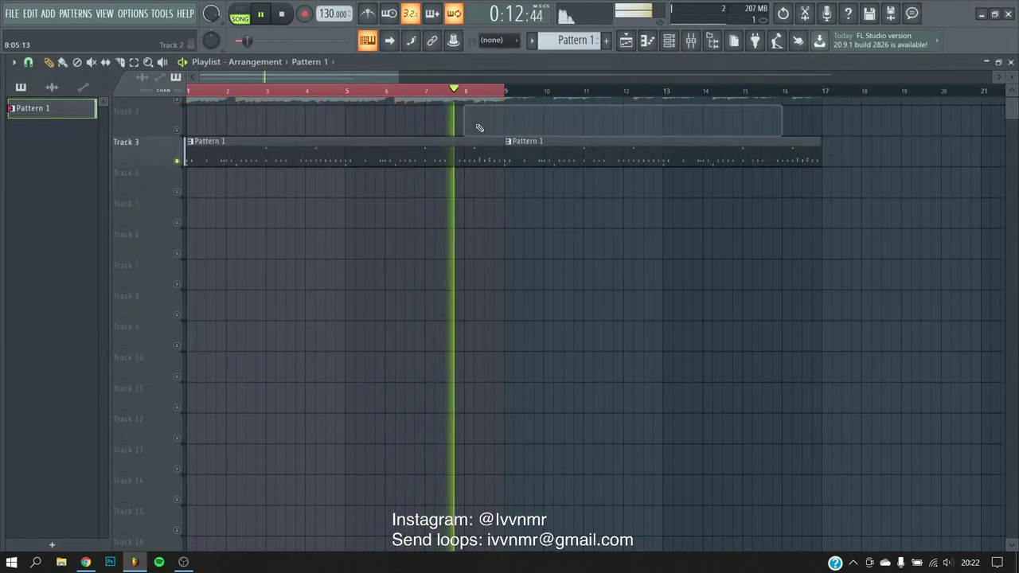
key(F9)
click(413, 186)
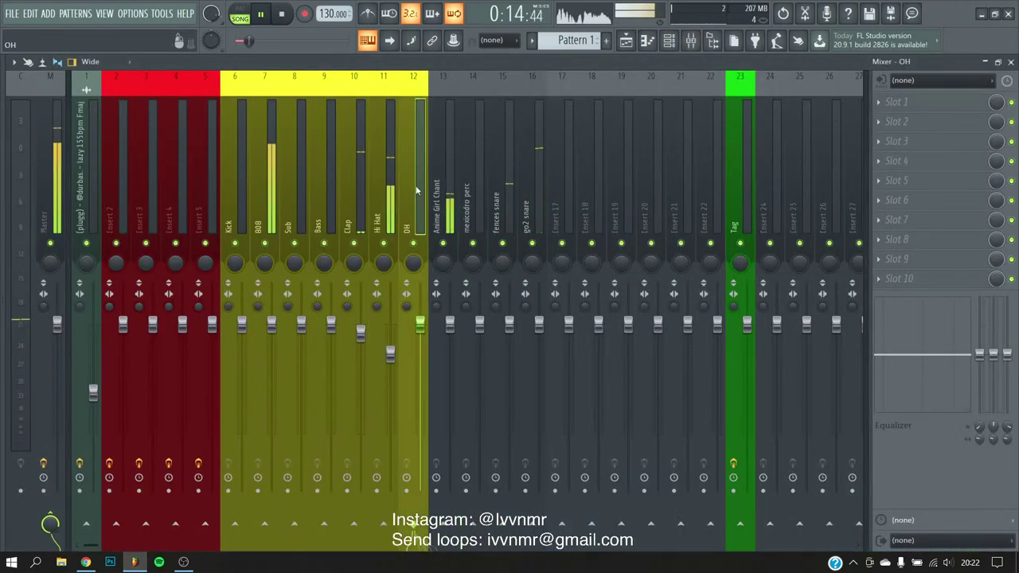
key(F6)
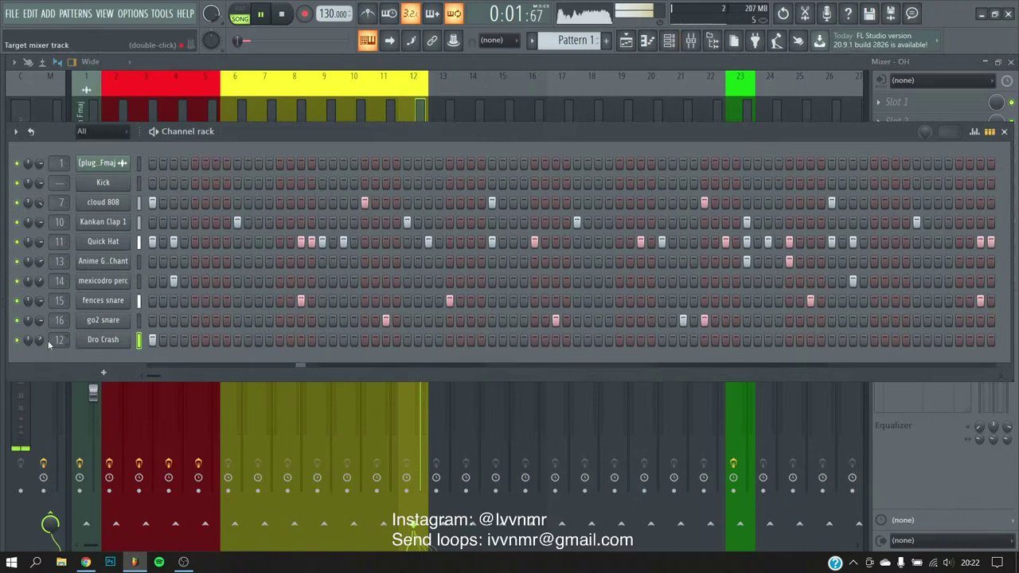
- Place the Xool Coin Slot ! sample from the pluggnb kit's FX folder at bar 1 on playlist Track 5
scroll(590, 78, up, 2)
scroll(288, 244, up, 1)
key(space)
scroll(189, 117, up, 1)
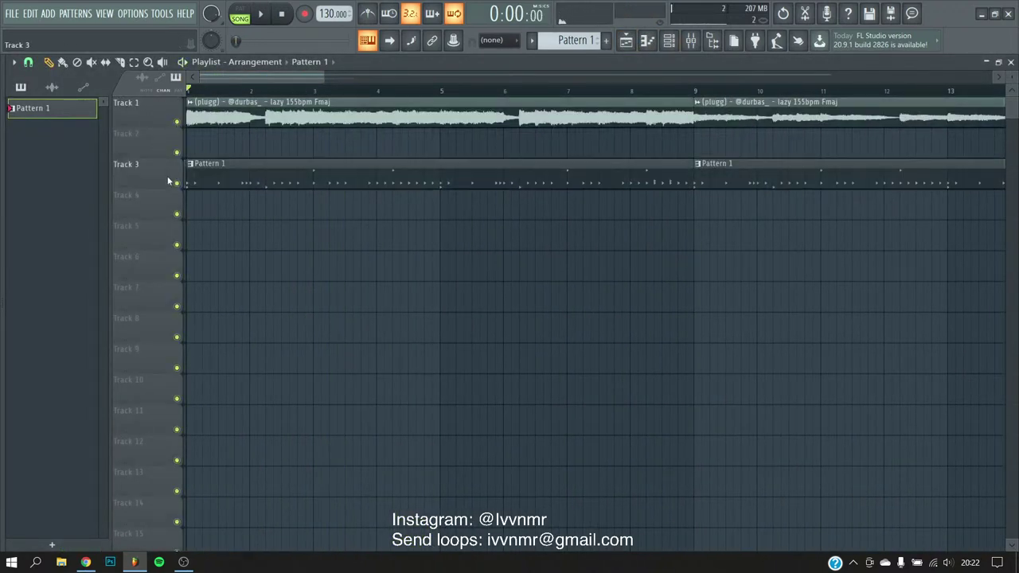
key(alt+F8)
key(space)
click(71, 280)
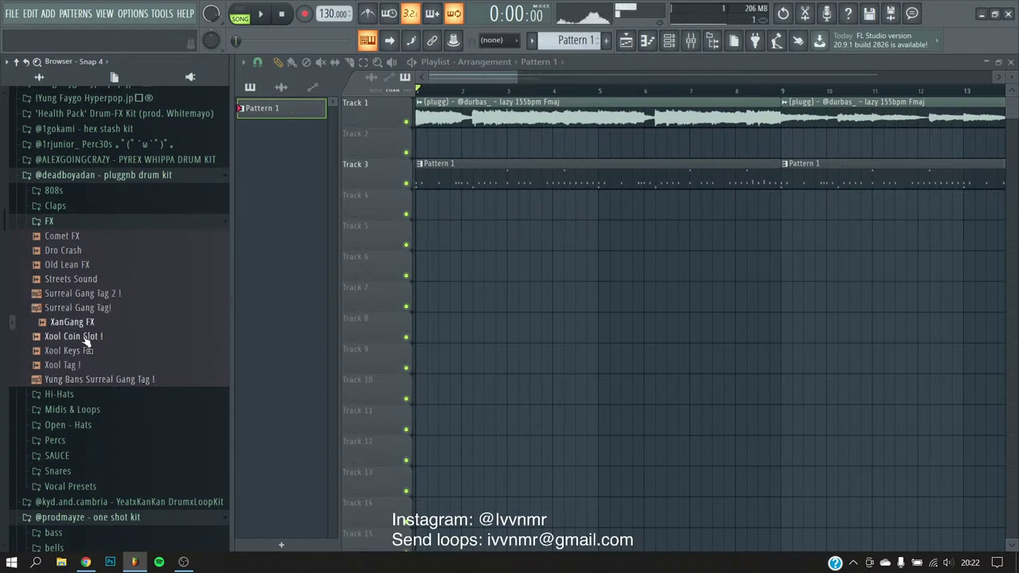
drag(505, 222, 479, 225)
scroll(228, 225, up, 2)
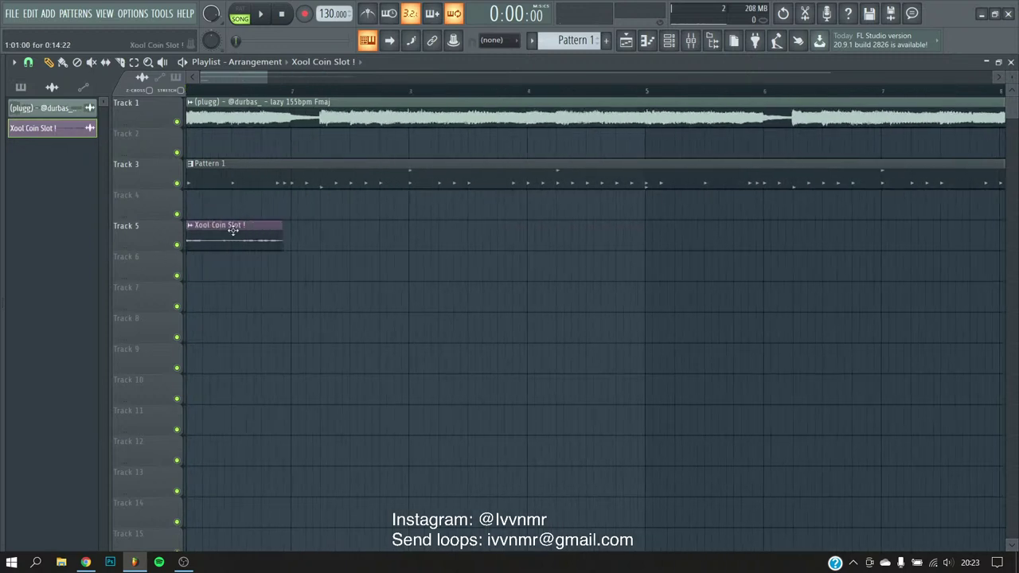
- Normalize the Xool Coin Slot ! sample and lower its channel volume to about 26%
double_click(228, 225)
click(461, 197)
key(space)
double_click(230, 235)
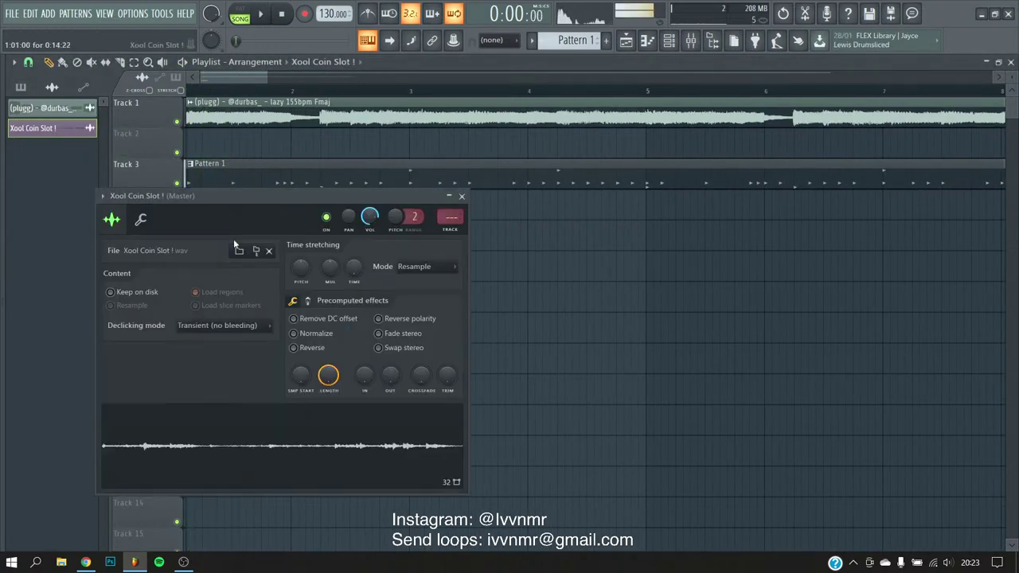
click(316, 333)
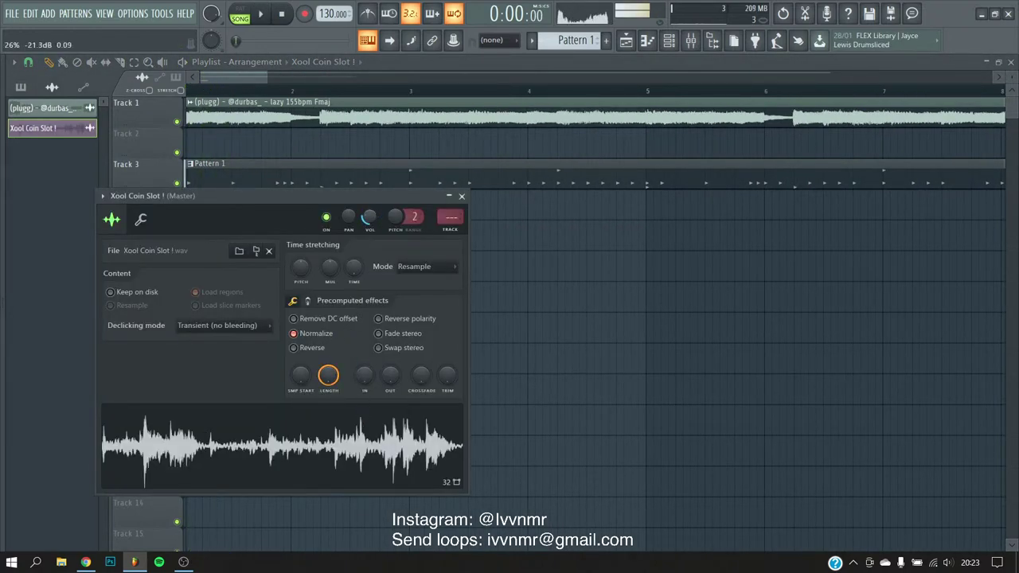
click(462, 197)
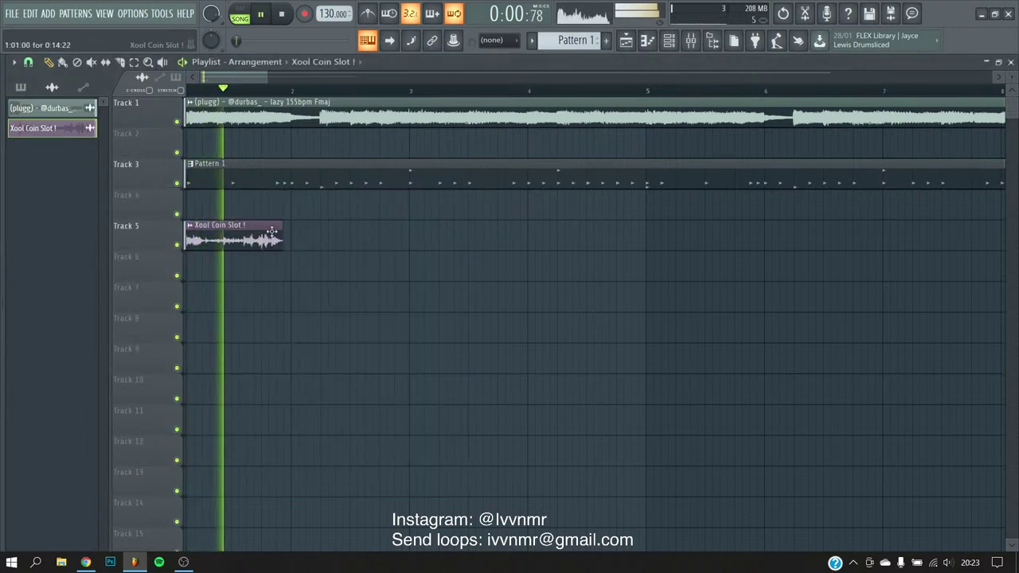
- Route the Xool Coin Slot ! channel to mixer track 17 and play the song
key(space)
key(F9)
key(ctrl+l)
key(space)
- Place the XanGang FX sample from the pluggnb kit's FX folder at bar 2 on playlist Track 6
key(alt+F8)
key(space)
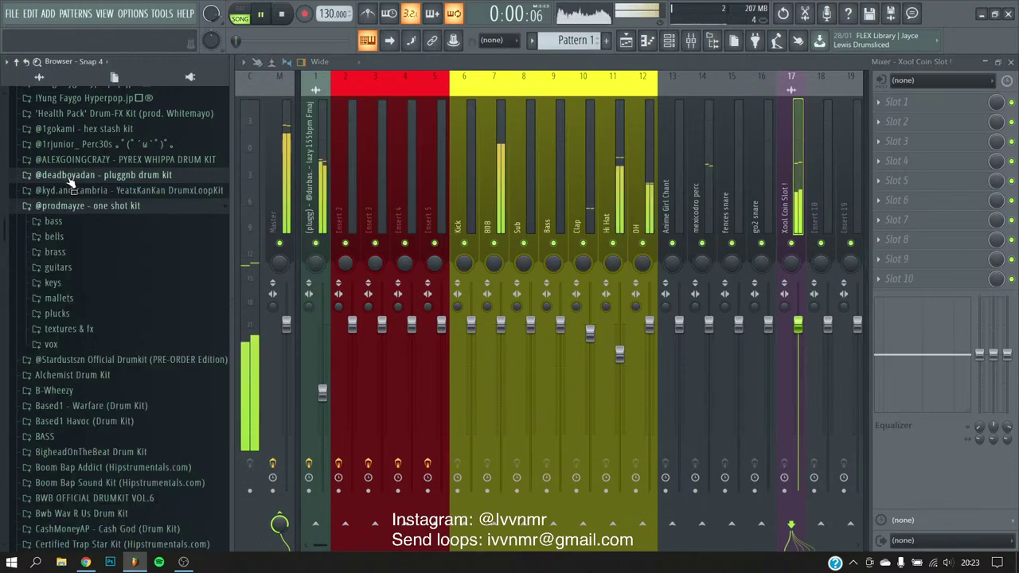
click(64, 222)
click(49, 221)
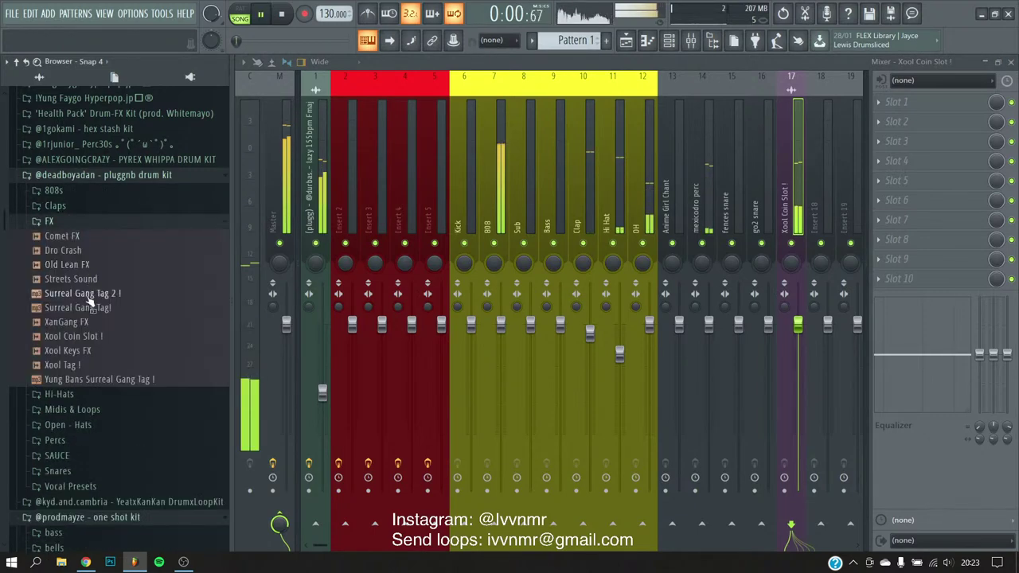
scroll(79, 263, down, 2)
key(space)
key(F5)
drag(82, 229, 343, 273)
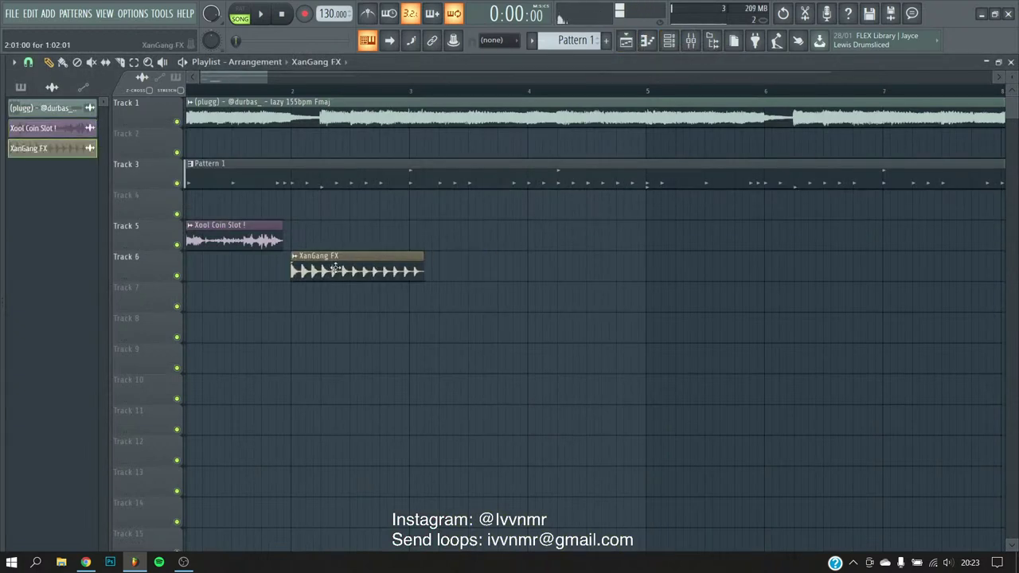
- Try time-stretching the XanGang FX sample to 2 and 3 bars during playback
double_click(334, 269)
click(431, 283)
click(509, 289)
key(space)
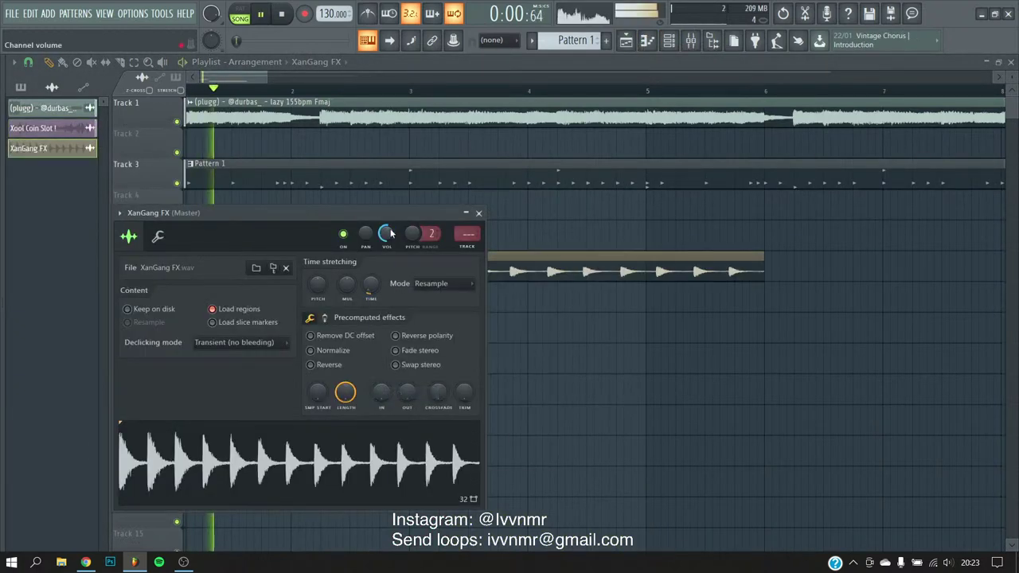
right_click(370, 288)
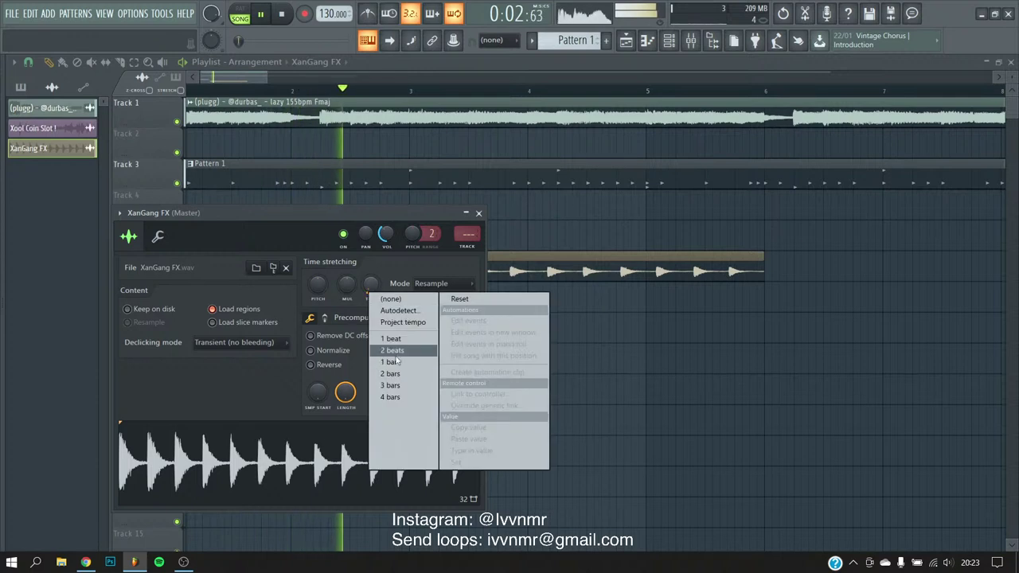
click(390, 374)
right_click(368, 292)
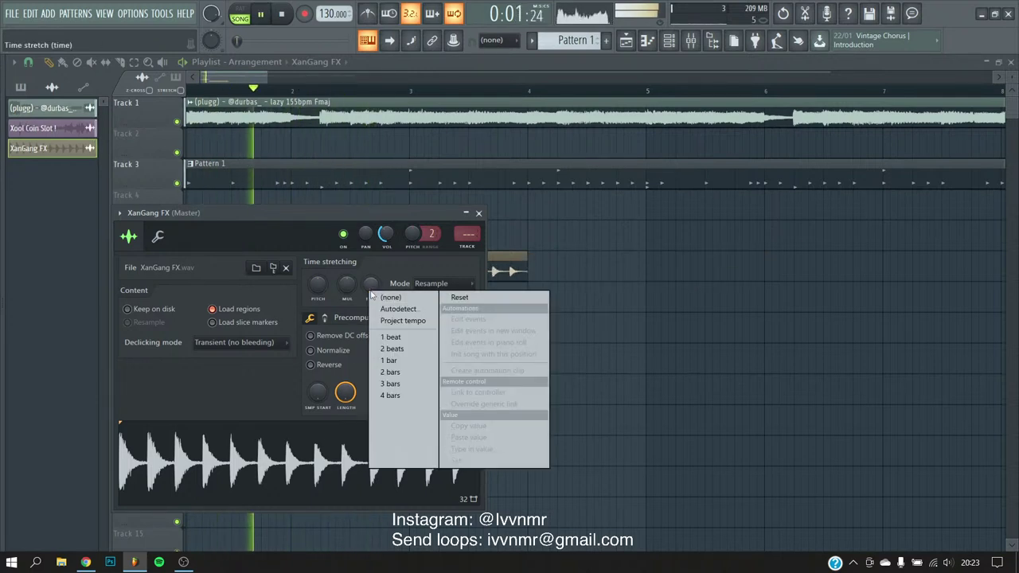
click(396, 372)
- Set the XanGang FX sample's stretch time to 2 bars and its stretching mode to e3 generic
right_click(367, 293)
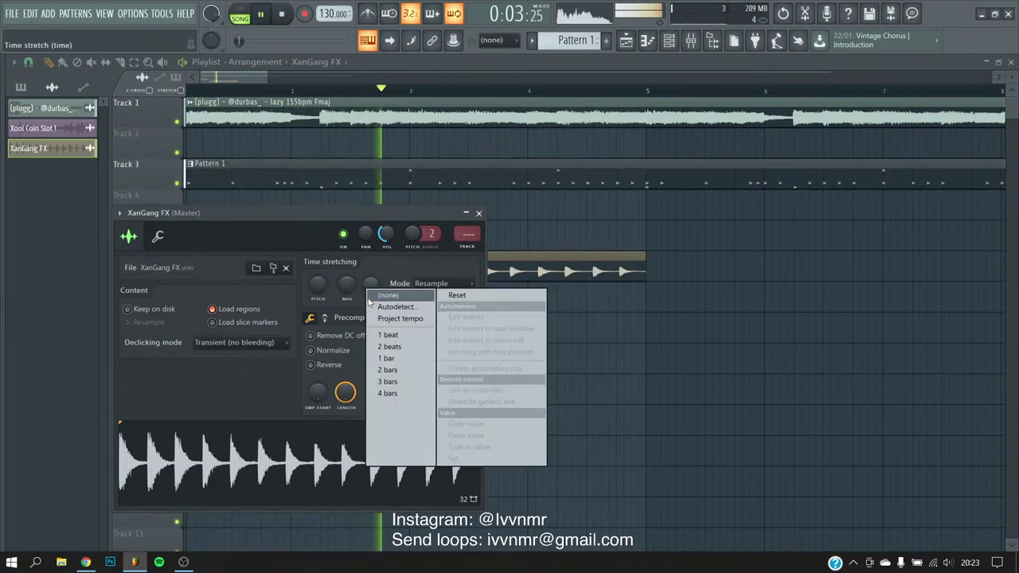
click(393, 371)
click(433, 283)
click(445, 343)
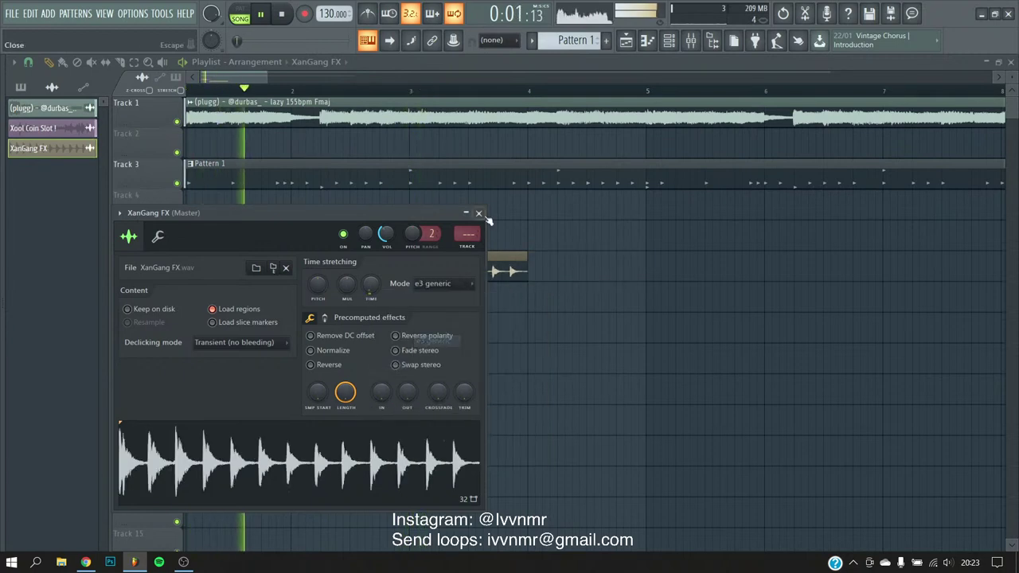
click(479, 213)
- Route the XanGang FX clip to mixer track 18 and replay the song
key(F9)
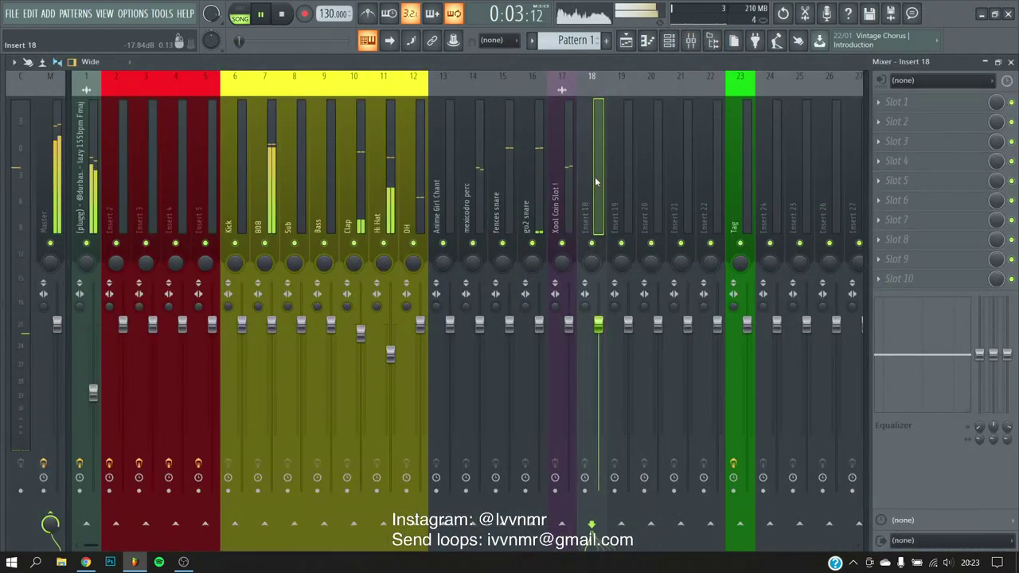
key(F9)
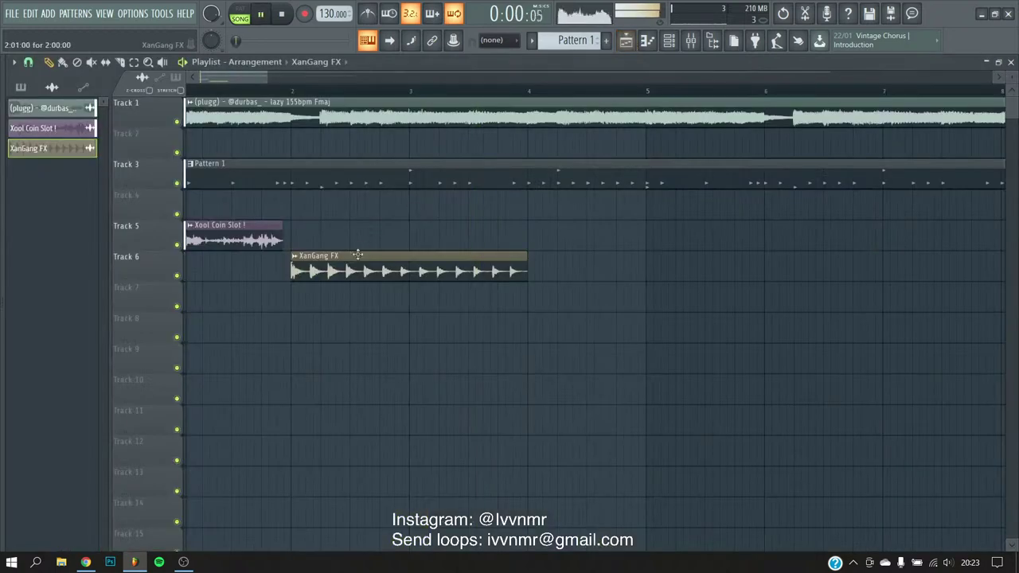
key(space)
key(space)
- Try stretching the XanGang FX clip to just past bar 5 and listen to it
drag(527, 267, 662, 268)
key(space)
key(space)
scroll(298, 291, up, 3)
scroll(406, 305, down, 2)
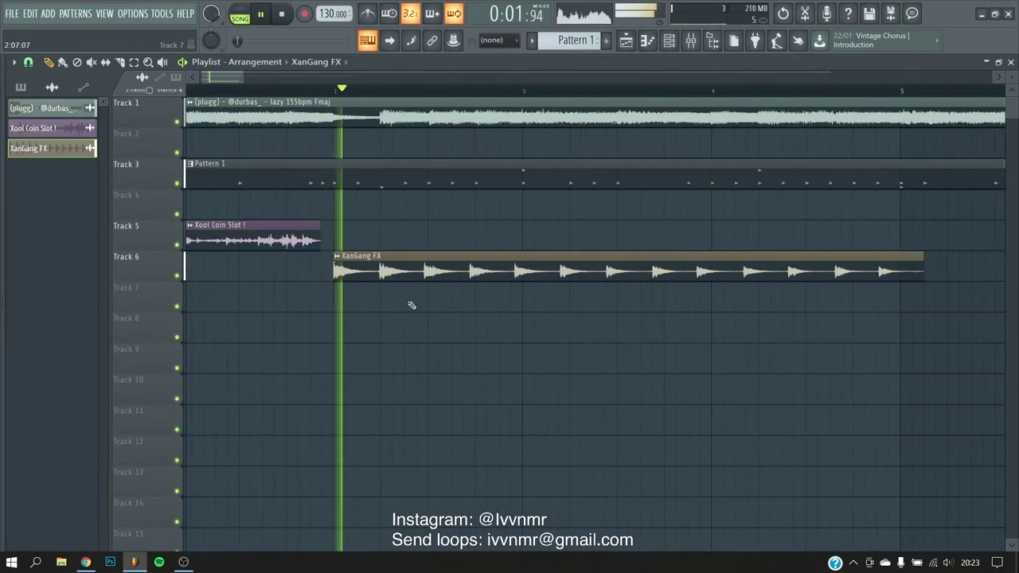
key(space)
- Try shortening the stretched XanGang FX clip to a length of 1:09:16 and listen to it
drag(922, 275, 832, 277)
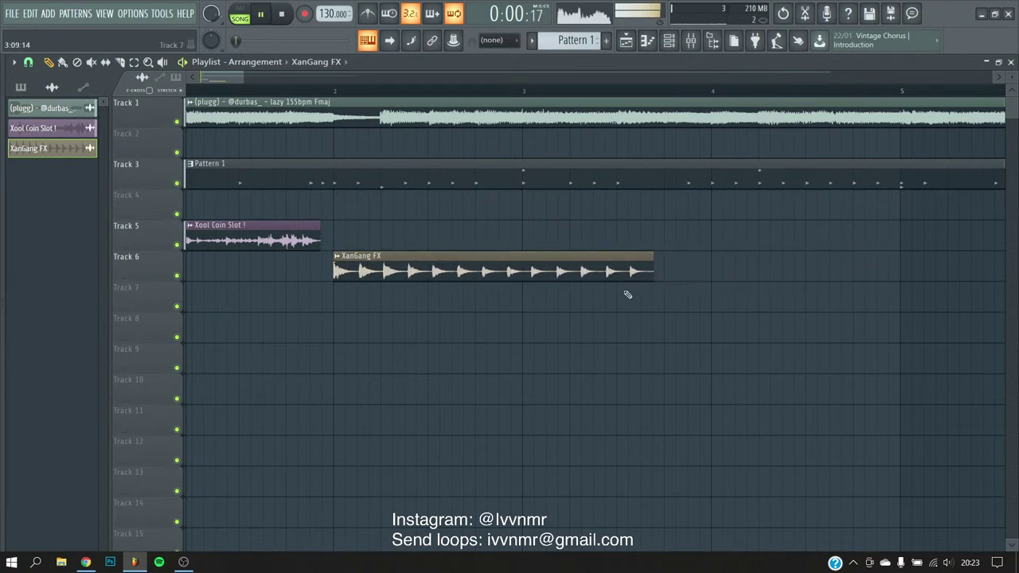
scroll(515, 327, up, 2)
drag(692, 271, 687, 271)
key(space)
key(space)
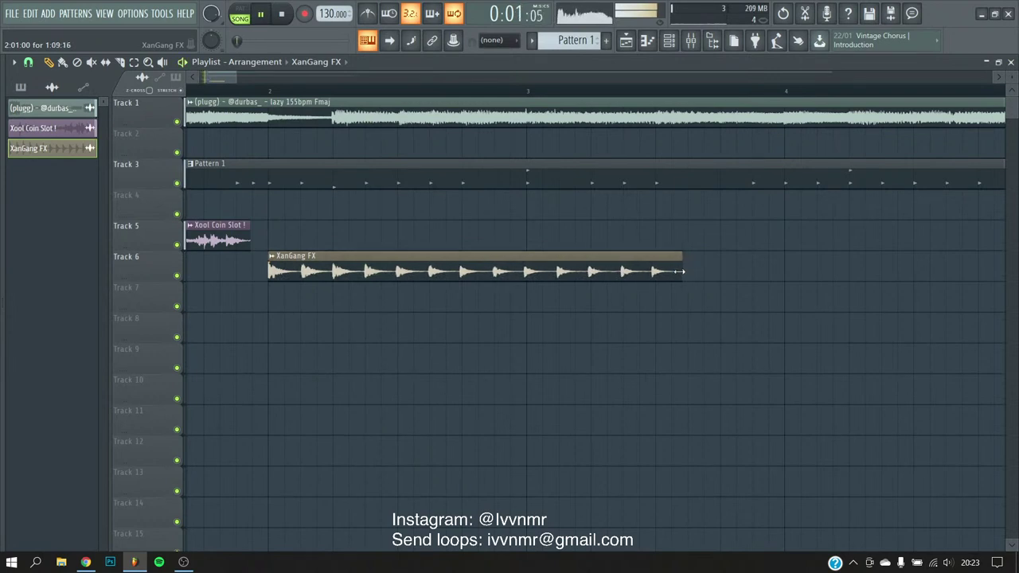
- Stretch the XanGang FX clip to a length of 2:06:16, checking it during playback
key(space)
drag(681, 271, 762, 269)
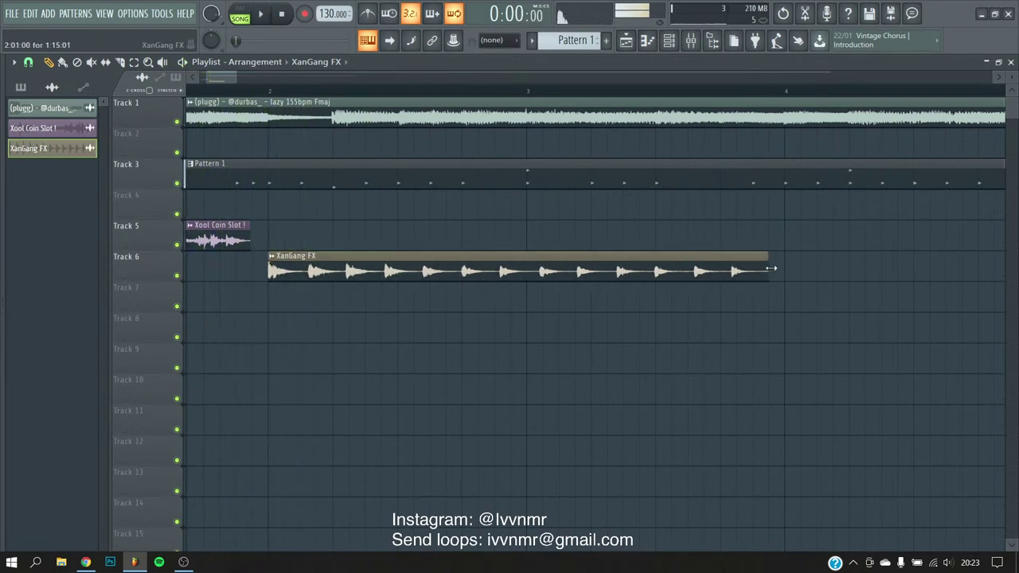
key(space)
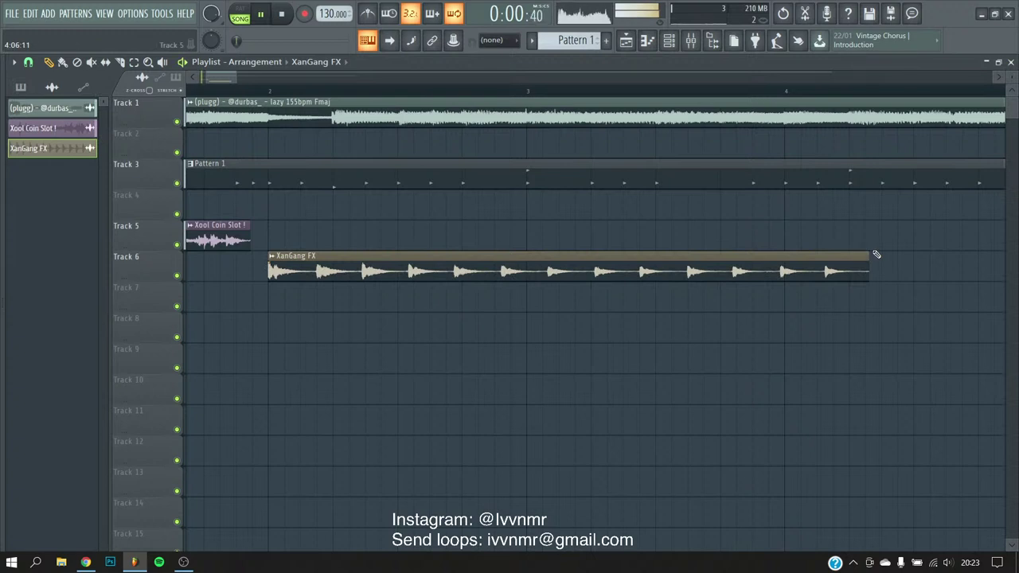
drag(867, 260, 890, 260)
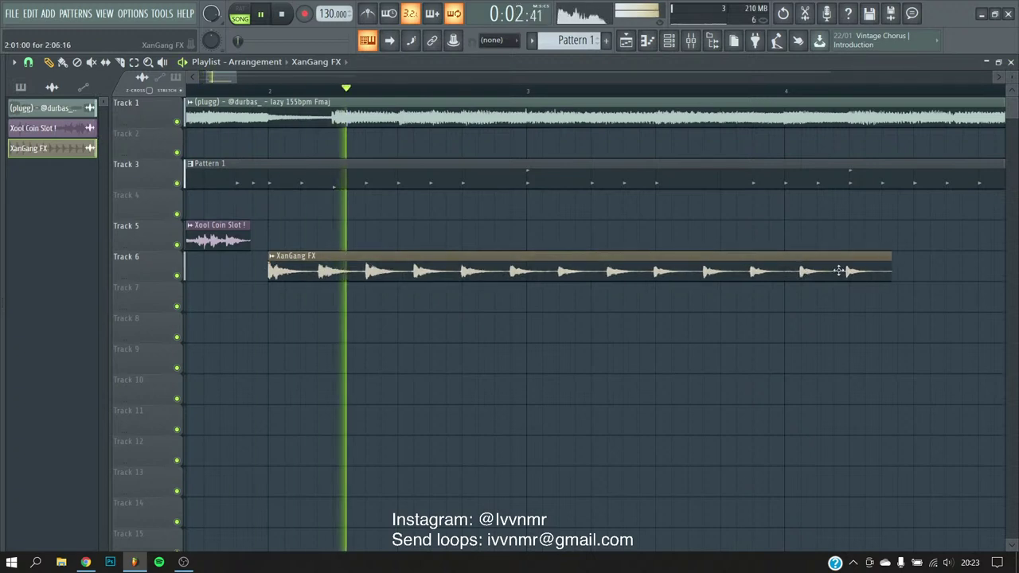
double_click(490, 272)
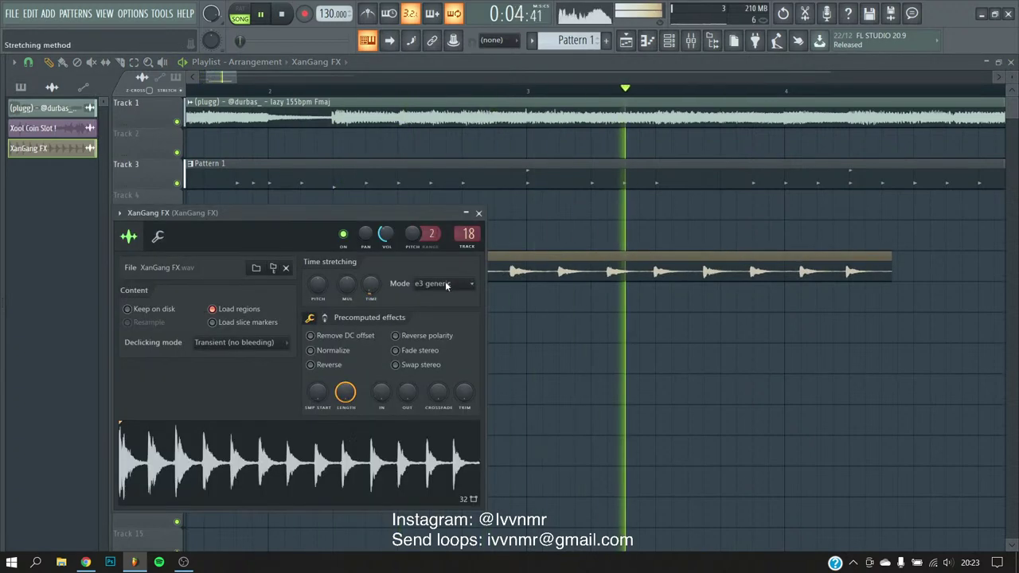
click(478, 213)
scroll(486, 246, down, 4)
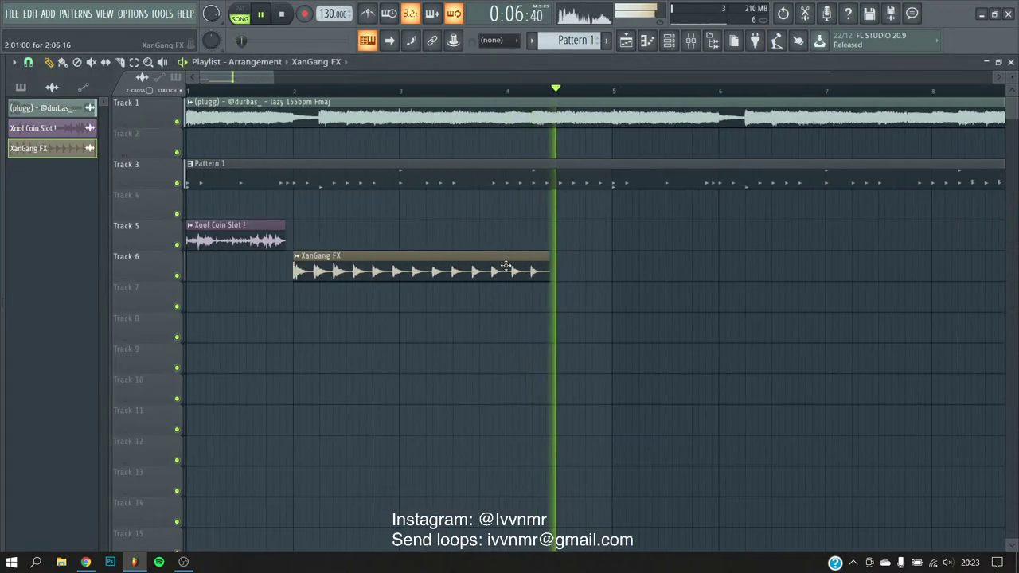
scroll(389, 232, down, 2)
double_click(520, 214)
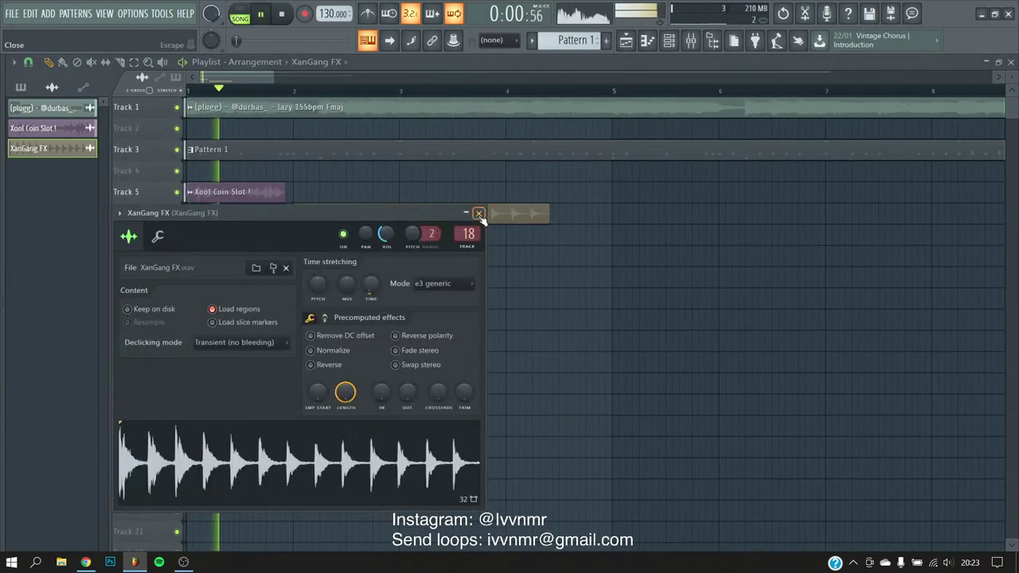
click(478, 213)
- Slice the XanGang FX clip at bar 4 and remove the part after the cut
scroll(495, 278, up, 3)
scroll(495, 204, up, 2)
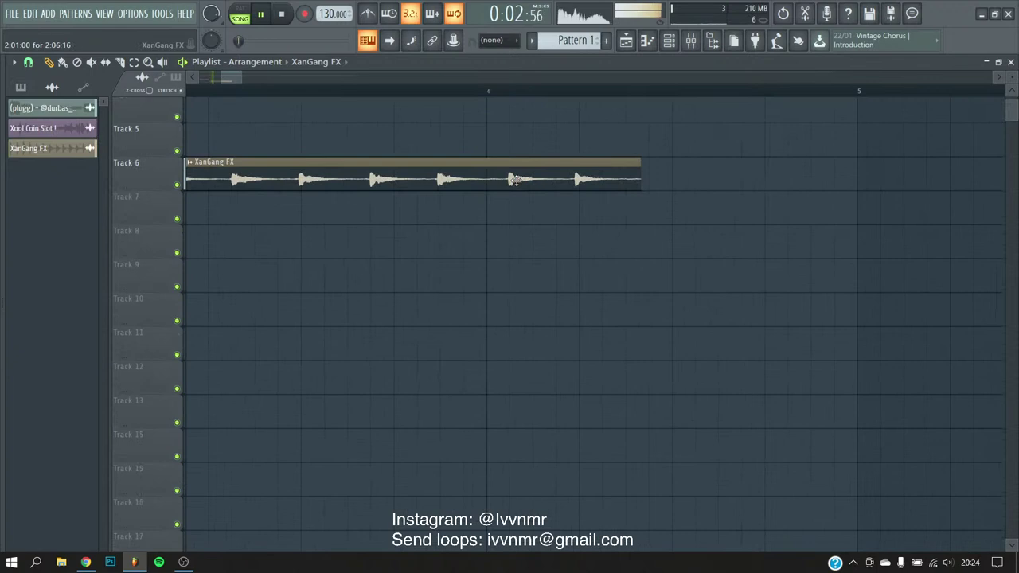
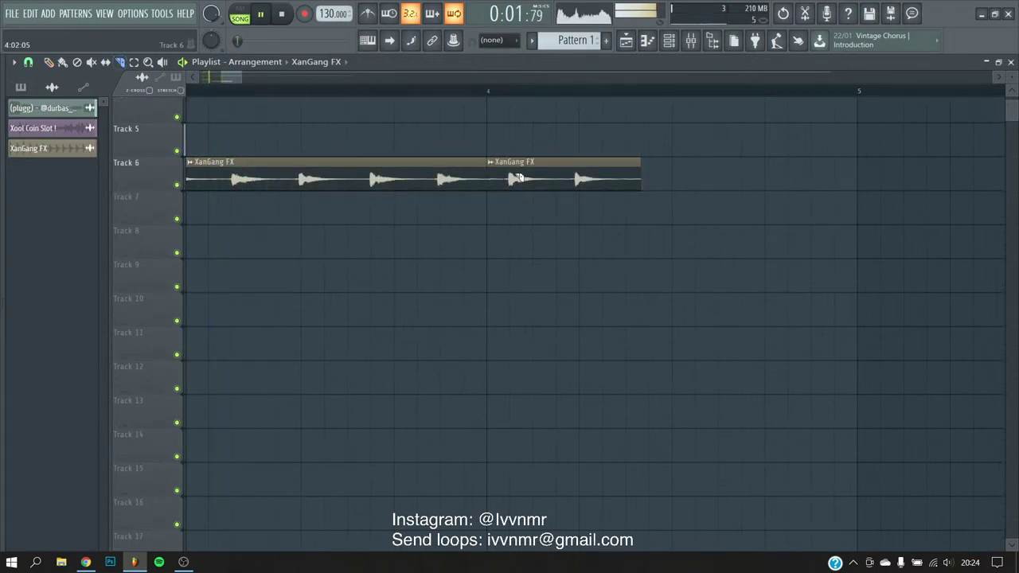
right_click(537, 177)
- Lower the XanGang FX mixer track's level to about 78% (-5.2 dB)
click(691, 39)
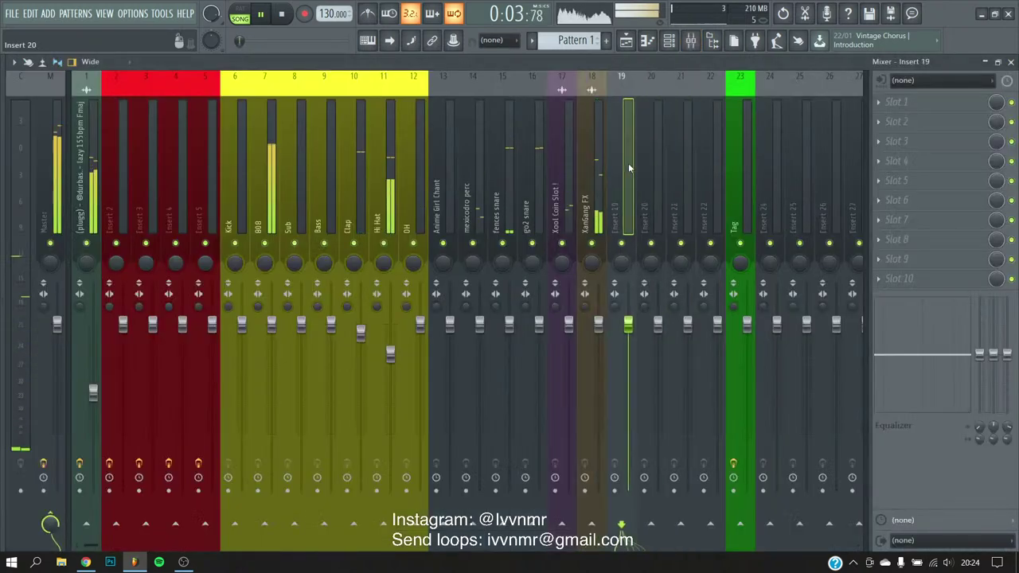
click(588, 233)
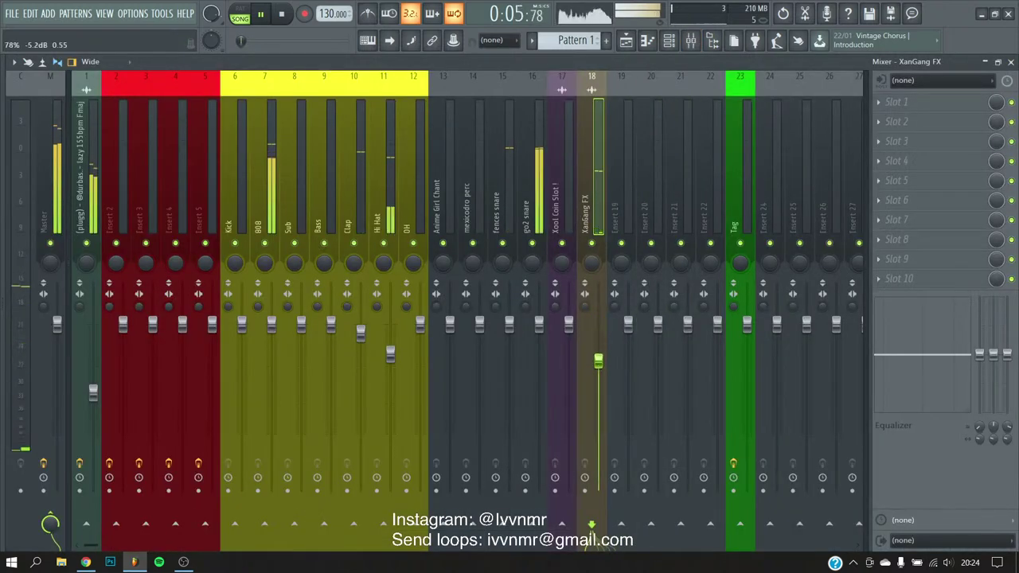
click(626, 41)
- Extend the end of the XanGang FX clip past bar 4 to a length of 2:04:00 without stretching the audio
key(space)
drag(473, 204, 497, 168)
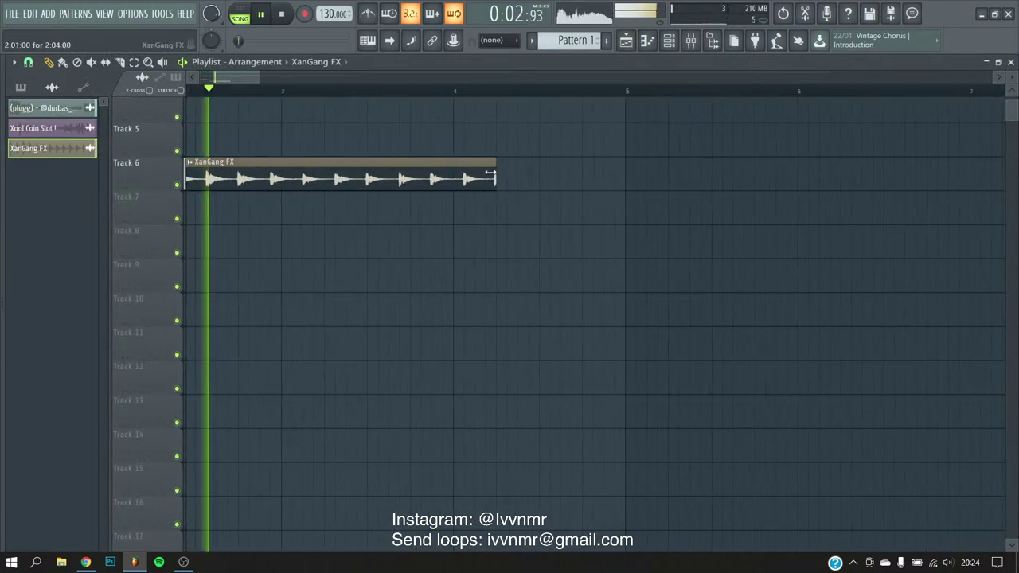
scroll(494, 177, up, 3)
scroll(436, 215, down, 1)
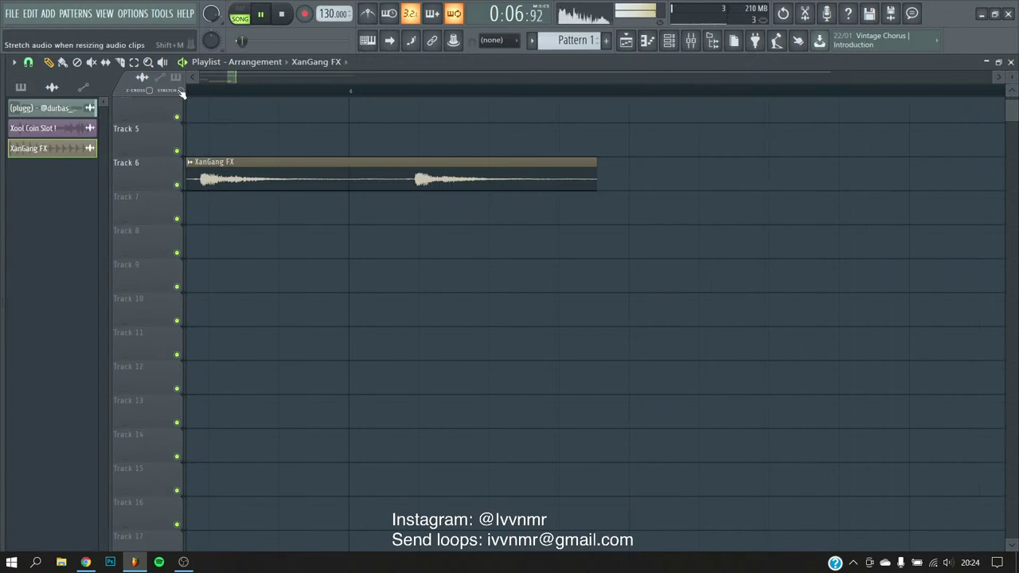
- Stretch the XanGang FX clip slightly longer at its end and check its sample settings
drag(595, 171, 602, 171)
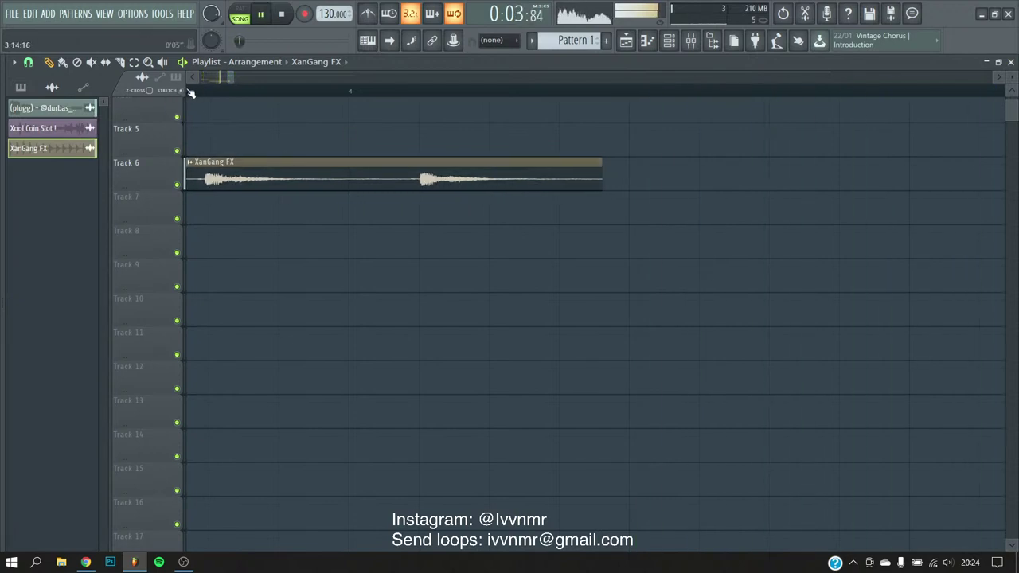
scroll(250, 151, down, 1)
double_click(312, 178)
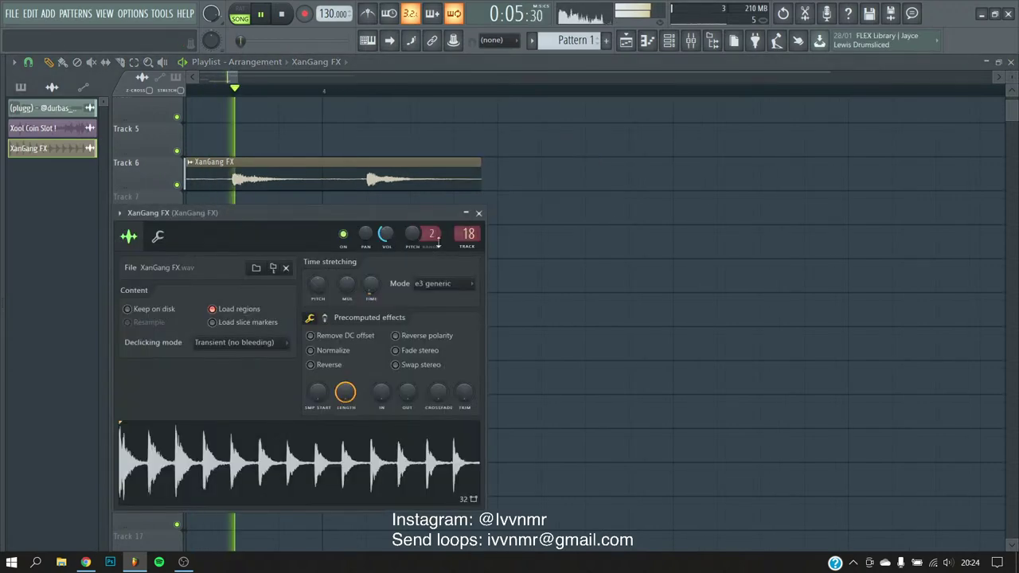
click(478, 213)
scroll(346, 252, down, 4)
scroll(177, 224, up, 3)
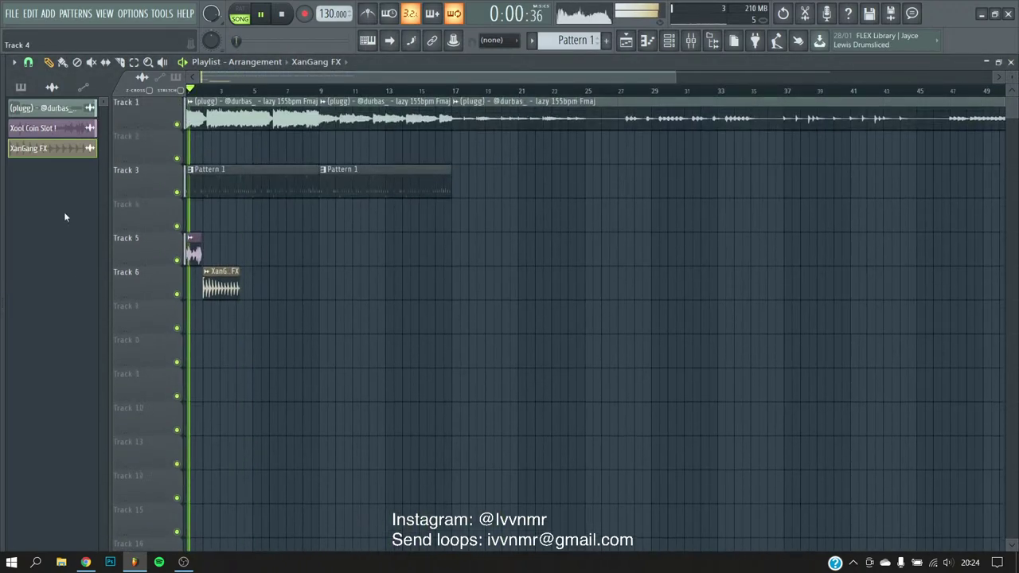
- Reset the channel volume of the Xool Coin Slot ! sample to its default
double_click(194, 253)
right_click(370, 218)
click(374, 220)
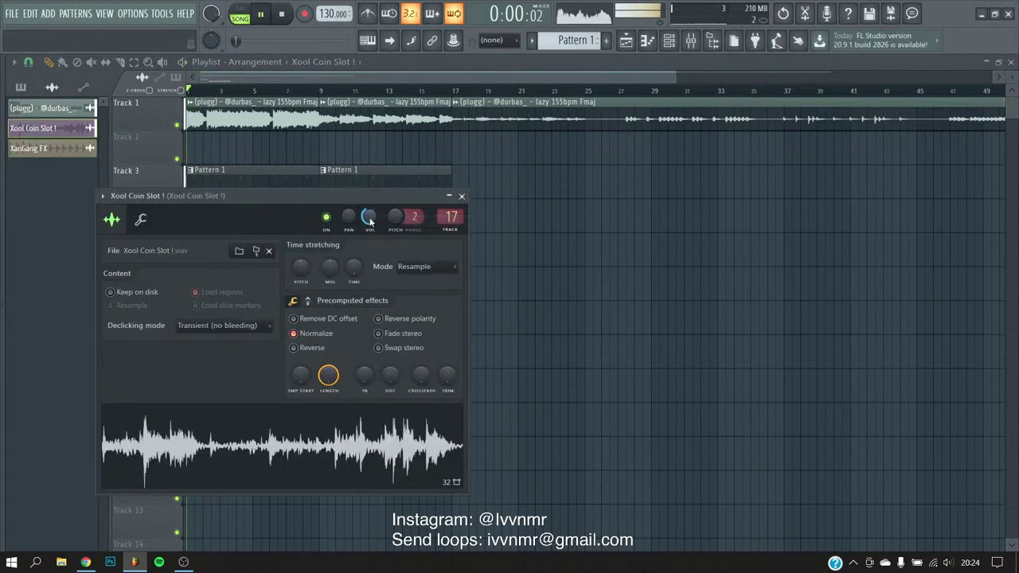
- Add the "Okay Durbas I See You (stretch to 3 bars)" sample from the Weeklies 3.1 kit's Tags folder to Track 4 at bar 1
key(space)
key(alt+F8)
scroll(90, 273, down, 3)
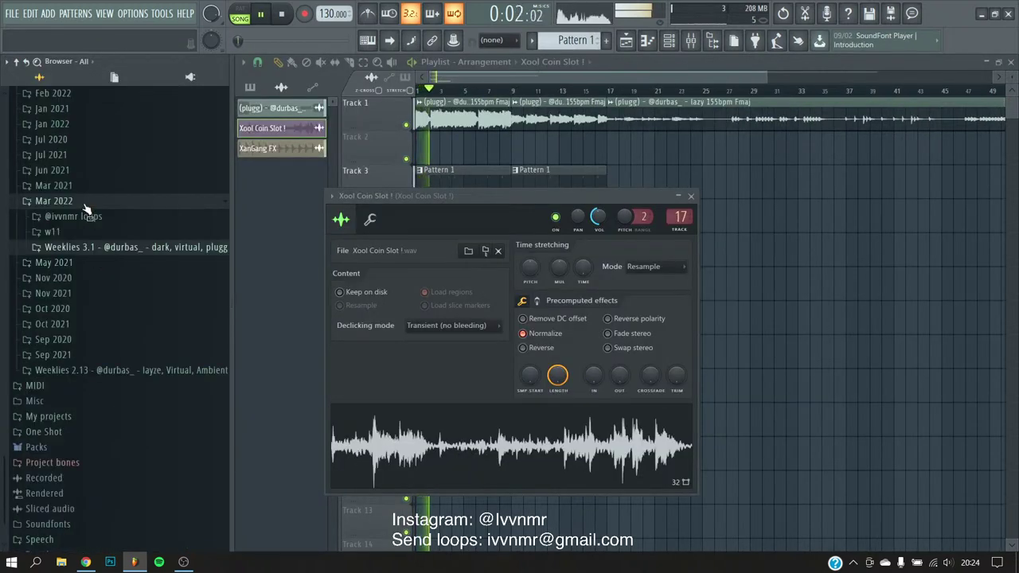
click(92, 248)
scroll(79, 262, down, 3)
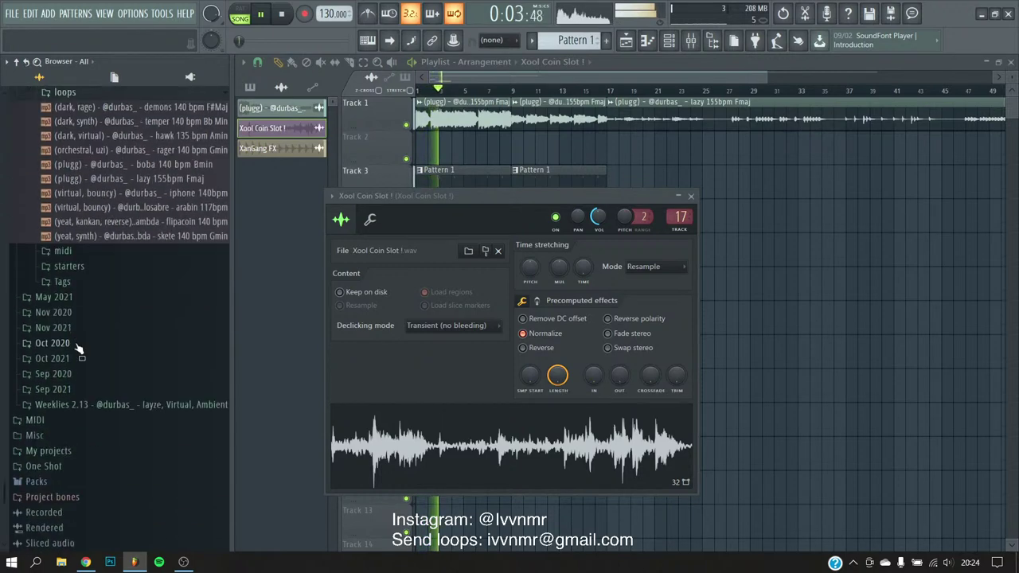
click(80, 295)
drag(80, 294, 318, 253)
scroll(225, 247, up, 2)
click(199, 253)
drag(206, 287, 239, 286)
drag(319, 253, 239, 219)
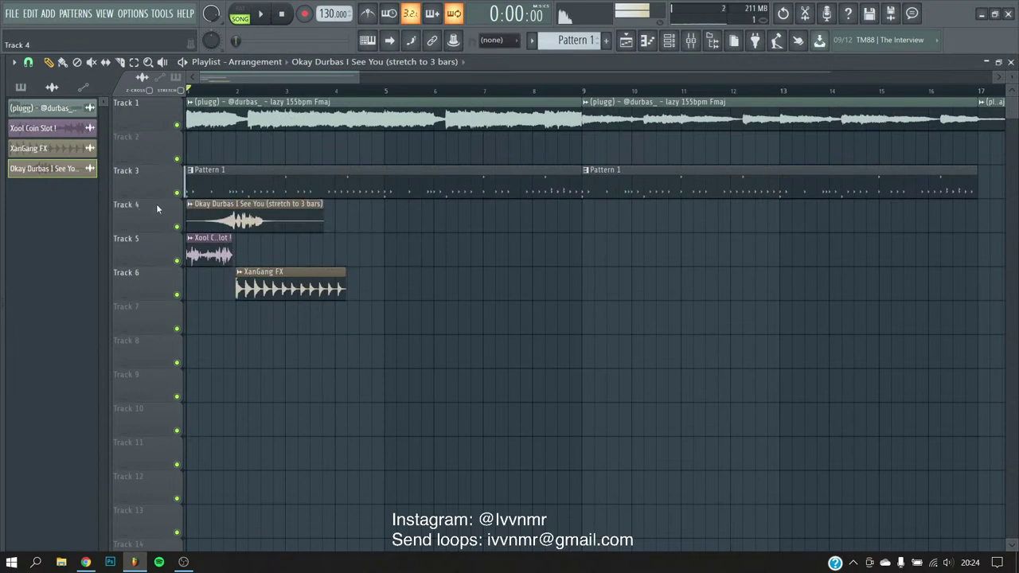
- Set the time-stretching mode of the "Okay Durbas I See You" sample to e3 generic
scroll(258, 221, up, 2)
double_click(258, 221)
click(450, 300)
click(449, 359)
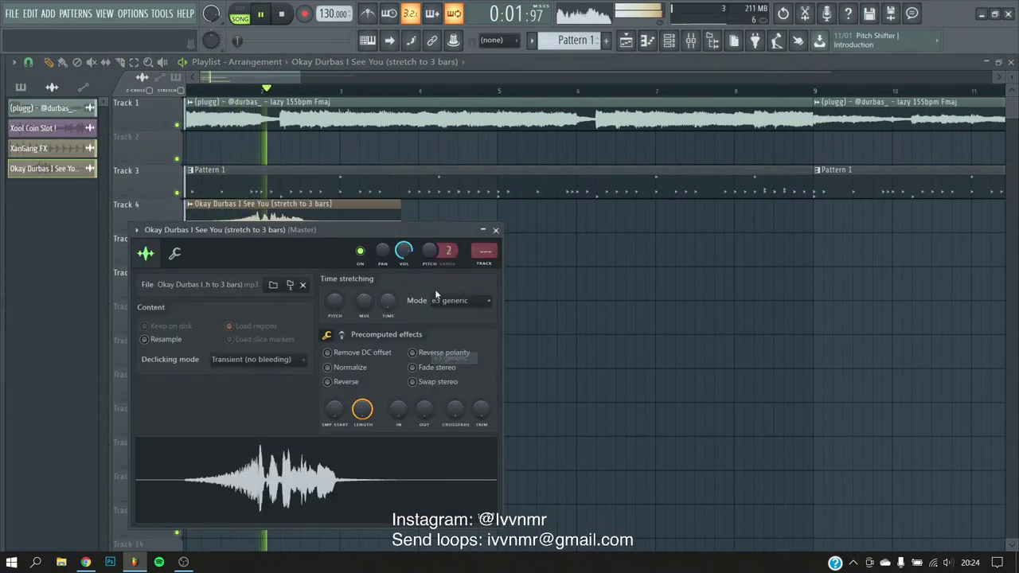
click(495, 230)
- Time-stretch the "Okay Durbas I See You" sample to 3 bars and lower its channel volume to about 41% (-15.6 dB)
key(space)
double_click(262, 204)
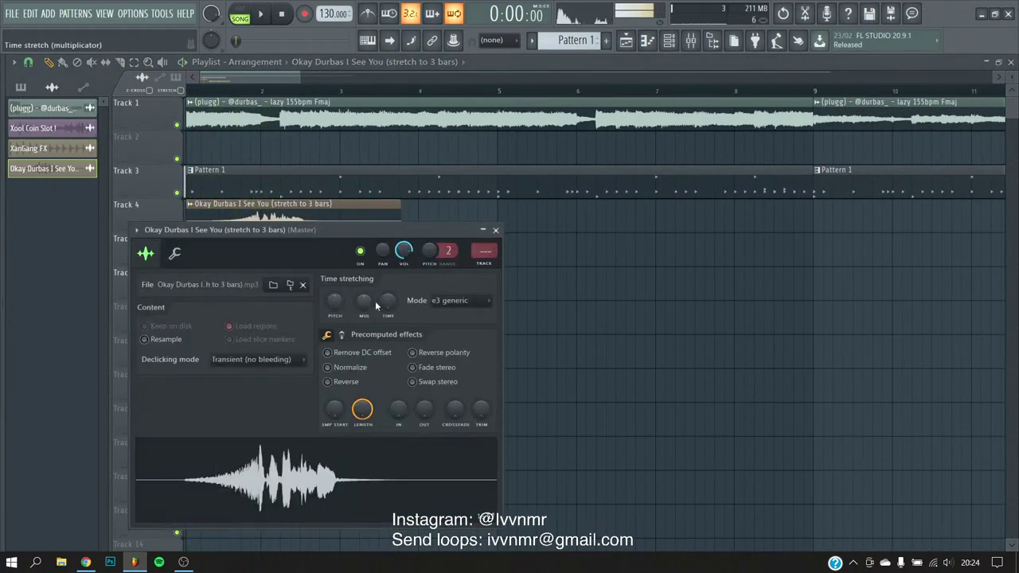
right_click(388, 300)
click(410, 393)
key(space)
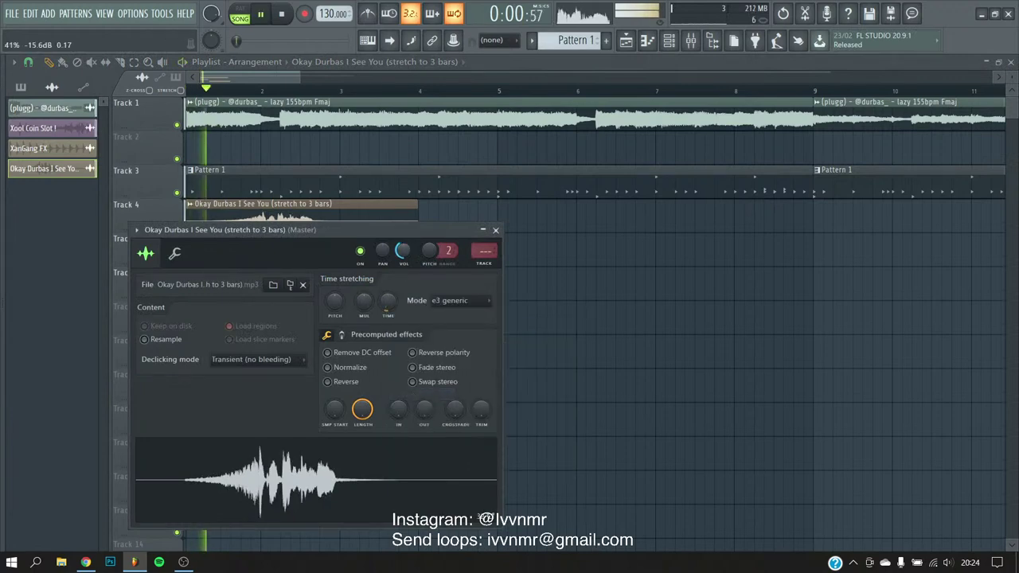
right_click(402, 252)
key(Escape)
click(495, 230)
- Route the "Okay Durbas I See You" channel to the Tag mixer track 23 and slightly raise the melody loop's mixer level
key(space)
key(space)
click(691, 40)
click(734, 153)
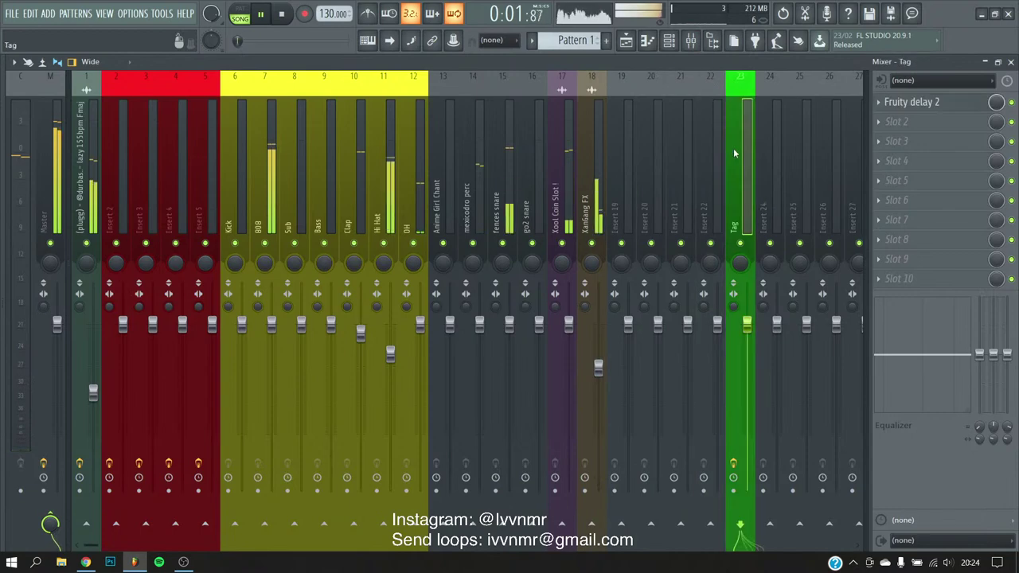
click(93, 354)
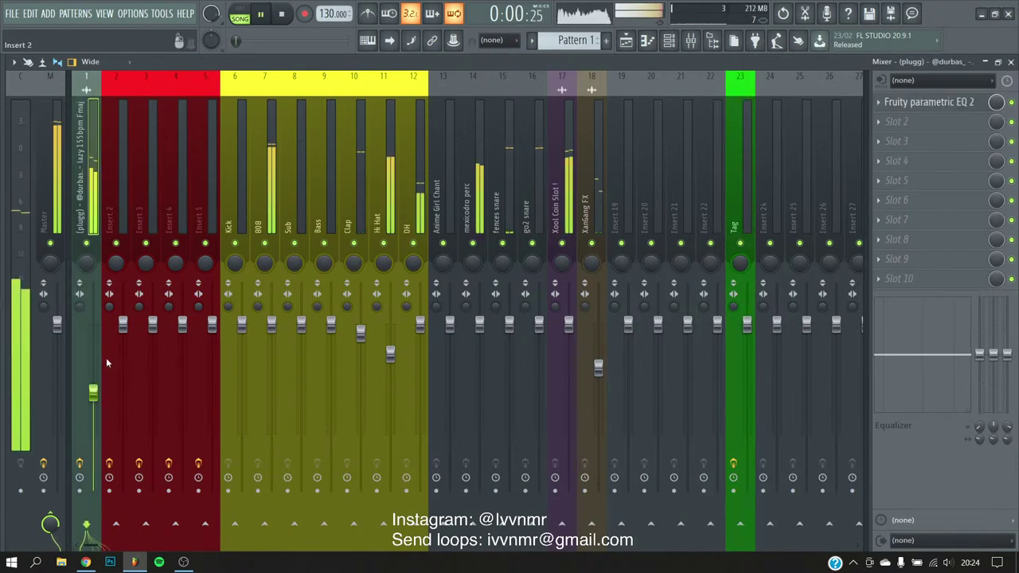
click(626, 40)
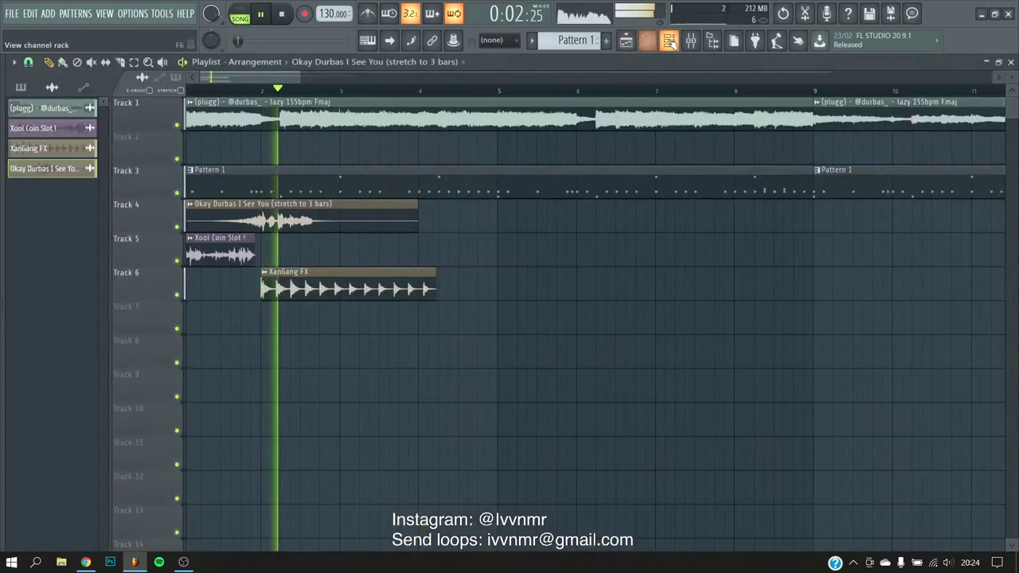
click(668, 40)
scroll(89, 271, down, 15)
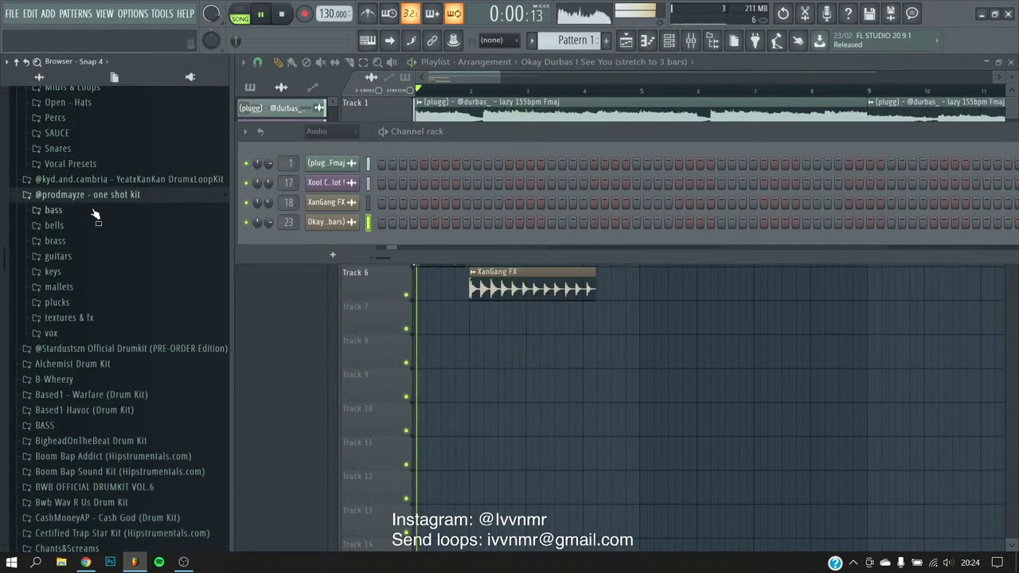
scroll(89, 258, down, 4)
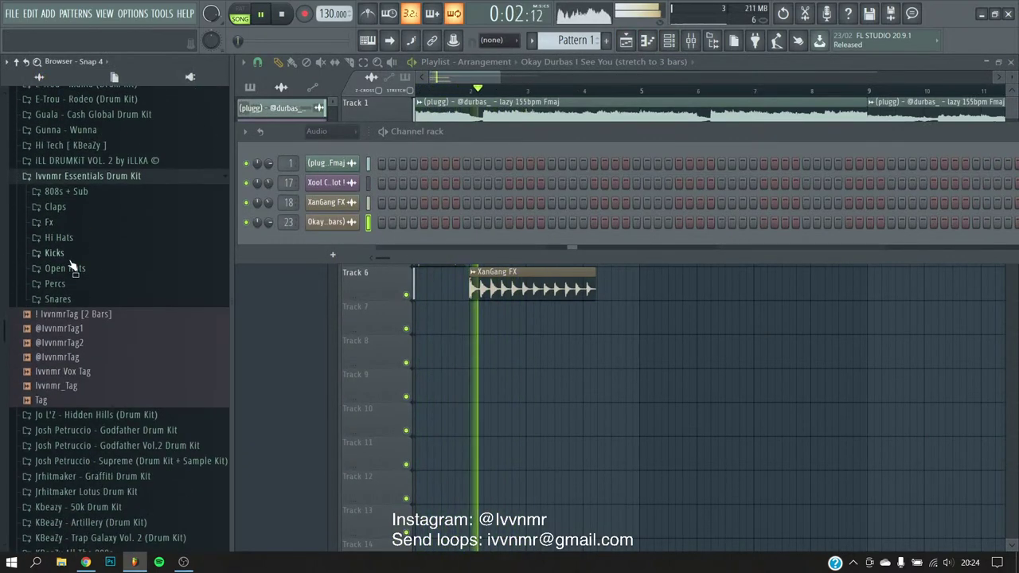
drag(91, 257, 355, 251)
scroll(467, 223, up, 2)
scroll(355, 251, up, 3)
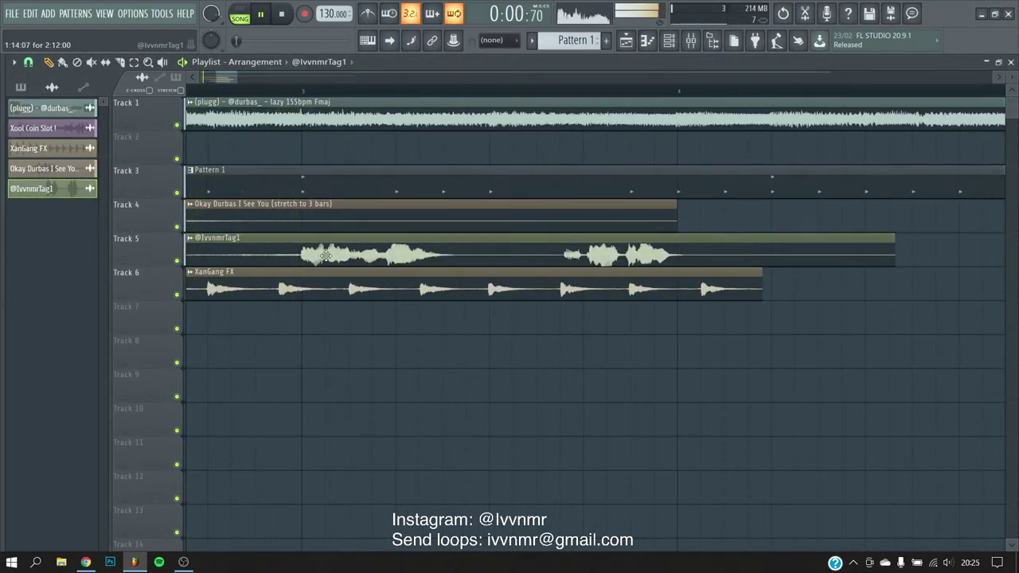
double_click(326, 255)
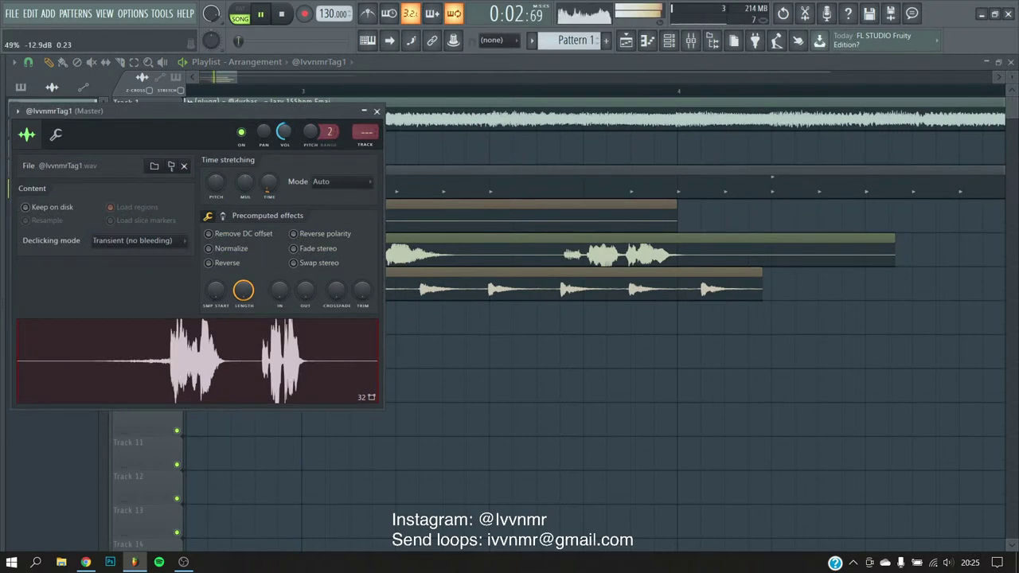
key(Escape)
drag(893, 251, 560, 251)
key(F9)
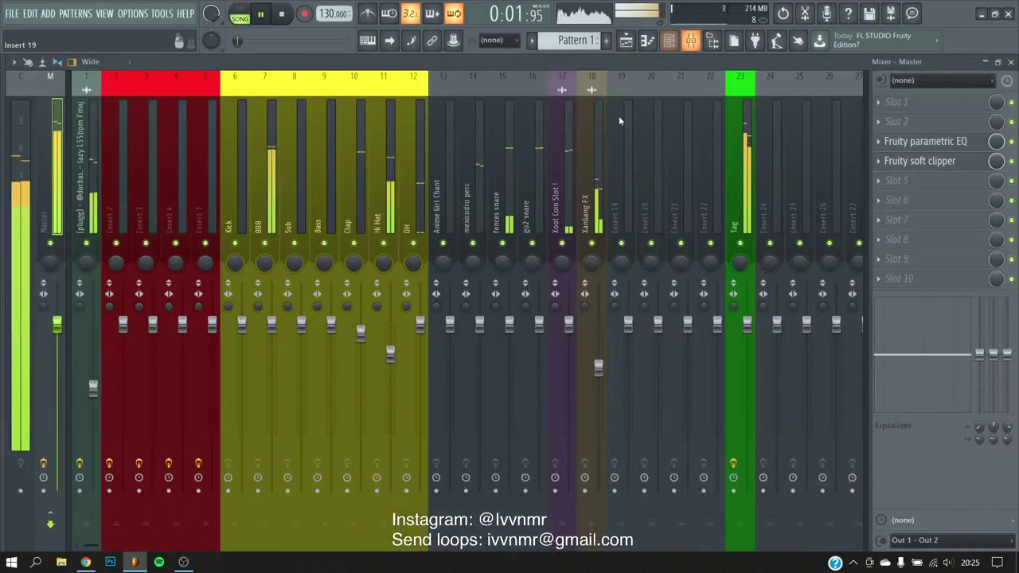
click(744, 174)
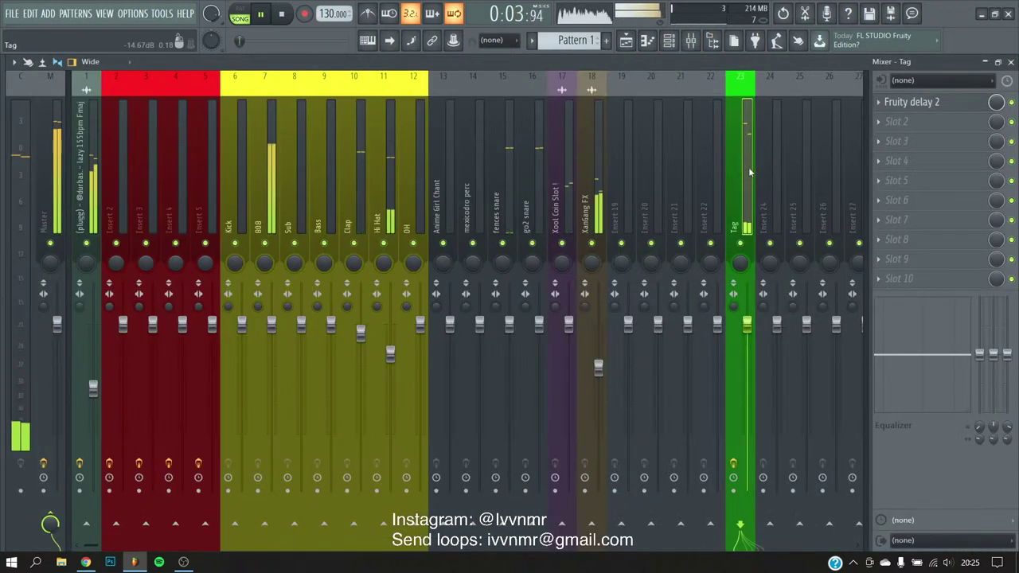
click(623, 43)
- Move the two tag clips down to Tracks 11 and 12 and the Xool Coin Slot ! and XanGang FX clips to Tracks 6 and 7
scroll(396, 211, down, 6)
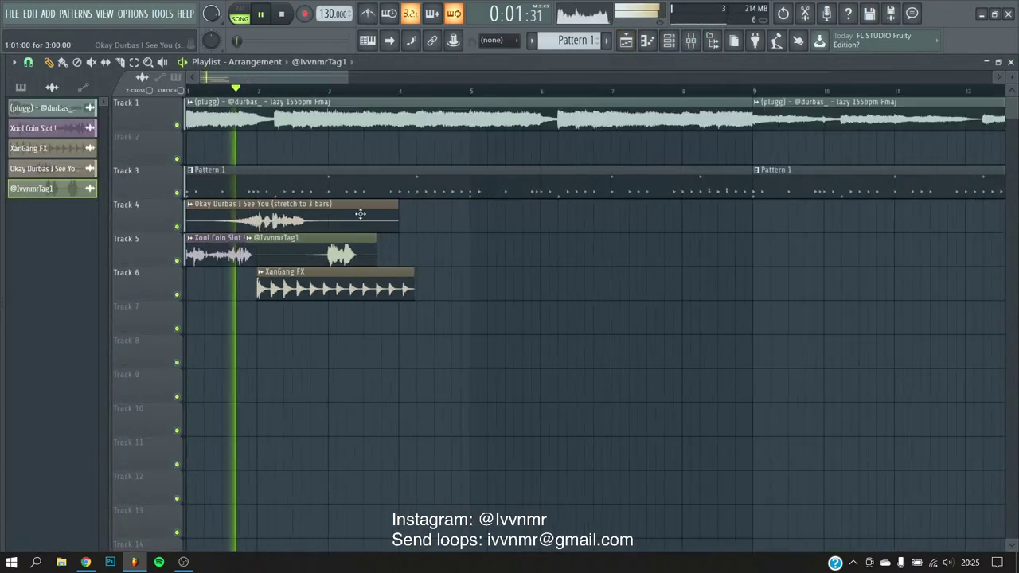
drag(299, 155, 313, 205)
click(295, 254)
key(Down)
key(Down)
key(Down)
key(Down)
key(Down)
key(Down)
key(Down)
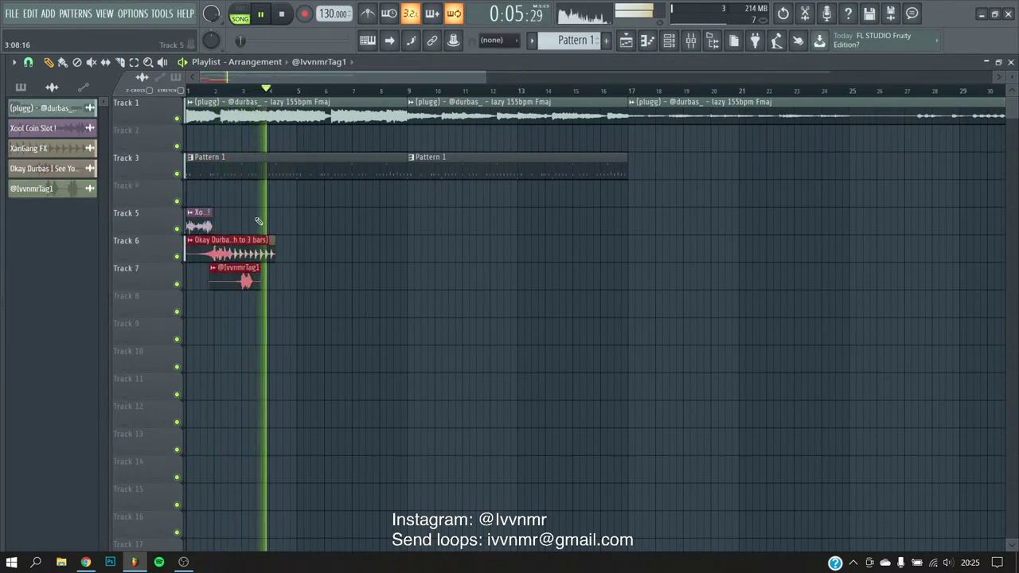
key(Down)
click(204, 274)
- Repeat Pattern 1 on Track 3 with further clips at bars 17, 25 and 33
key(alt+F8)
key(alt+F8)
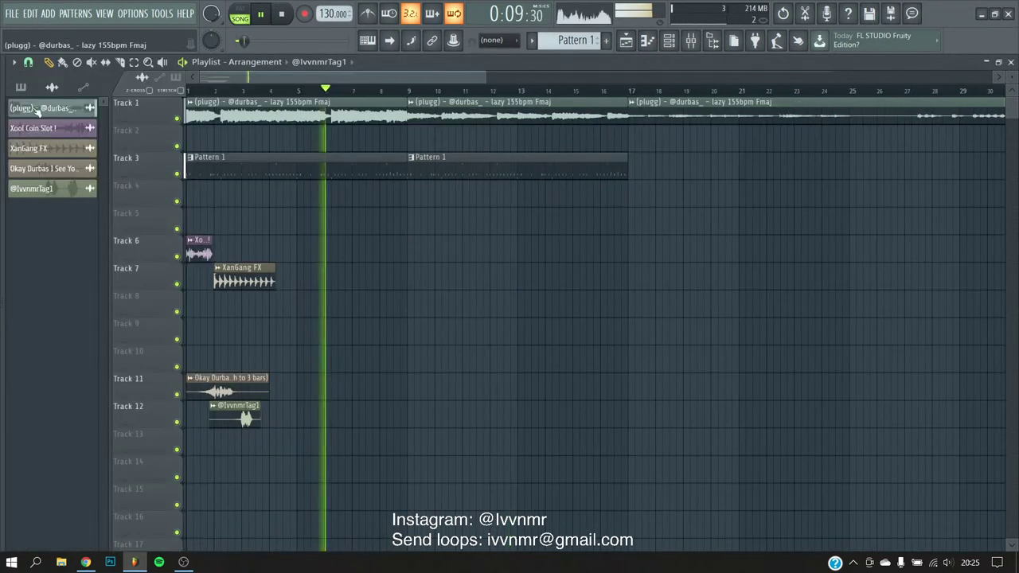
scroll(541, 247, down, 2)
key(ctrl+b)
key(ctrl+b)
key(ctrl+b)
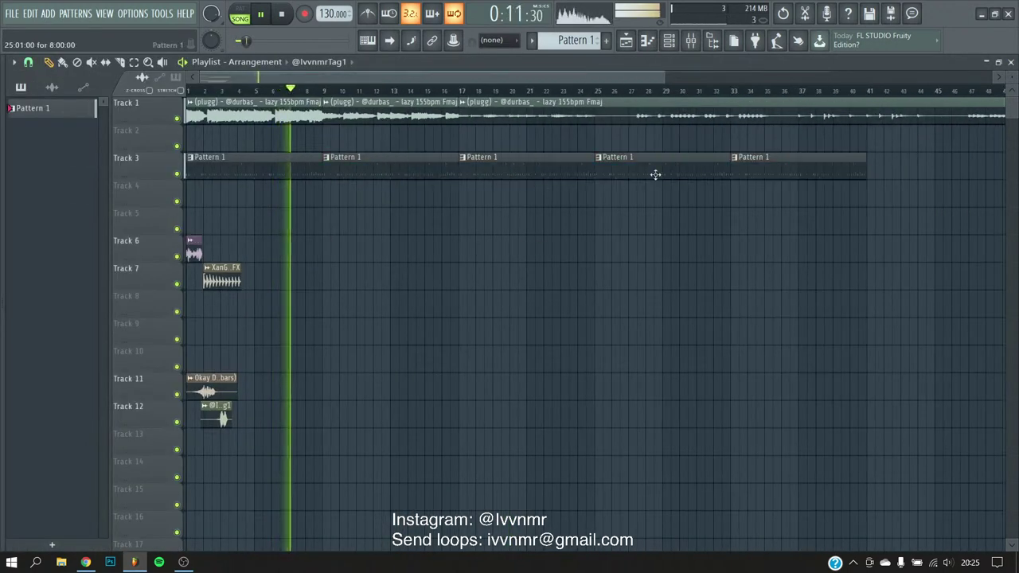
- Slice the last Pattern 1 clip at bar 35, then remove its bars 33–35 and the Pattern 1 clip at bar 17
click(510, 230)
scroll(387, 265, up, 2)
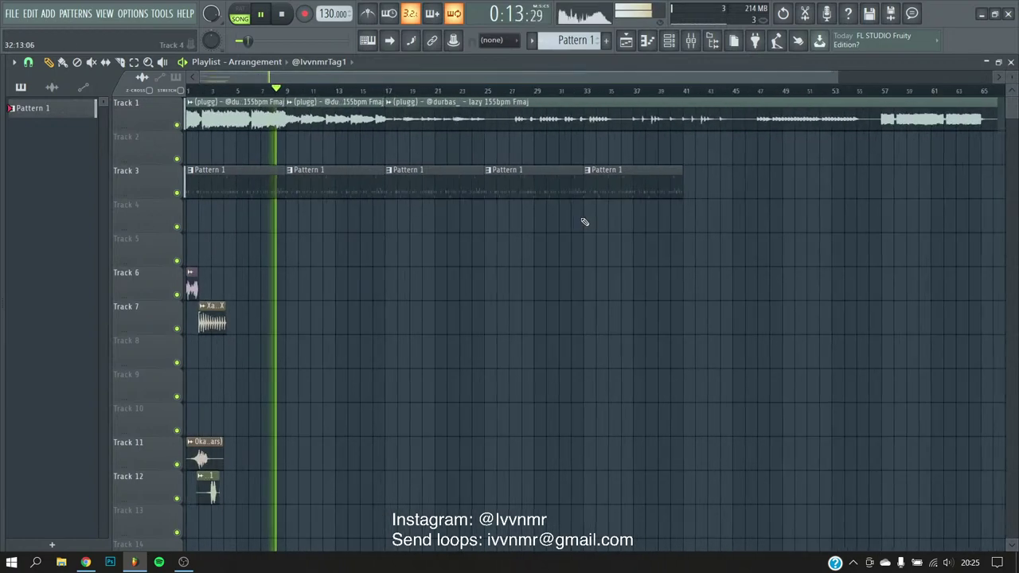
scroll(577, 221, up, 2)
scroll(342, 228, down, 3)
scroll(467, 186, down, 2)
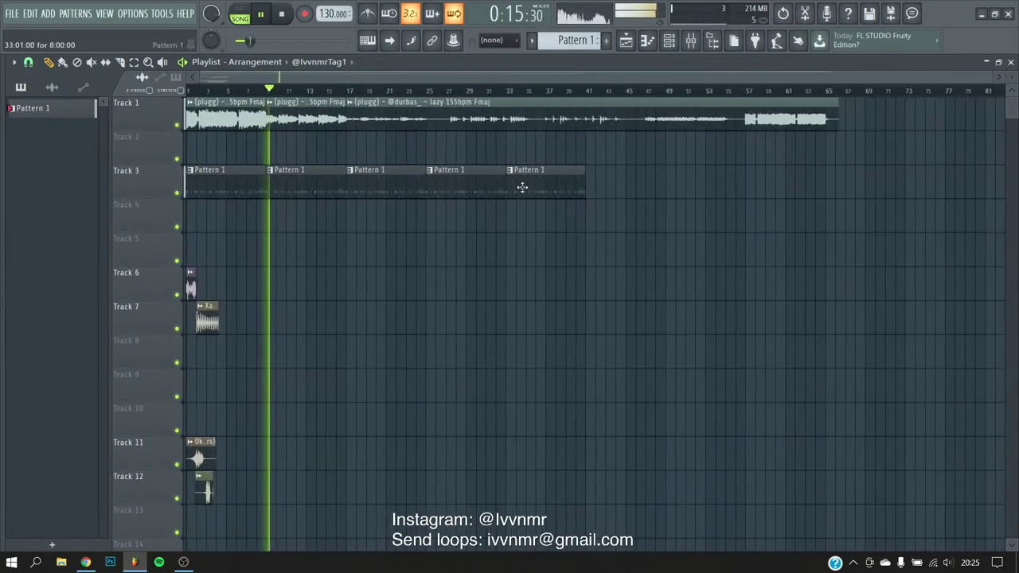
scroll(394, 203, up, 4)
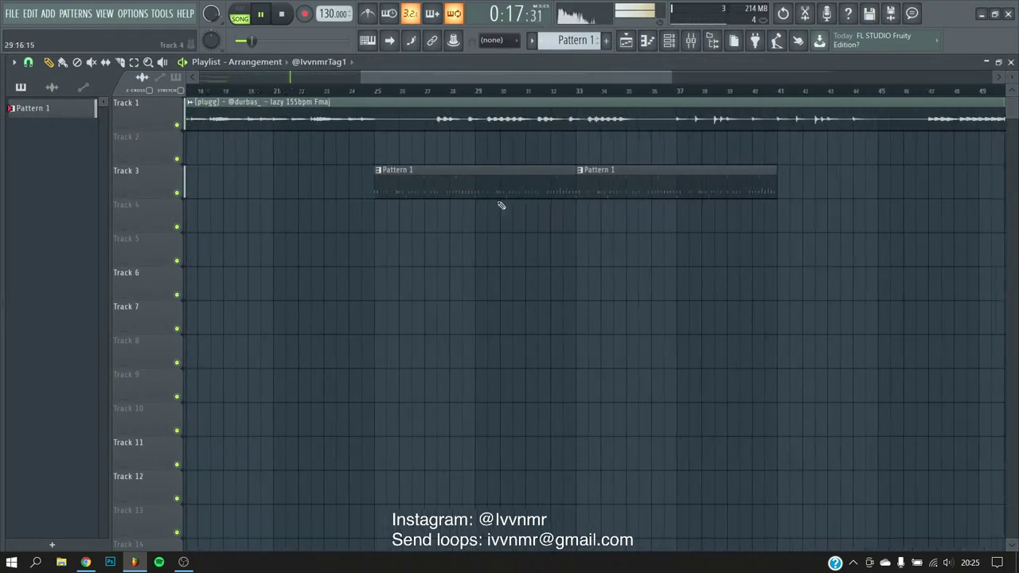
scroll(634, 186, up, 1)
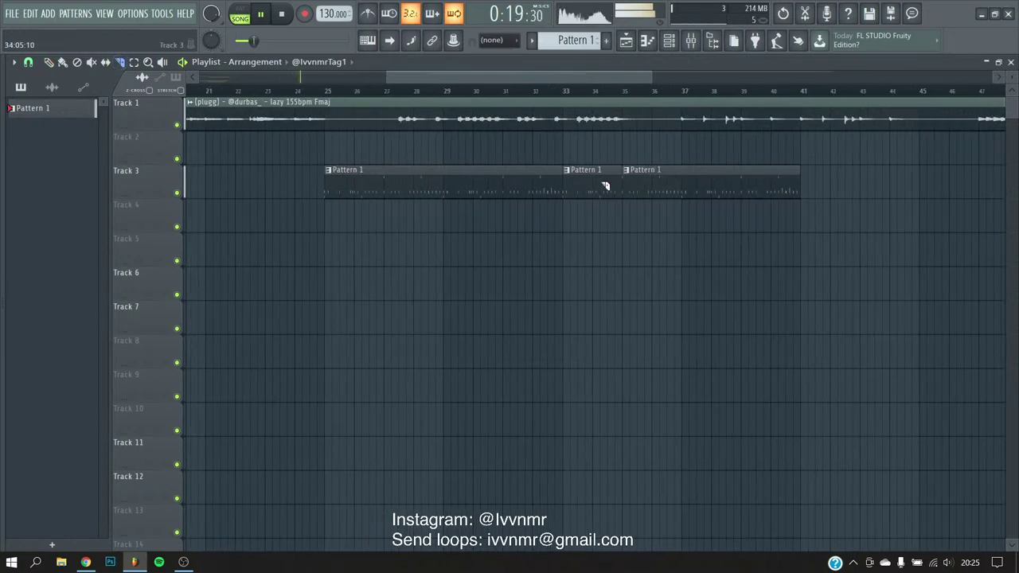
scroll(559, 211, down, 5)
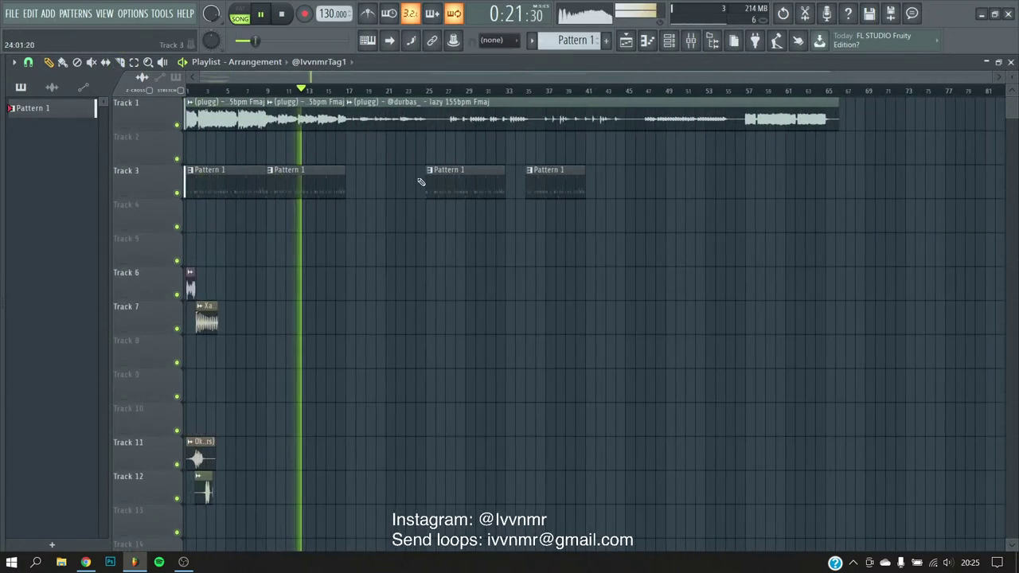
- Slice the melody at bars 25 and 27, delete the piece between, and move the remaining part to Track 2 at bar 25
scroll(478, 156, up, 4)
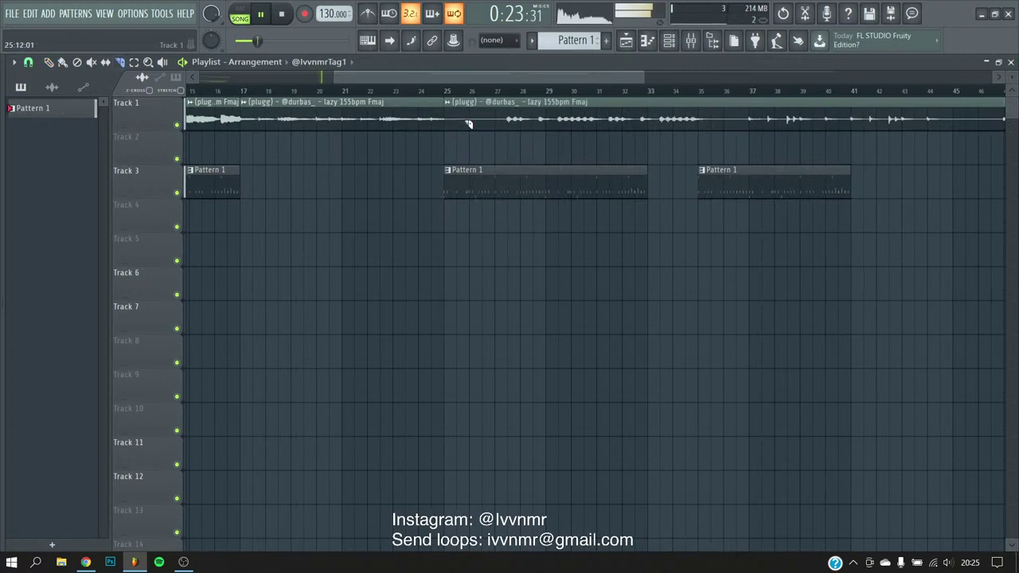
scroll(500, 126, up, 1)
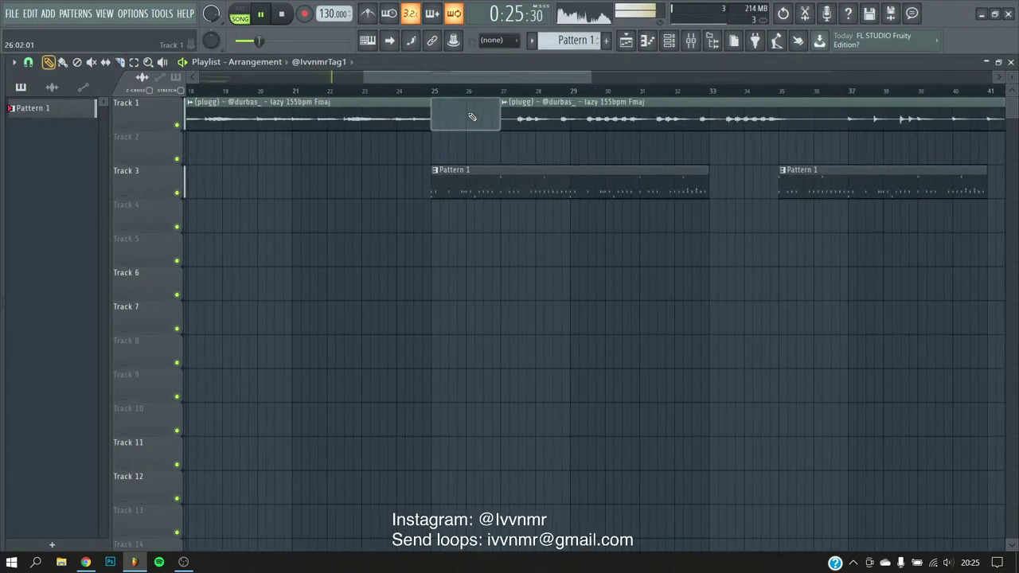
drag(471, 119, 470, 153)
scroll(470, 153, down, 1)
- Place a melody section copy on Track 1 at bar 25 and cut bars 33–35 out of the Track 2 melody
click(446, 116)
key(c)
click(625, 154)
right_click(643, 153)
- Try layering a copy of the Track 2 melody section from bar 25 at bar 17 and play it back
scroll(422, 153, down, 1)
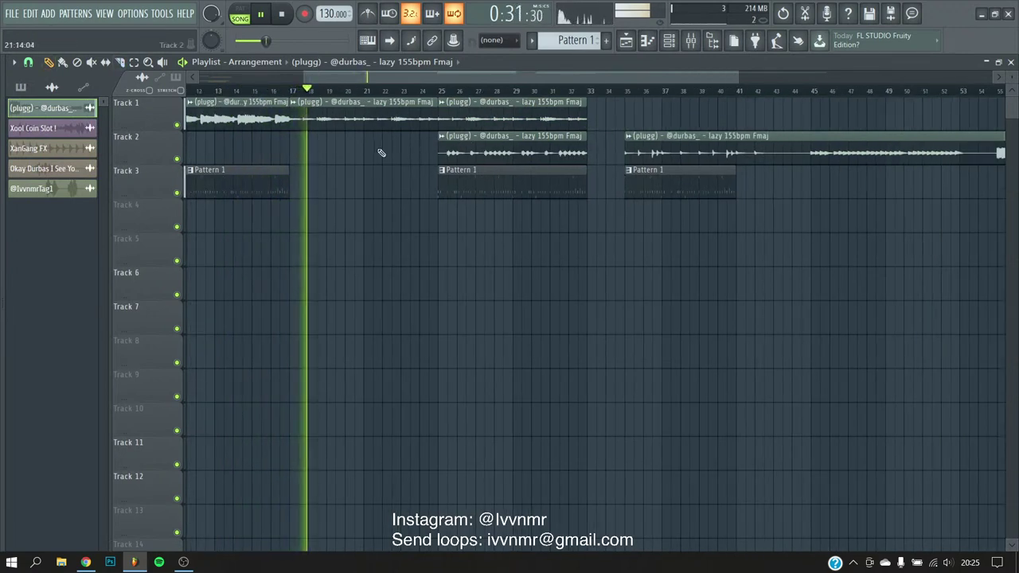
drag(482, 151, 337, 143)
key(space)
key(space)
scroll(323, 225, up, 2)
click(348, 214)
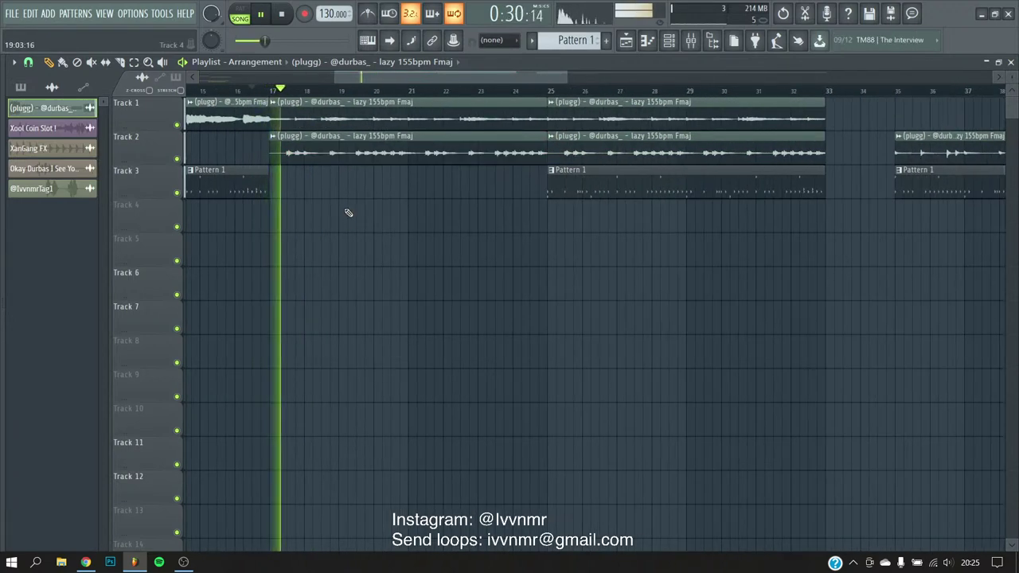
- Move all Pattern 1 clips down from Track 3 to Track 5 and slice the Track 2 melody at bars 45 and 53
scroll(347, 213, down, 3)
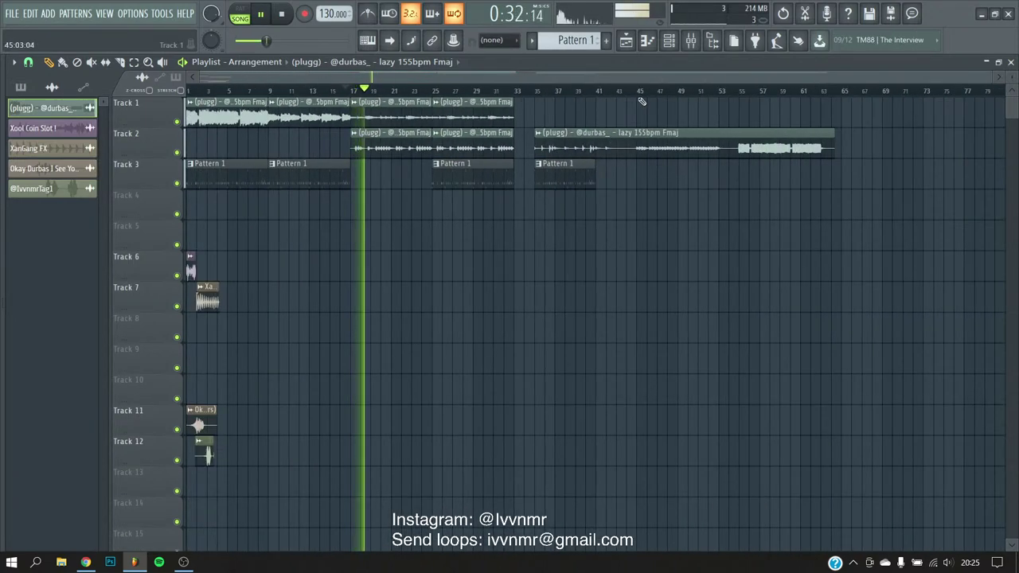
click(640, 90)
drag(621, 156, 221, 216)
key(shift+Down)
key(shift+Down)
key(ctrl+d)
click(266, 91)
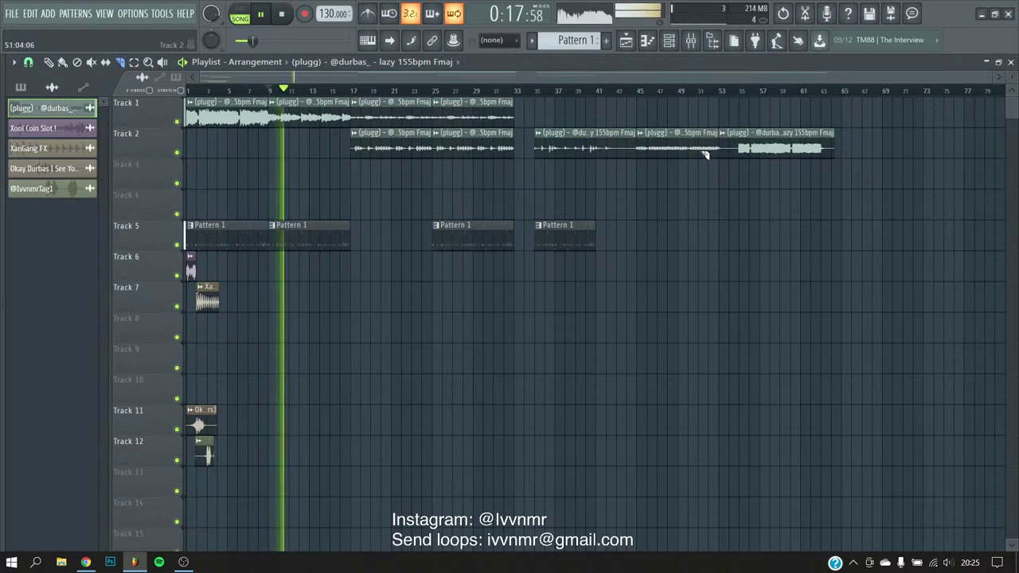
- Try layering the bar 45–53 melody section on Track 3 at bar 17, listen to it and remove it
drag(486, 172, 353, 179)
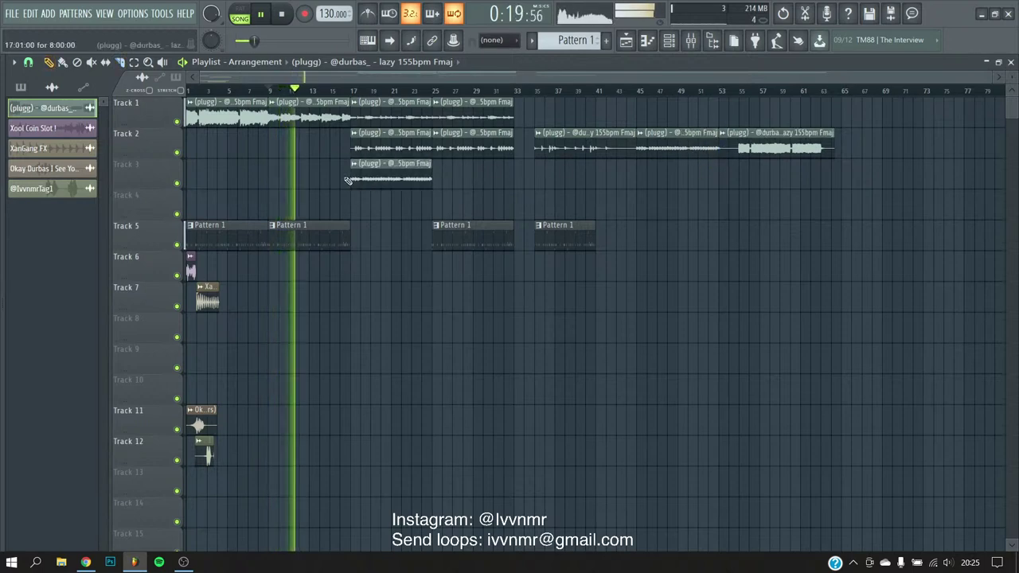
click(357, 91)
scroll(357, 91, up, 2)
scroll(357, 91, down, 2)
right_click(390, 176)
key(space)
- Shift the bar 17–33 melody clips down one track and place copies of the bar 9 melody section on Track 1 at bars 17 and 25
click(249, 91)
drag(493, 113, 387, 152)
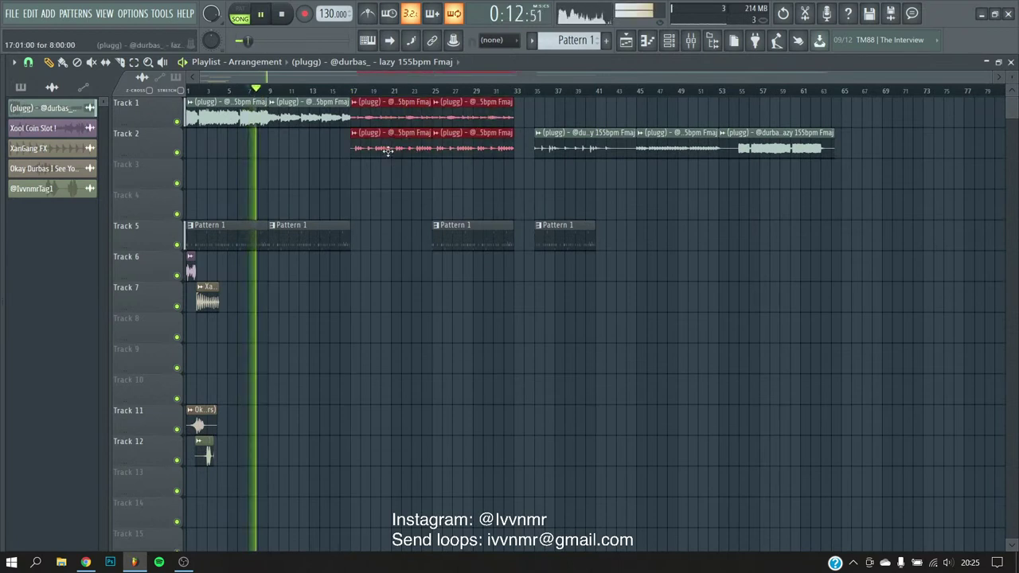
key(shift+Down)
click(382, 119)
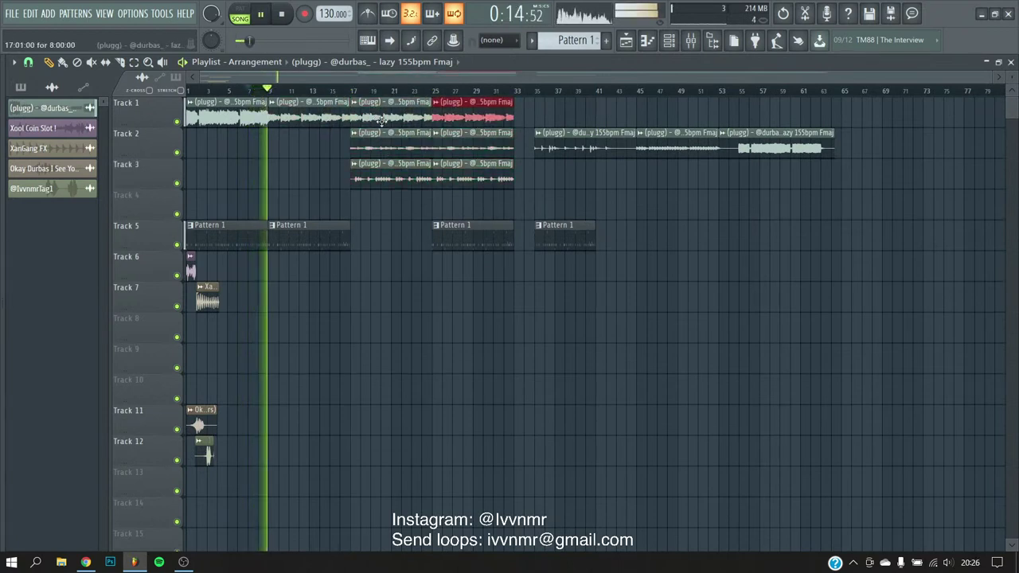
- Delete the layered melody clips between bars 17 and 25 on Tracks 2 and 3
right_click(378, 180)
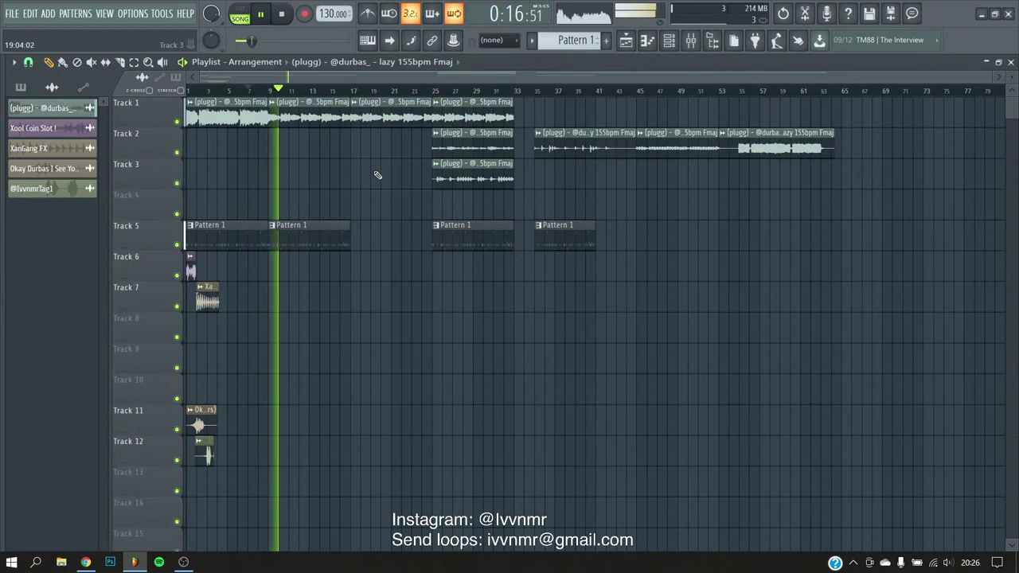
scroll(361, 236, down, 3)
scroll(378, 191, up, 2)
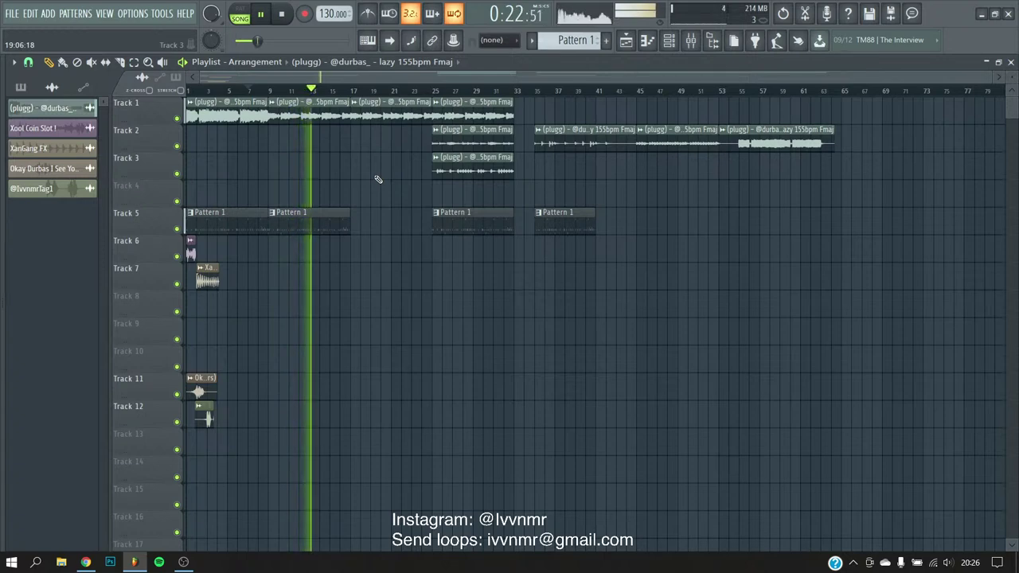
- Place Pattern 1 on Track 5 from bar 17 to bar 24 and delete the leftover clips after bar 33 on Tracks 2 and 5
click(390, 209)
scroll(378, 244, up, 5)
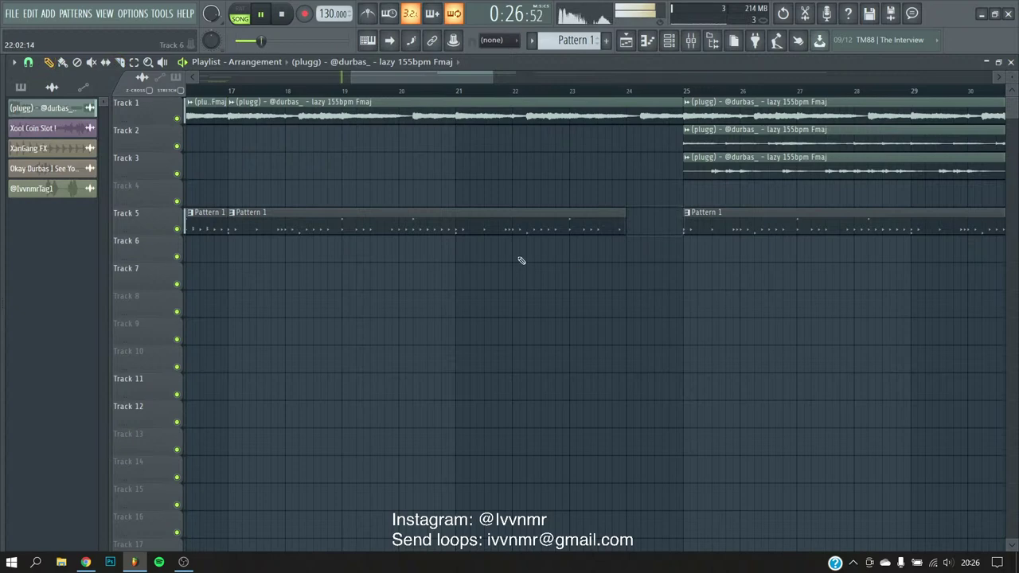
scroll(528, 266, down, 6)
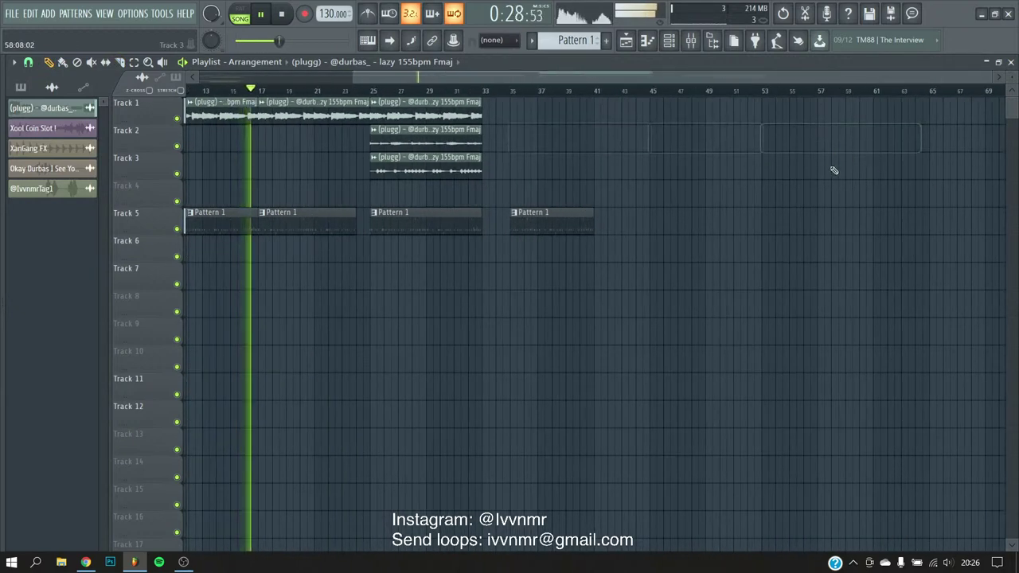
scroll(664, 170, left, 5)
scroll(249, 178, down, 2)
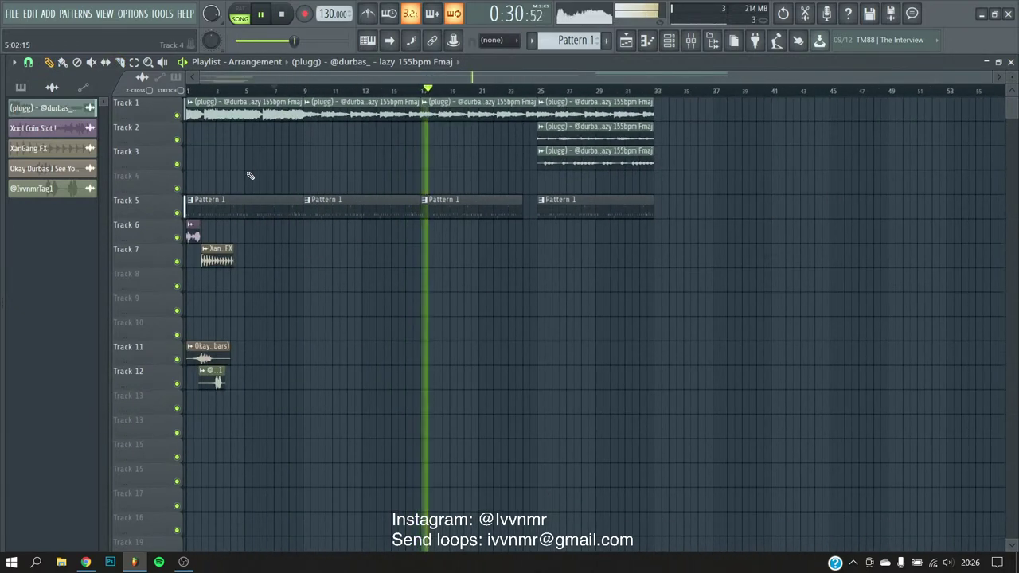
- Place a copy of the opening melody section on Track 1 from bar 33 to bar 41
drag(241, 131, 695, 142)
scroll(607, 284, up, 2)
scroll(496, 311, up, 4)
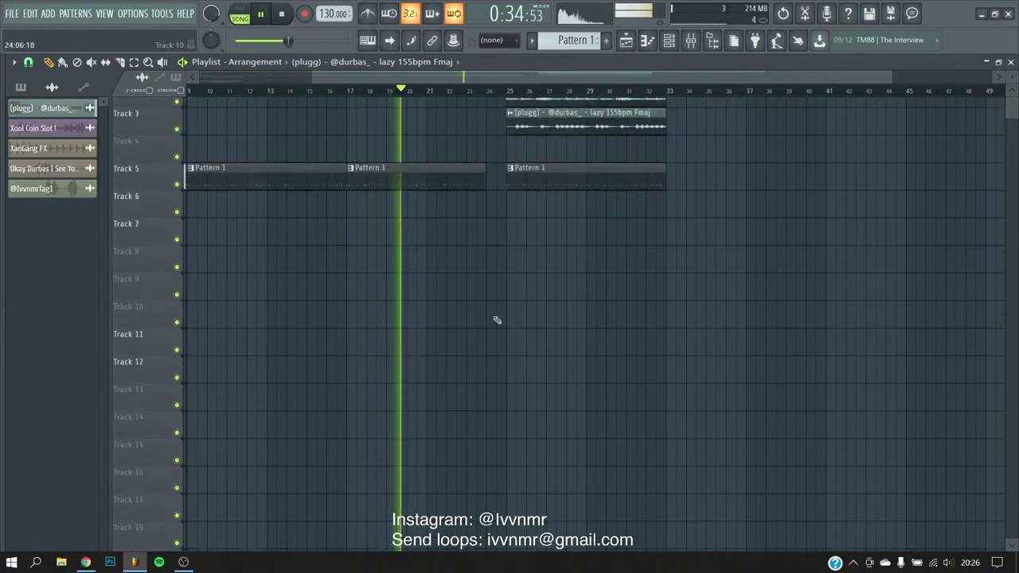
scroll(553, 305, down, 5)
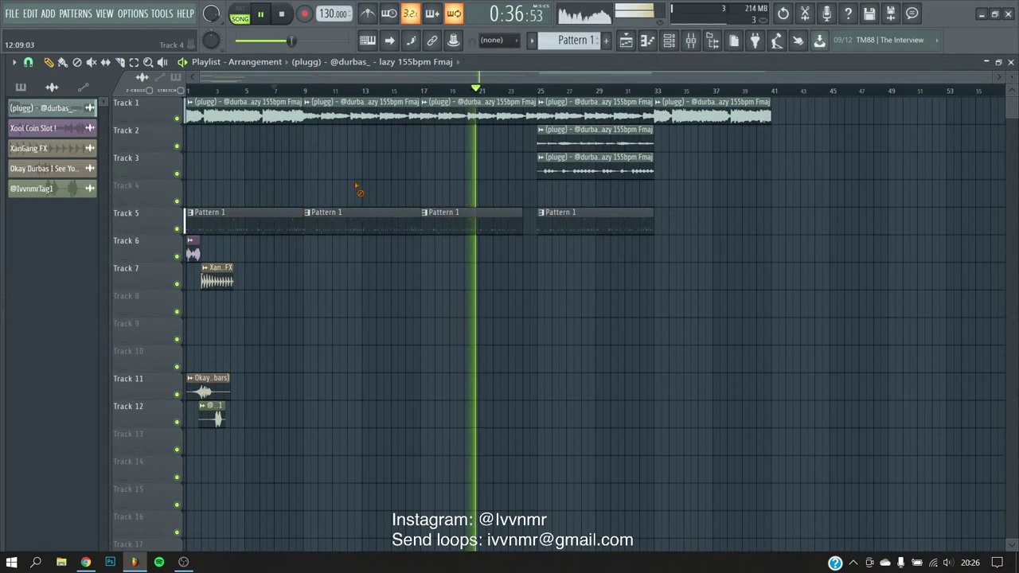
drag(800, 102, 701, 204)
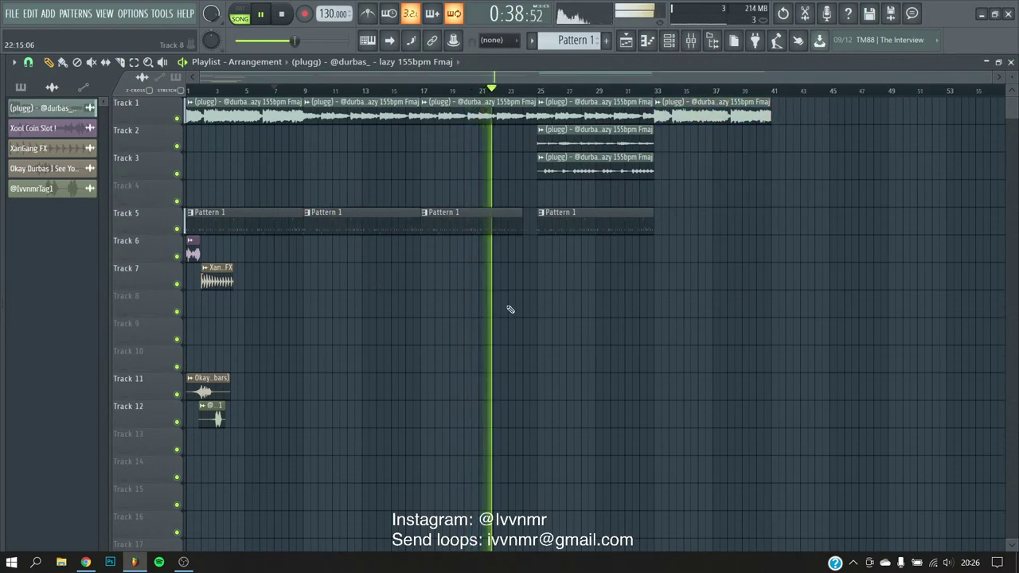
- Listen to the arrangement from about bar 21 to bar 33 and review its melody and drum clips
scroll(303, 93, up, 1)
scroll(454, 232, down, 1)
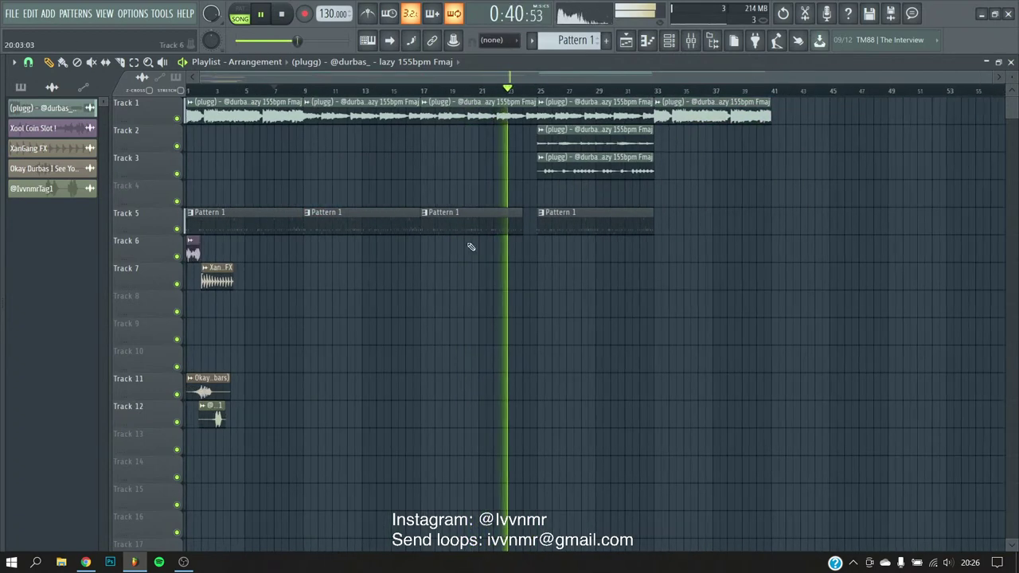
scroll(663, 343, up, 3)
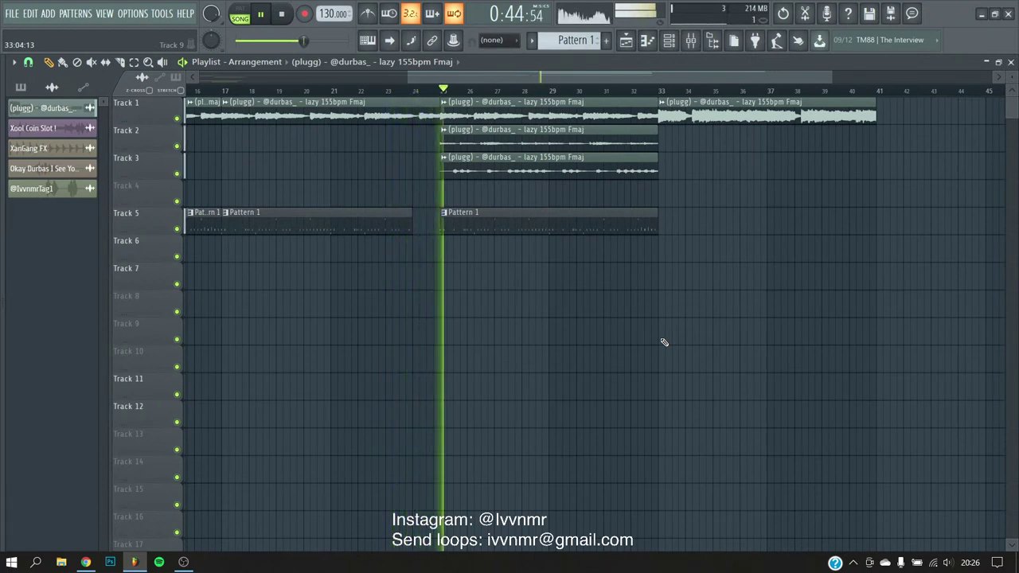
scroll(664, 343, down, 2)
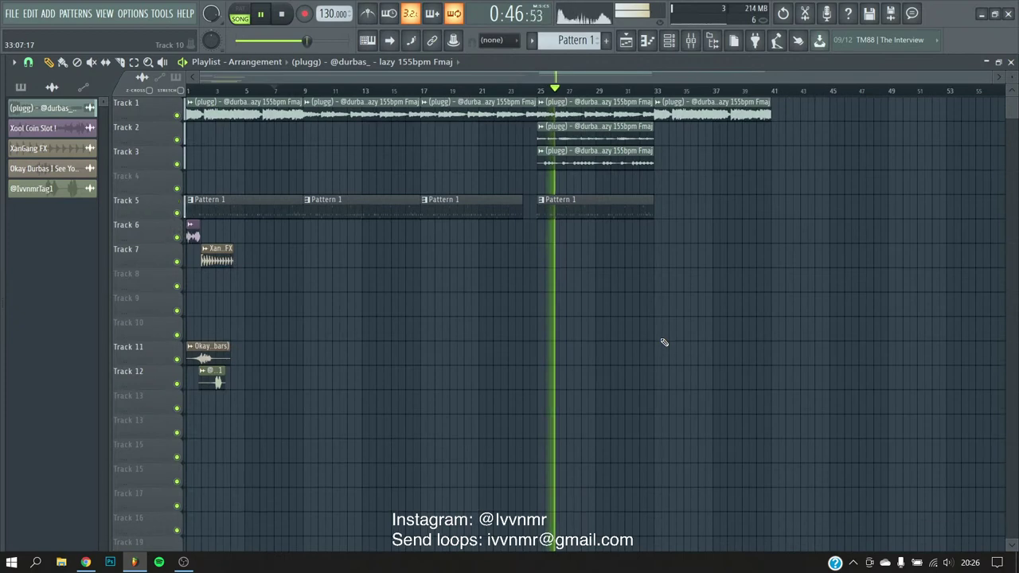
scroll(568, 353, up, 1)
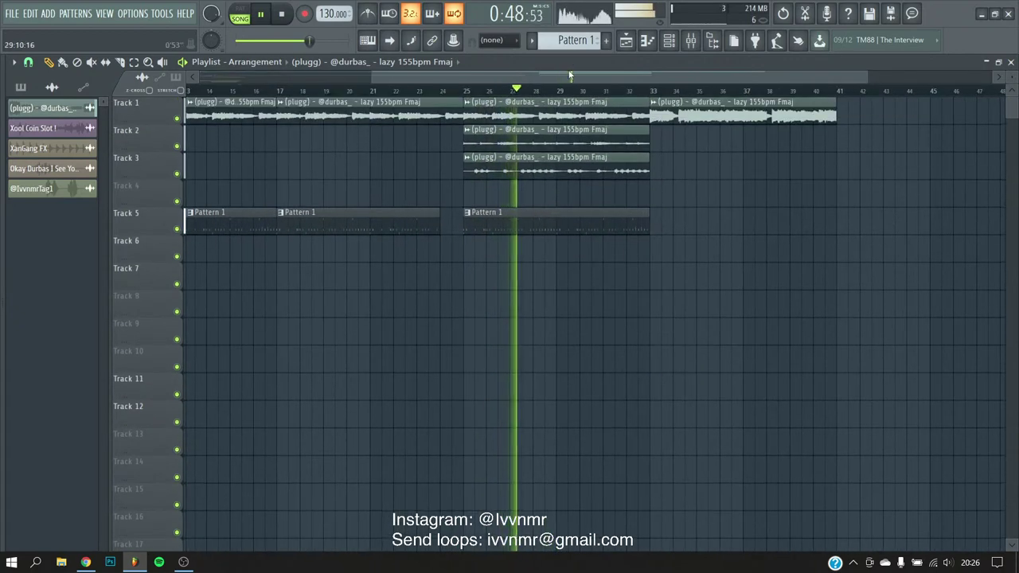
scroll(370, 97, up, 2)
scroll(382, 148, down, 2)
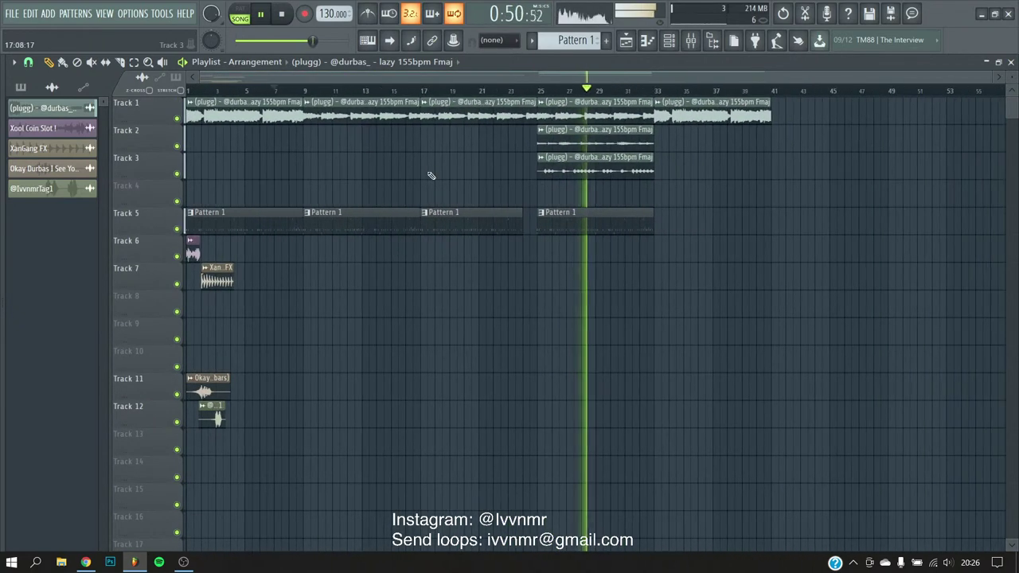
drag(793, 132, 391, 241)
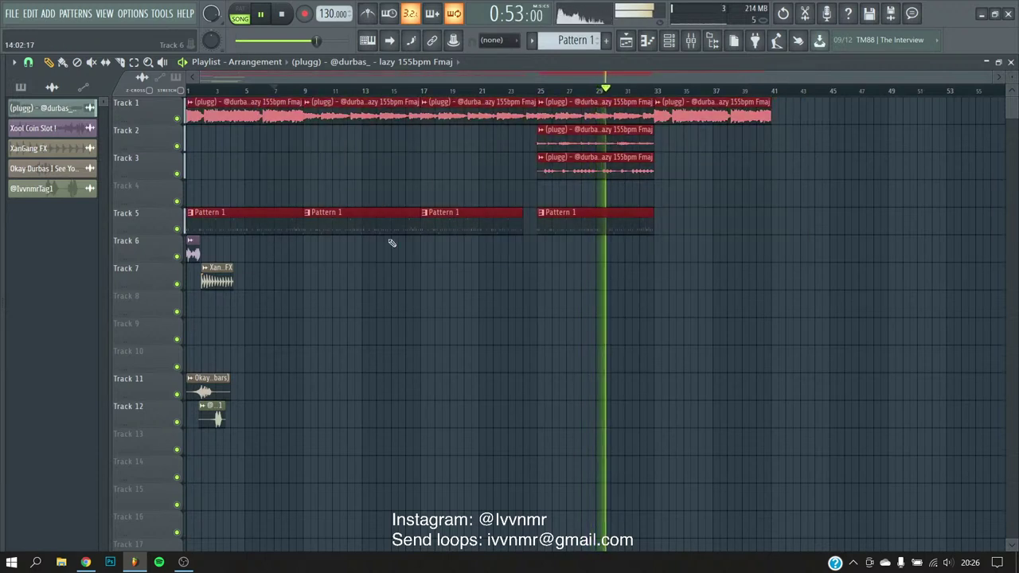
click(700, 265)
drag(793, 109, 263, 262)
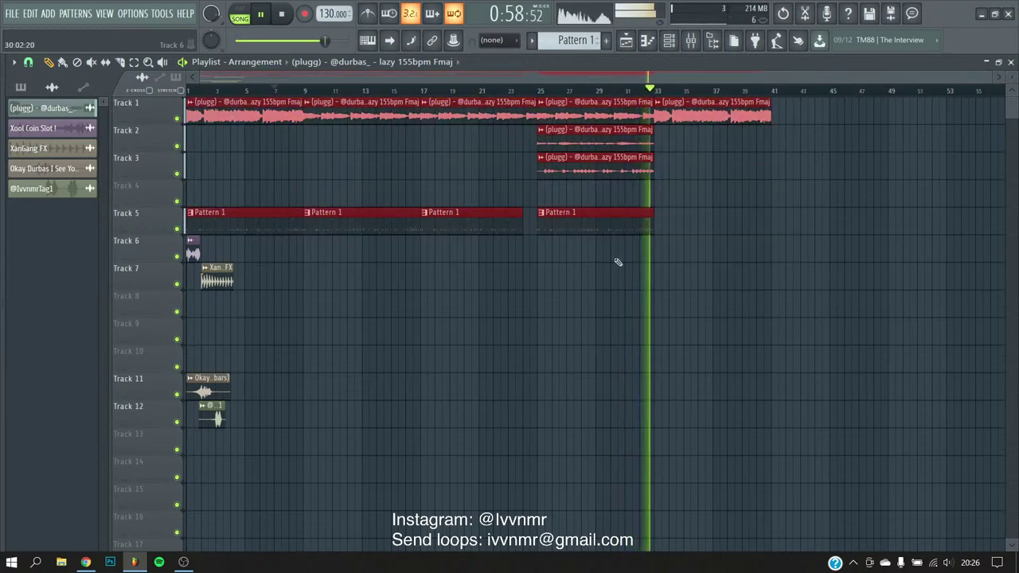
click(641, 263)
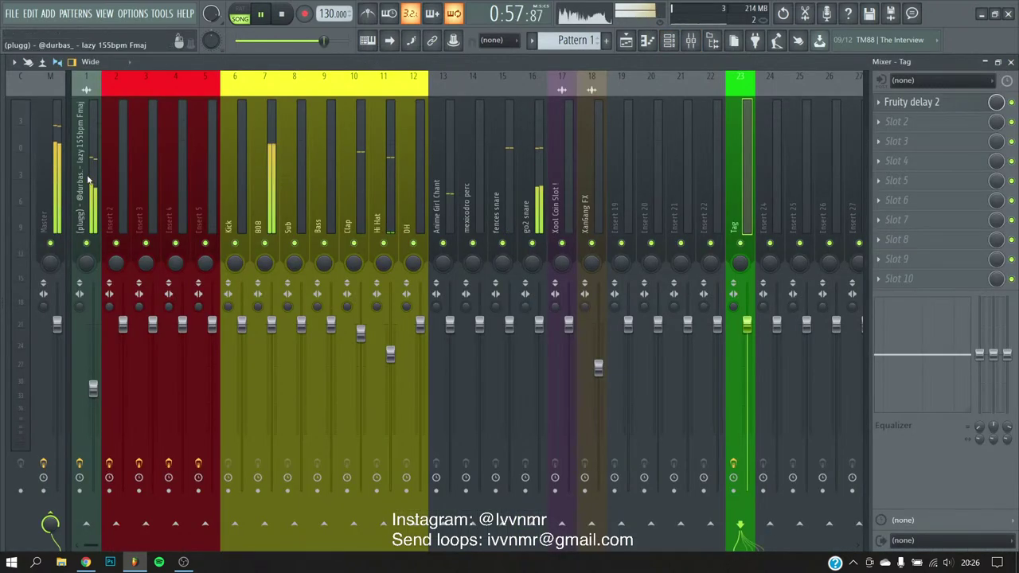
- Cut two narrow dips in the melody track's Fruity parametric EQ 2 using band 4 and band 5, with band 5 about -5 dB at 720 Hz
click(89, 181)
click(923, 105)
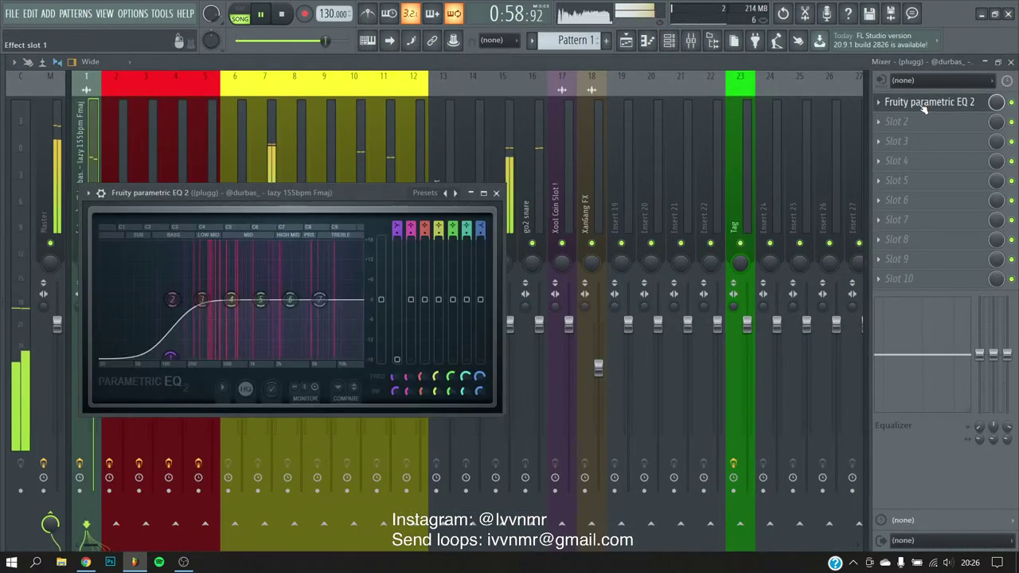
drag(231, 299, 227, 273)
drag(220, 196, 245, 131)
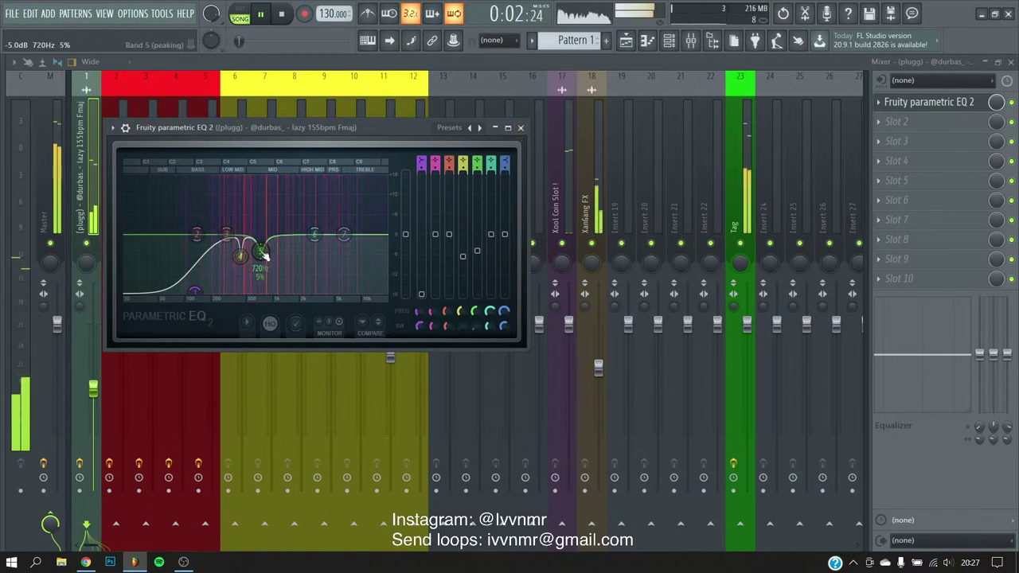
click(521, 128)
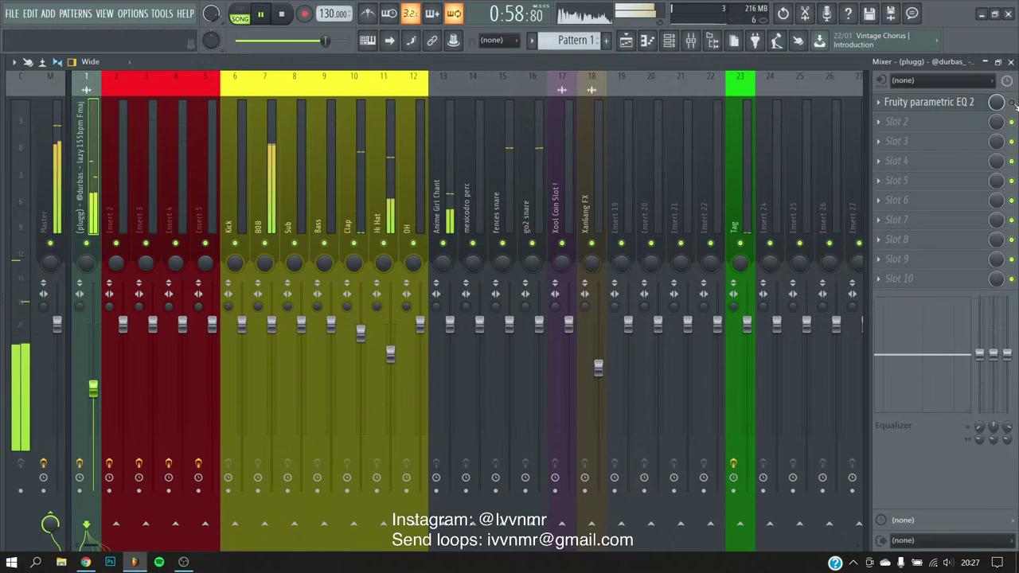
- Duplicate the melody and Pattern 1 clips from bars 1–41 so the copies start at bar 41, leaving out the FX and tags
click(626, 41)
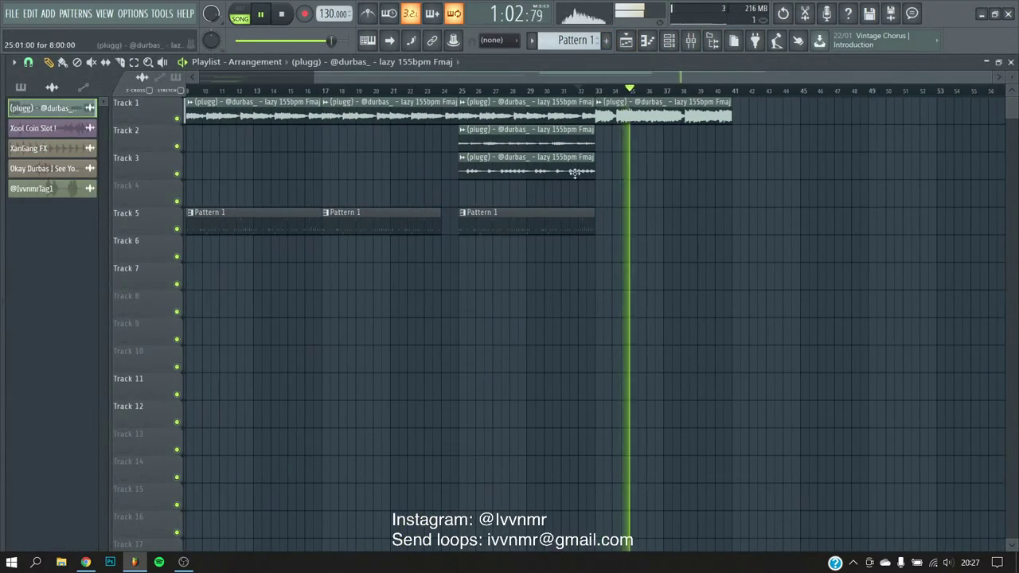
drag(755, 111, 302, 288)
click(743, 321)
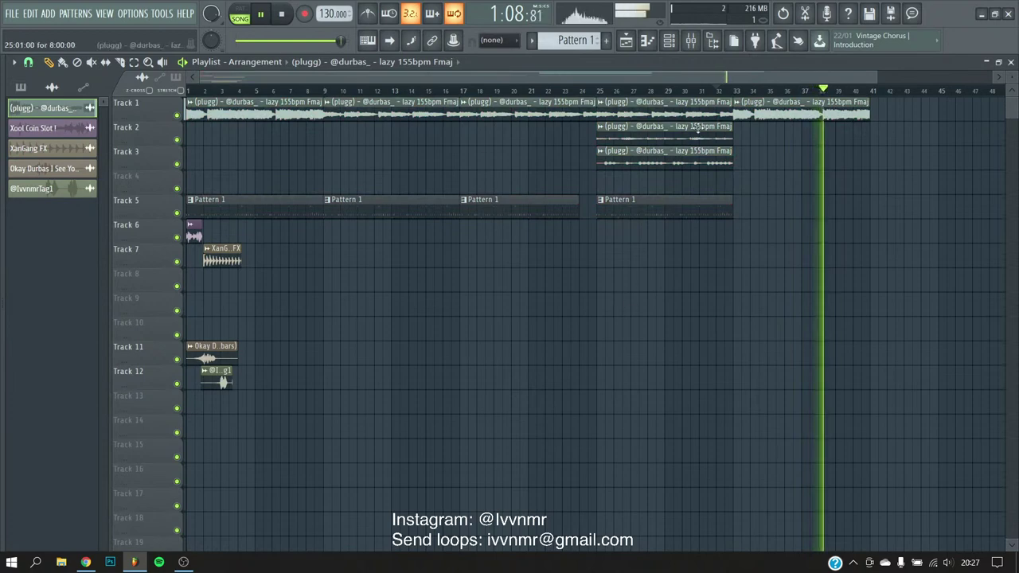
drag(886, 101, 272, 238)
key(ctrl+b)
scroll(416, 232, down, 3)
scroll(830, 291, up, 4)
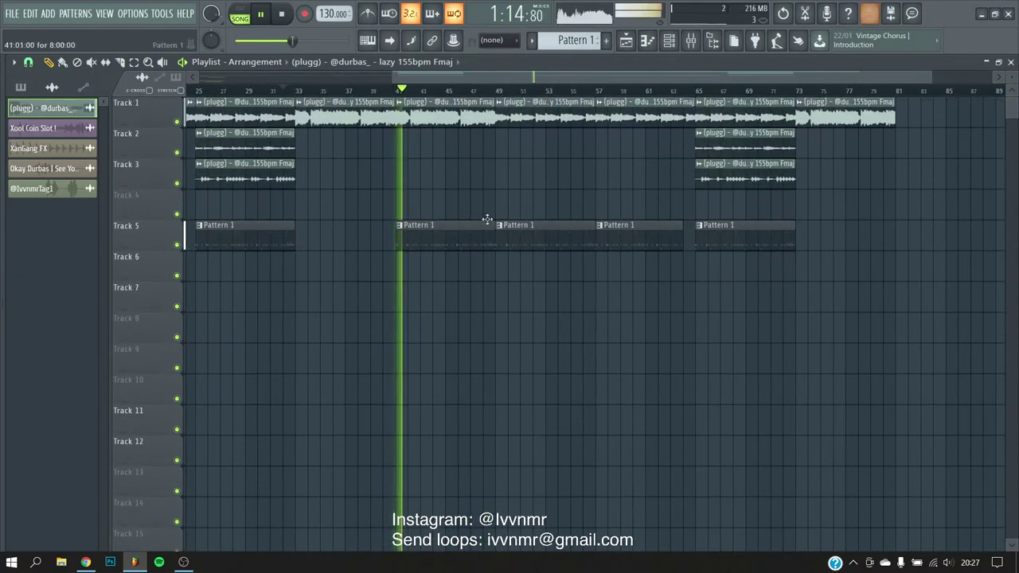
- Delete the final melody clip on Track 1 between bars 73 and 81
scroll(727, 239, up, 3)
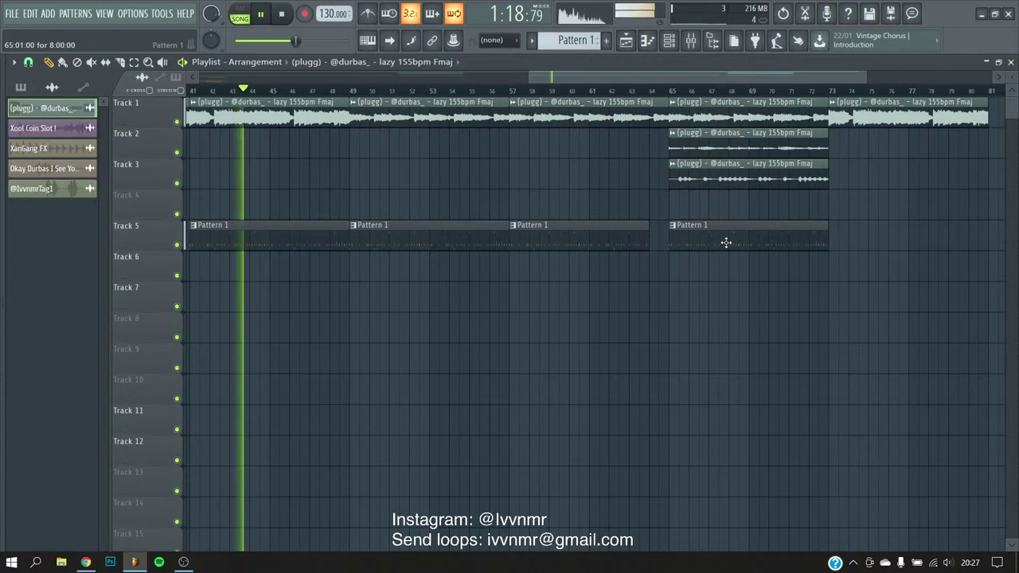
scroll(736, 239, down, 4)
click(692, 42)
click(689, 45)
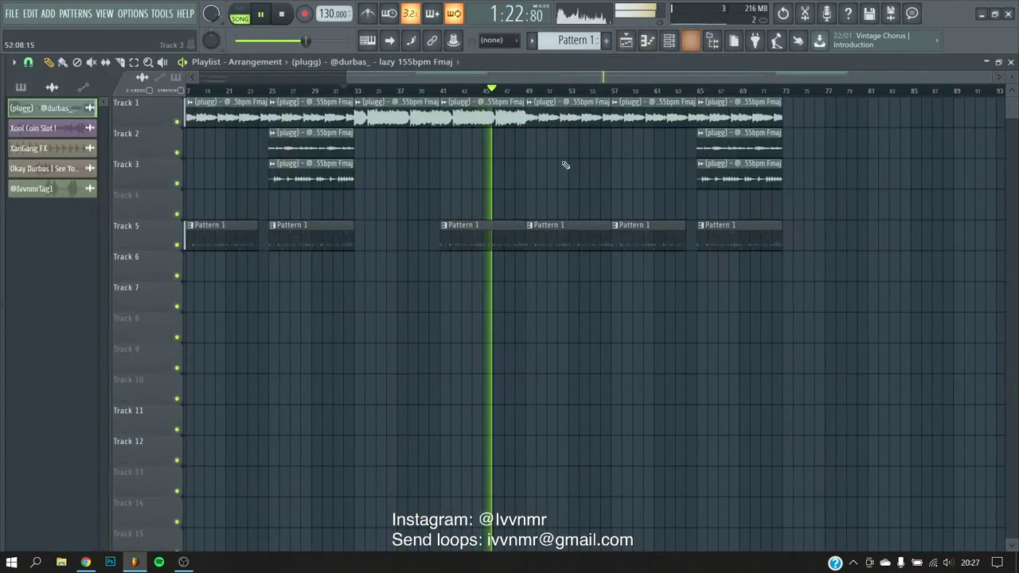
- Stop playback and delete the Auto marker at bar 1 of the playlist
scroll(525, 77, left, 3)
key(space)
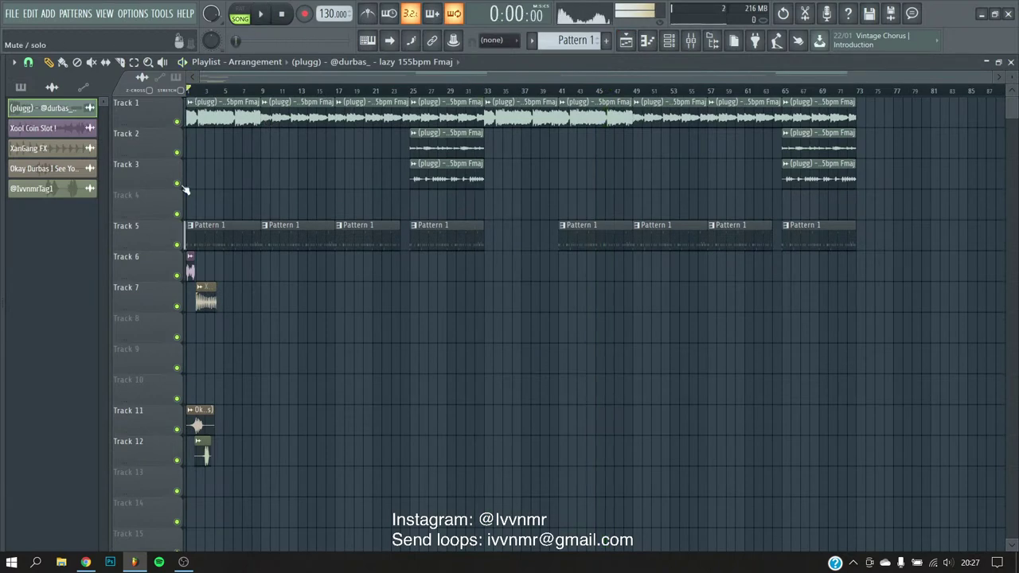
scroll(262, 159, up, 4)
right_click(199, 108)
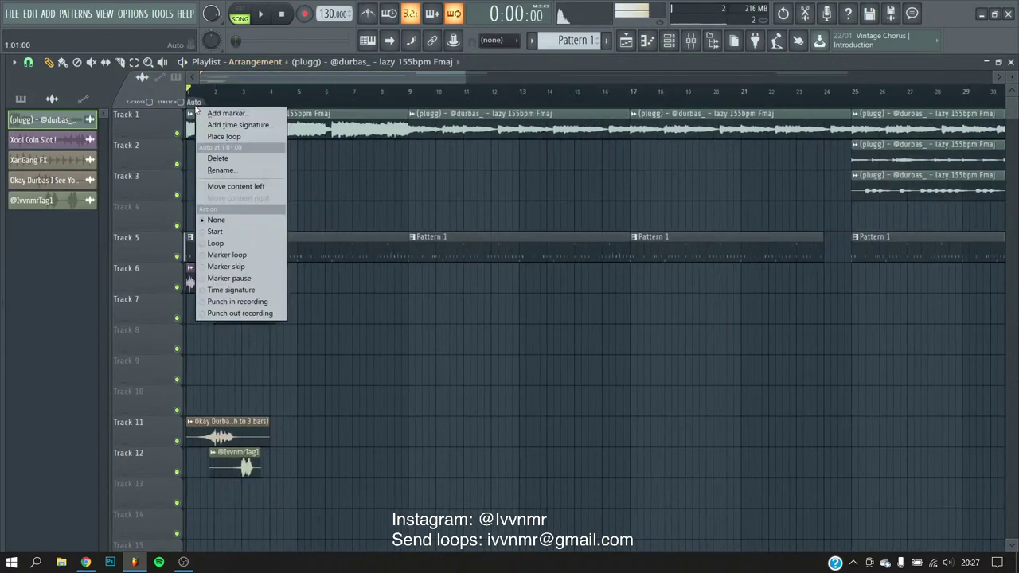
click(223, 159)
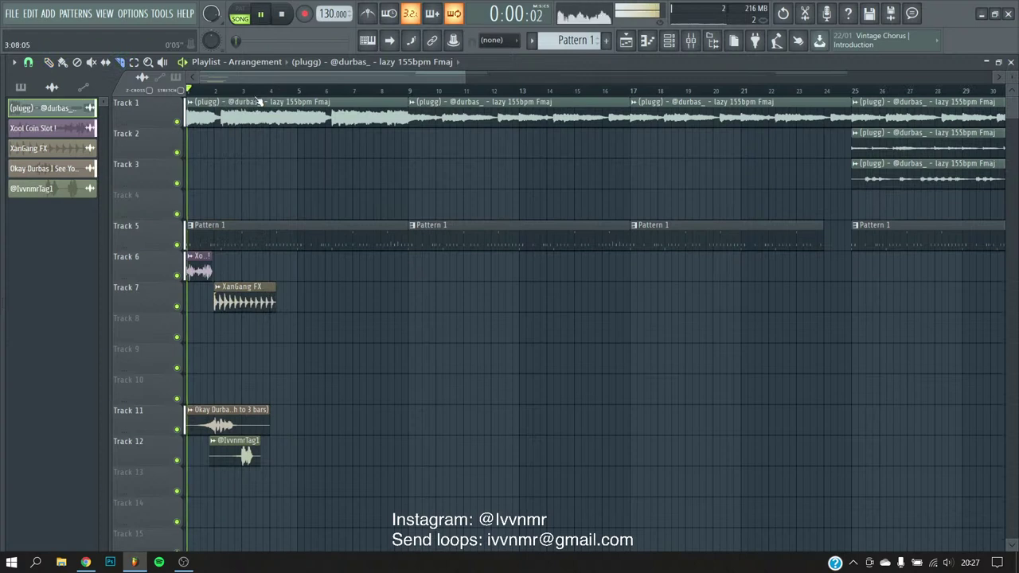
- Move the two FX clips from Tracks 6 and 7 down to Tracks 8 and 9
scroll(374, 207, down, 2)
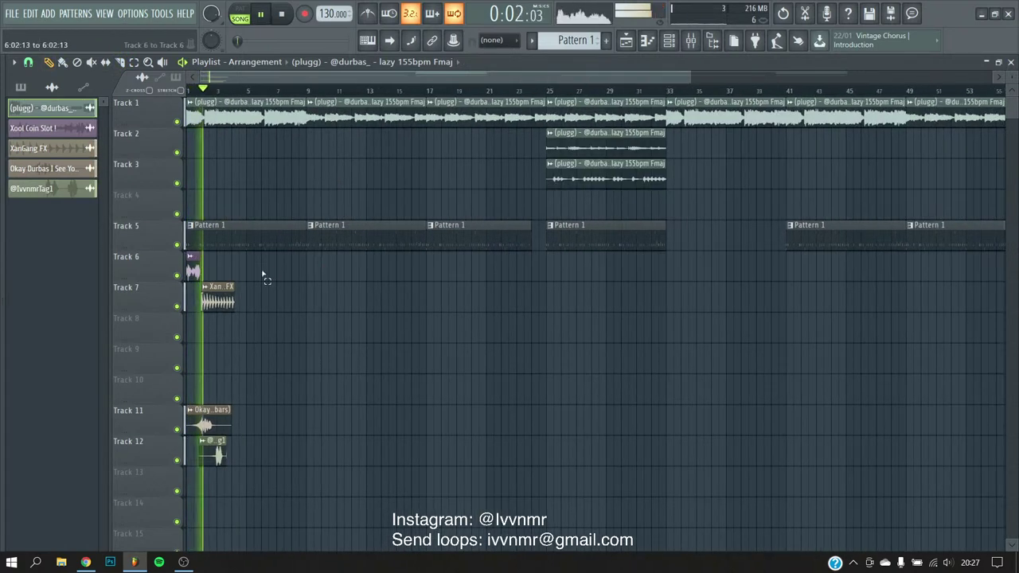
drag(192, 269, 193, 331)
scroll(344, 314, down, 2)
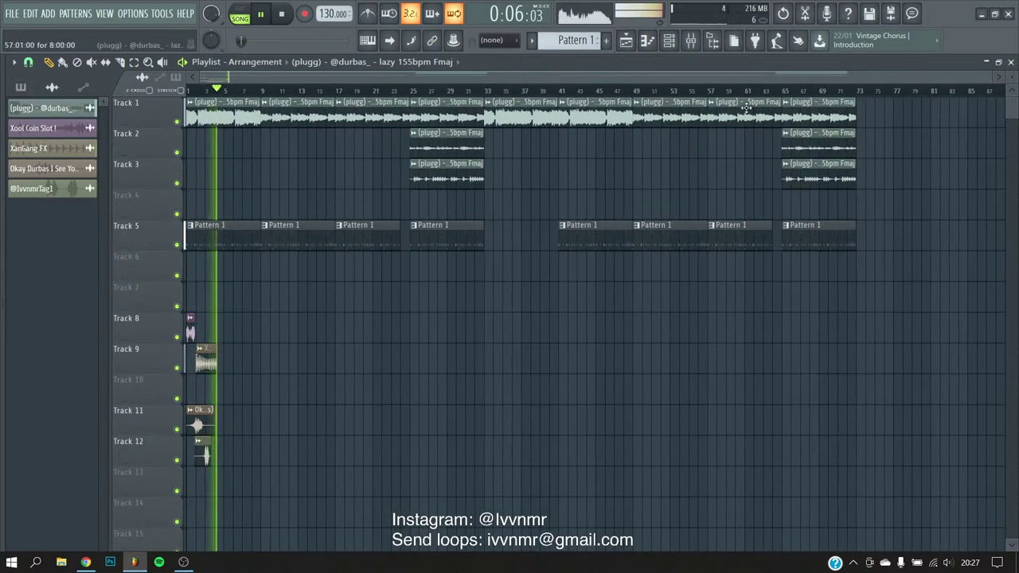
- Create an automation clip for the Master track's volume
click(786, 91)
click(691, 40)
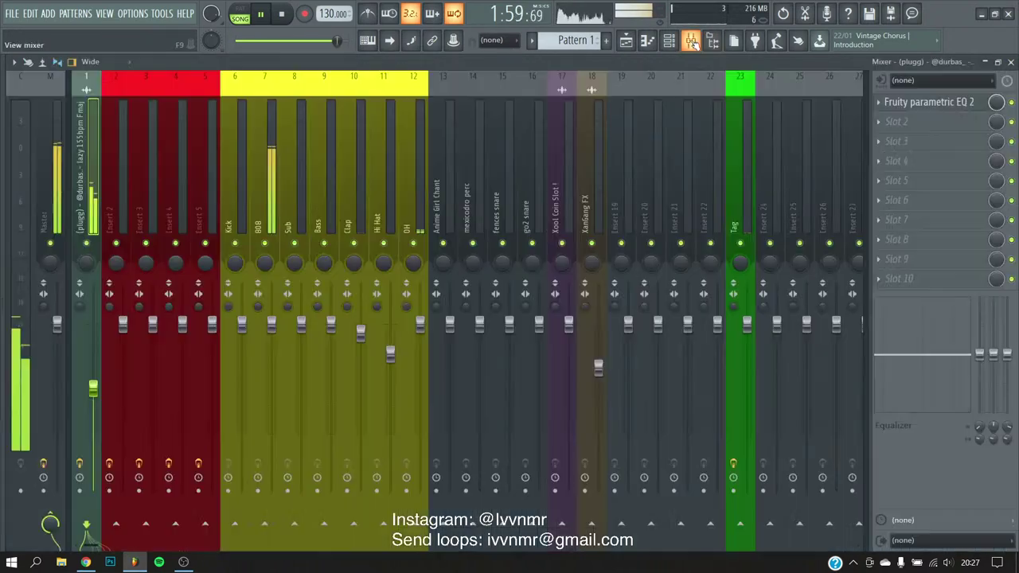
click(639, 44)
click(703, 92)
click(690, 42)
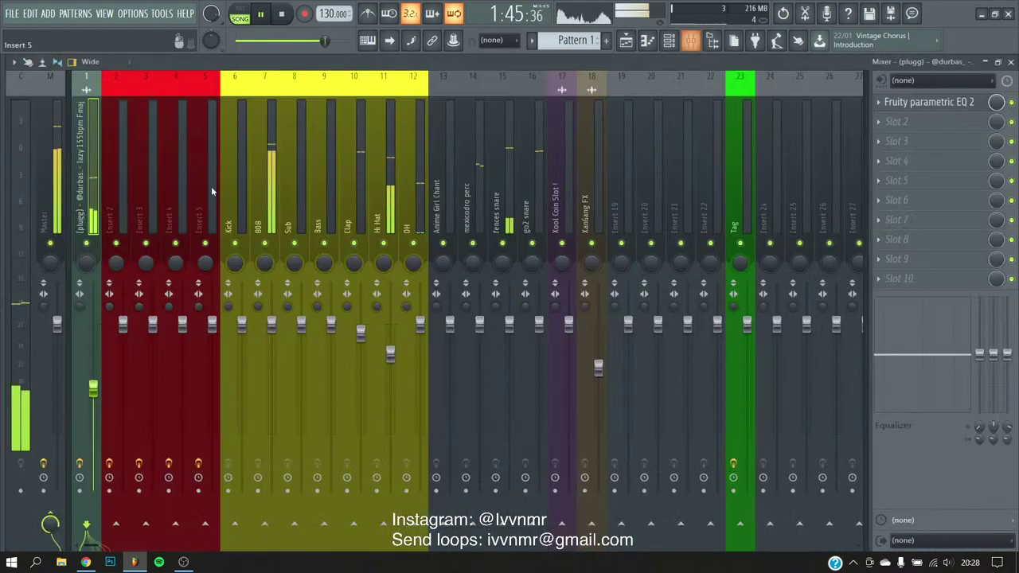
click(53, 162)
right_click(56, 326)
click(84, 410)
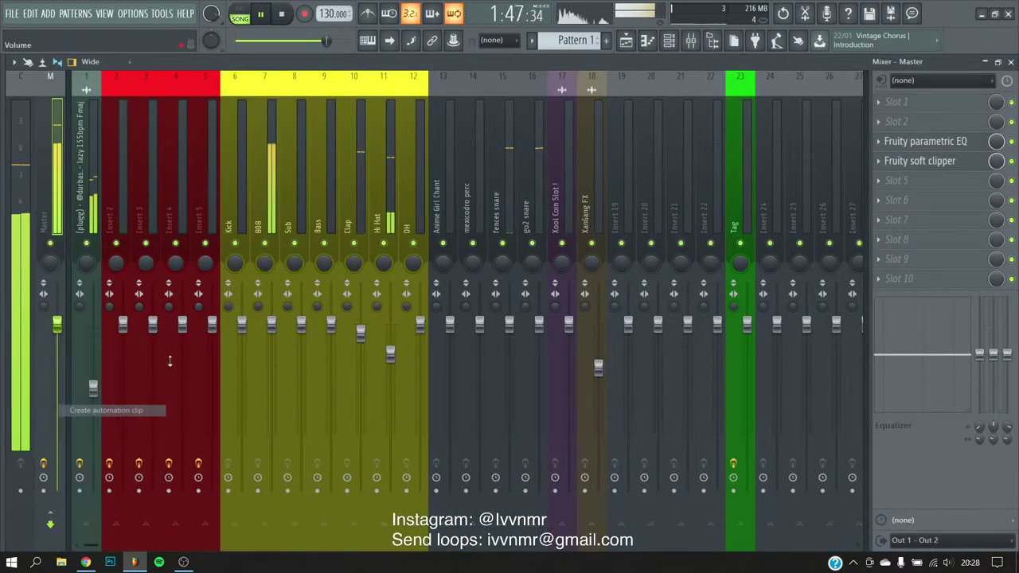
- Draw a fade-out in the Master volume automation clip on Track 4 from about bar 63 to bar 68
scroll(843, 244, up, 2)
drag(874, 194, 801, 194)
scroll(792, 216, up, 1)
click(788, 218)
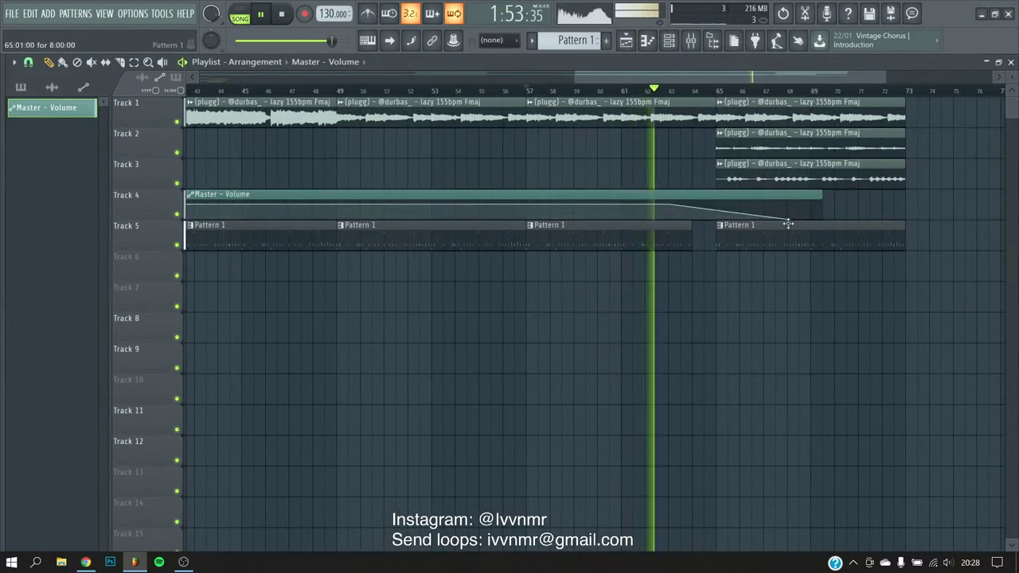
- Curve the volume fade and trim the melody, automation and Pattern 1 clips to end at bar 68
drag(727, 212, 836, 247)
scroll(814, 126, up, 1)
click(837, 248)
scroll(864, 103, down, 2)
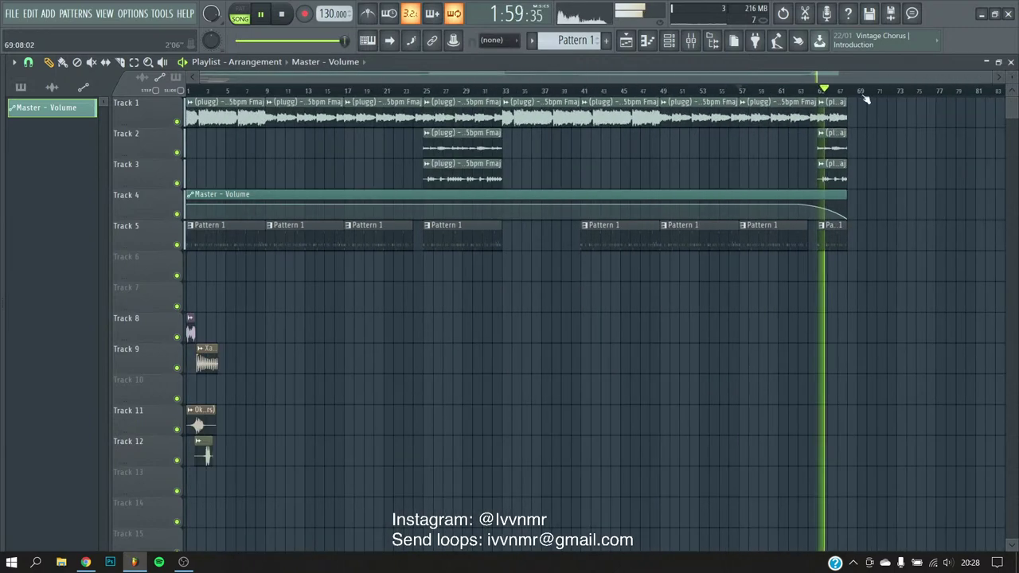
- Show all channels in the channel rack and replay the fade-out ending from about bar 64
key(ctrl+a)
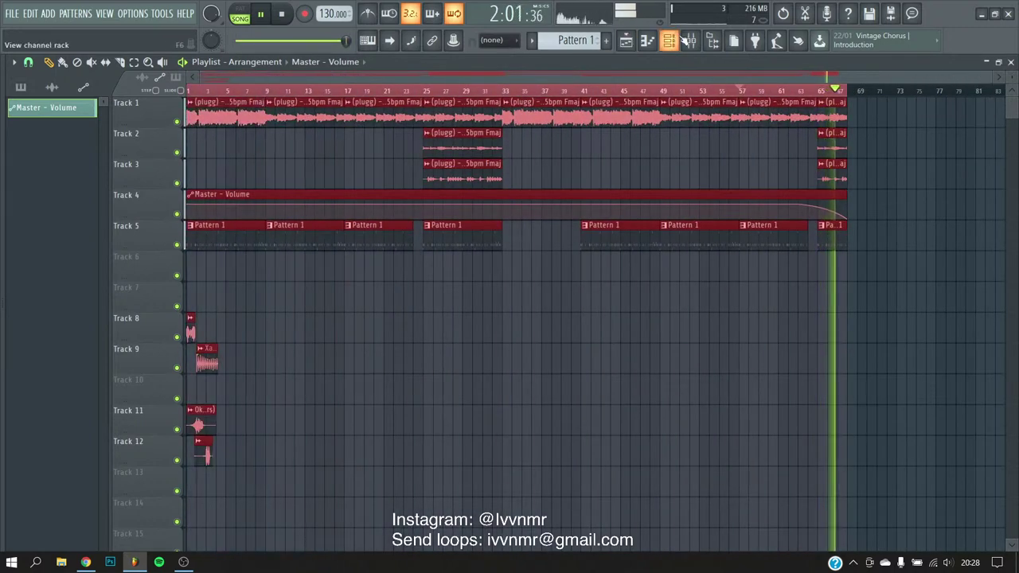
click(675, 39)
click(115, 133)
click(84, 159)
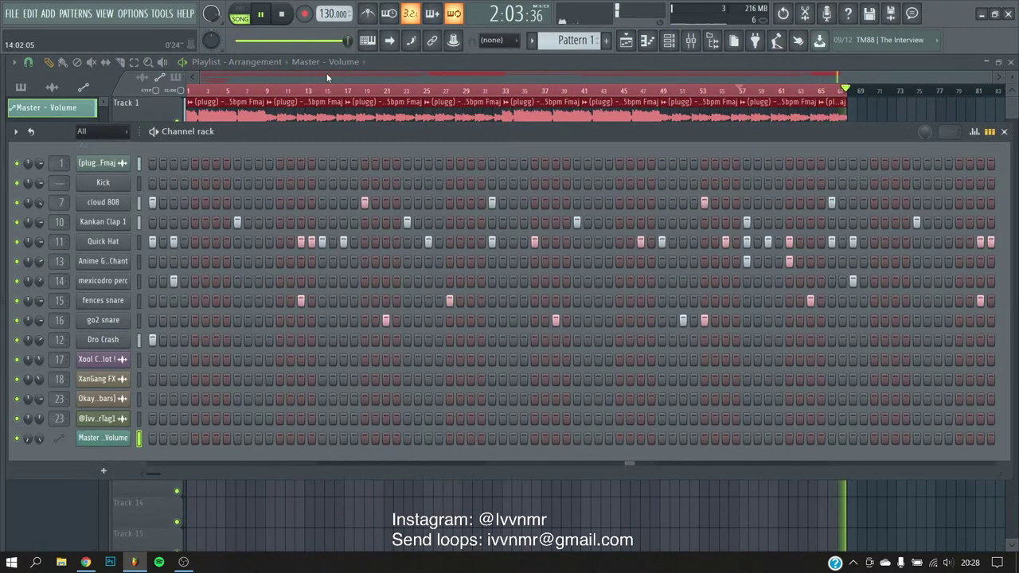
click(327, 73)
click(807, 90)
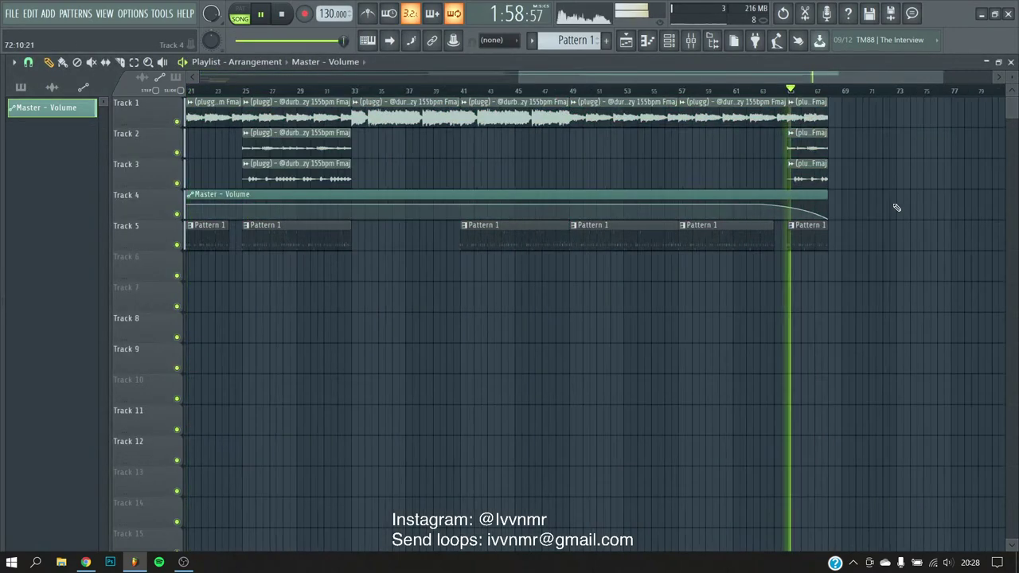
- Extend the final melody clips on Tracks 1 to 3, the Master volume automation clip and the last Pattern 1 clip to end at bar 69
scroll(801, 178, up, 4)
drag(697, 98, 611, 293)
click(705, 124)
drag(501, 191, 723, 116)
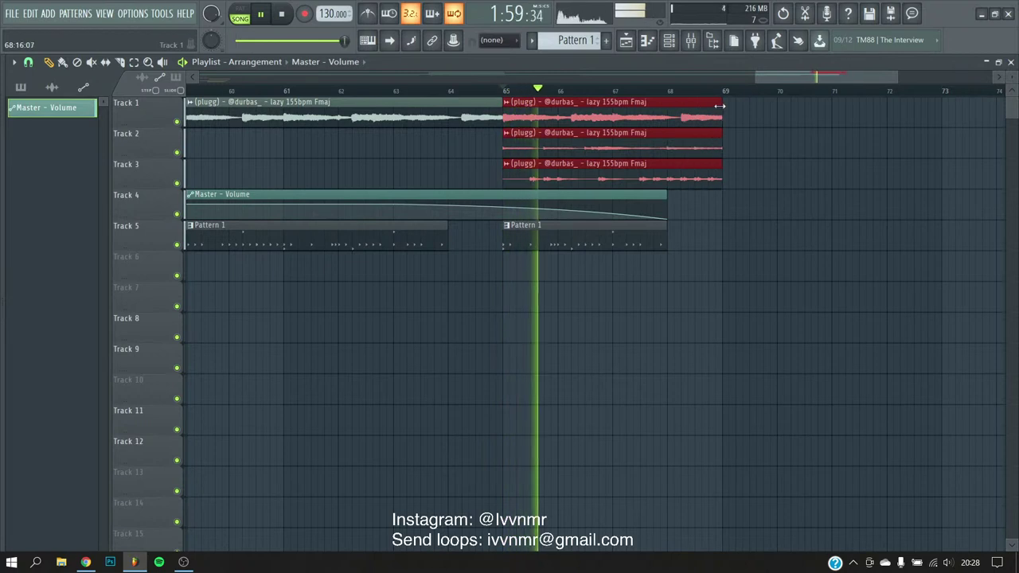
click(698, 244)
click(668, 236)
right_click(673, 232)
drag(666, 231, 722, 229)
- Move the last point of the Master volume fade to the end of the automation clip at bar 69
drag(667, 209, 721, 208)
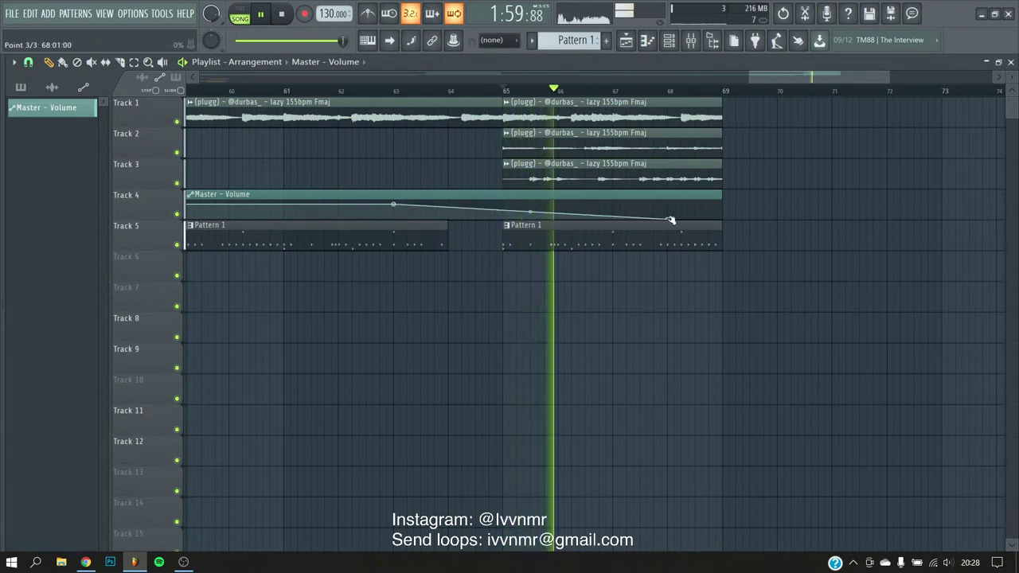
scroll(711, 243, up, 1)
scroll(708, 241, up, 10)
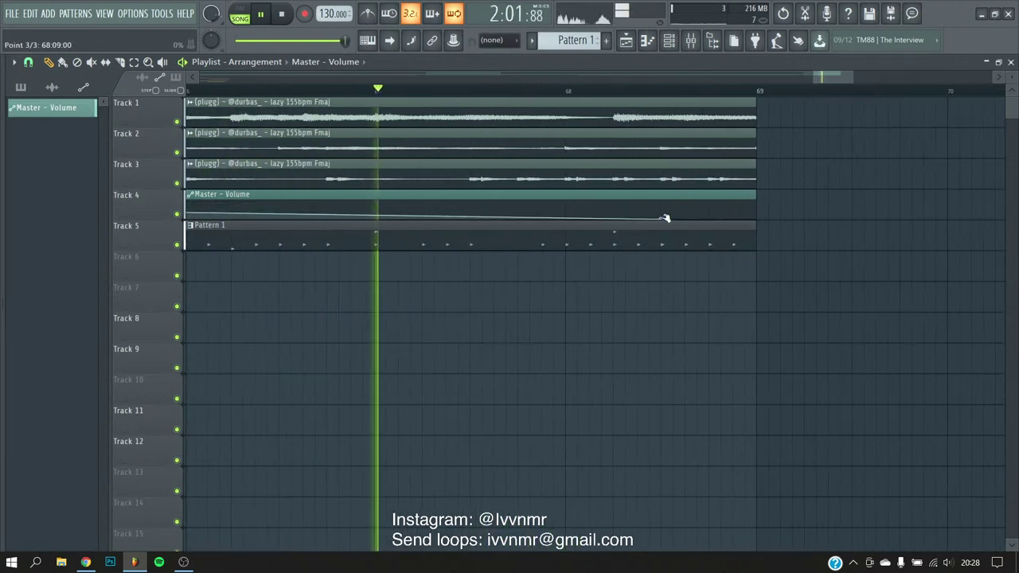
scroll(735, 291, down, 20)
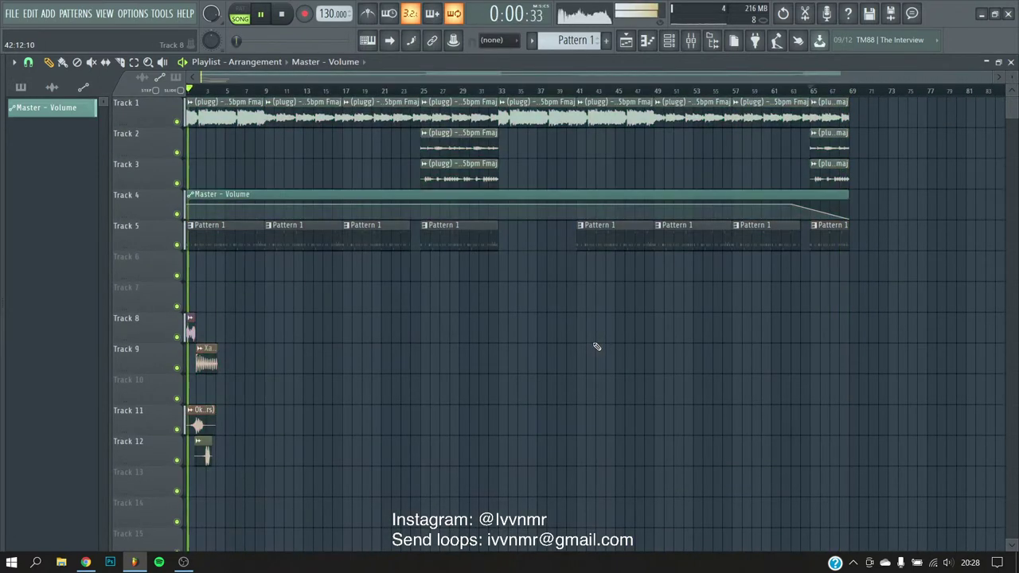
- Copy the value of the first Master volume automation point and paste it onto the point where the fade begins, at about bar 63
right_click(191, 204)
click(219, 400)
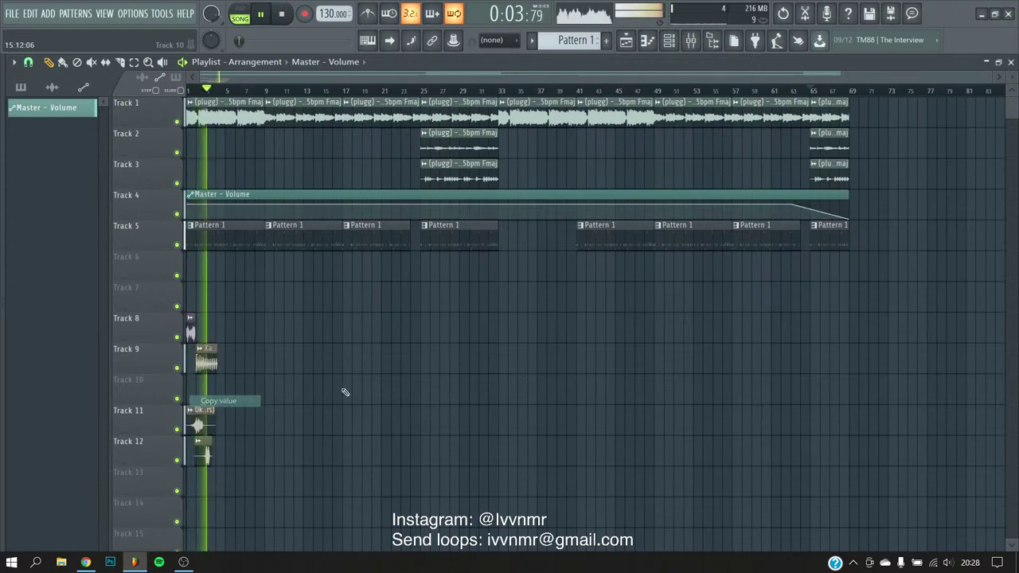
right_click(792, 207)
click(828, 413)
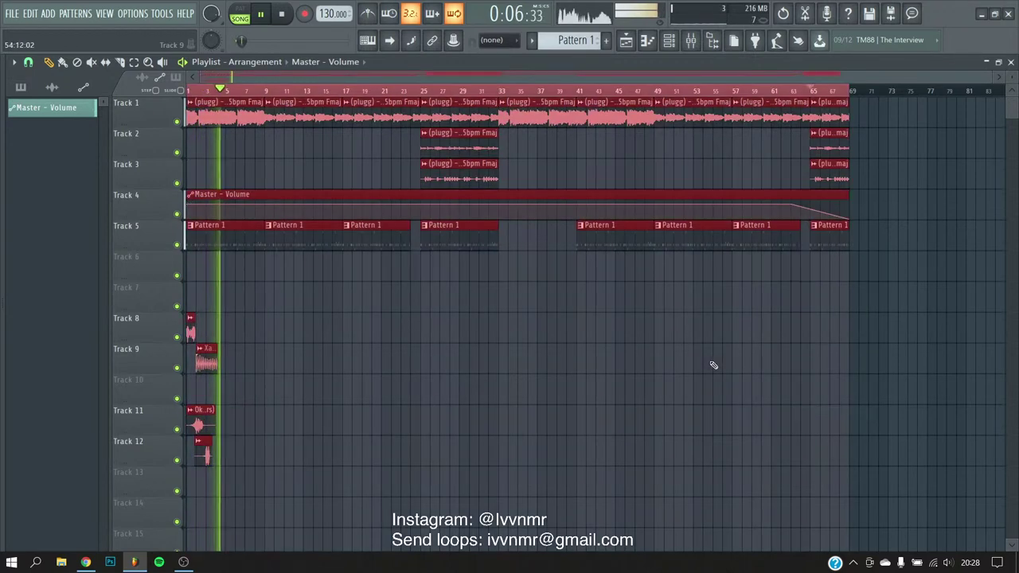
- Save the project in the Projects folder, naming the file with both producers' handles and the title Coffee
key(ctrl+shift+s)
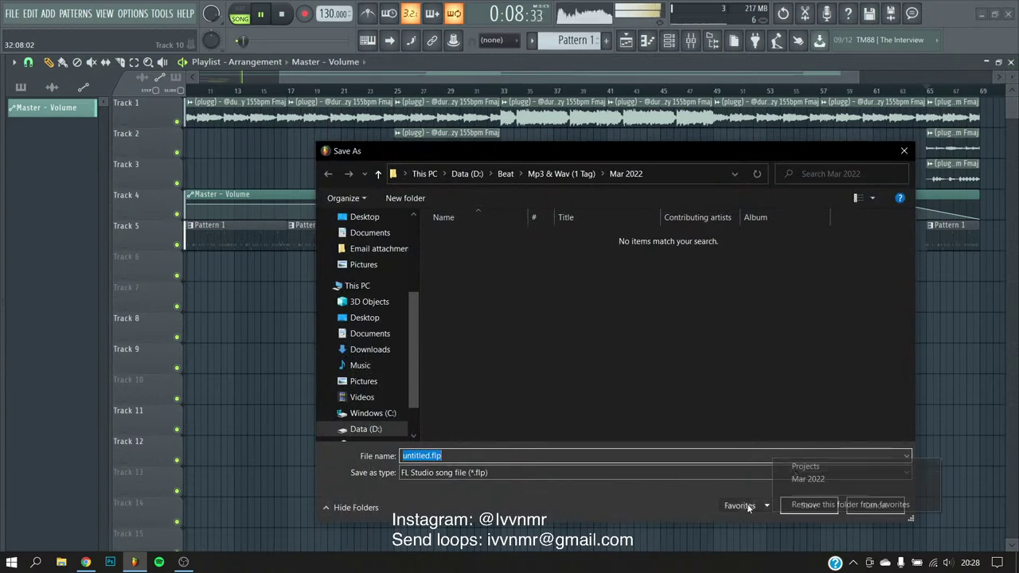
text(@ivvnmr)
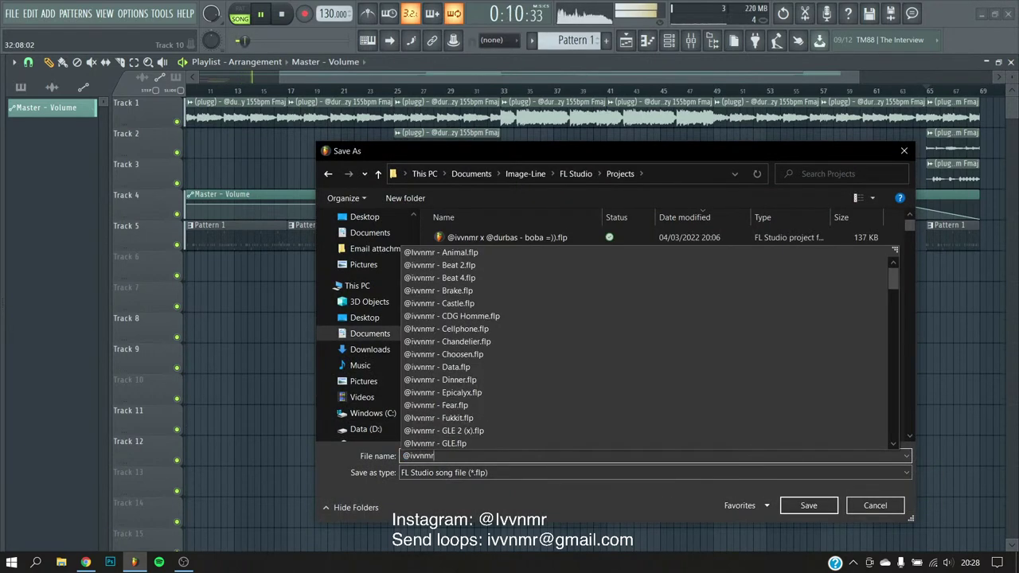
text( x @)
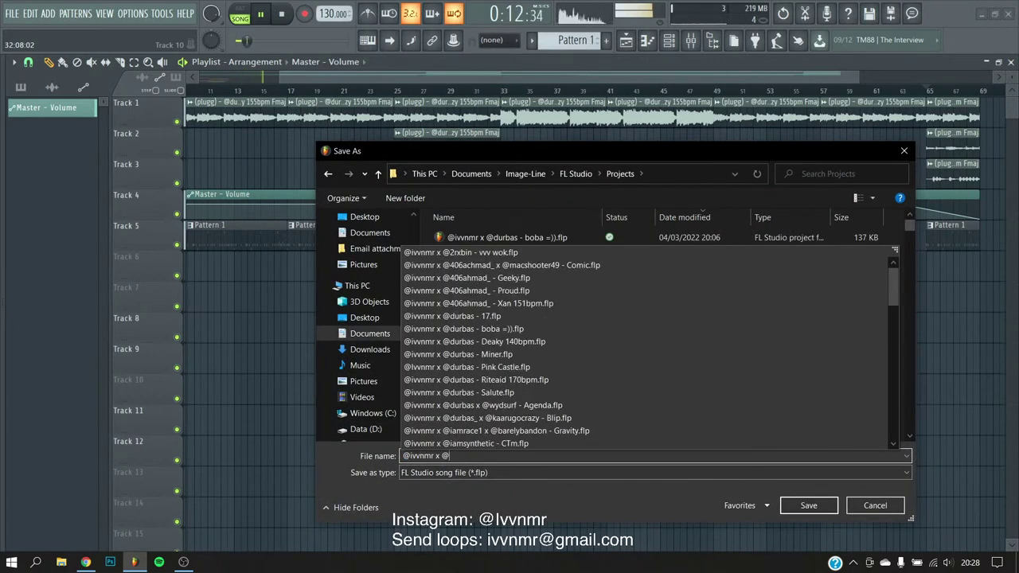
text(dirb)
text(urbas - Co)
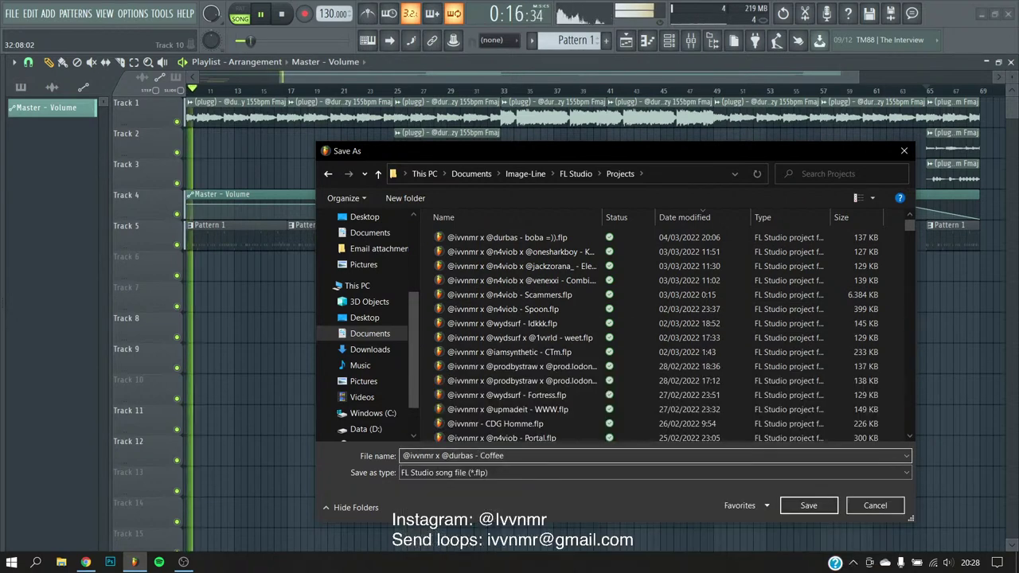
text(ffee)
key(Return)
- Export the song as a WAV file to the Mar 2022 folder, with the producers' handles and "Coffee 130bpm" as the file name
key(ctrl+r)
click(745, 503)
click(807, 479)
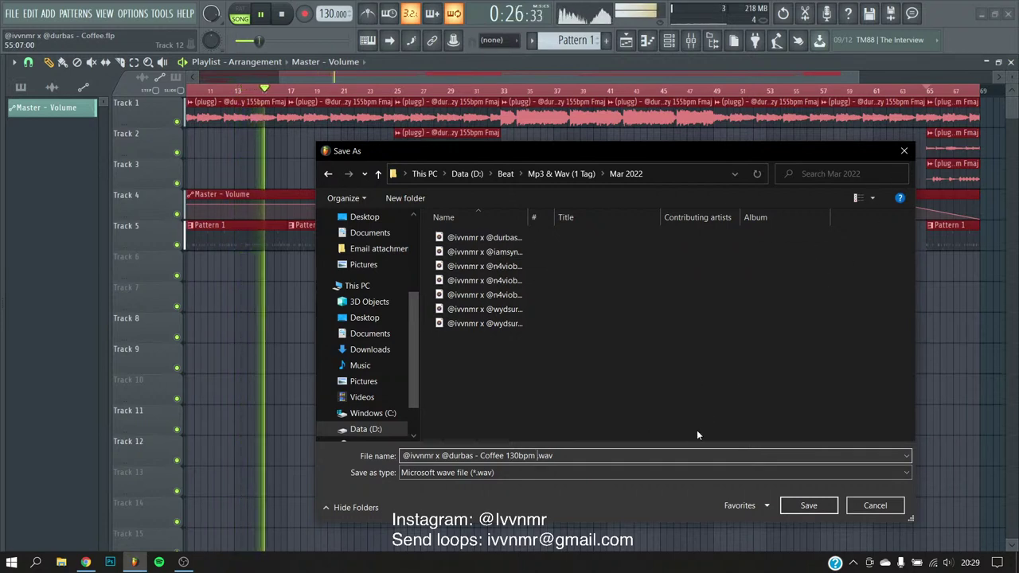
key(BackSpace)
key(Return)
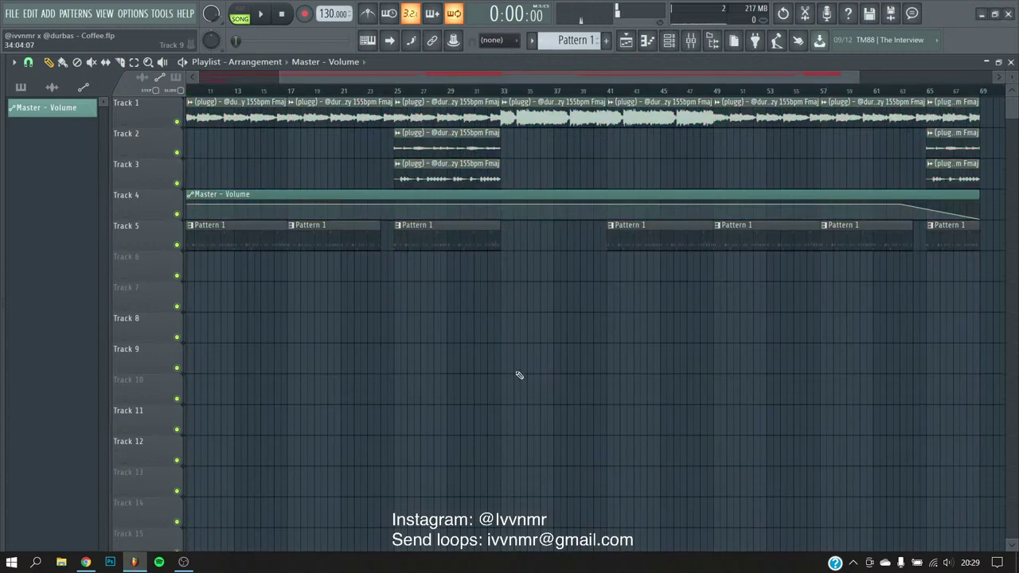
- Play the finished arrangement from the beginning
scroll(311, 297, down, 3)
key(space)
scroll(234, 318, up, 6)
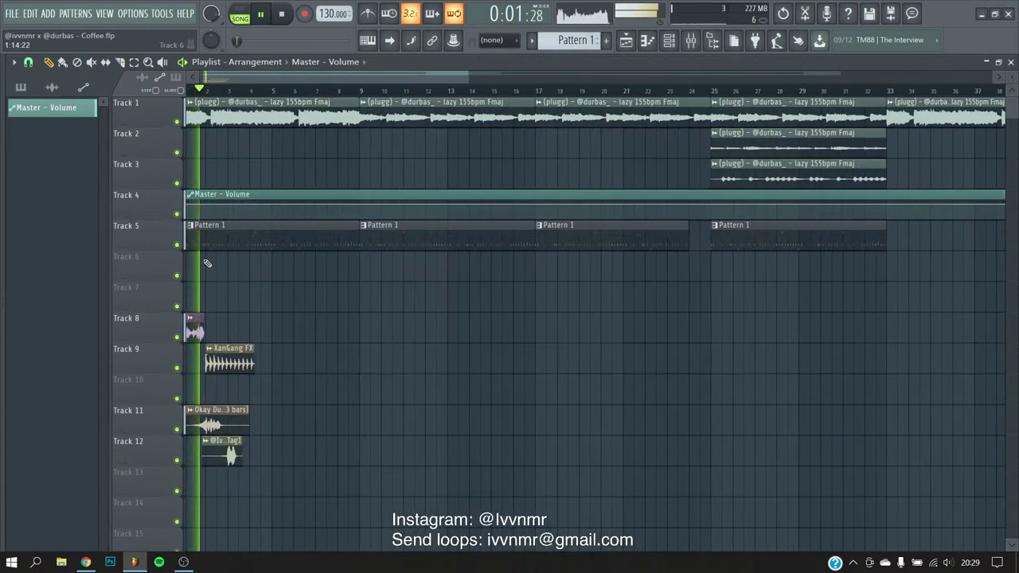